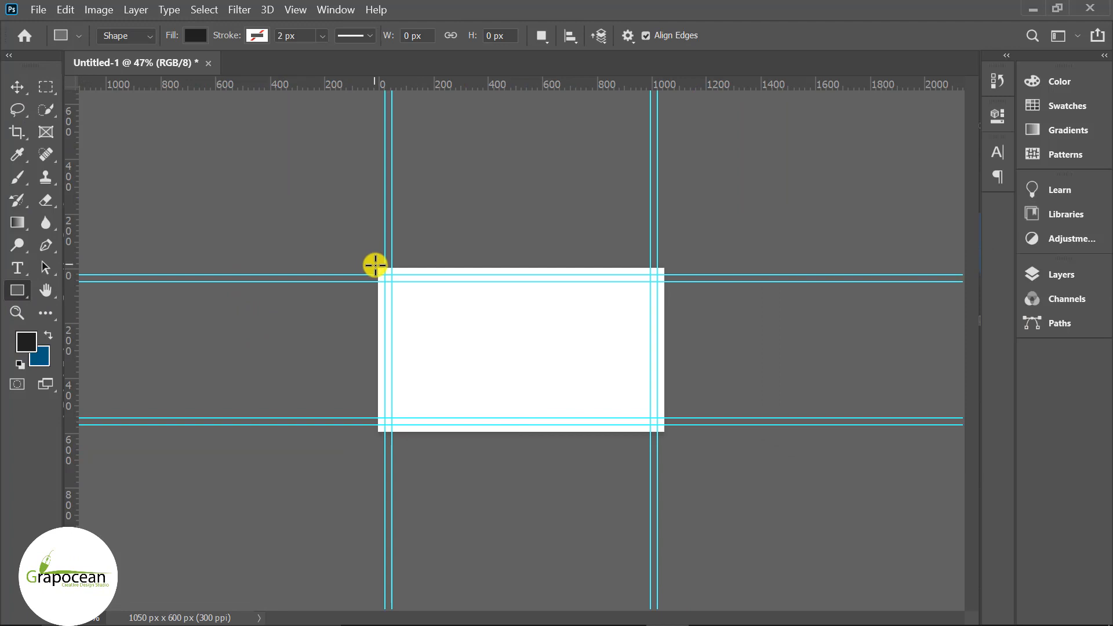
- Cover the card with a dark 1064 × 615 px rectangle and add an empty Layer 1 above it
left_click_drag(376, 265, 666, 434)
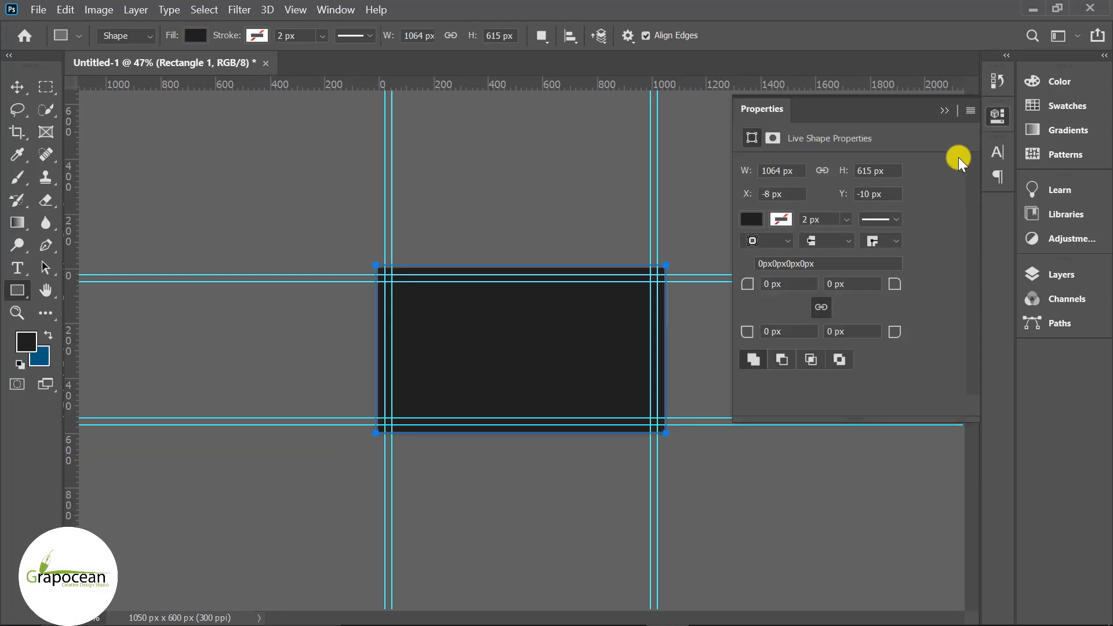
left_click(950, 112)
scroll(742, 442, "up", 2)
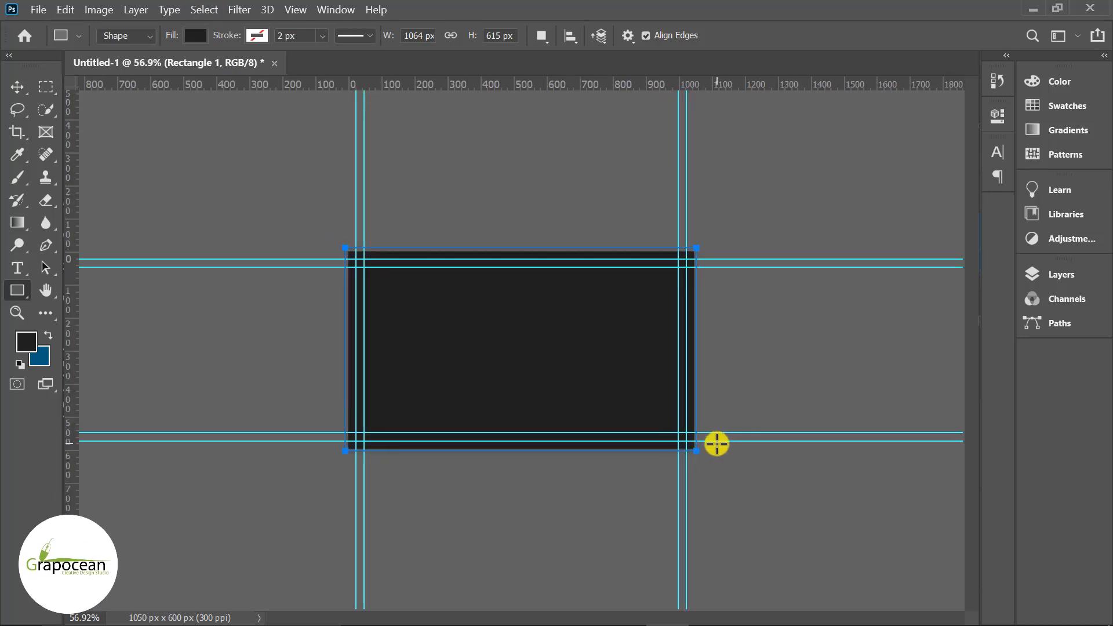
scroll(597, 423, "up", 3)
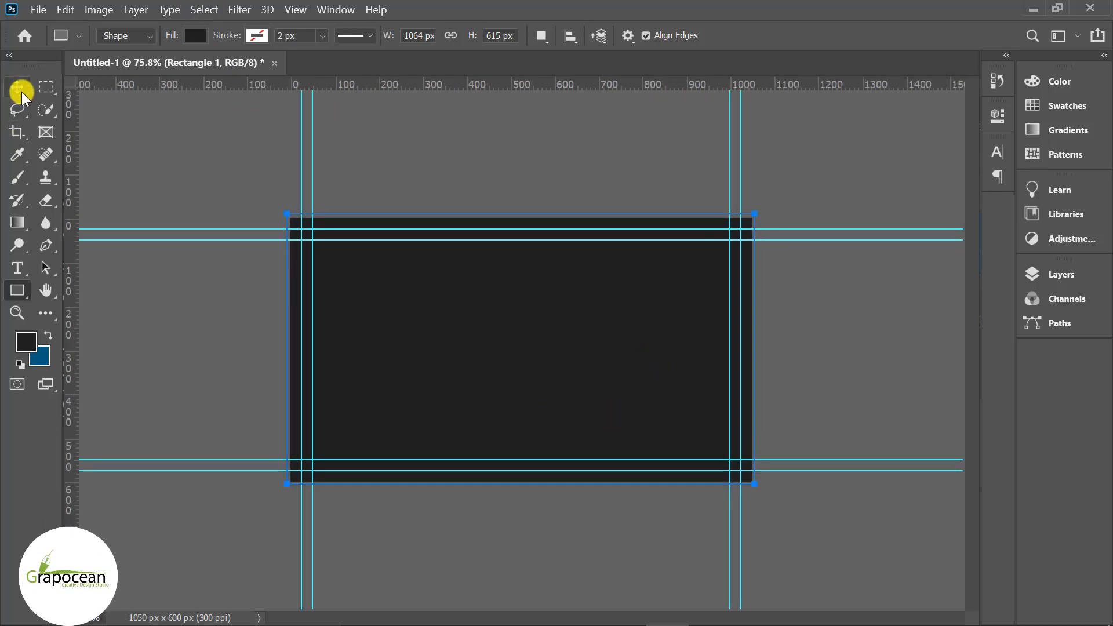
left_click(21, 93)
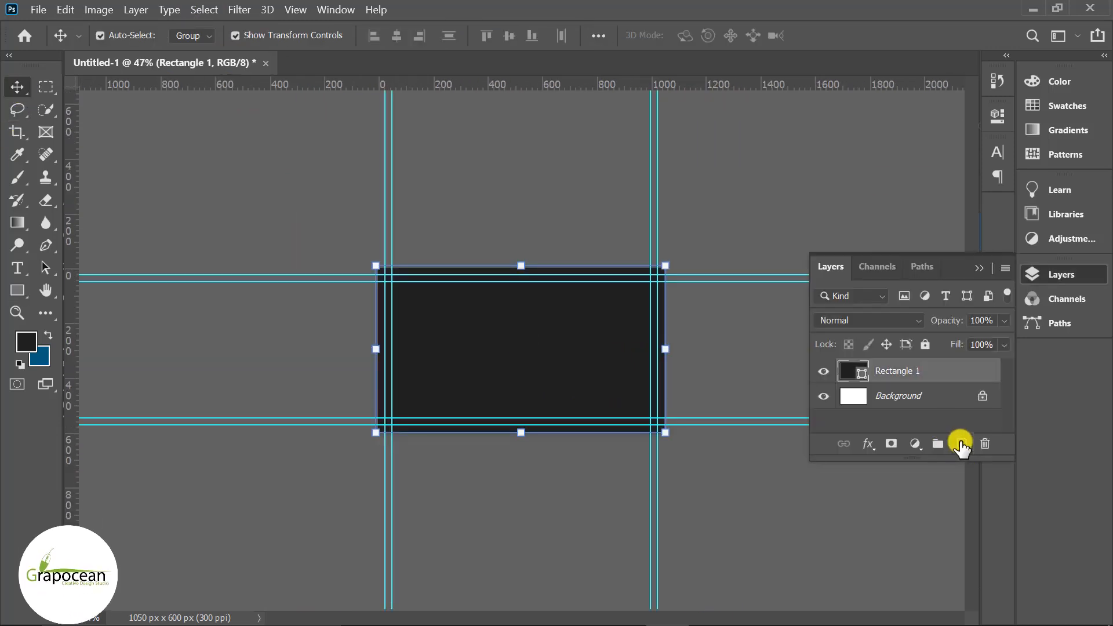
left_click(960, 443)
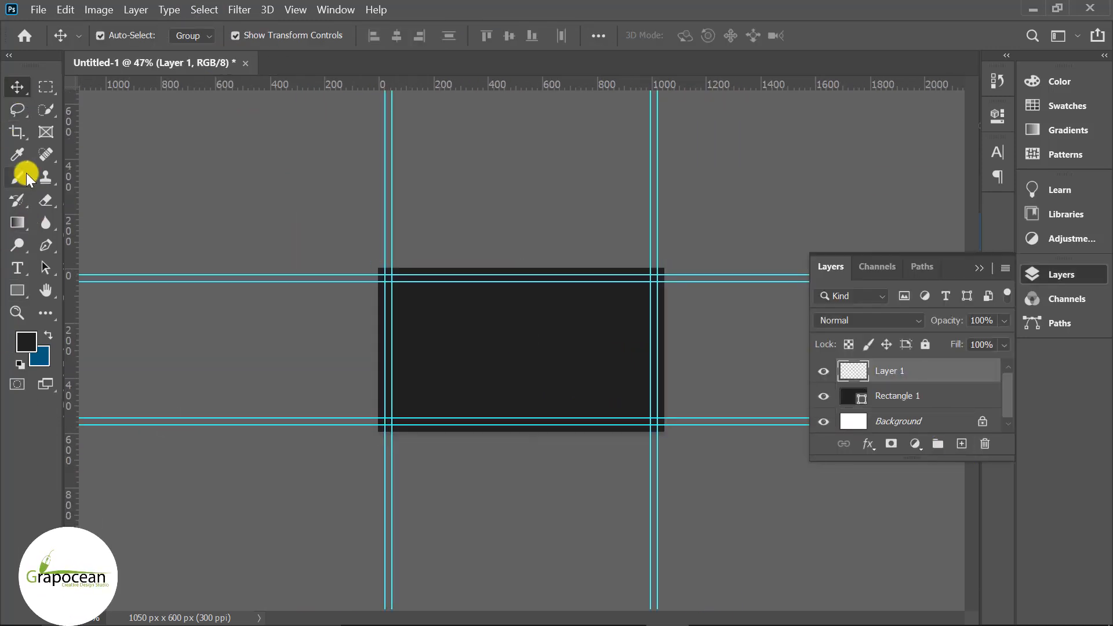
- Pen-draw a closed curved Shape 1 swoosh from the card's left edge into the bottom-right corner
left_click(49, 239)
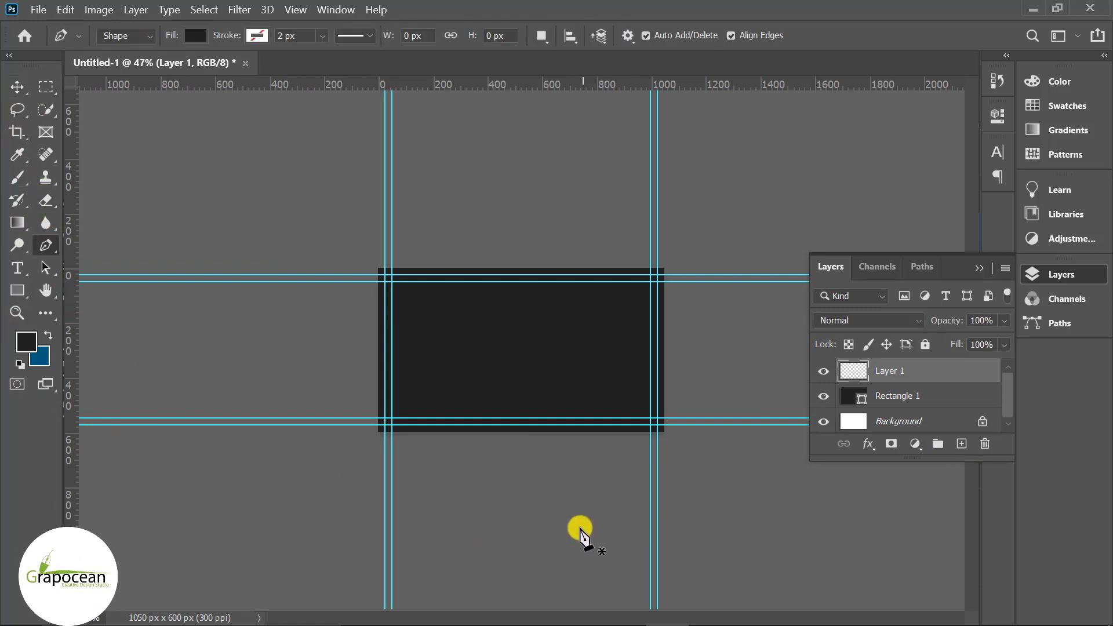
left_click(378, 315)
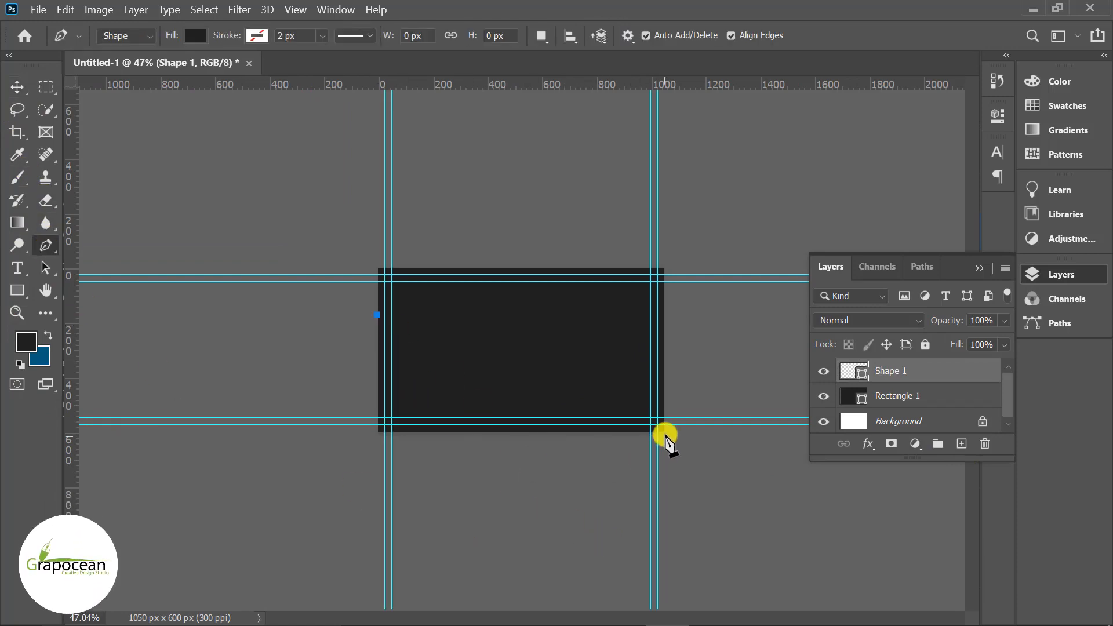
left_click_drag(665, 426, 905, 413)
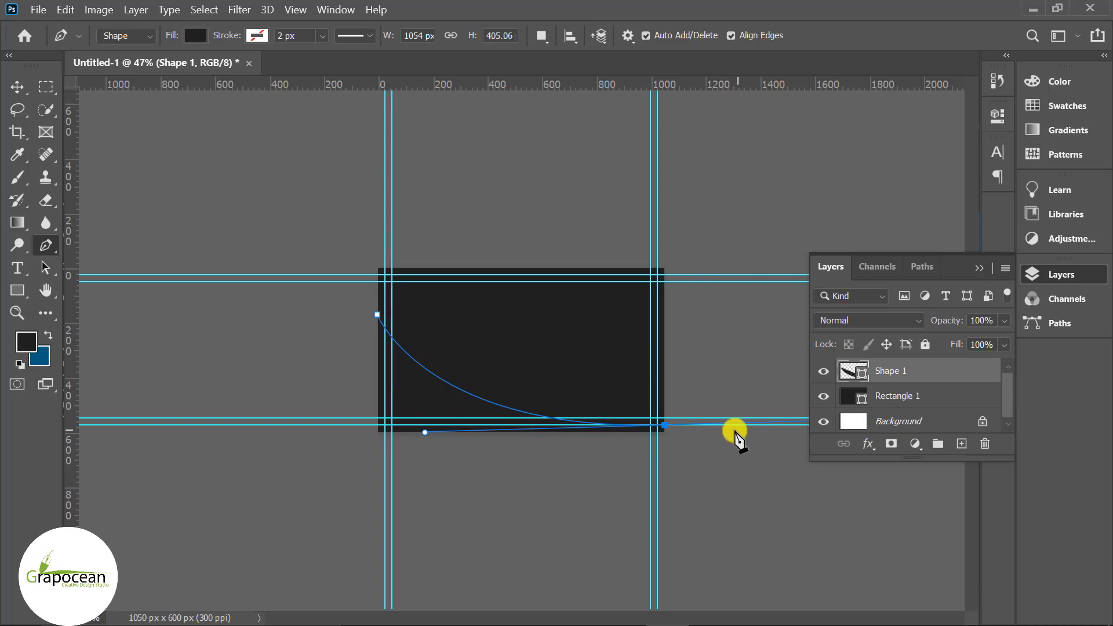
scroll(666, 426, "up", 2)
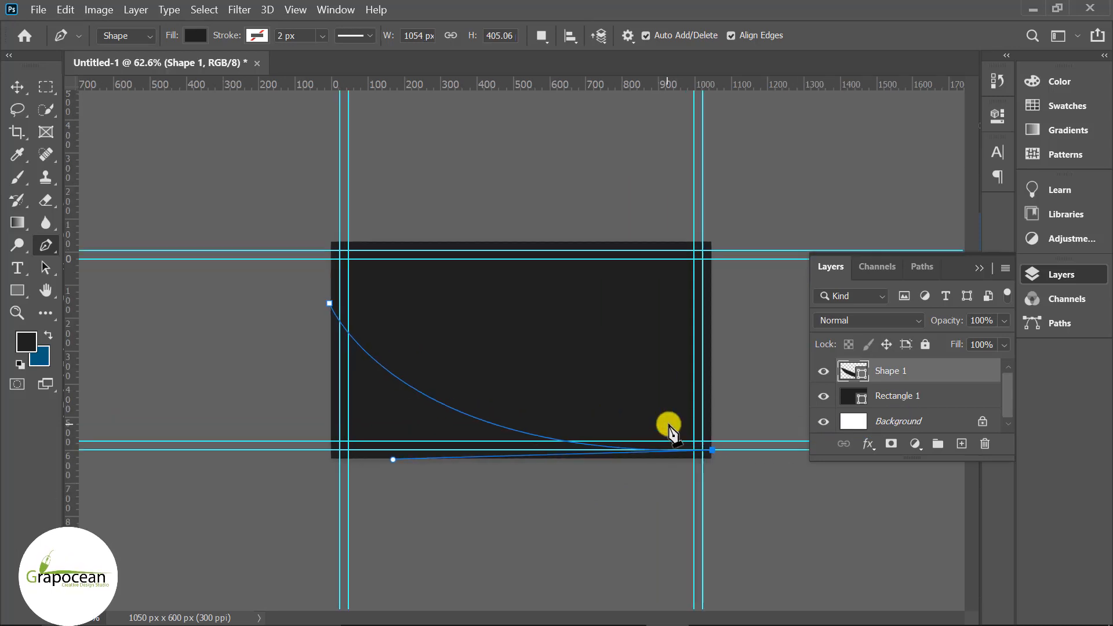
scroll(710, 455, "up", 2)
scroll(776, 492, "down", 2)
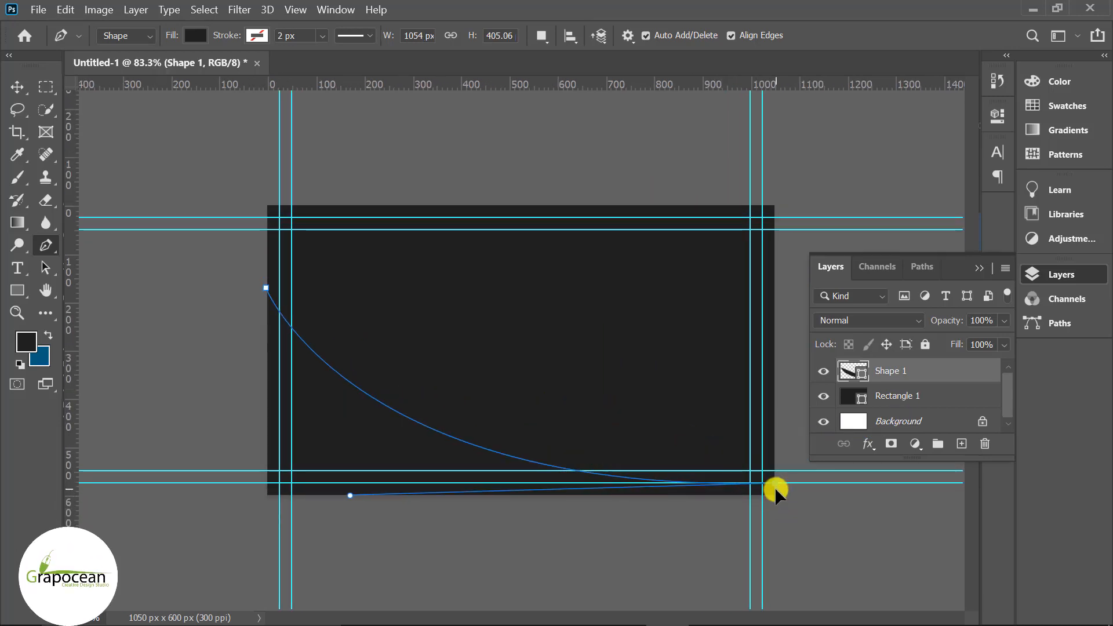
scroll(729, 551, "up", 3)
scroll(320, 457, "down", 3)
scroll(324, 429, "down", 1)
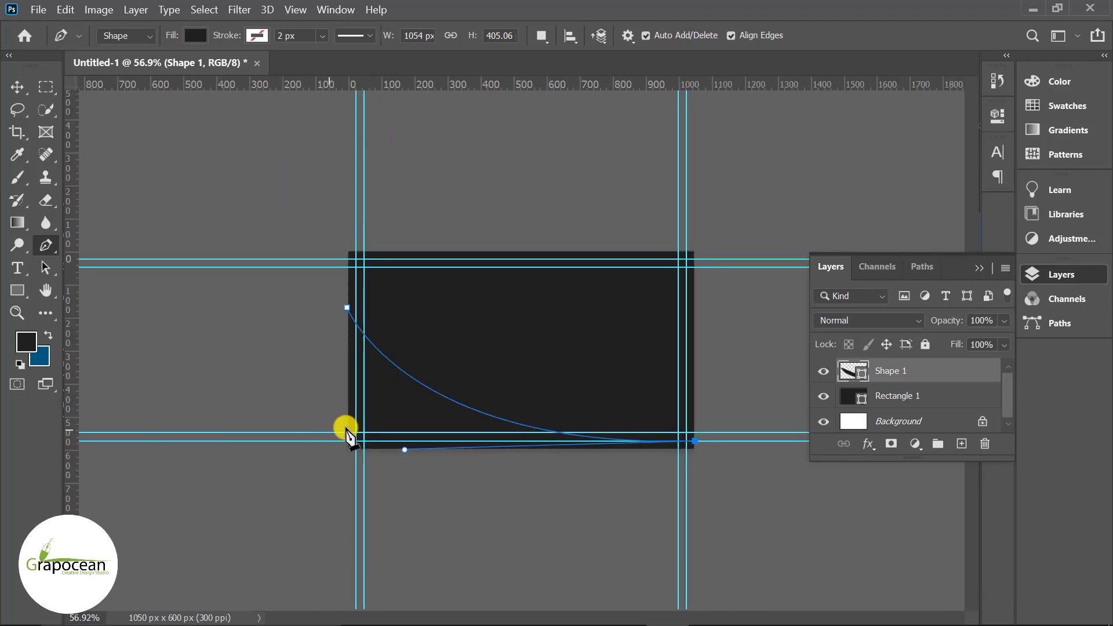
left_click_drag(329, 350, 211, 225)
left_click(328, 348, "alt")
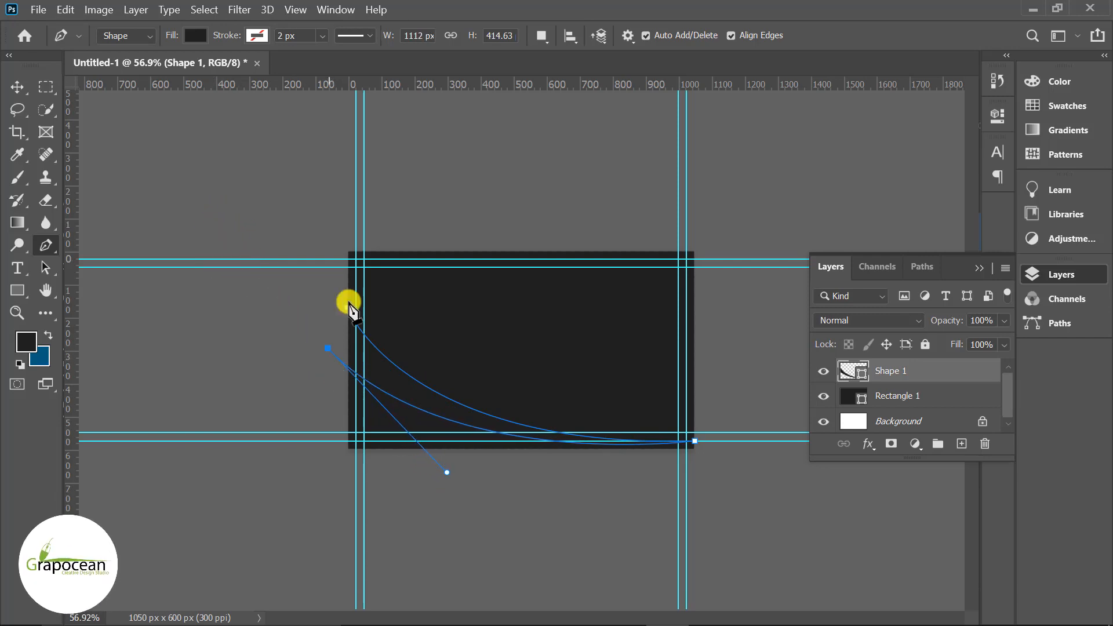
left_click(196, 37)
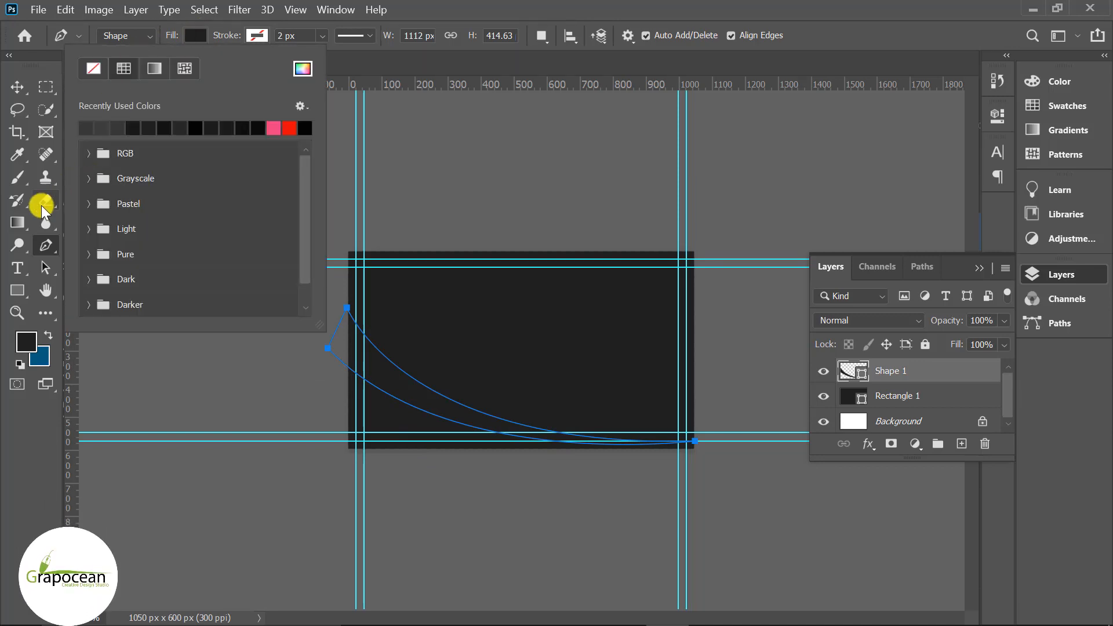
- Change the swoosh's fill from solid colour to a gradient
left_click(17, 223)
left_click(18, 290)
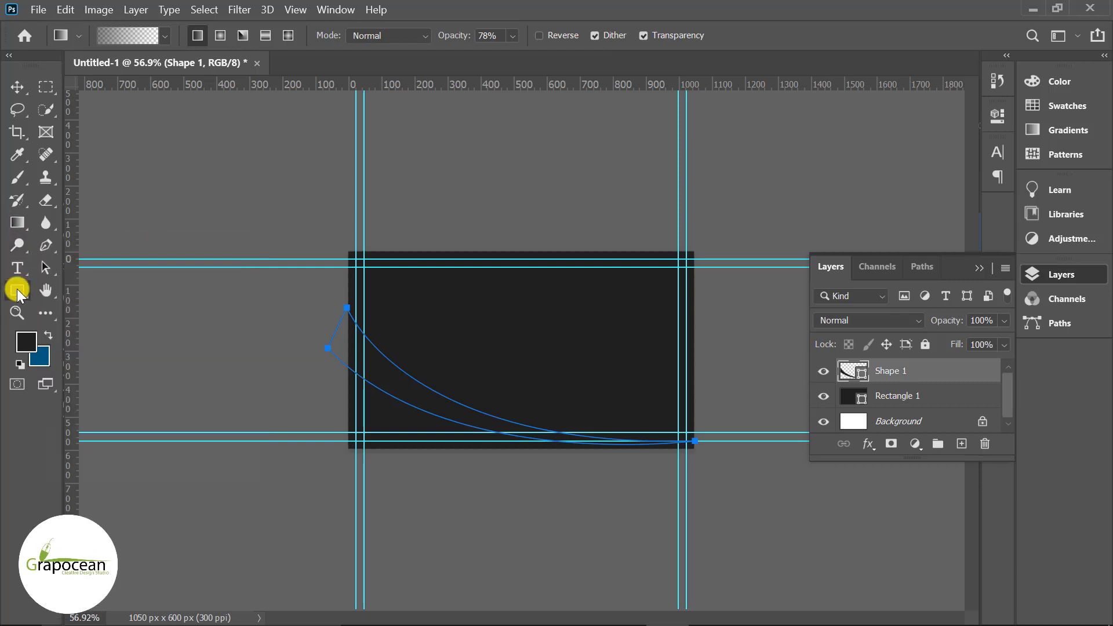
left_click(194, 35)
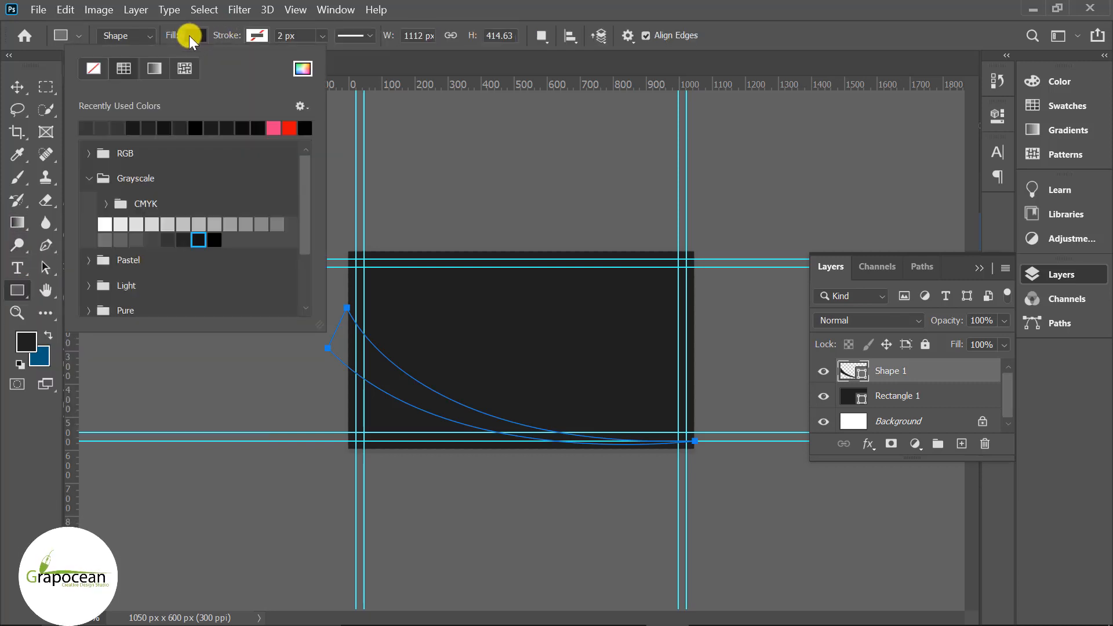
left_click(154, 69)
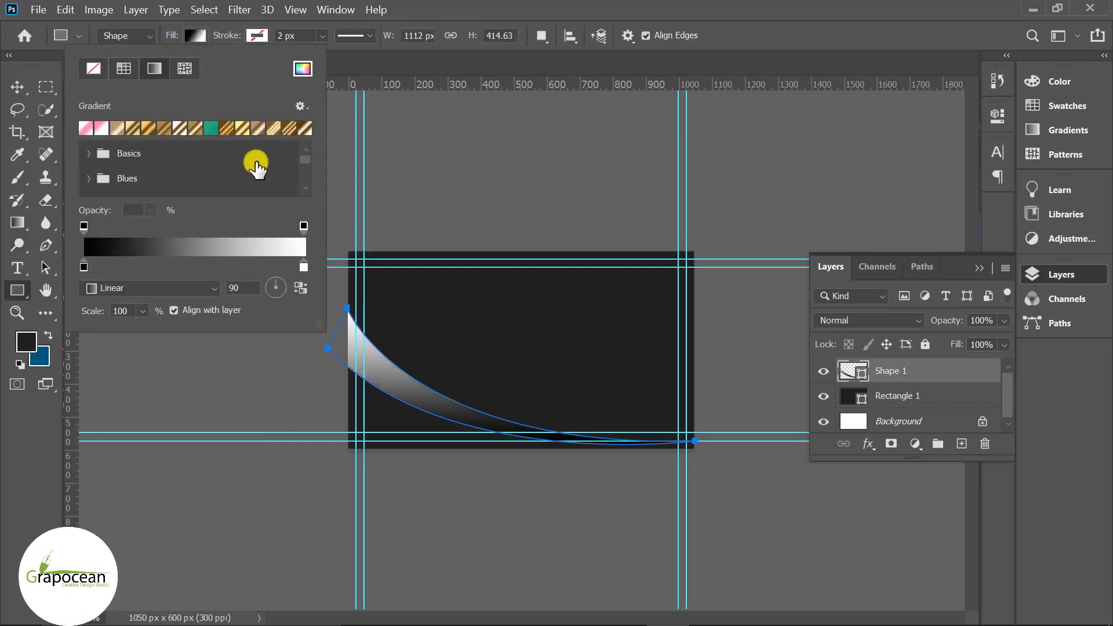
- Set the gradient's right stop to a grey sampled from the card, reverse it, and widen the black part
double_click(304, 267)
left_click(346, 446)
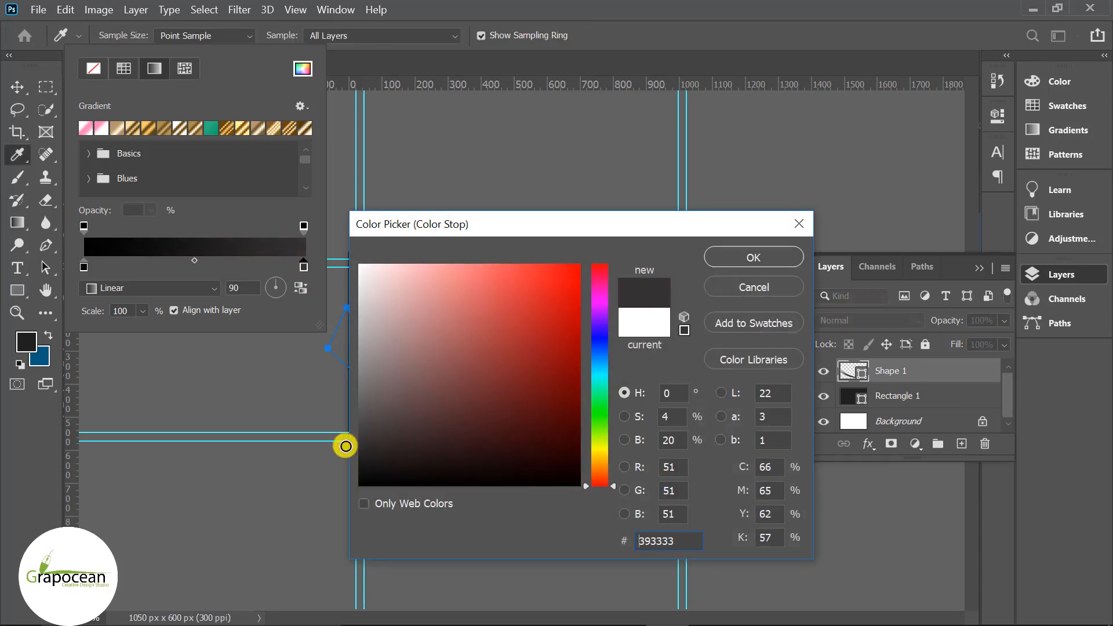
left_click(326, 418)
left_click(750, 257)
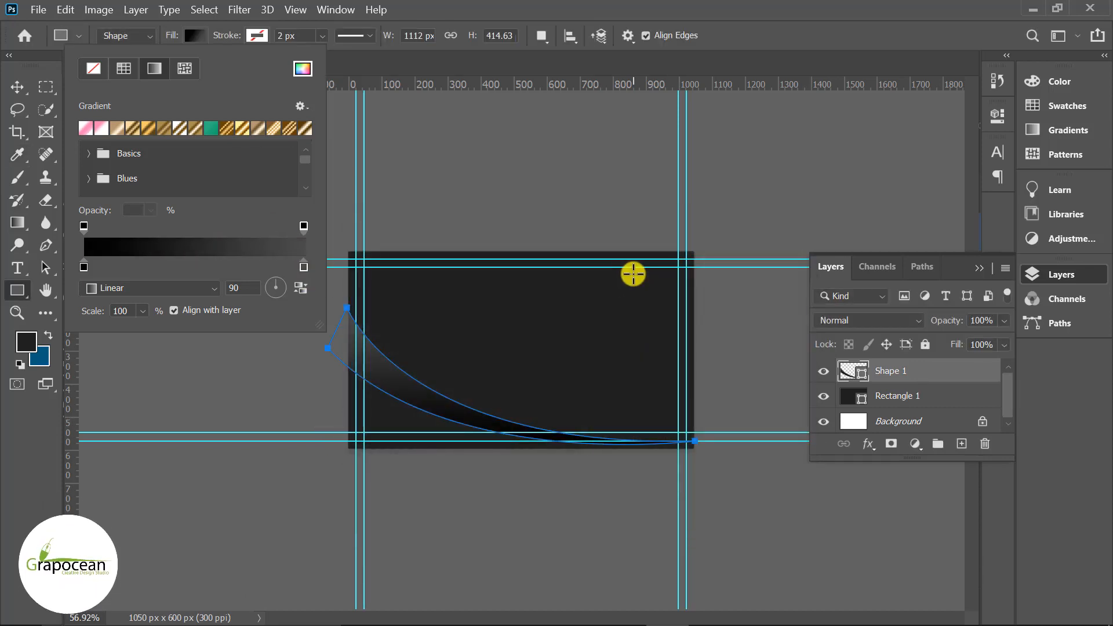
left_click(303, 286)
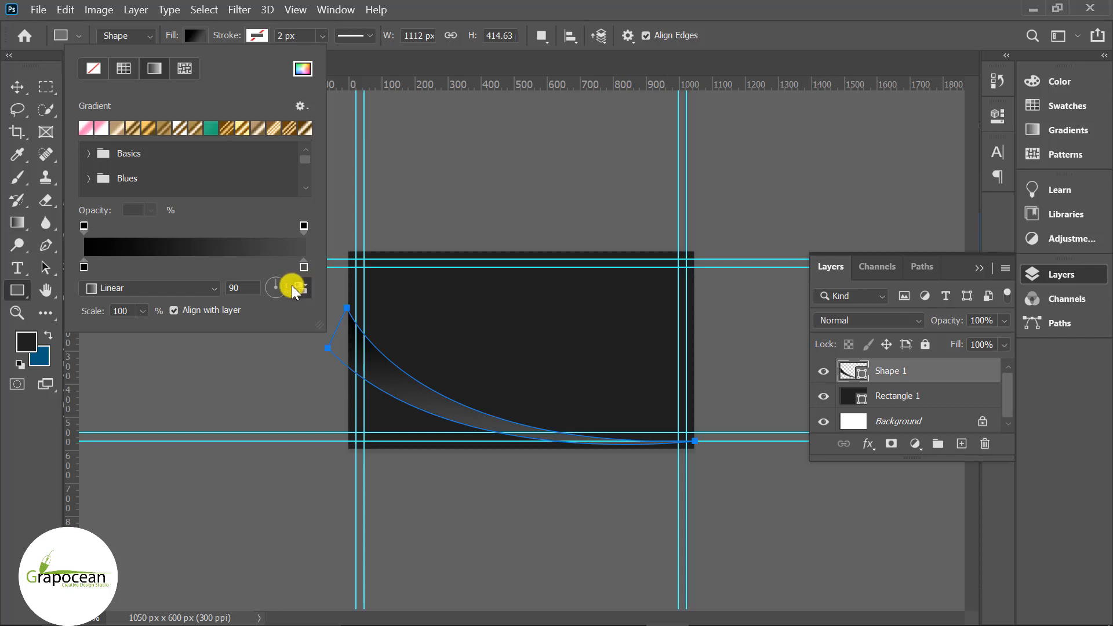
left_click_drag(84, 266, 141, 267)
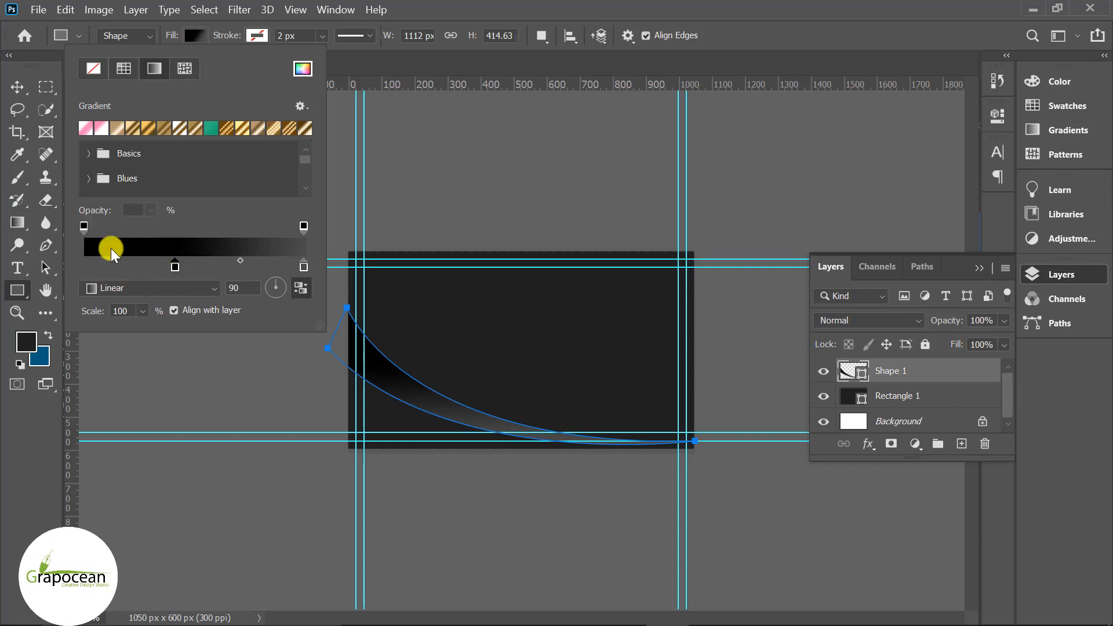
left_click(15, 87)
left_click(204, 514)
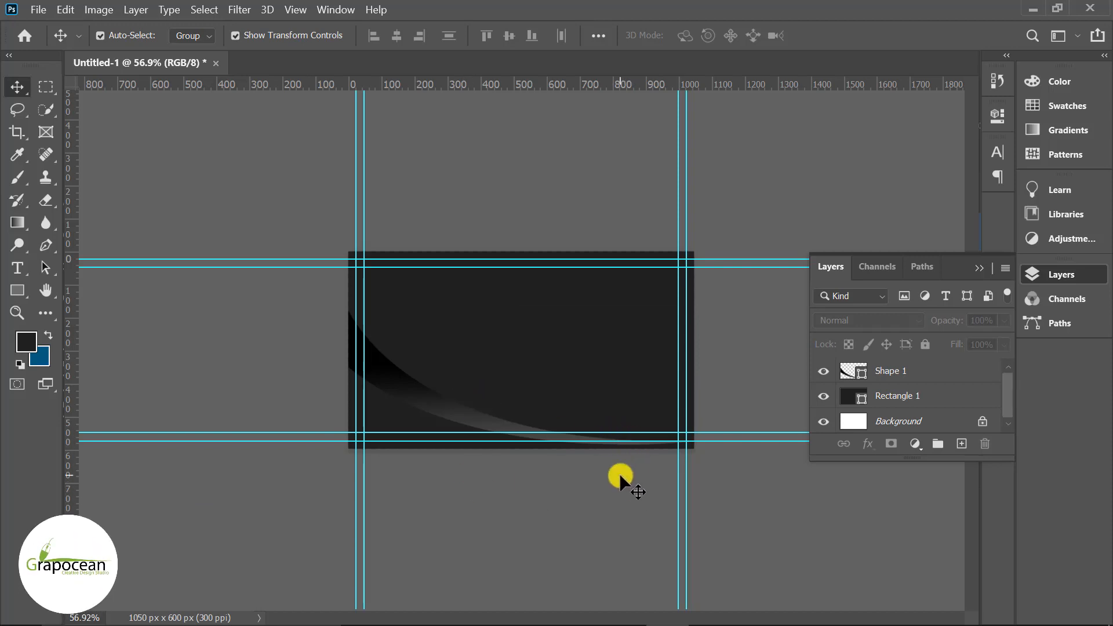
- Select the Shape 1 swoosh layer and its shape with the Move tool
scroll(618, 472, "up", 2)
scroll(604, 471, "down", 1)
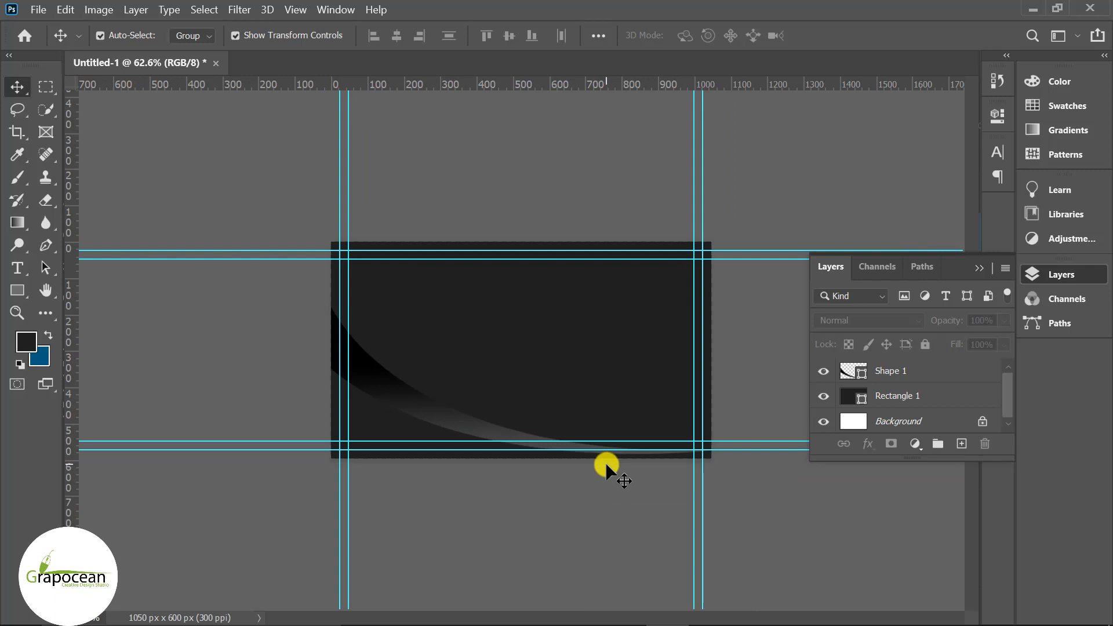
left_click(45, 246)
left_click(923, 372)
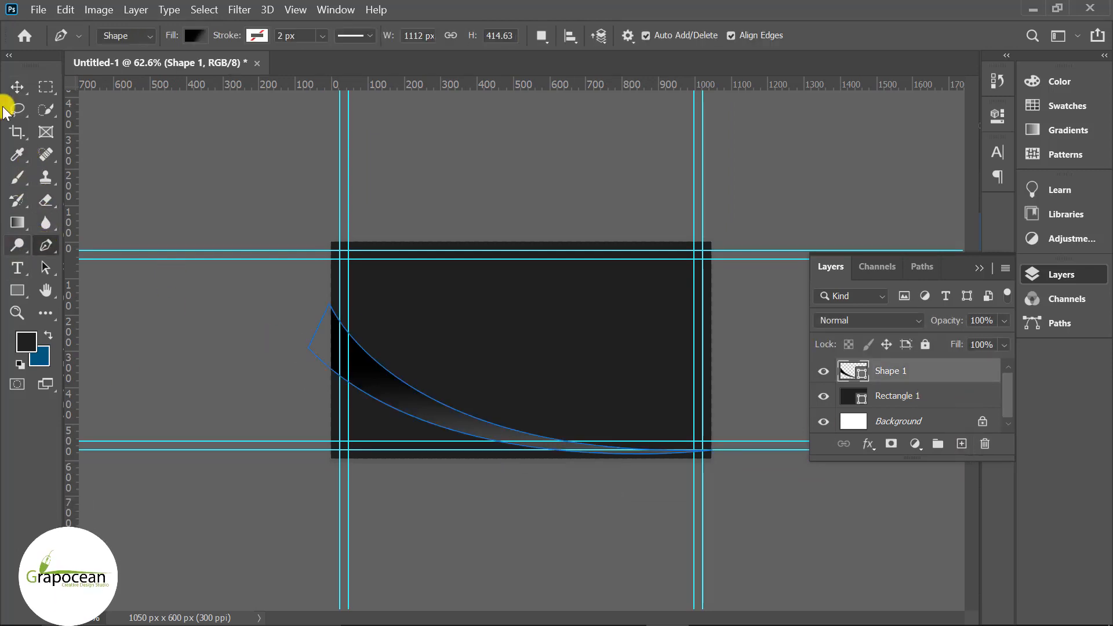
key("v")
left_click(441, 415)
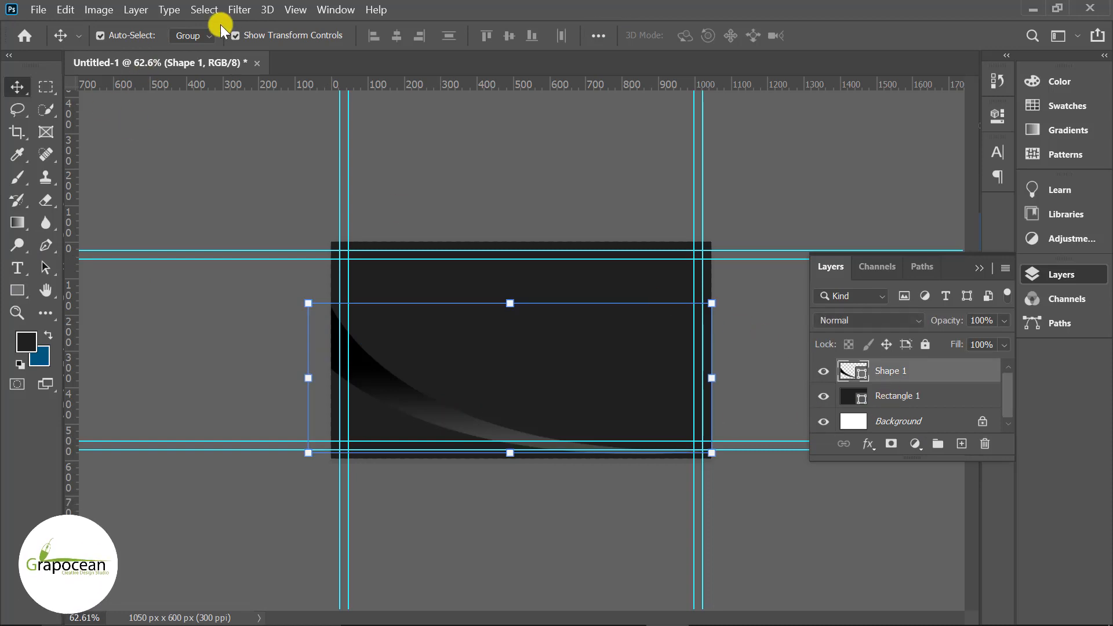
- Browse the Layer > Layer Style menu and the swoosh layer's context menu without changing anything
left_click(139, 11)
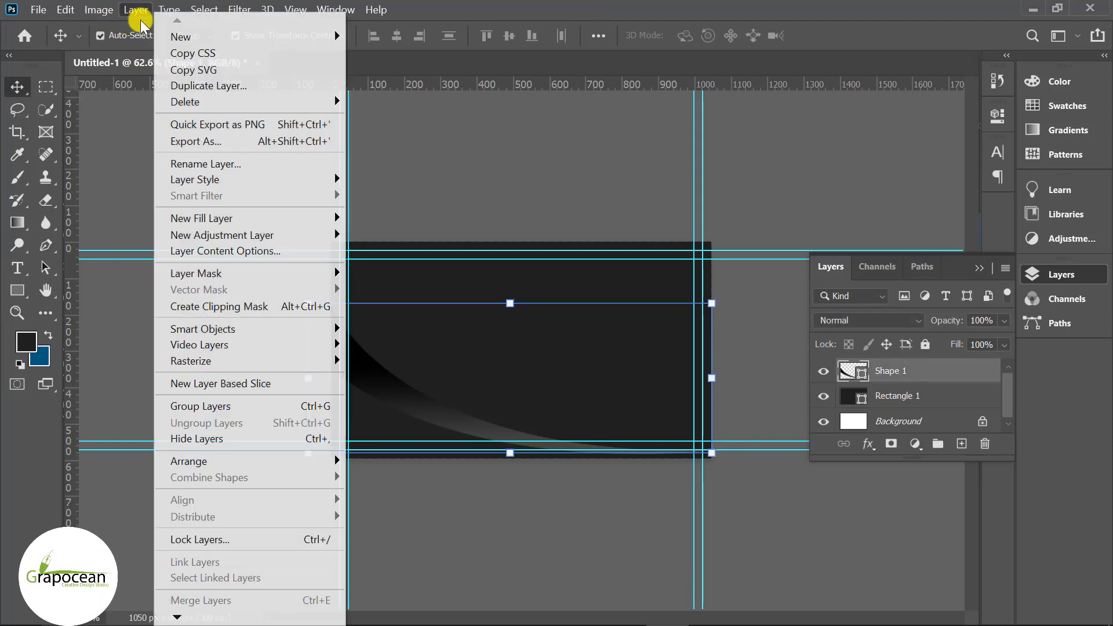
mouse_move(270, 238)
mouse_move(302, 179)
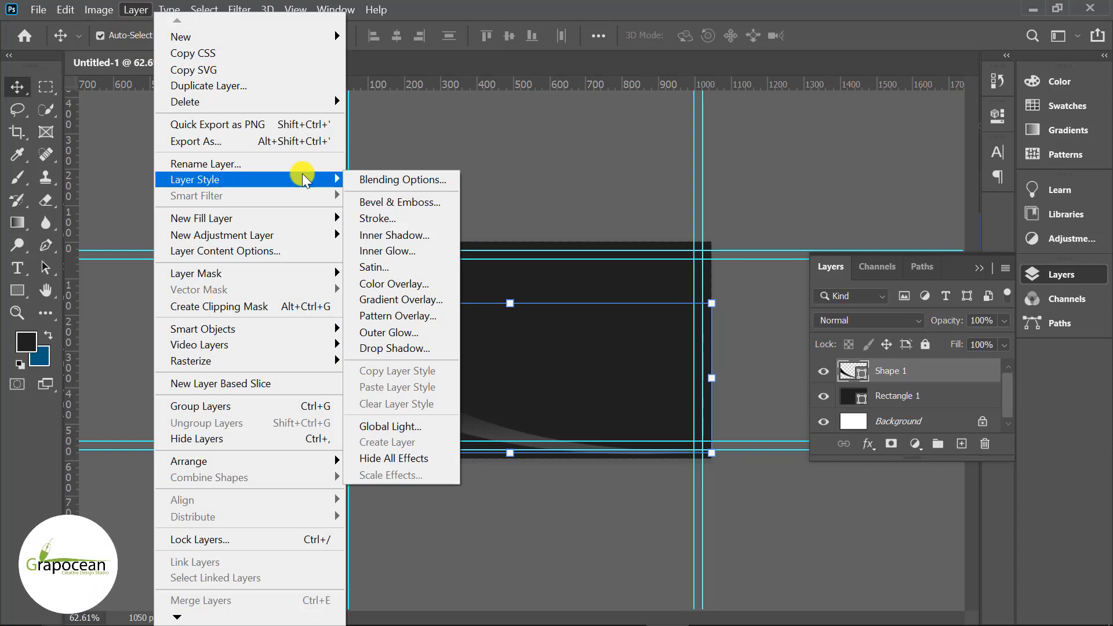
left_click(915, 370)
right_click(898, 369)
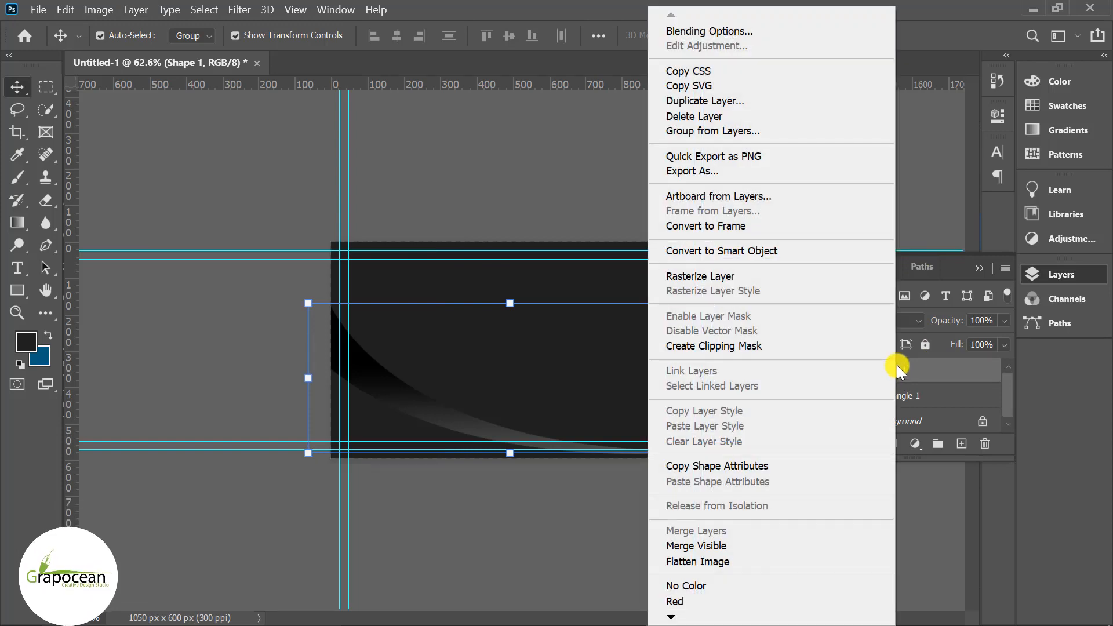
left_click(934, 497)
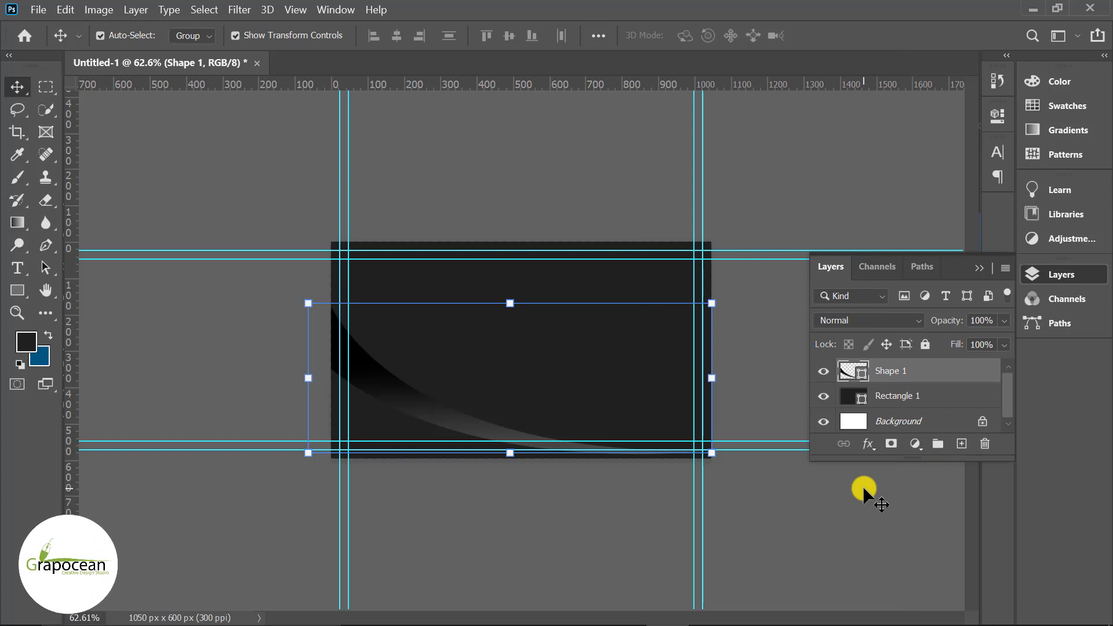
- Review the swoosh's gradient fill settings, then add an empty Layer 1 above Shape 1
left_click(18, 291)
left_click(191, 35)
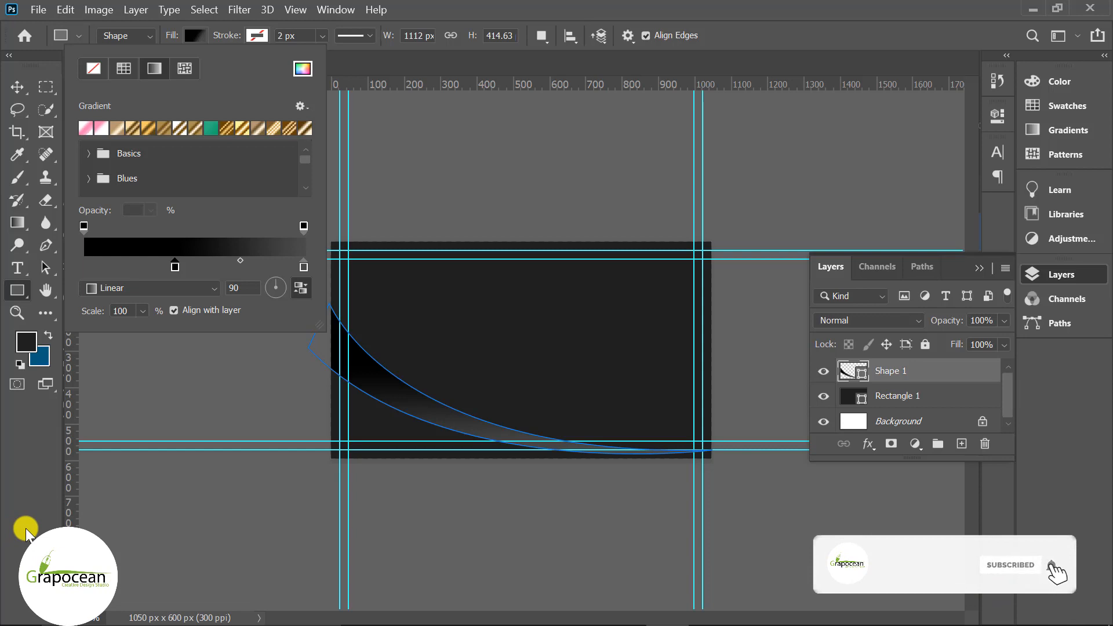
left_click(332, 504)
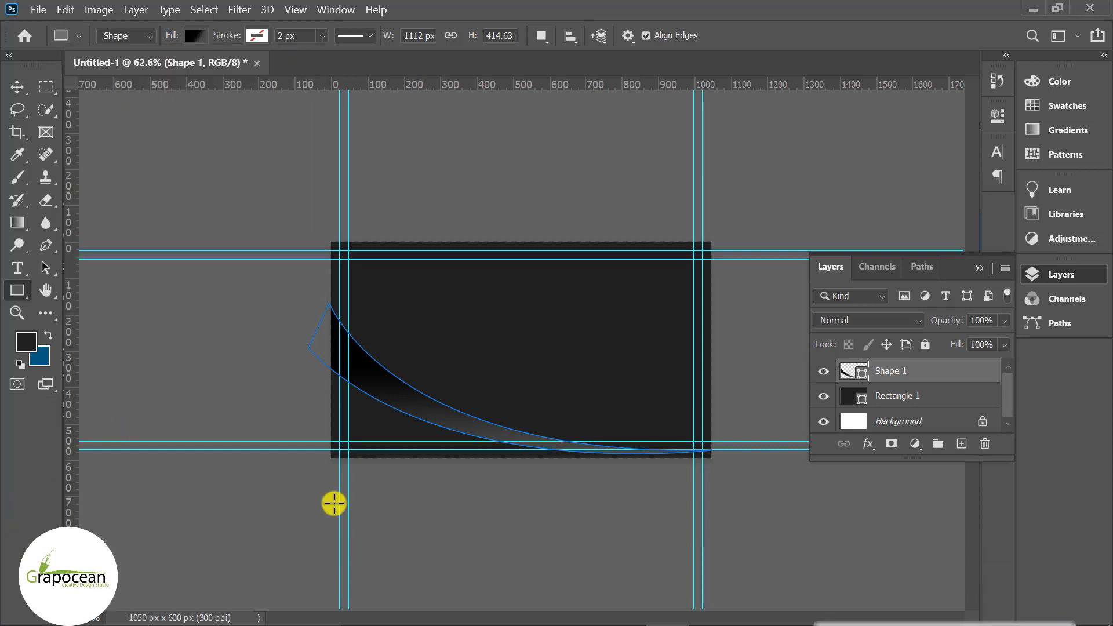
left_click(961, 443)
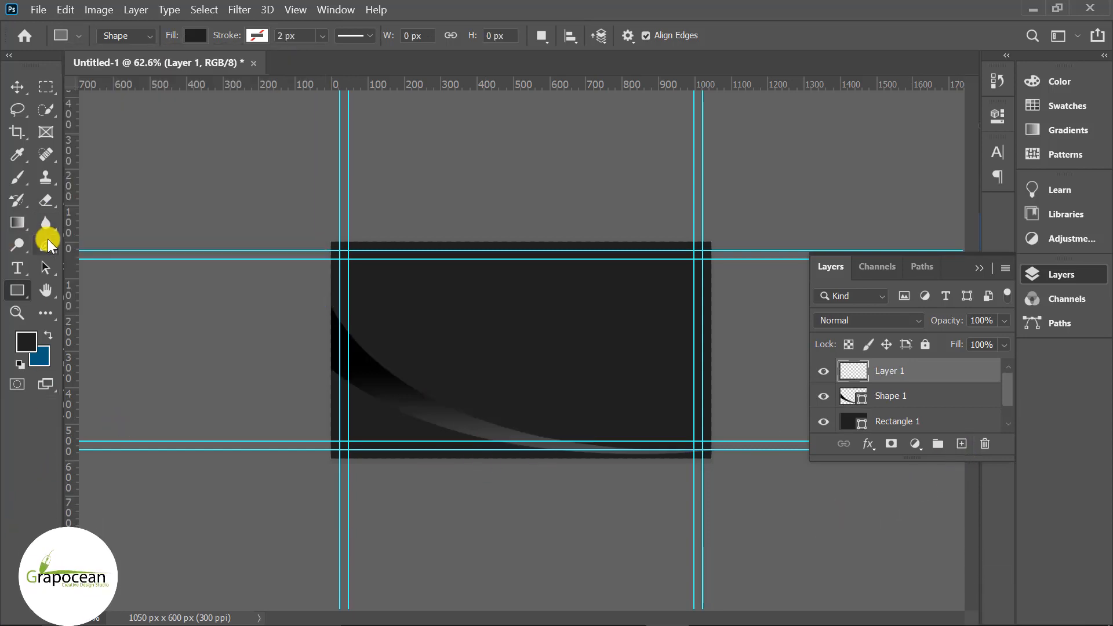
- Start Shape 2 at mid-card, trying and undoing curve anchors toward the bottom right
left_click(46, 246)
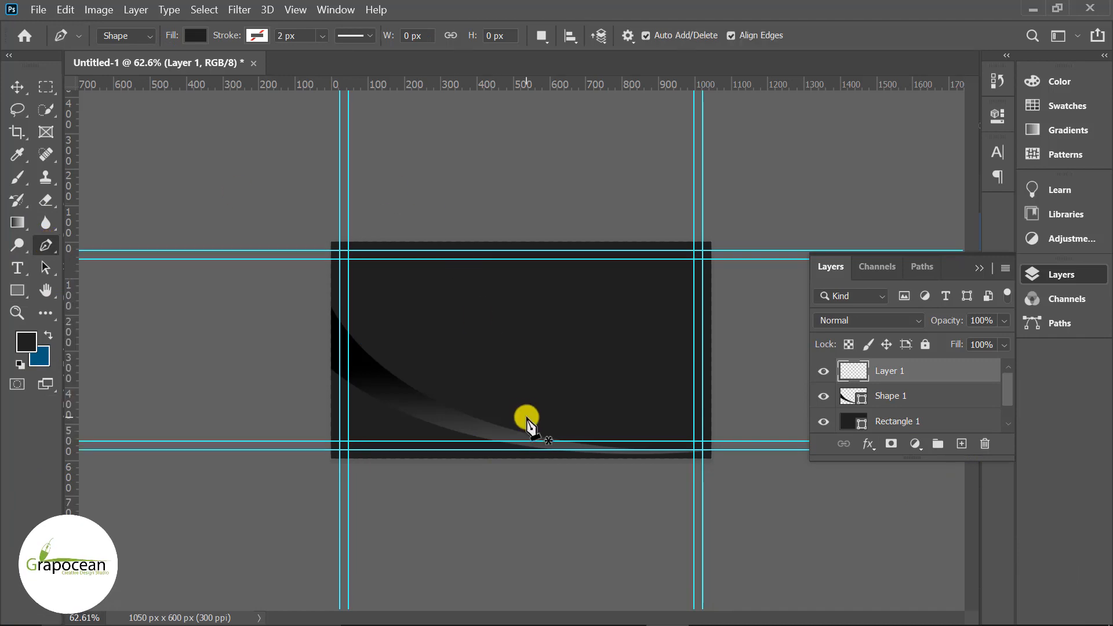
left_click(469, 401)
left_click_drag(724, 433, 882, 409)
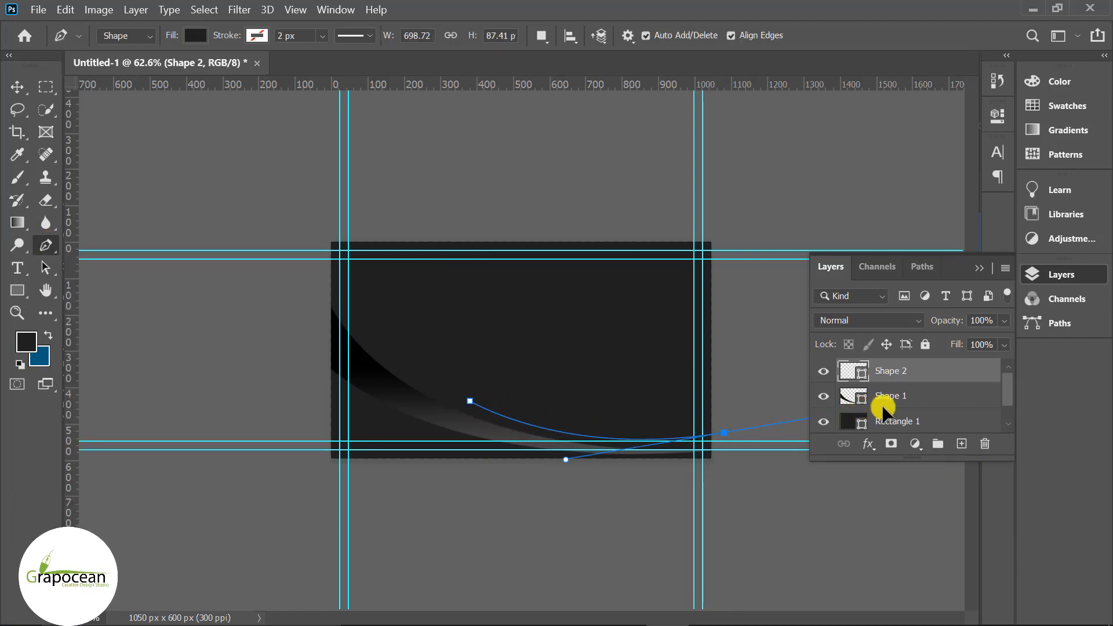
key("ctrl+z")
left_click_drag(731, 441, 792, 428)
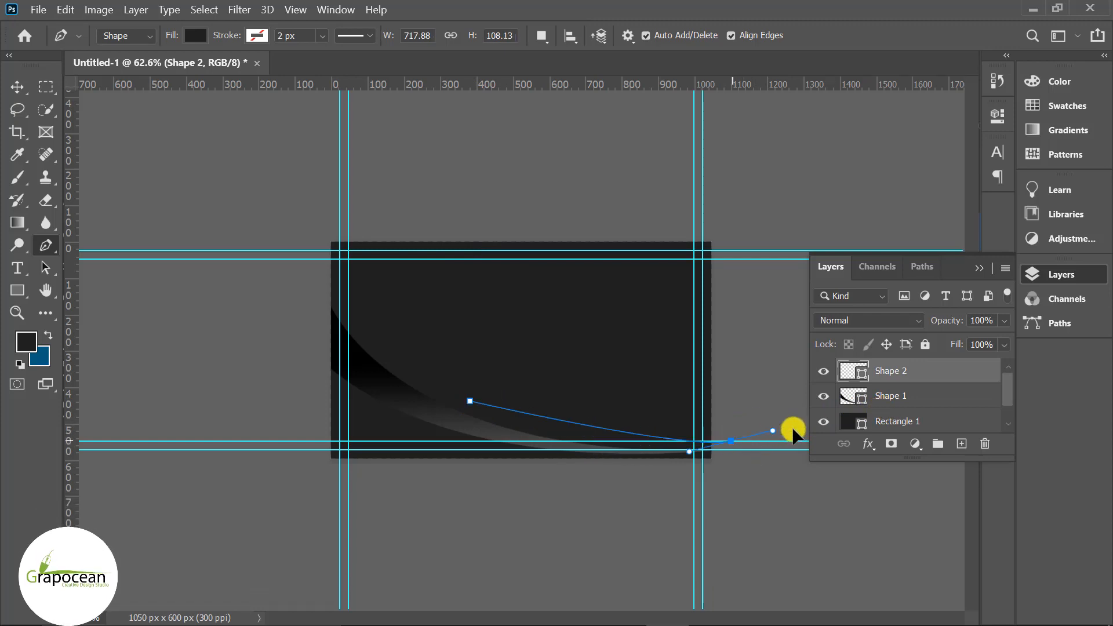
left_click_drag(725, 434, 850, 412)
key("ctrl+z")
- Place a bottom-right corner anchor and a right-edge anchor, then curve back to the start point
left_click_drag(717, 442, 793, 442)
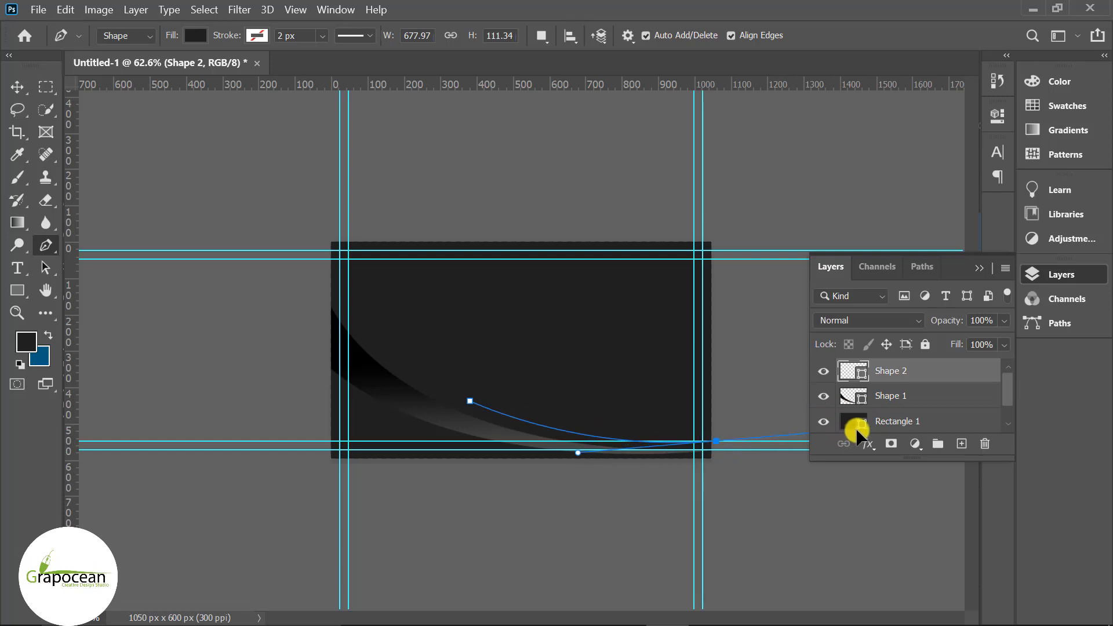
left_click_drag(857, 428, 867, 436)
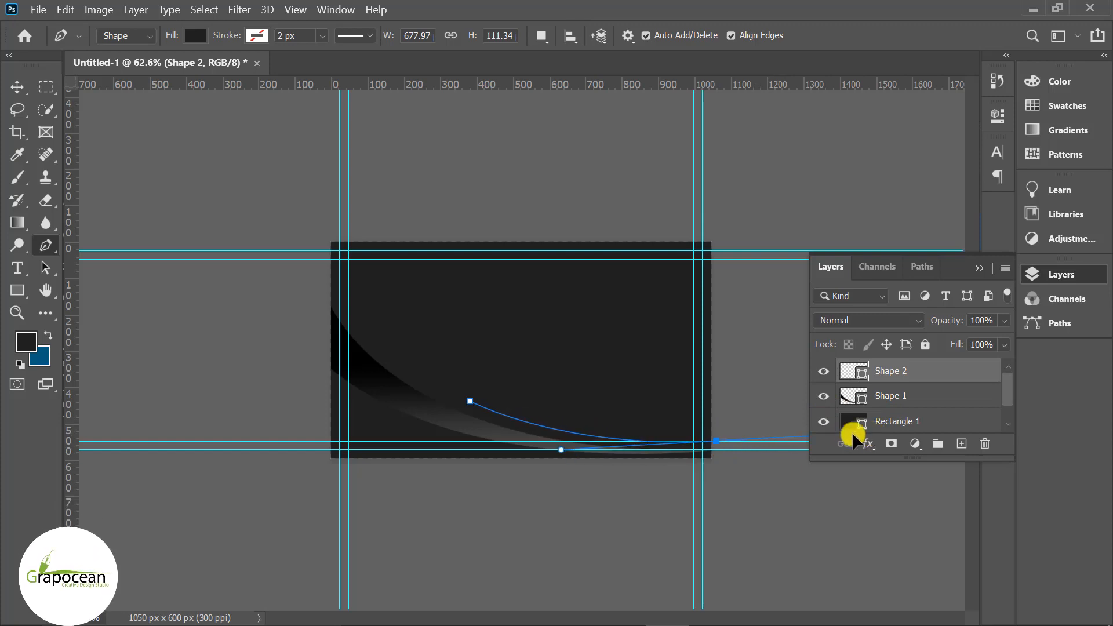
left_click(717, 443, "alt")
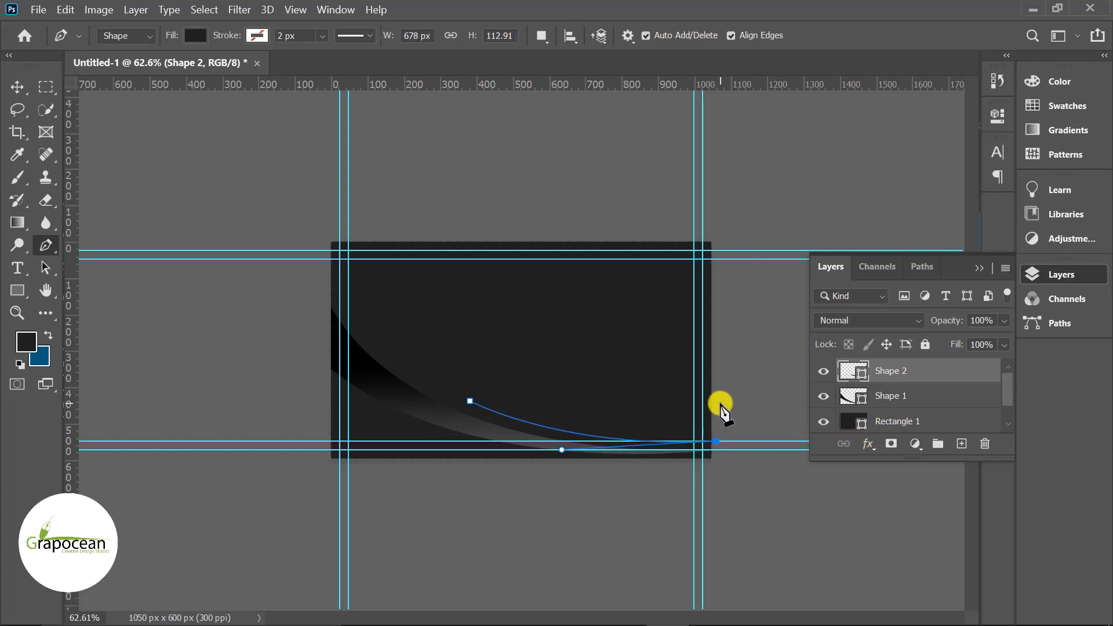
left_click(715, 373)
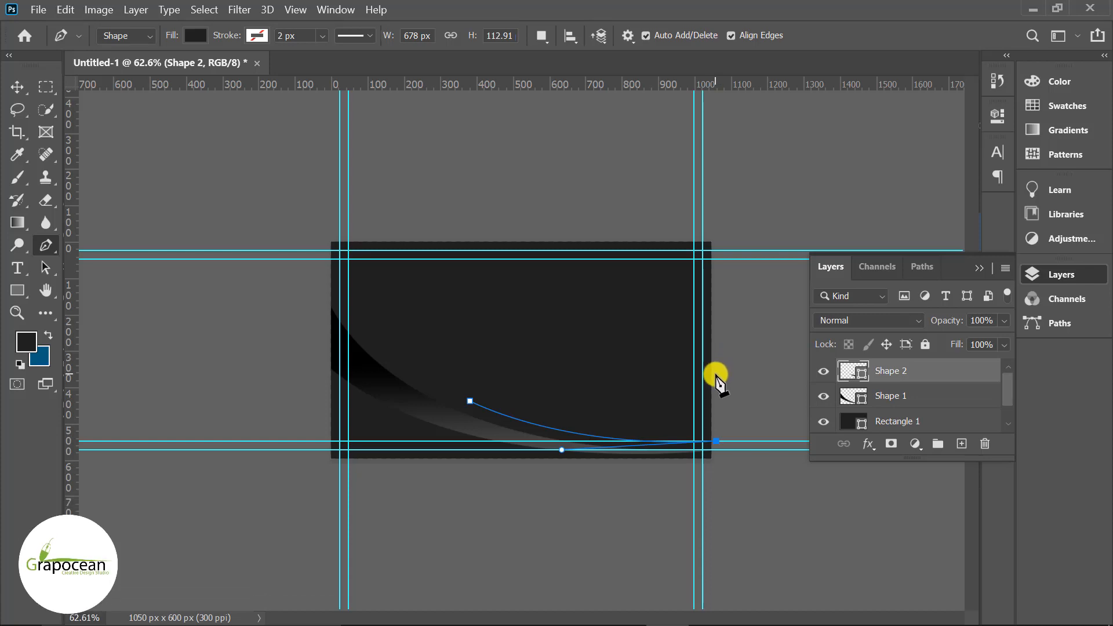
left_click_drag(470, 401, 329, 359)
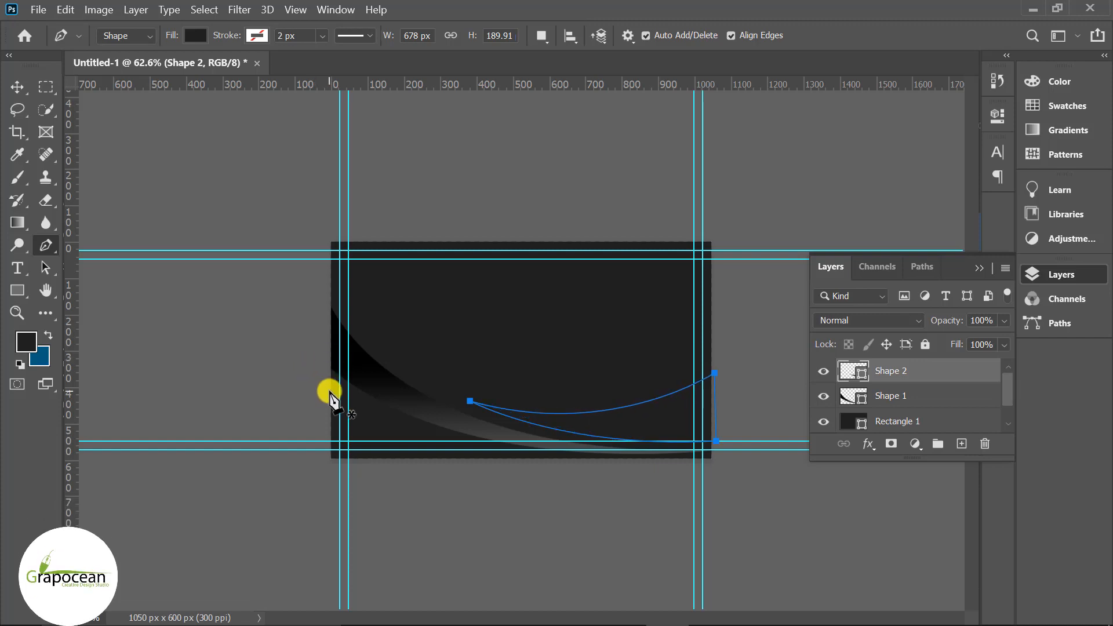
- Give Shape 2 a gradient fill at a 4° angle with its midpoint shifted right
left_click(196, 36)
left_click(196, 35)
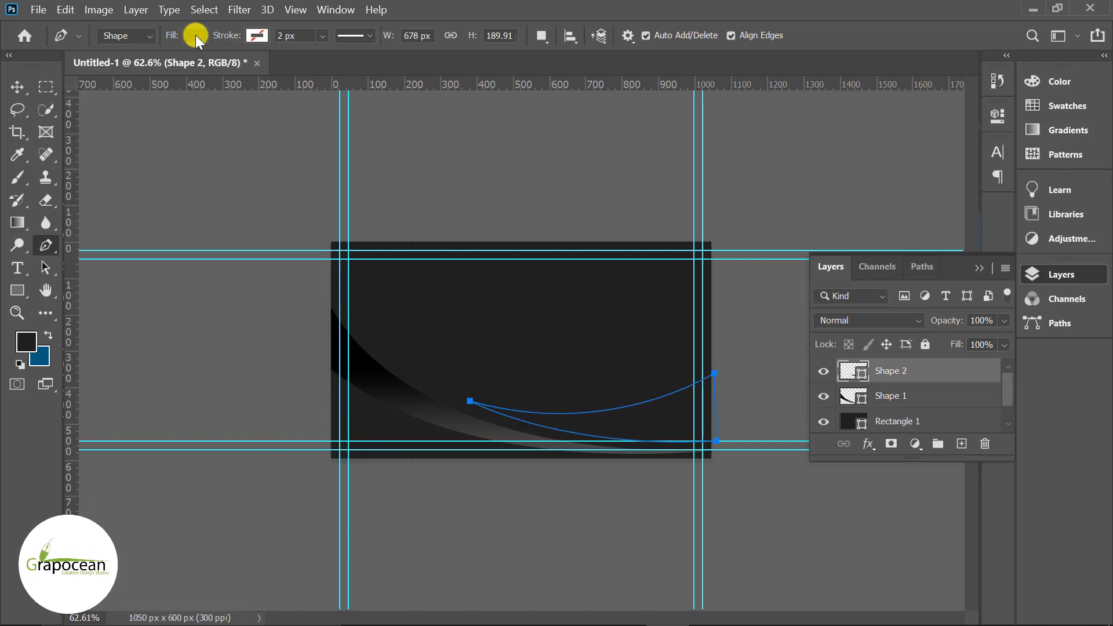
left_click(17, 290)
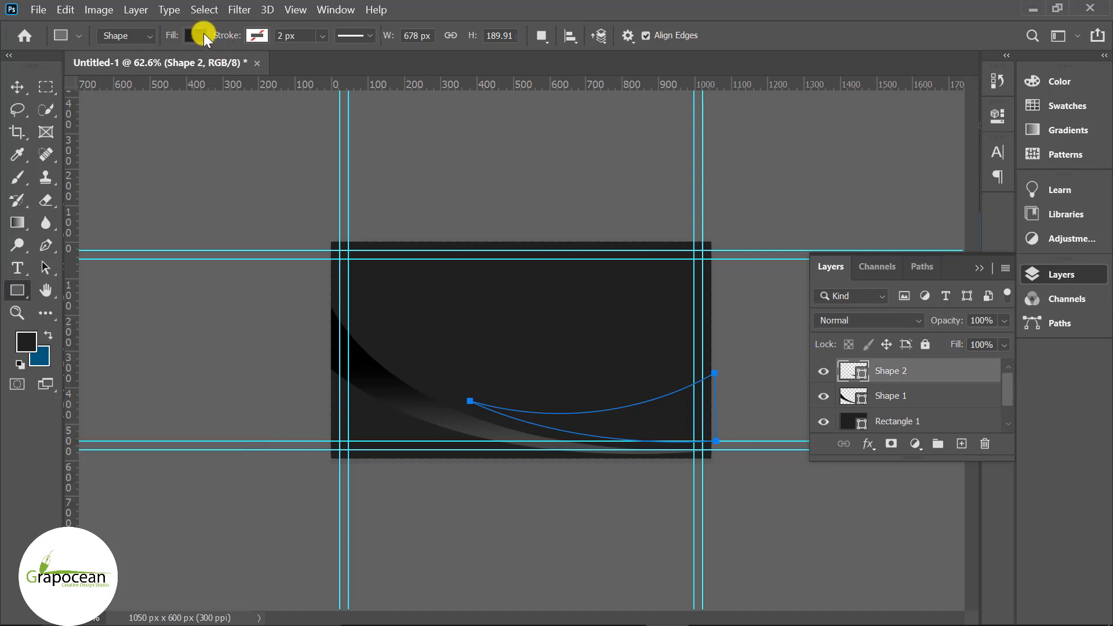
left_click(196, 35)
left_click(154, 69)
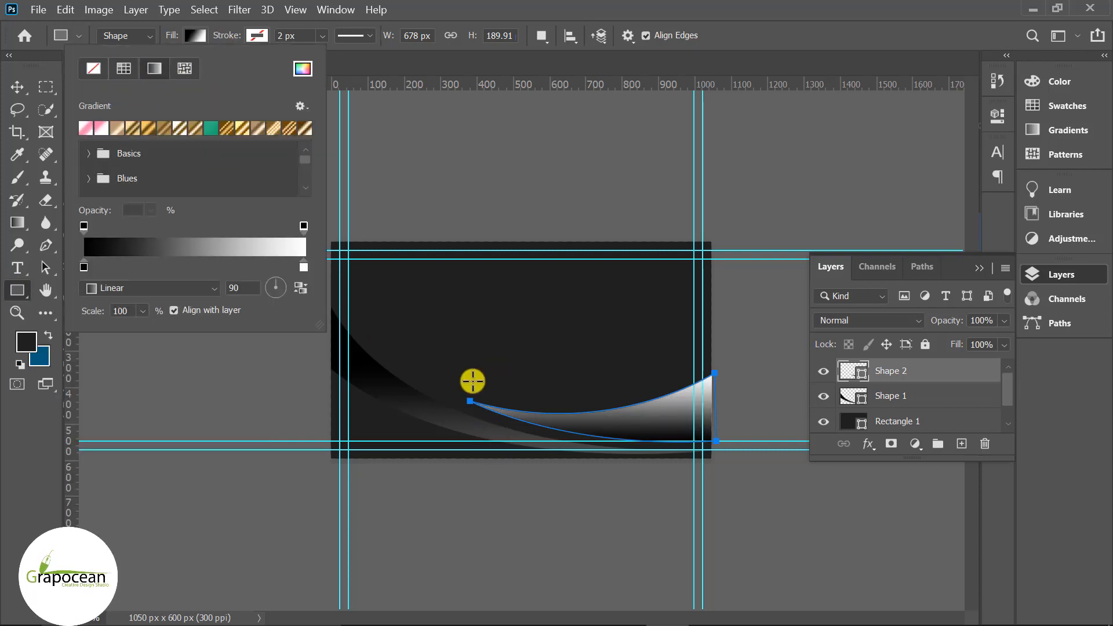
left_click(296, 286)
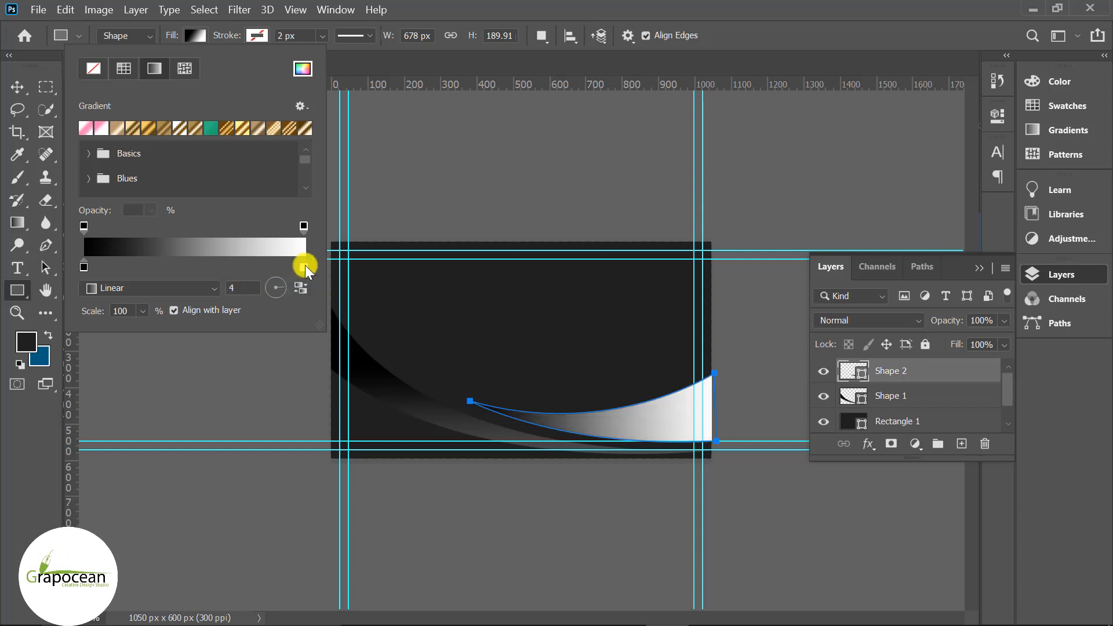
left_click(303, 266)
left_click_drag(194, 262, 240, 260)
- Set the right stop to dark gray #474747, reverse the gradient, and nudge the midpoint left
double_click(304, 268)
left_click_drag(377, 402, 321, 424)
left_click(782, 254)
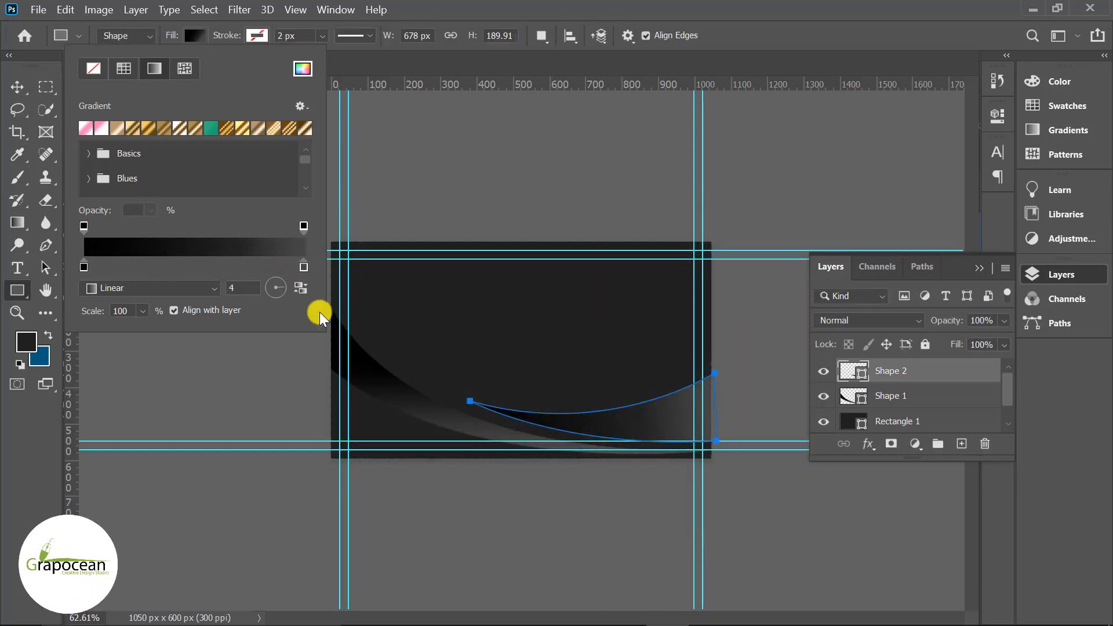
left_click(301, 288)
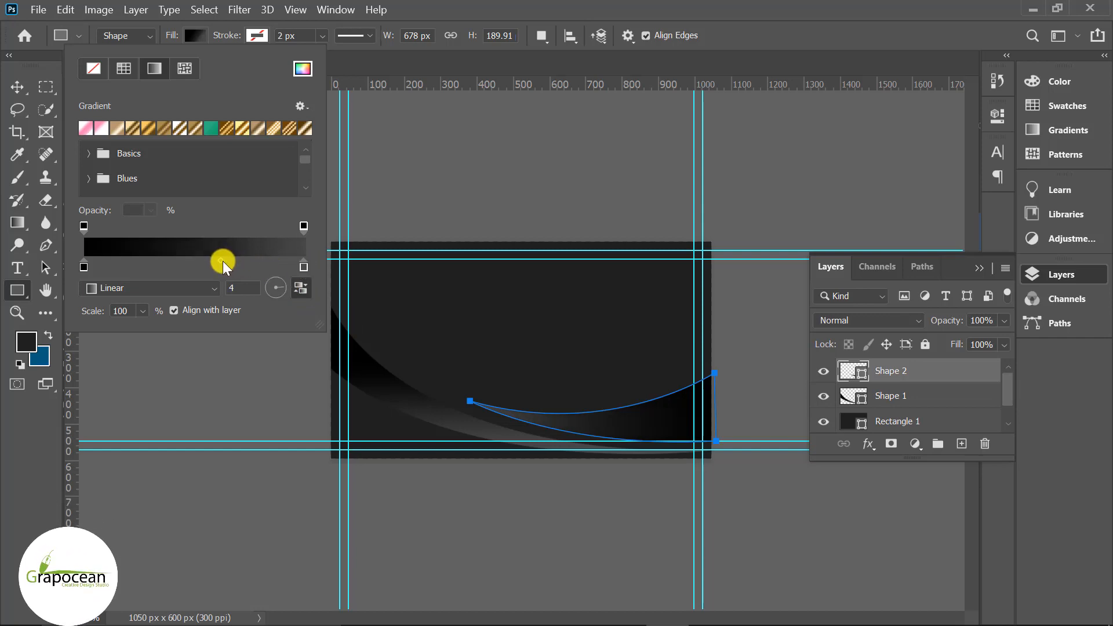
left_click_drag(221, 260, 207, 260)
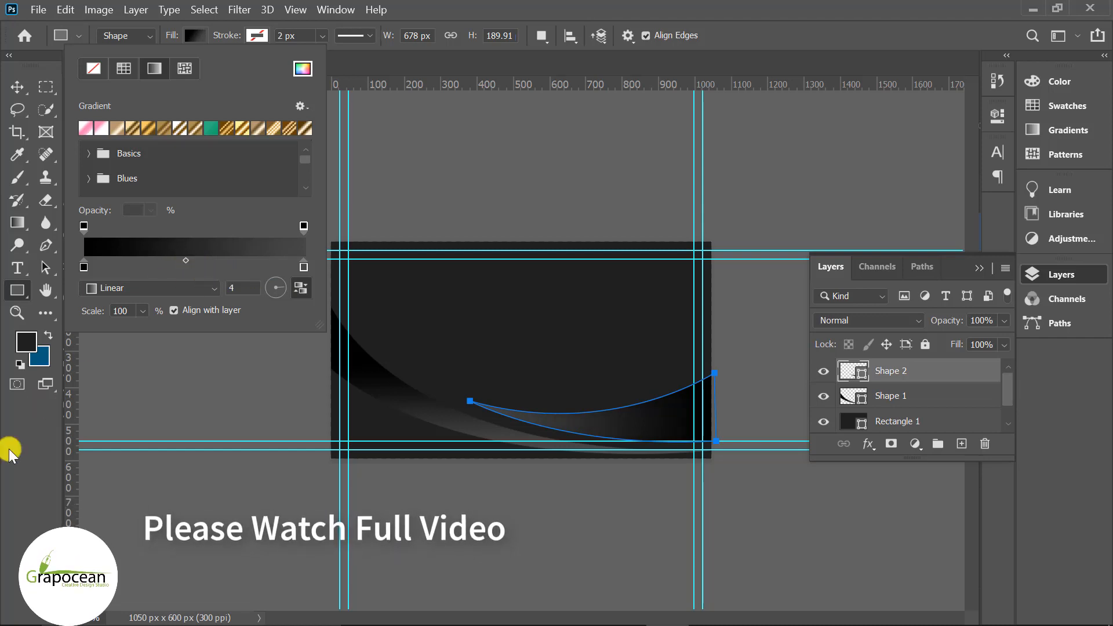
left_click(11, 477)
left_click(18, 87)
left_click(221, 332)
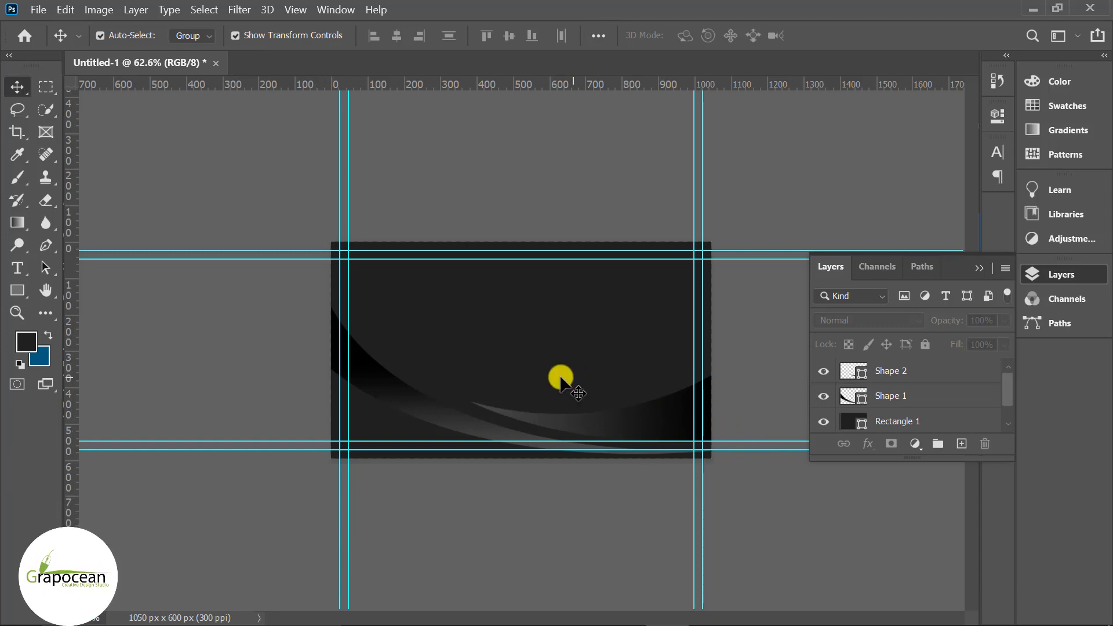
- Add an empty Layer 1 above the Shape 2 swoosh
left_click(913, 374)
left_click(961, 444)
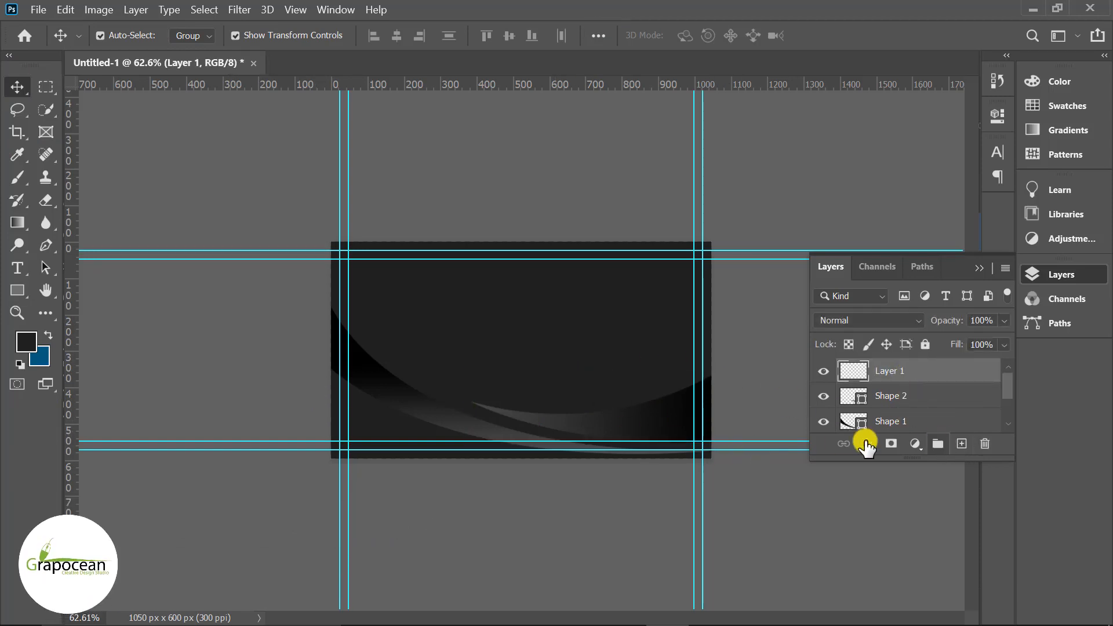
left_click(43, 245)
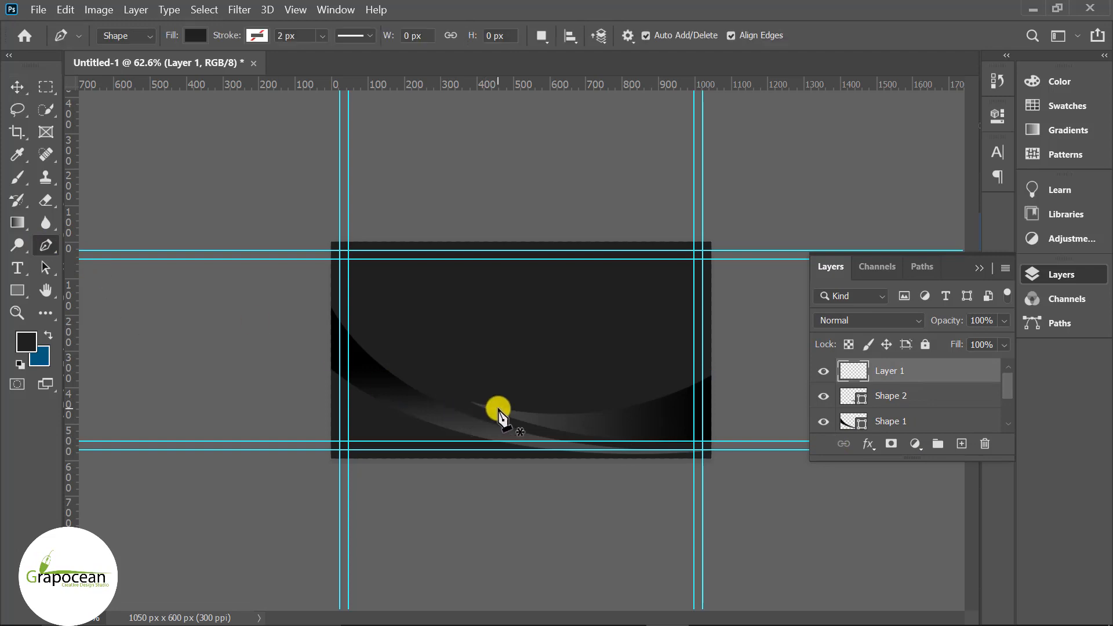
- Rotate Shape 2 by -2.85° and shift it down and right onto the bottom-right edge
left_click(17, 87)
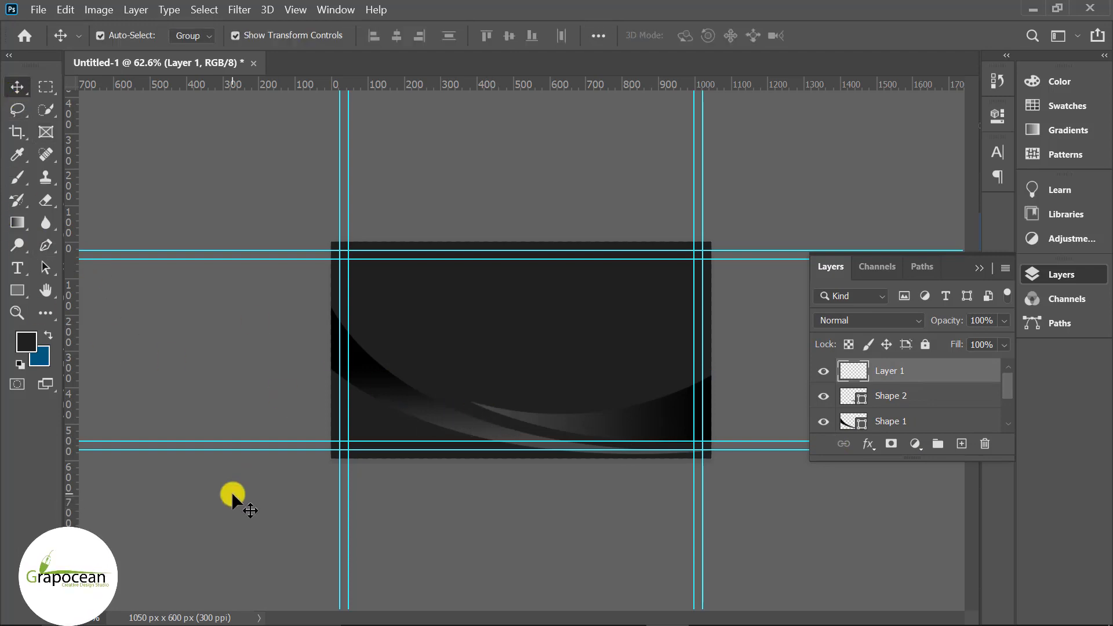
left_click(653, 424)
key("Down")
key("Down")
key("Down")
key("Down")
key("Down")
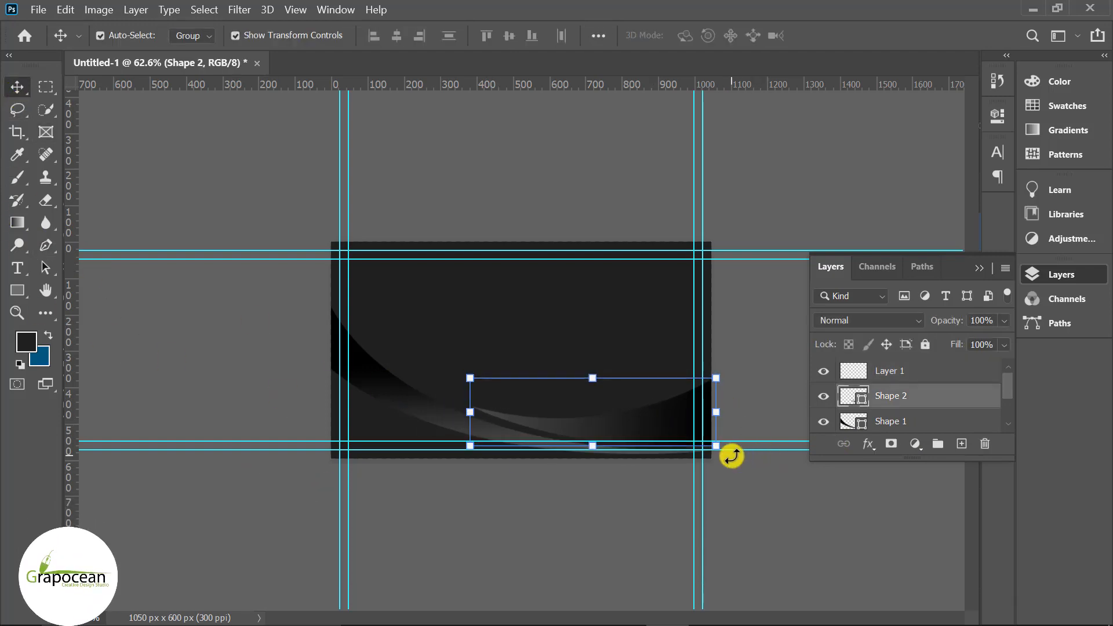
left_click_drag(734, 453, 732, 450)
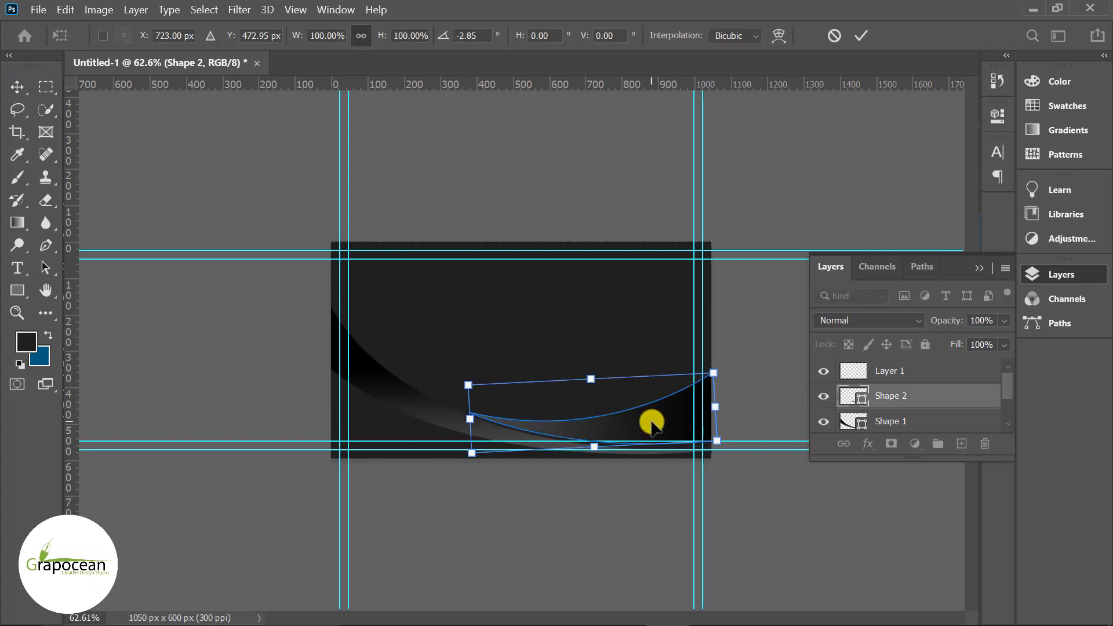
mouse_move(652, 423)
left_mouse_down()
mouse_move(692, 423)
mouse_move(658, 428)
mouse_move(671, 430)
left_mouse_up()
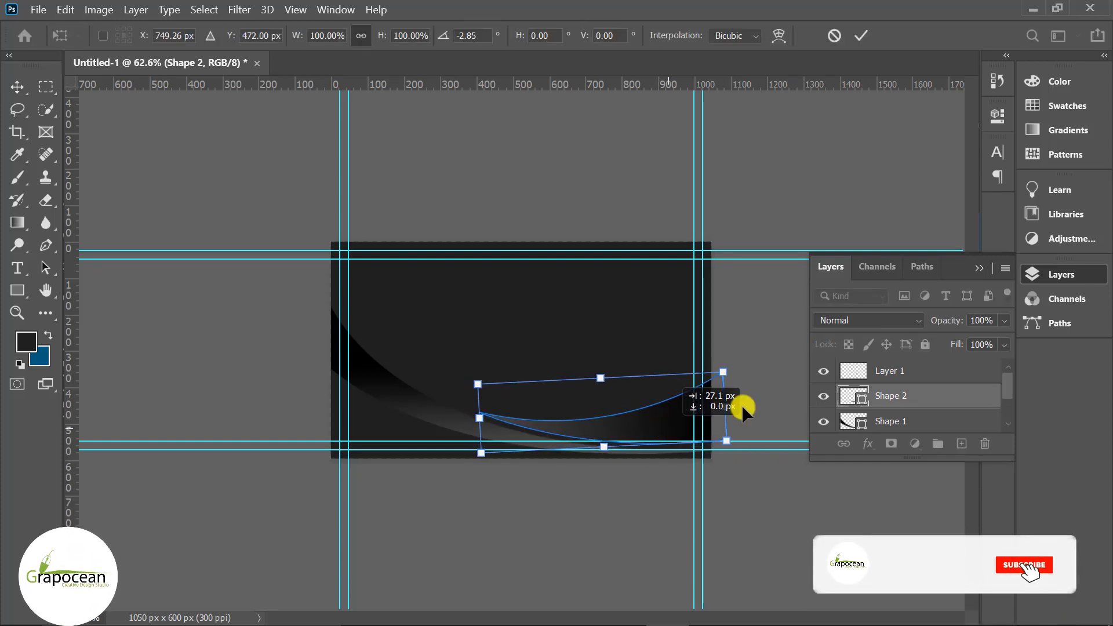
left_click(861, 35)
key("ctrl+minus")
key("ctrl+minus")
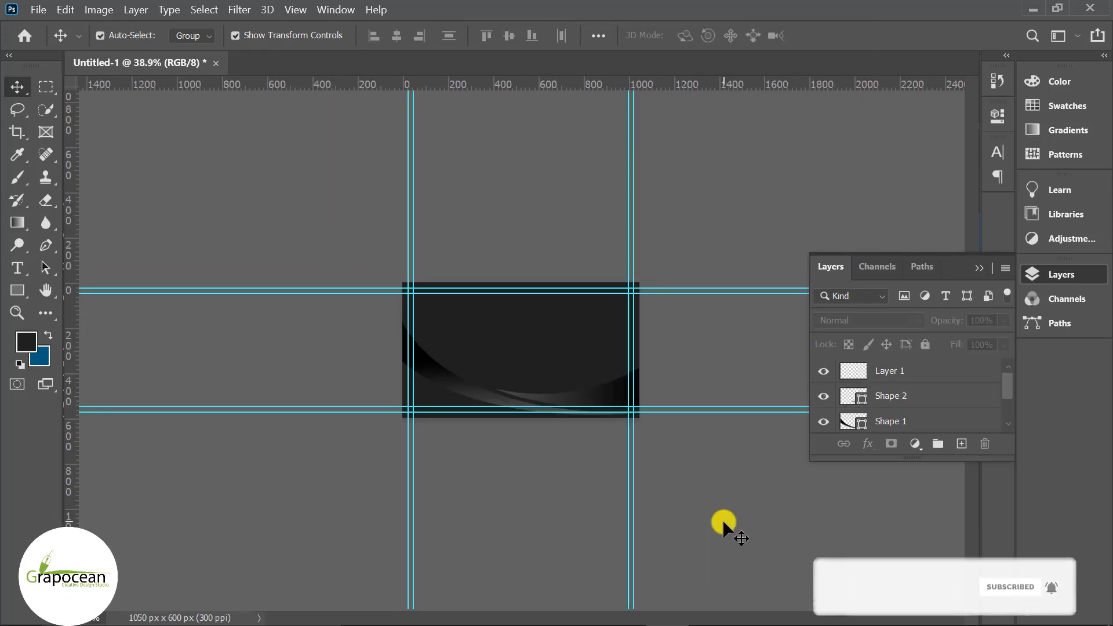
key("ctrl+plus")
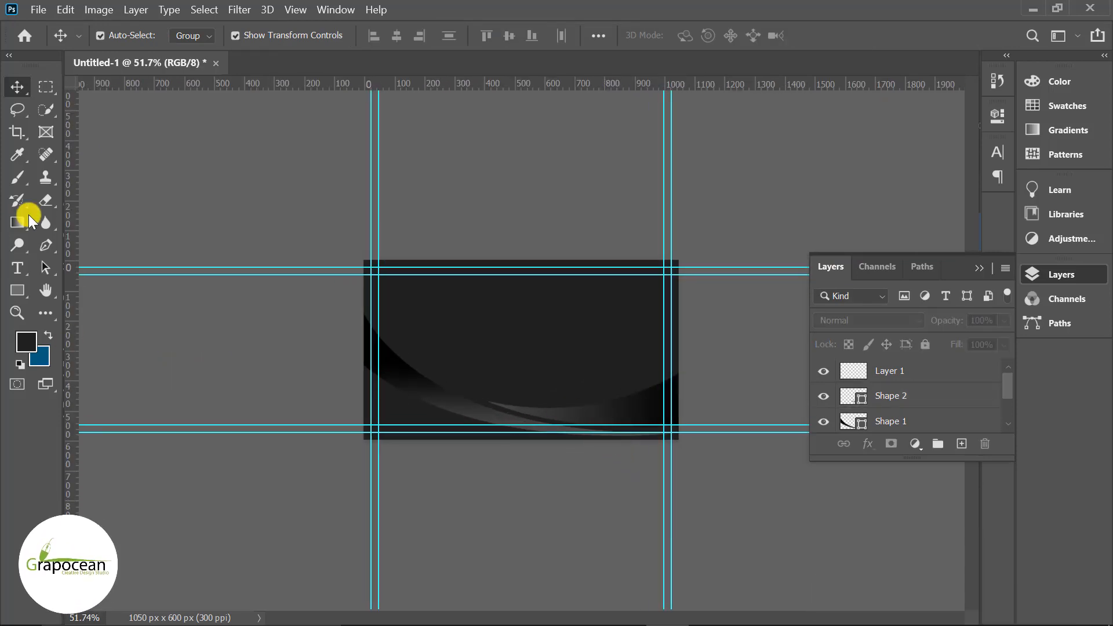
- On Layer 1, pen-draw a third closed swoosh curving up the card's right edge
left_click(45, 244)
left_click(895, 377)
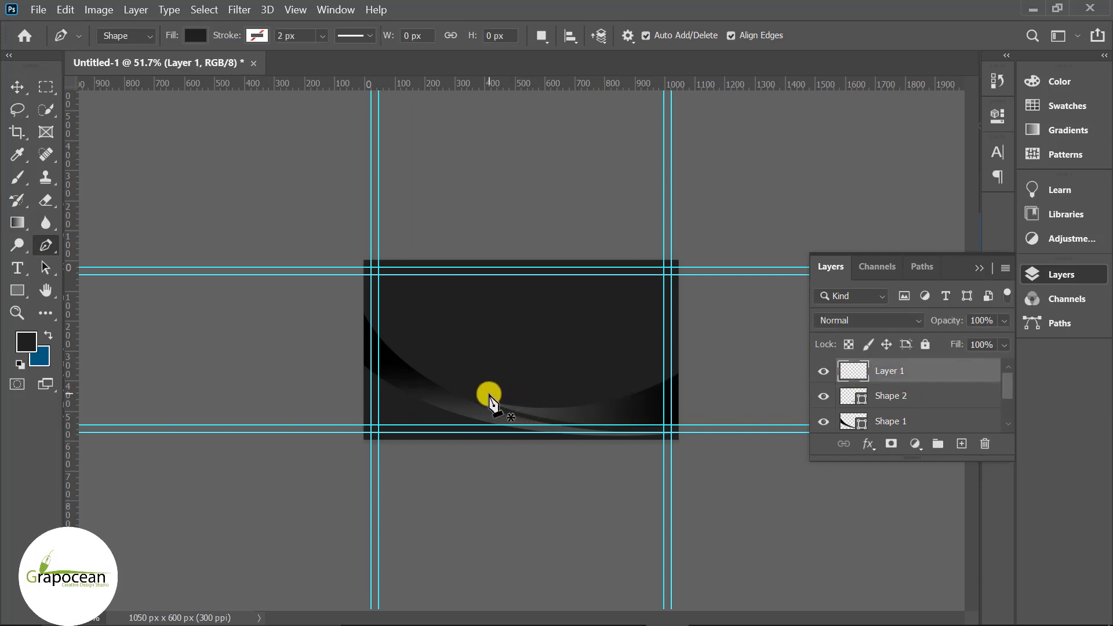
left_click(539, 395)
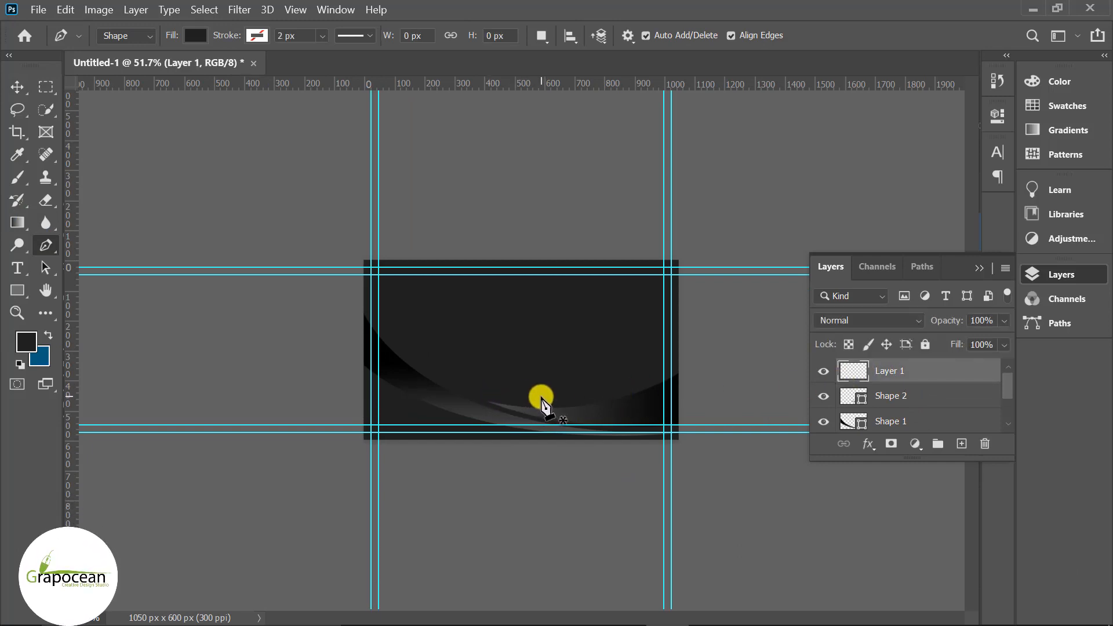
left_click_drag(687, 352, 744, 286)
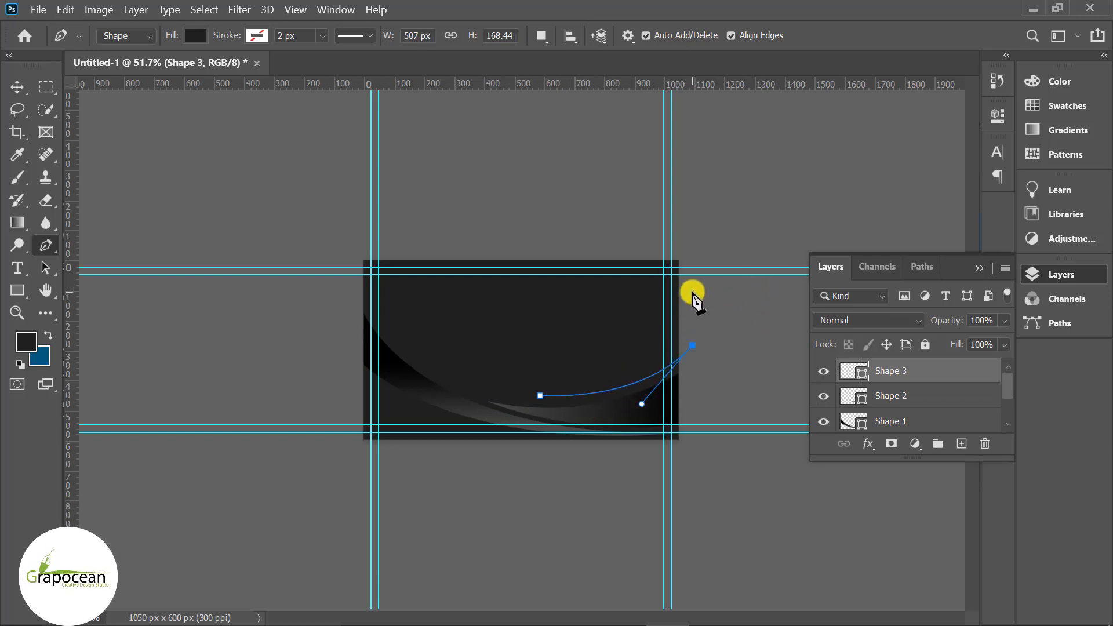
left_click_drag(540, 395, 435, 413)
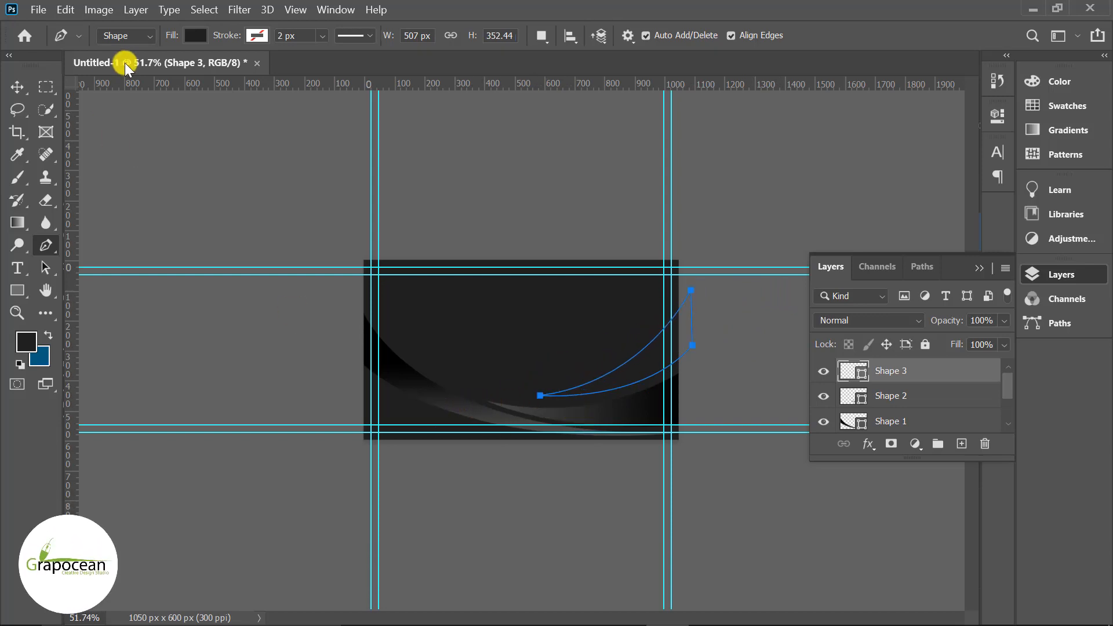
- Fill Shape 3 with solid RGB Red and nudge it slightly into place
left_click(196, 36)
left_click(152, 68)
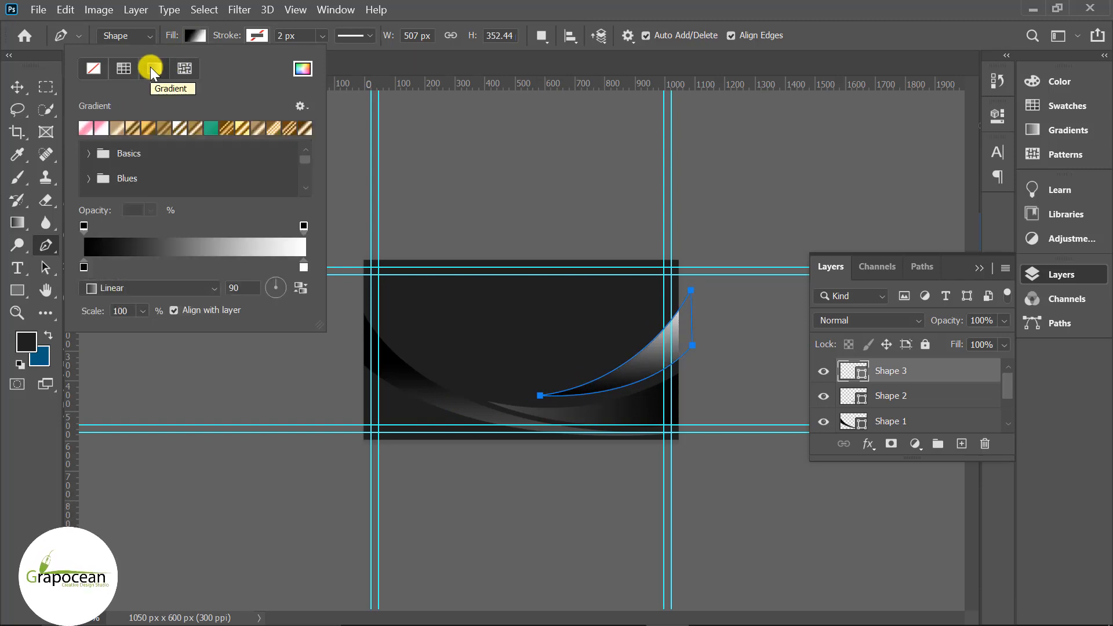
left_click(195, 35)
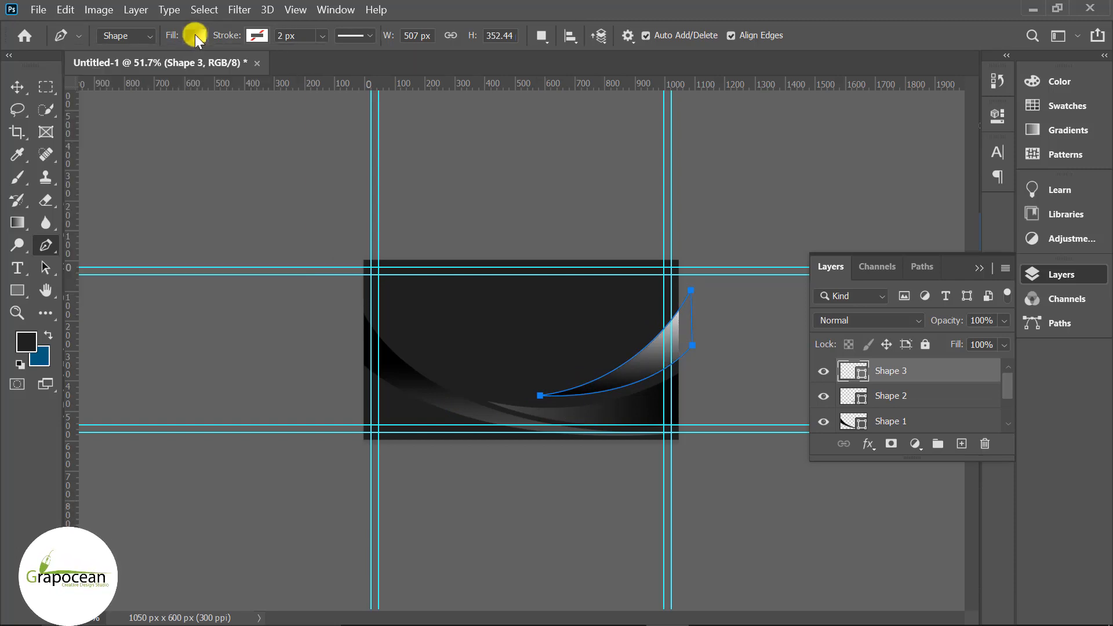
left_click(194, 36)
left_click(97, 66)
left_click(196, 34)
left_click(196, 34)
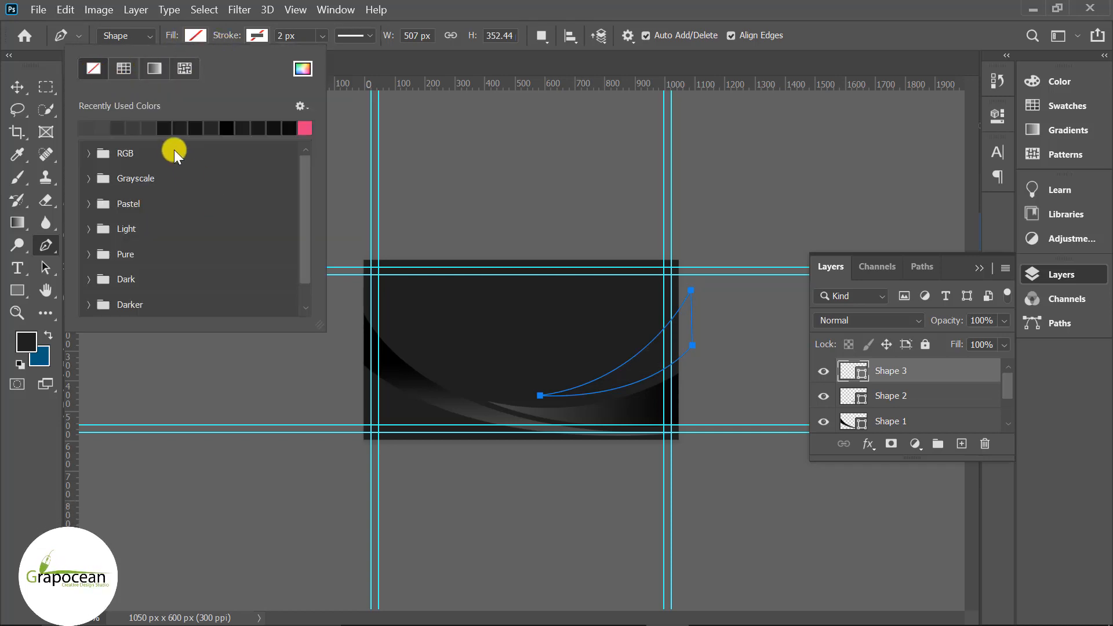
left_click(87, 154)
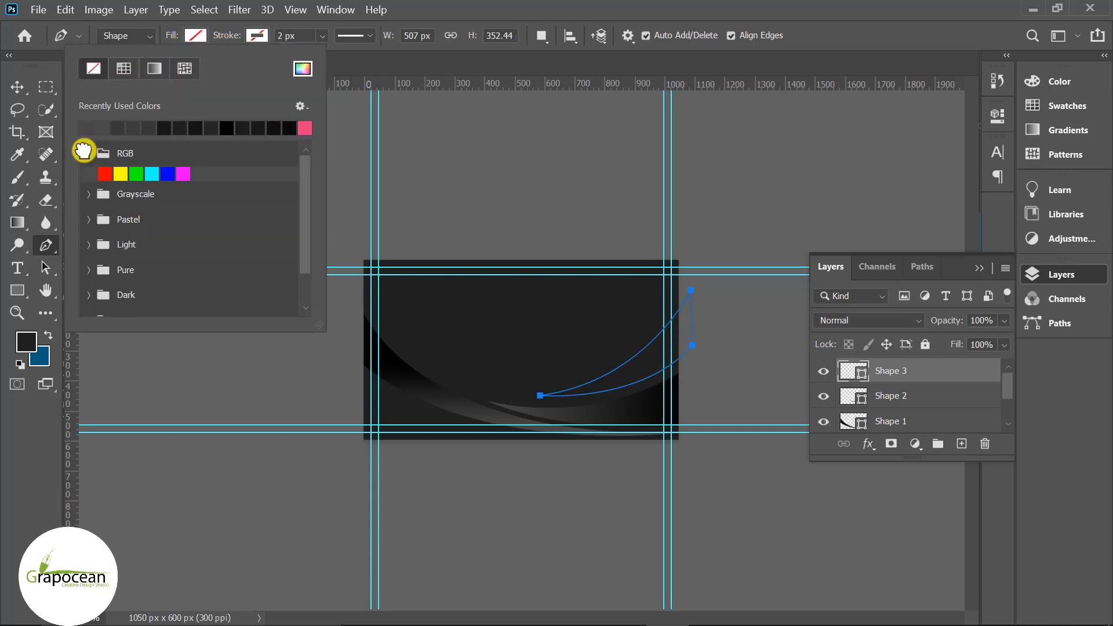
left_click(107, 173)
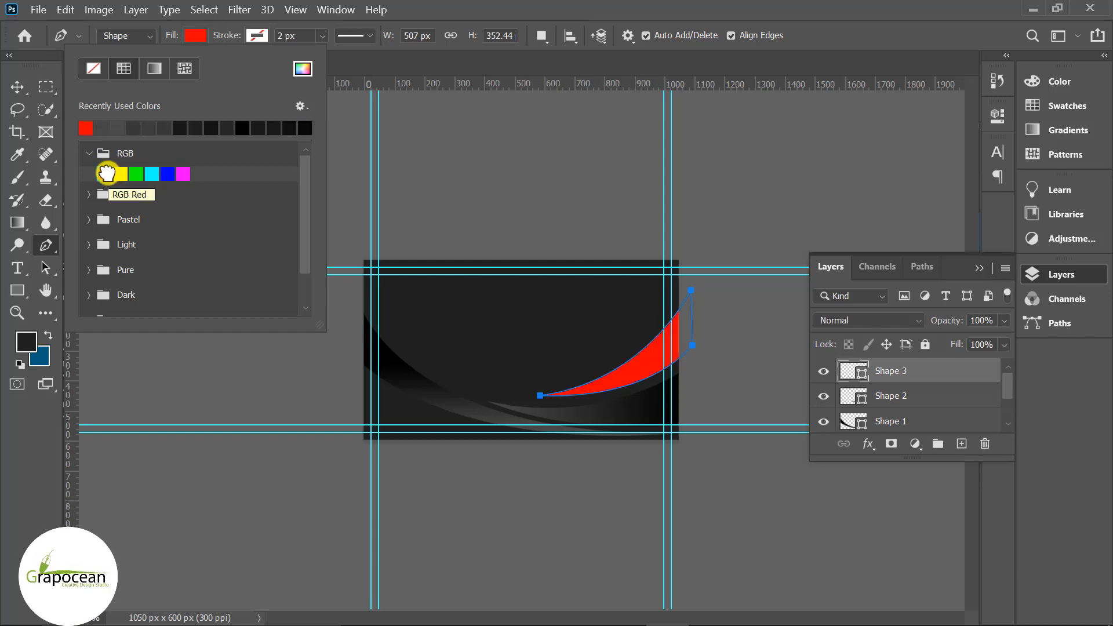
key("Return")
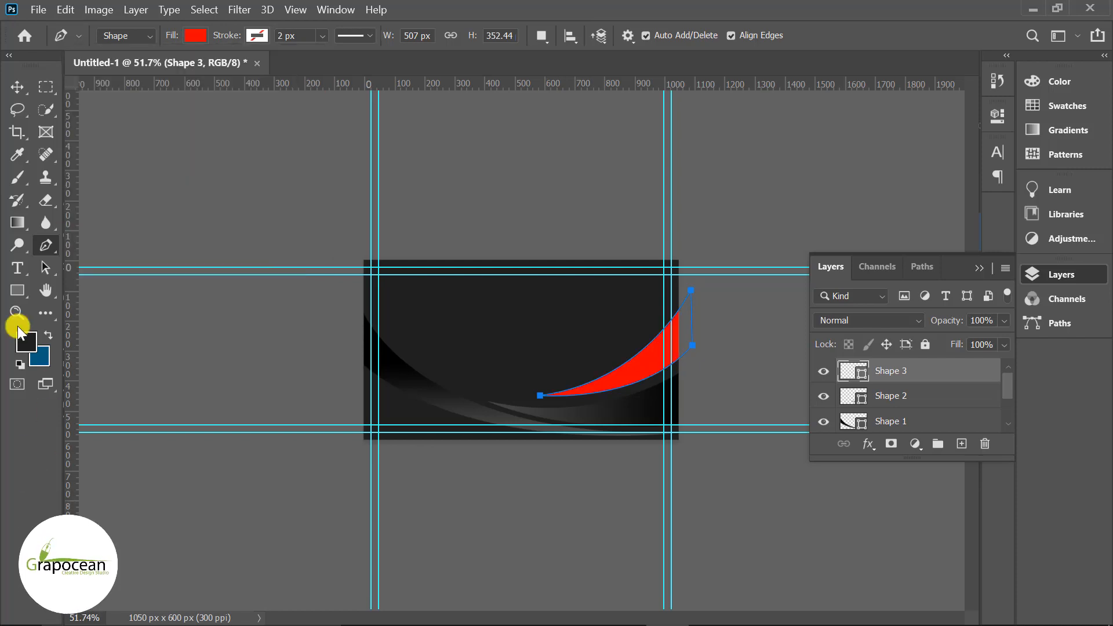
left_click(17, 87)
left_click_drag(631, 366, 621, 374)
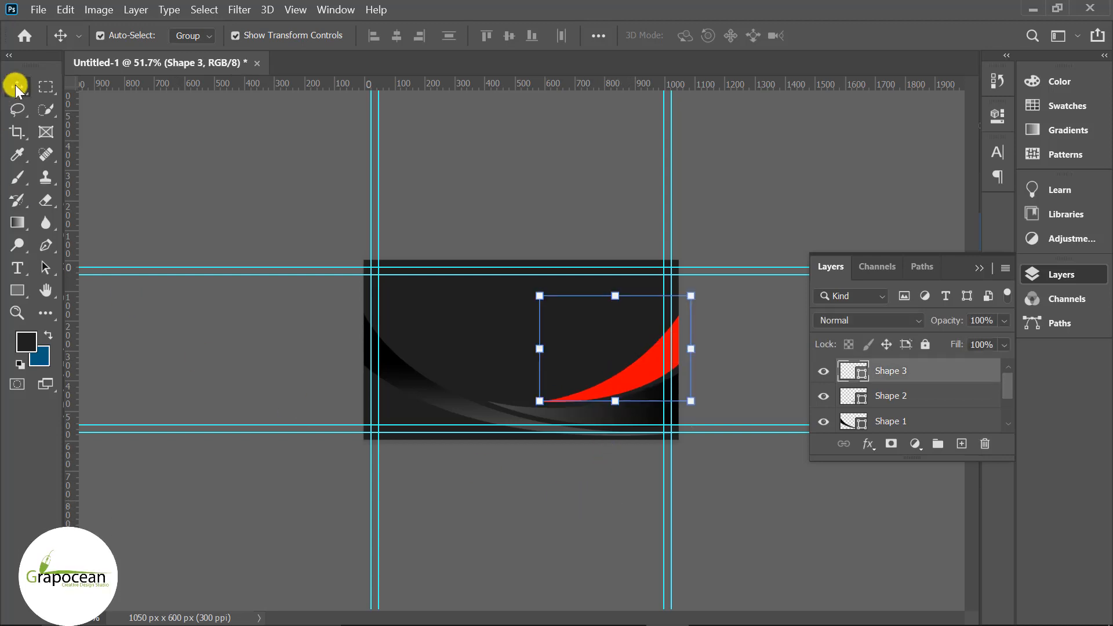
- Add a layer above Shape 3 and pen-draw a closed Shape 4 swoosh arcing up to the top edge
left_click(293, 386)
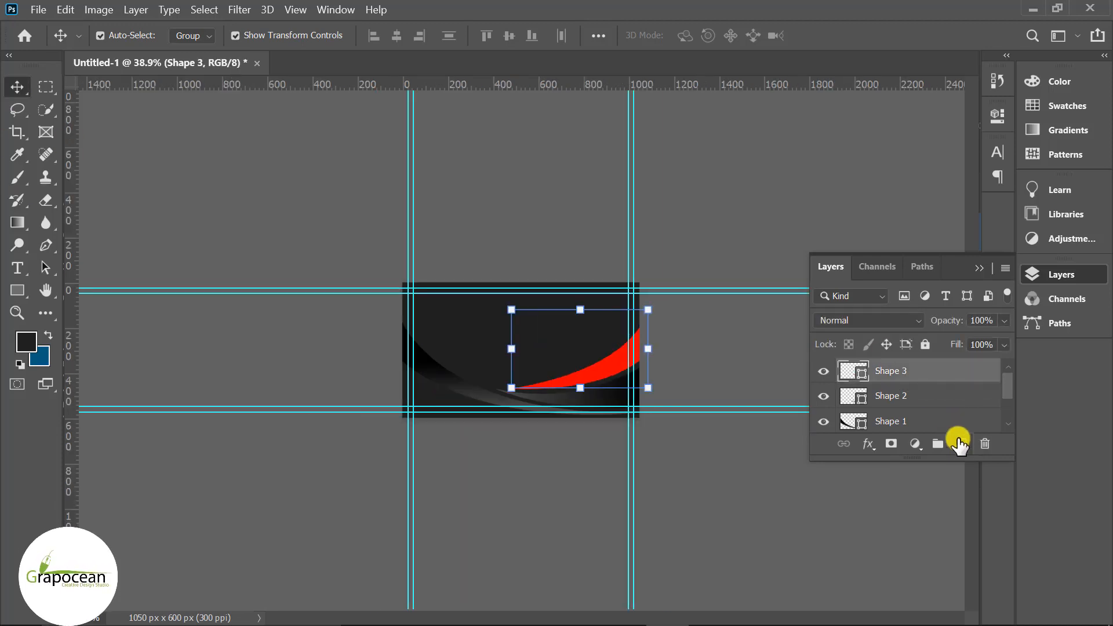
left_click(961, 444)
left_click(46, 246)
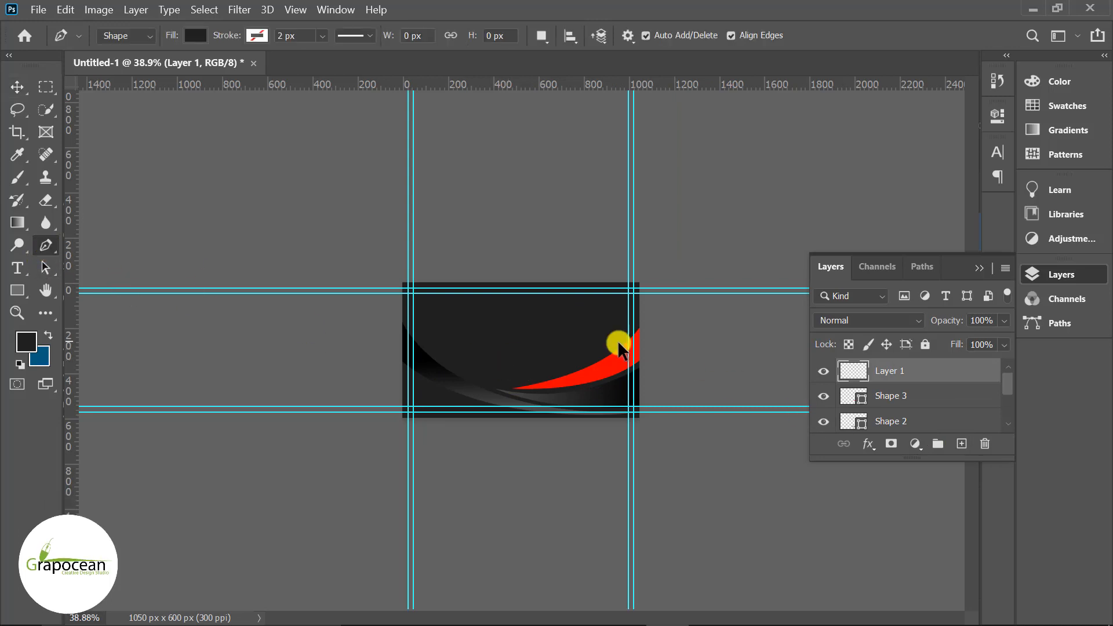
scroll(638, 360, "up", 3)
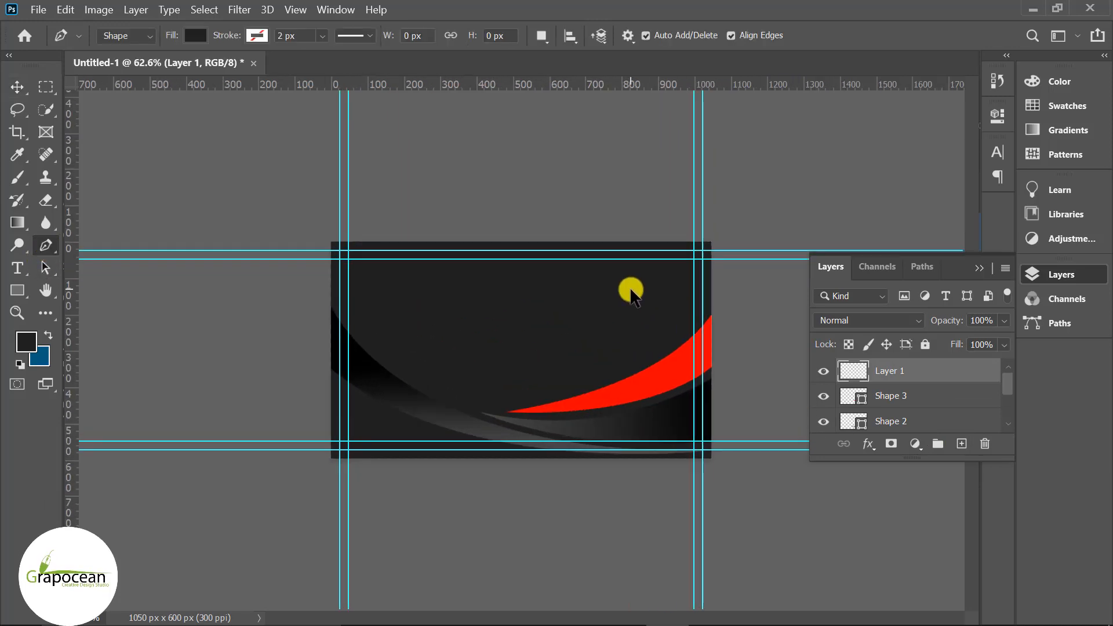
left_click(621, 242)
left_click_drag(497, 395, 464, 400)
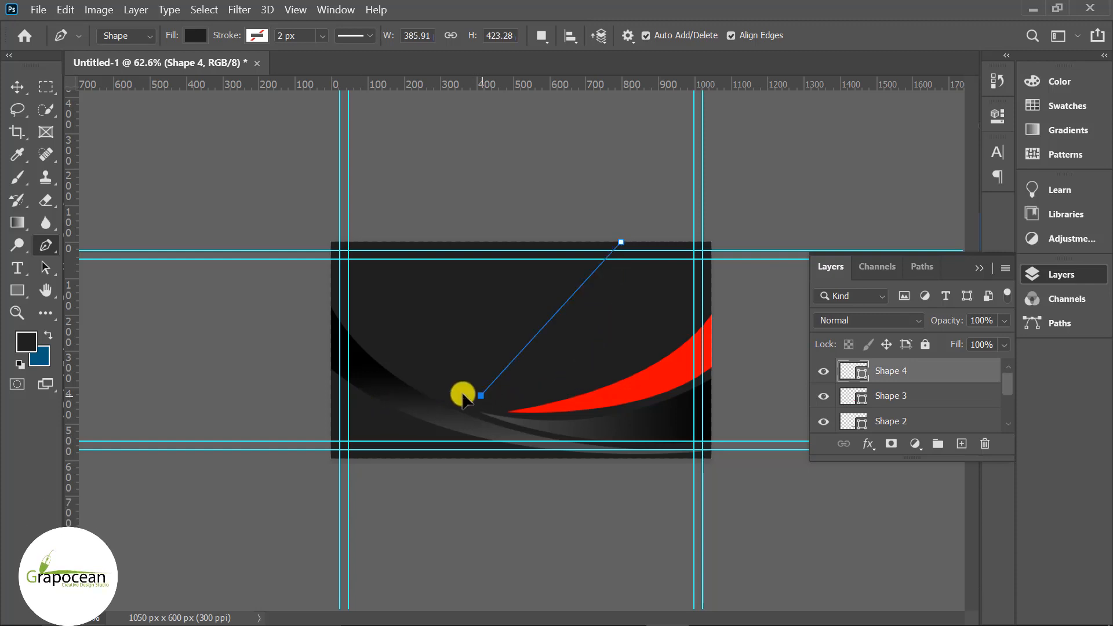
left_click_drag(327, 401, 326, 400)
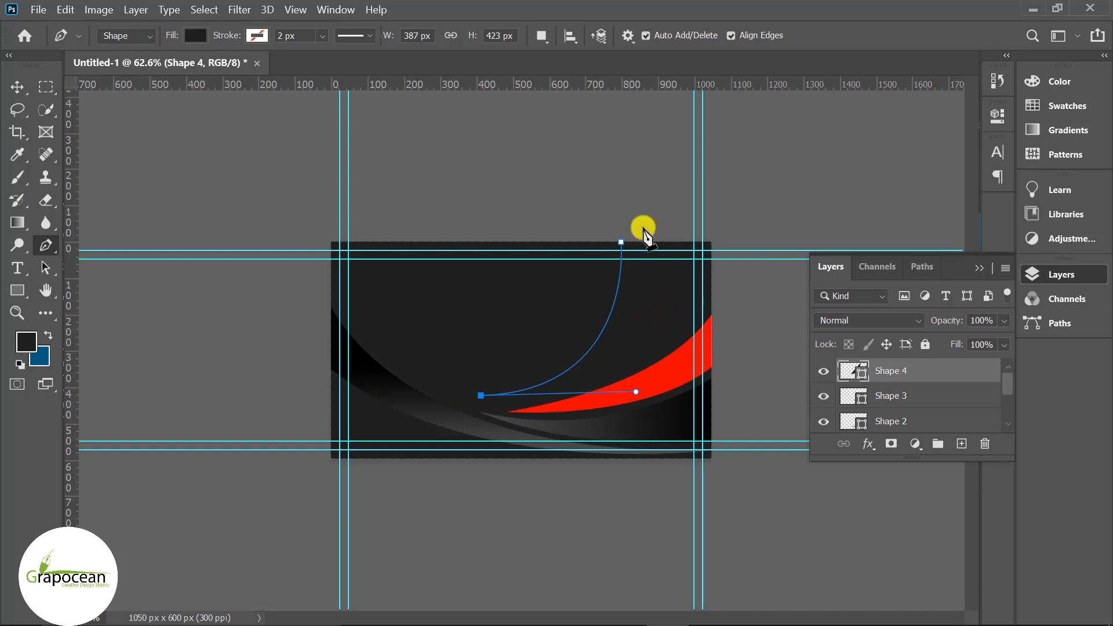
scroll(647, 235, "down", 2)
left_click_drag(643, 256, 639, 105)
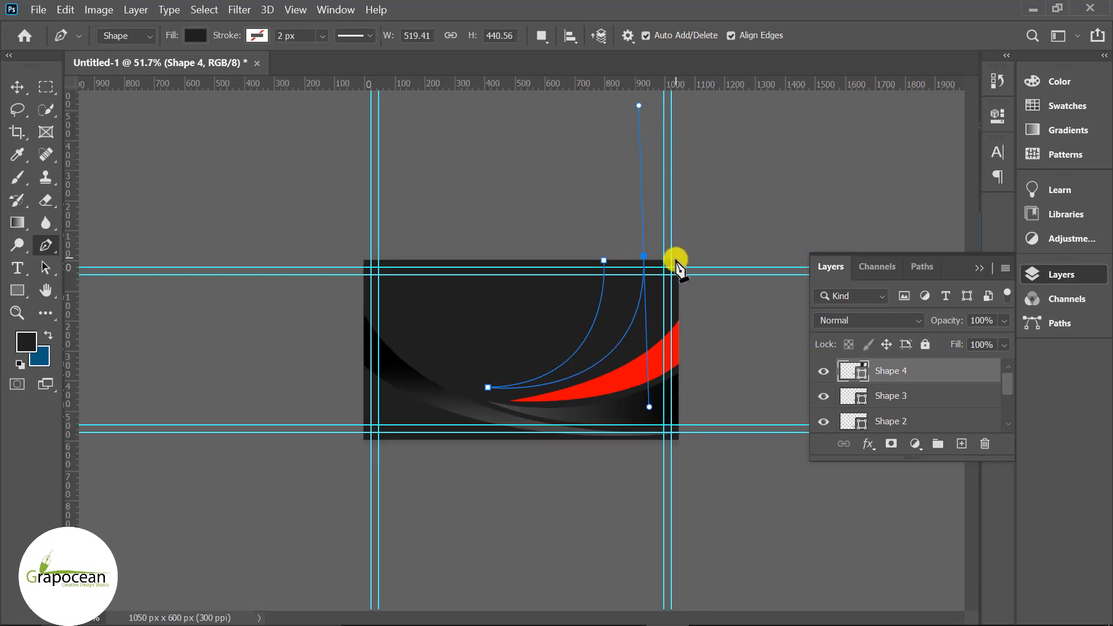
left_click(603, 262)
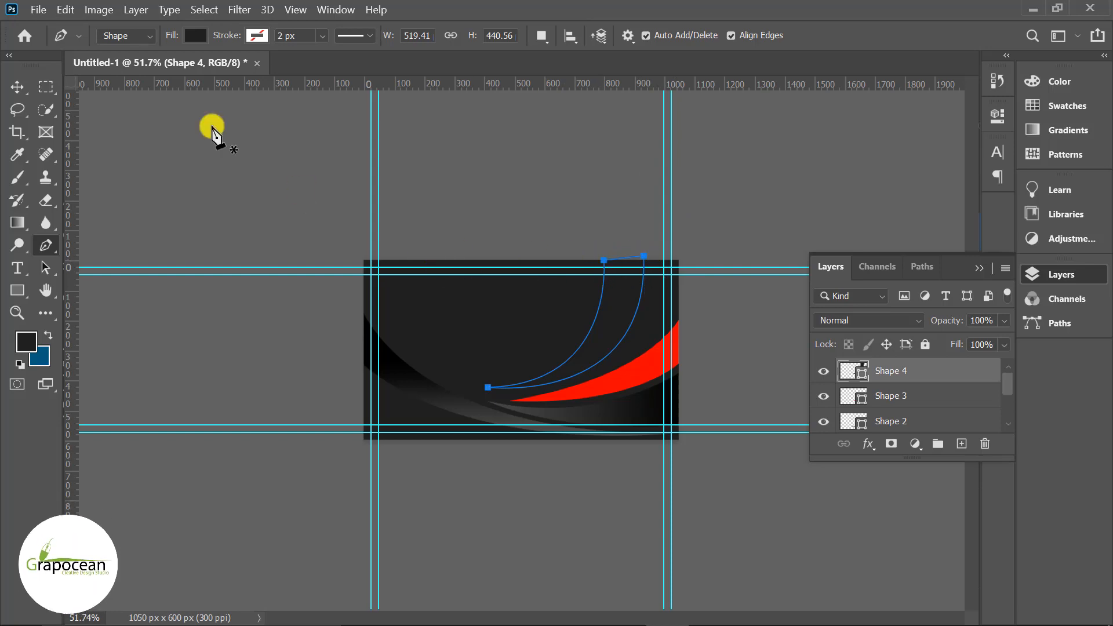
- Fill Shape 4 with a gradient whose right stop is red sampled from Shape 3
left_click(196, 36)
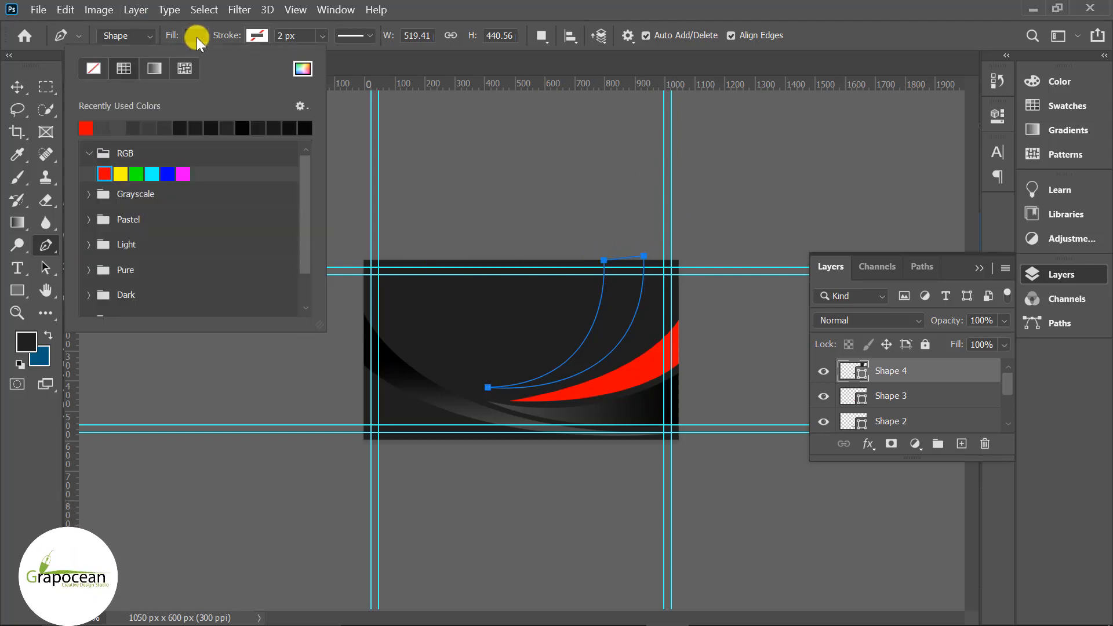
left_click(154, 67)
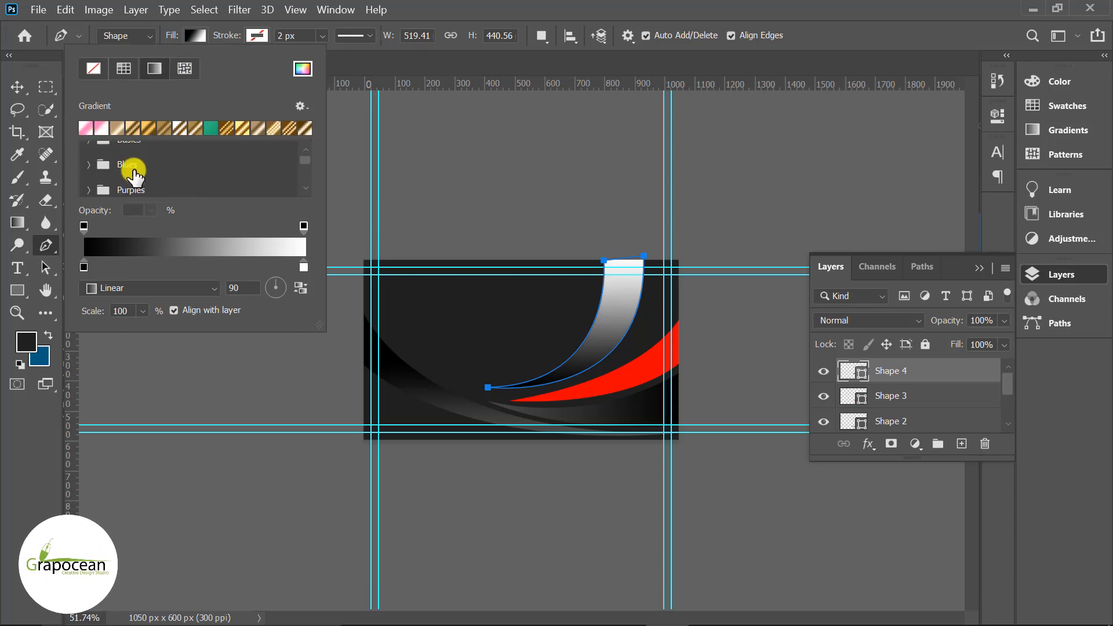
scroll(134, 177, "down", 2)
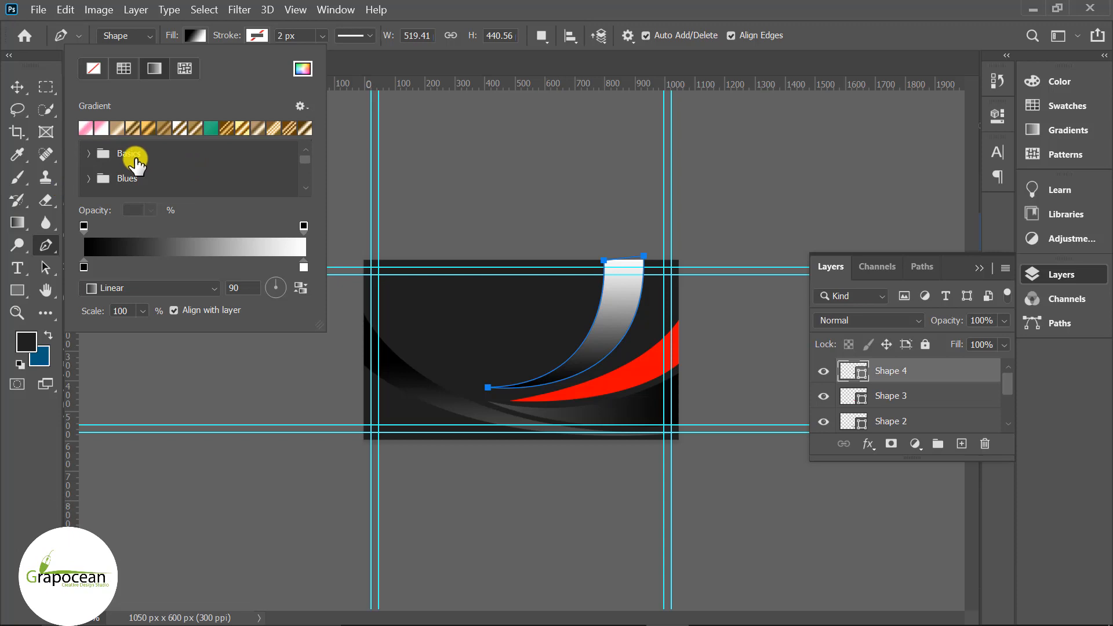
double_click(304, 267)
left_click_drag(556, 222, 767, 435)
left_click(654, 372)
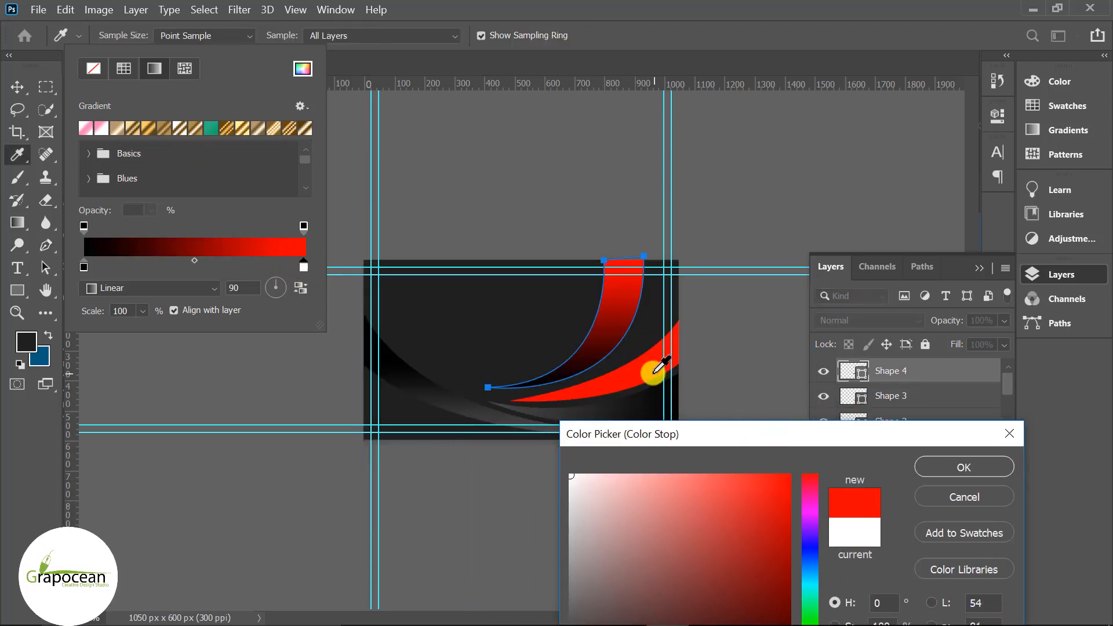
left_click(989, 467)
left_click(25, 86)
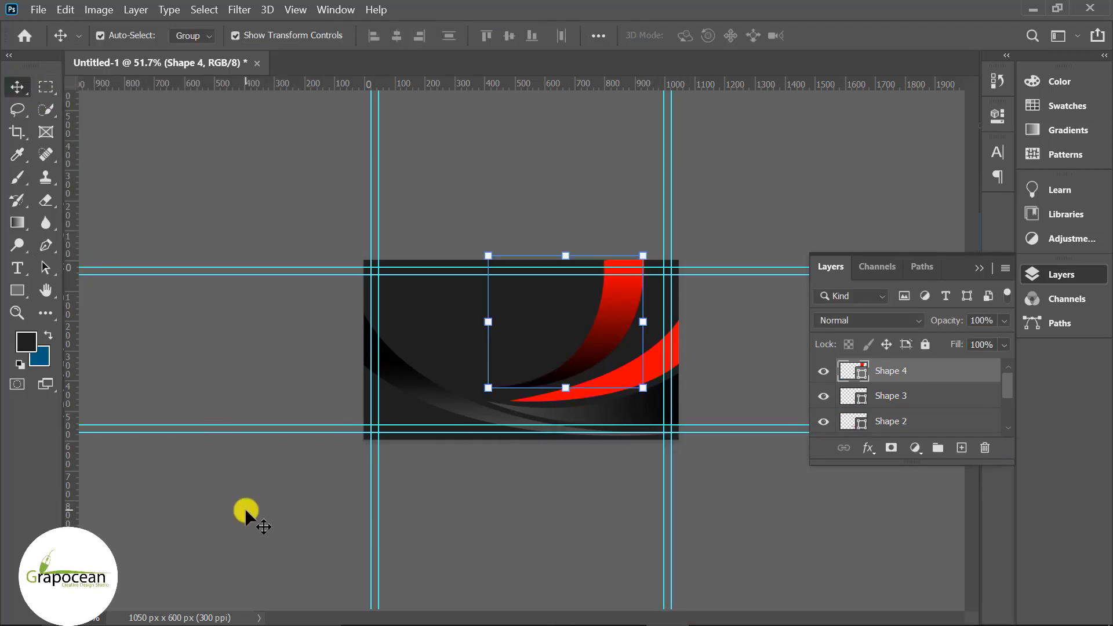
- Shift the black-to-red Shape 4 swoosh slightly to the right
left_click_drag(621, 323, 629, 308)
left_click(739, 508)
scroll(562, 406, "up", 8)
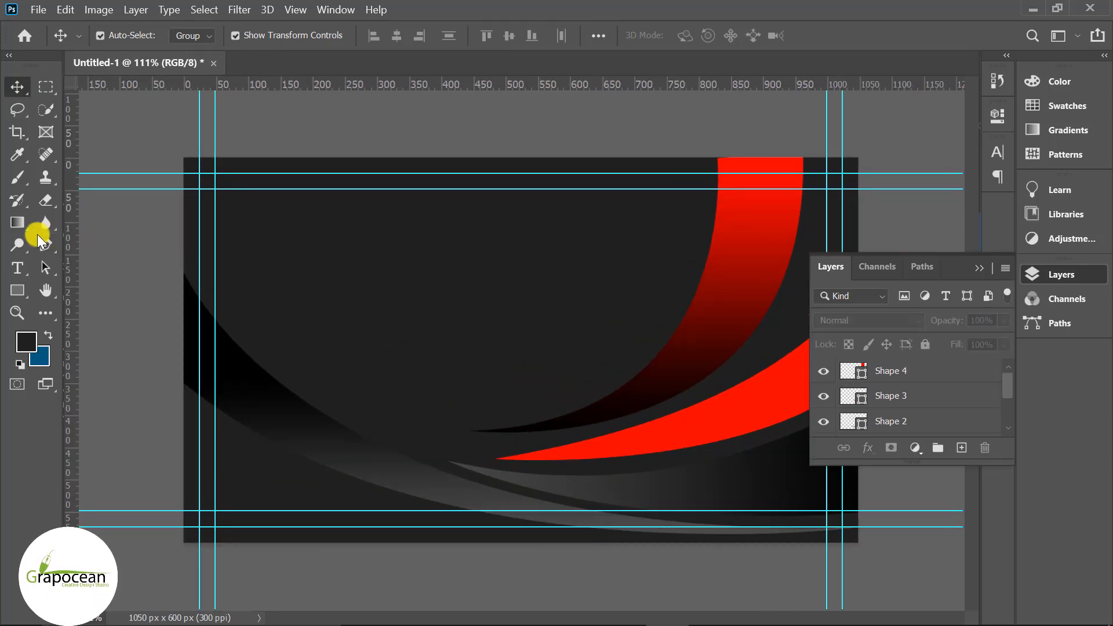
- Pull Shape 4's tip anchor left and down, enlarging it to about 542 × 465 px
left_click(46, 245)
left_click(830, 374)
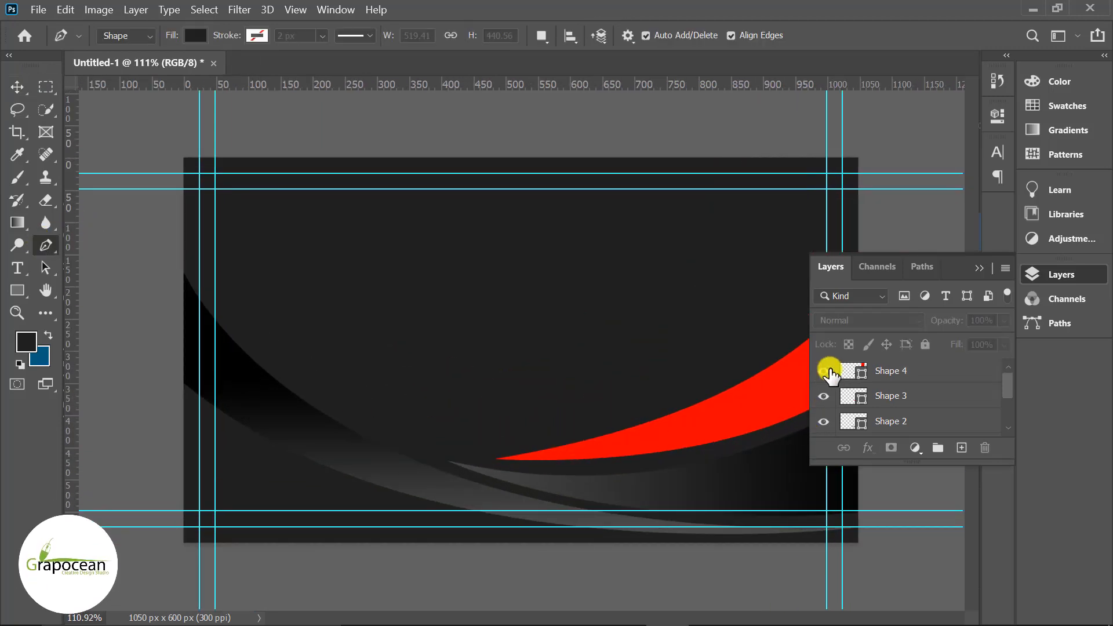
left_click(830, 374)
left_click(887, 373)
left_click_drag(472, 432, 451, 453)
left_click(21, 87)
scroll(509, 440, "down", 5)
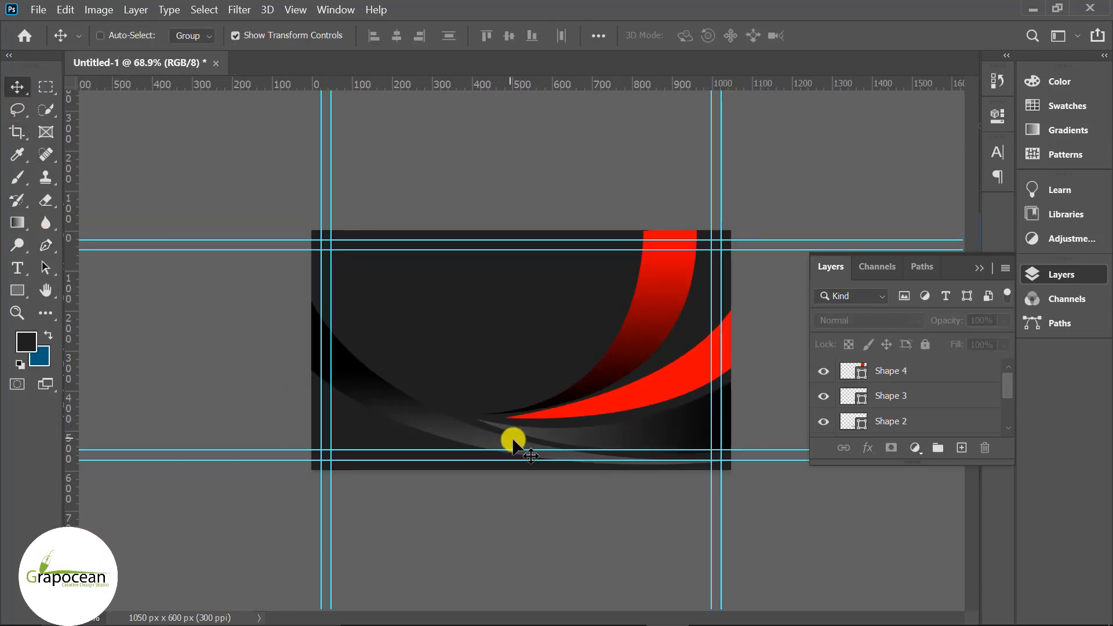
left_click(622, 394)
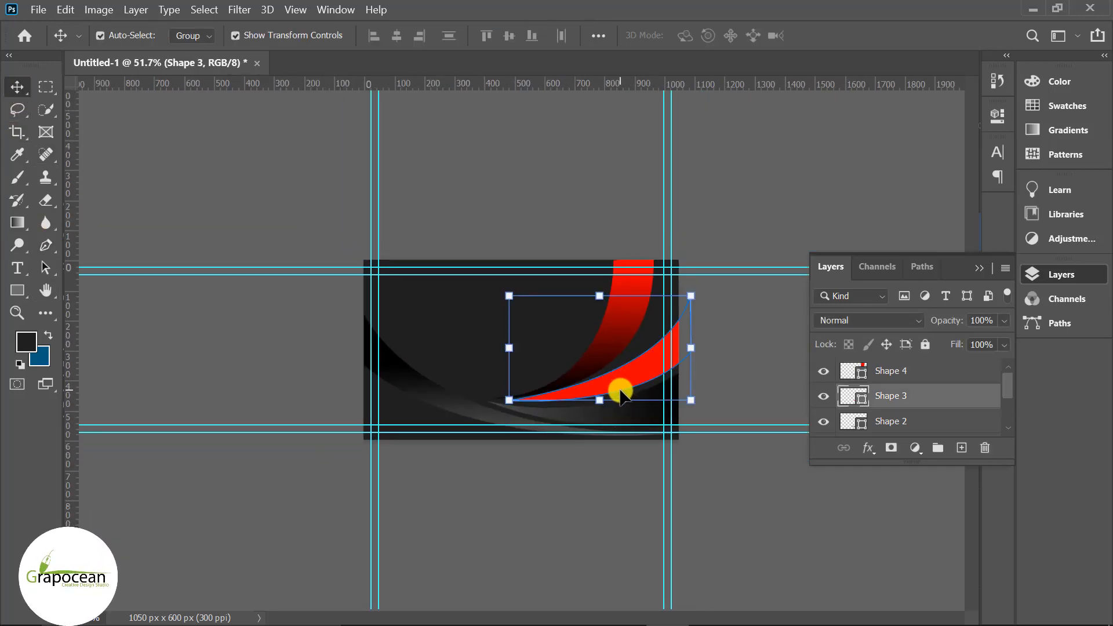
- Switch Shape 3's fill from solid red to a gradient
right_click(915, 399)
left_click(249, 362)
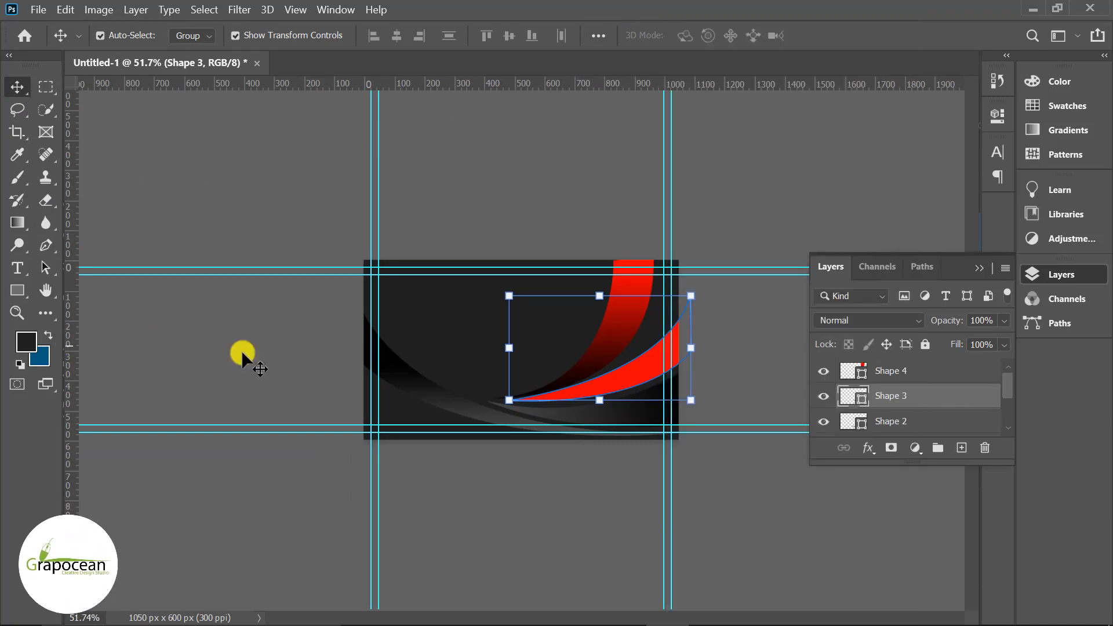
left_click(32, 291)
left_click(194, 35)
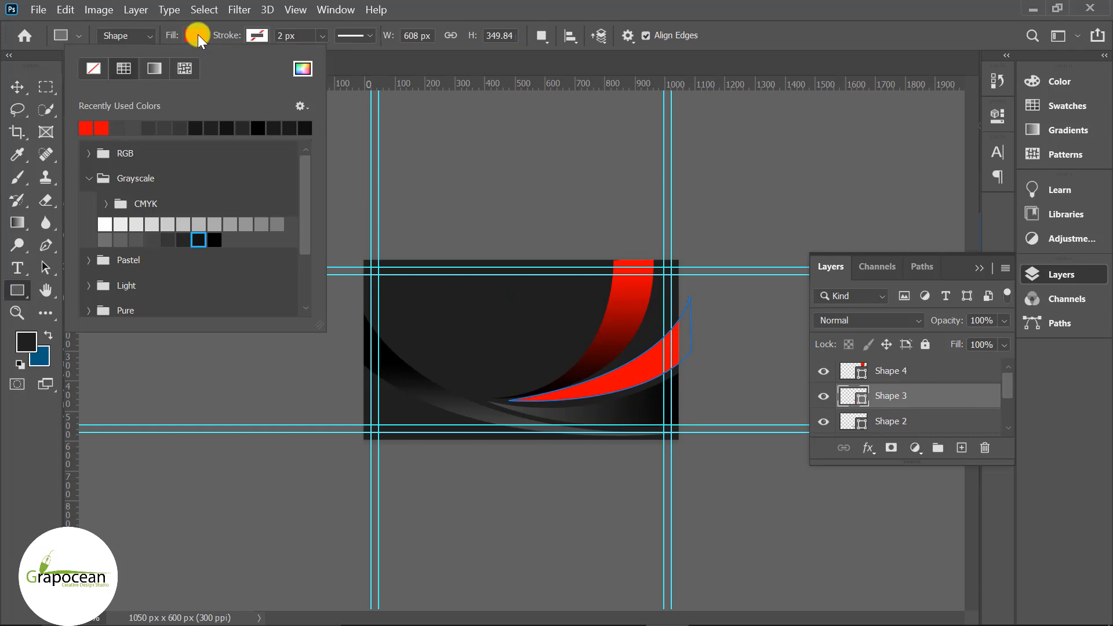
left_click(156, 68)
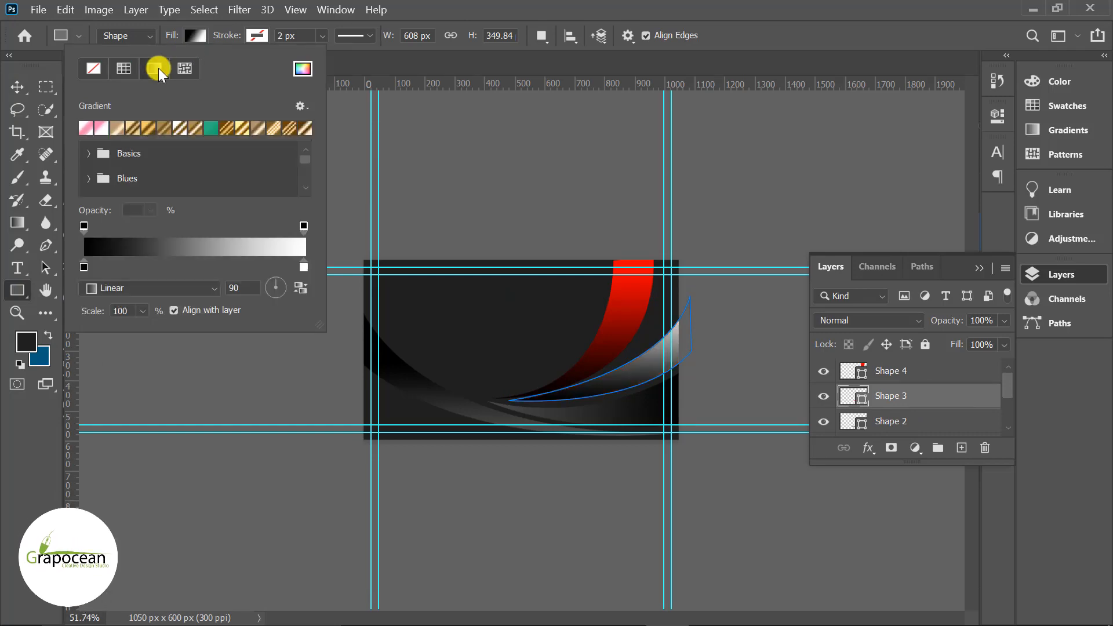
double_click(303, 268)
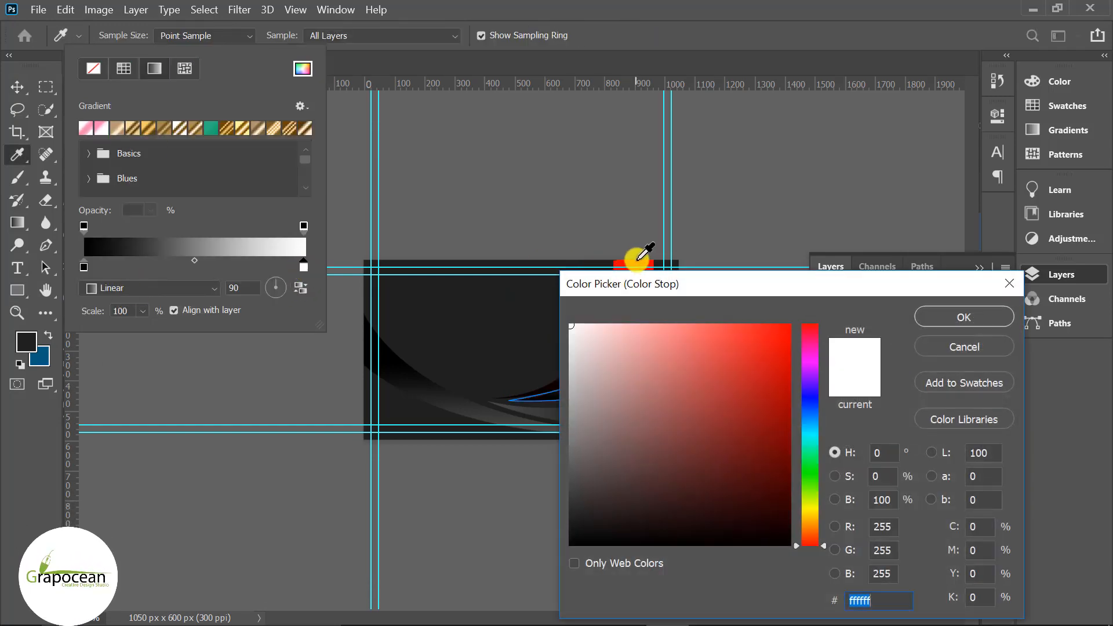
- Set the gradient's right stop to the swoosh red (fb0000) and slide it left so red starts earlier
left_click(634, 265)
left_click_drag(695, 296, 859, 246)
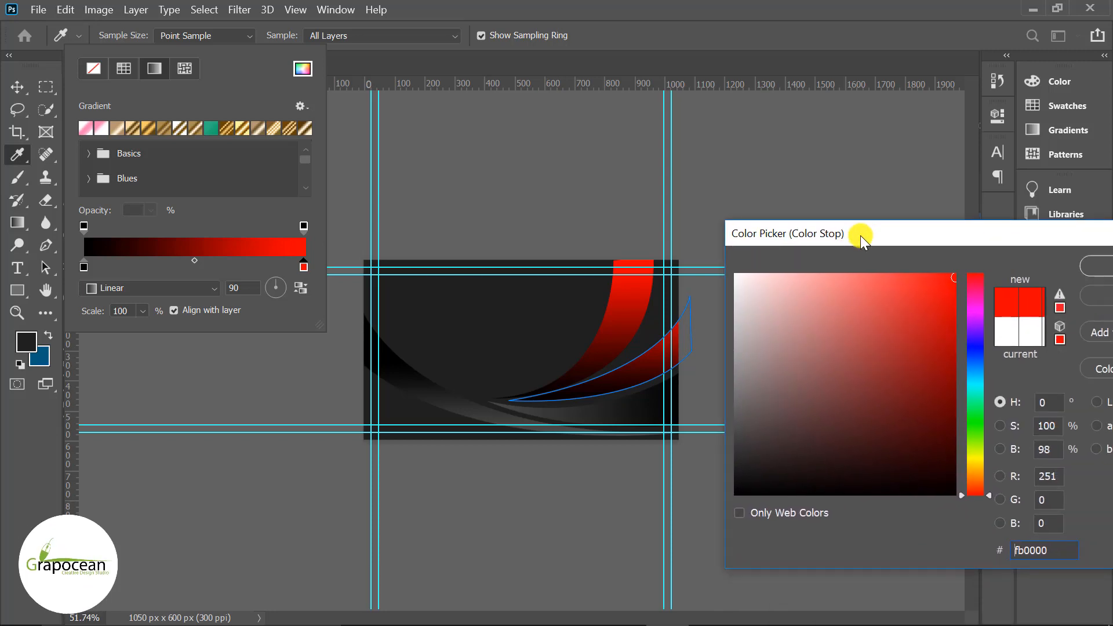
left_click(1091, 267)
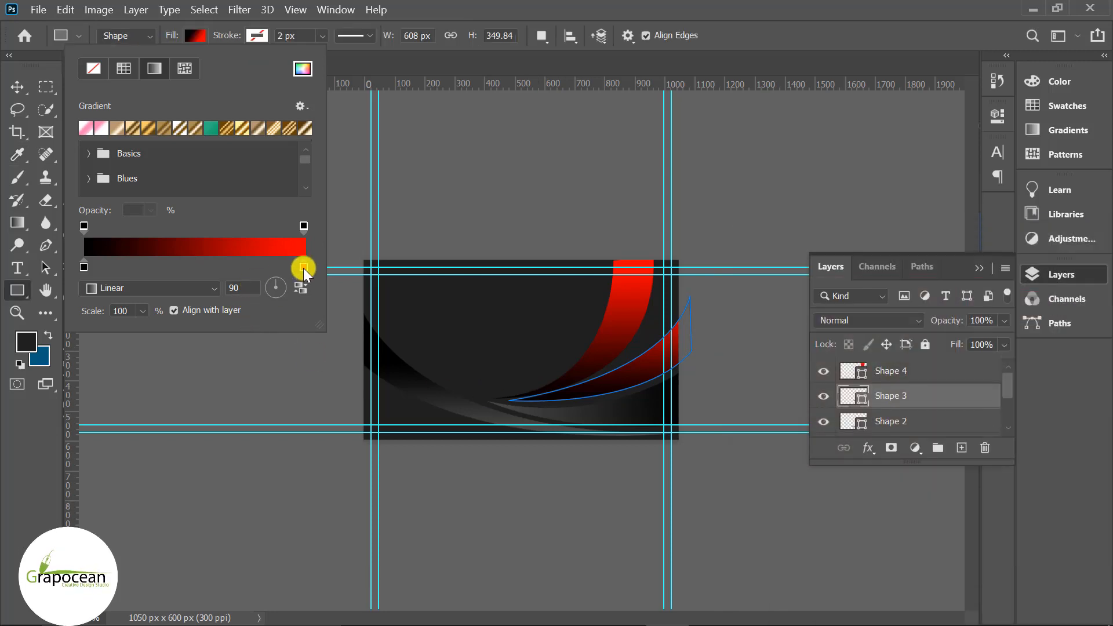
left_click_drag(304, 268, 190, 274)
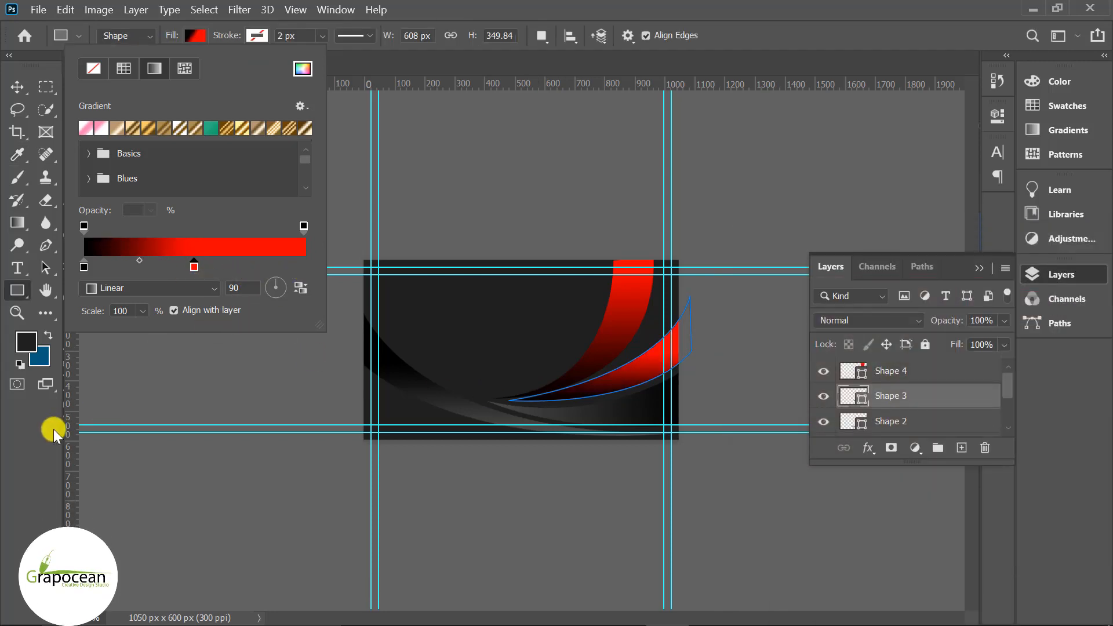
left_click(53, 430)
left_click(15, 85)
left_click(171, 329)
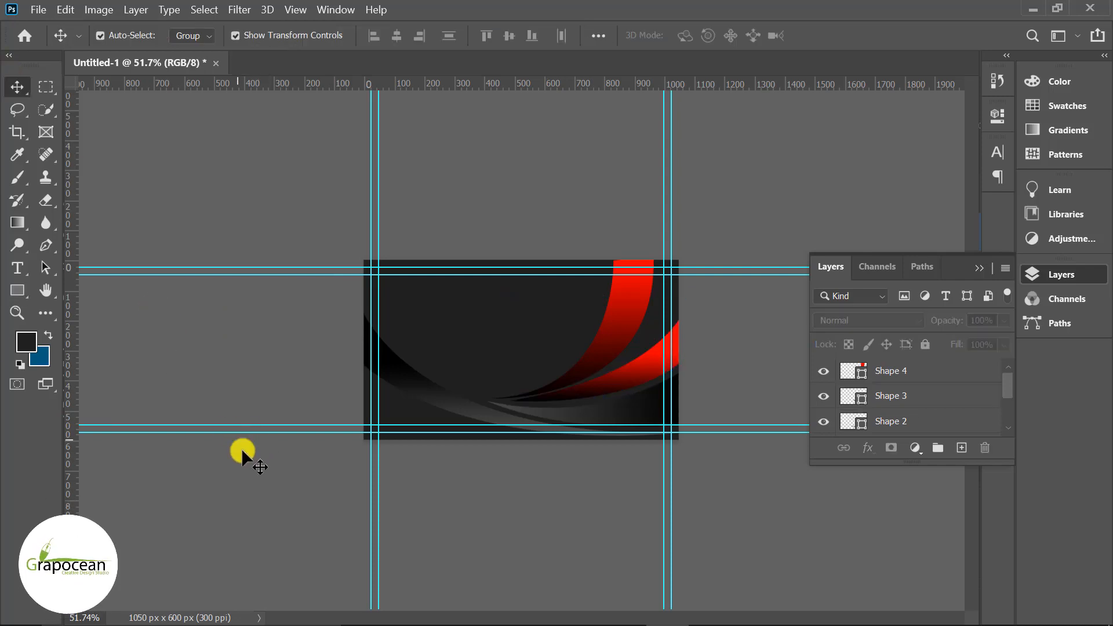
- Zoom in on the lower swooshes and add a new empty layer above Shape 2
key("ctrl+plus")
left_click(681, 408)
left_click(545, 476)
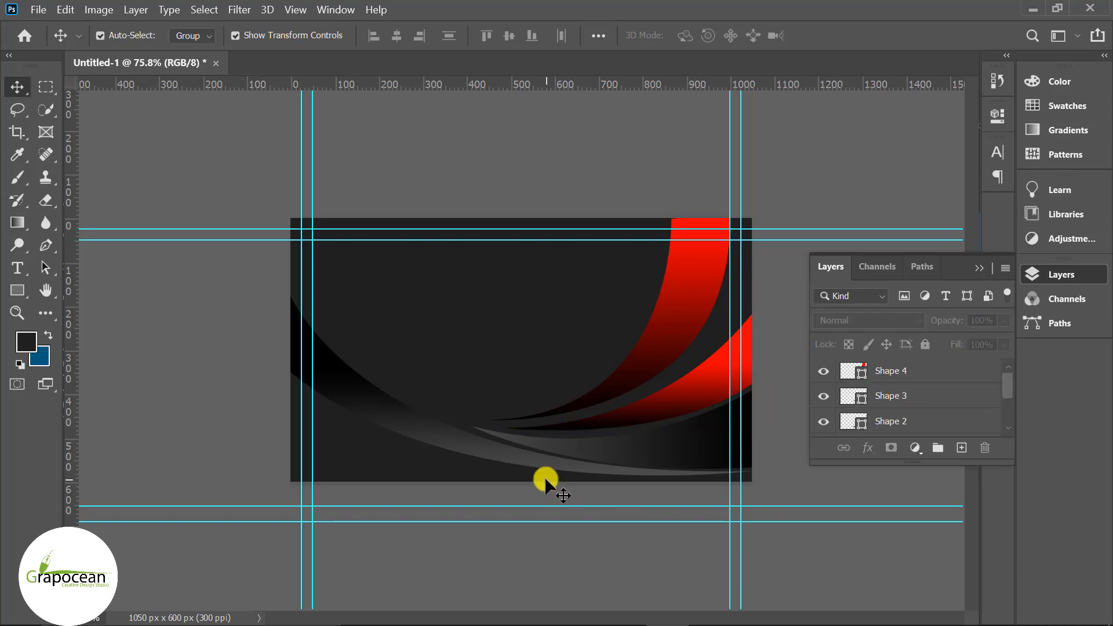
left_click(46, 245)
key("ctrl+plus")
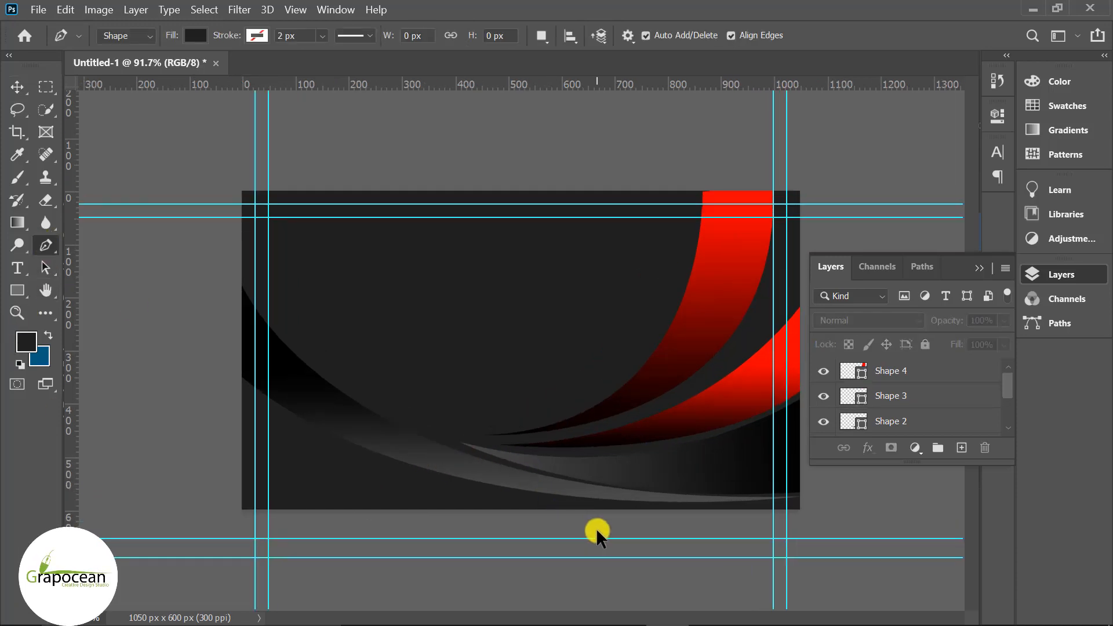
key("ctrl+plus")
key("ctrl+plus")
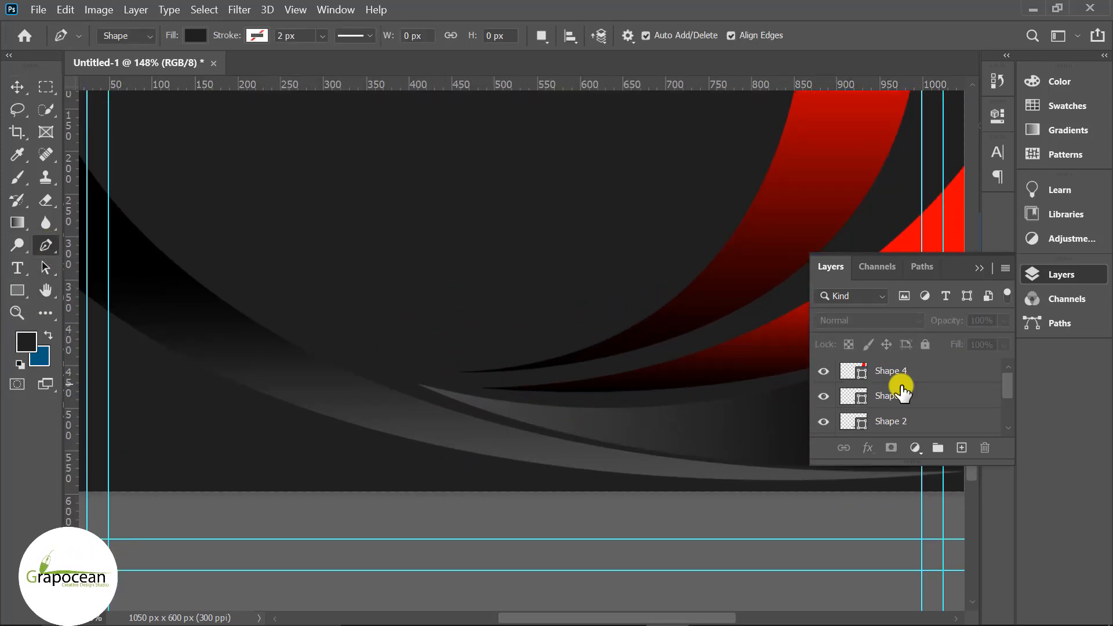
left_click(824, 422)
left_click(823, 421)
left_click(924, 421)
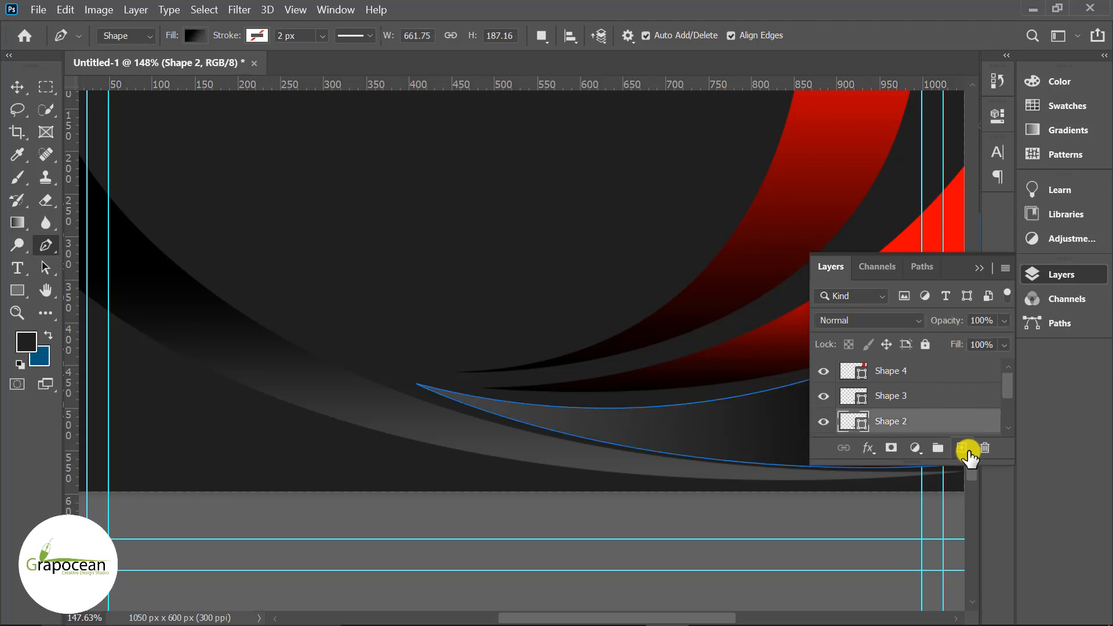
left_click(962, 448)
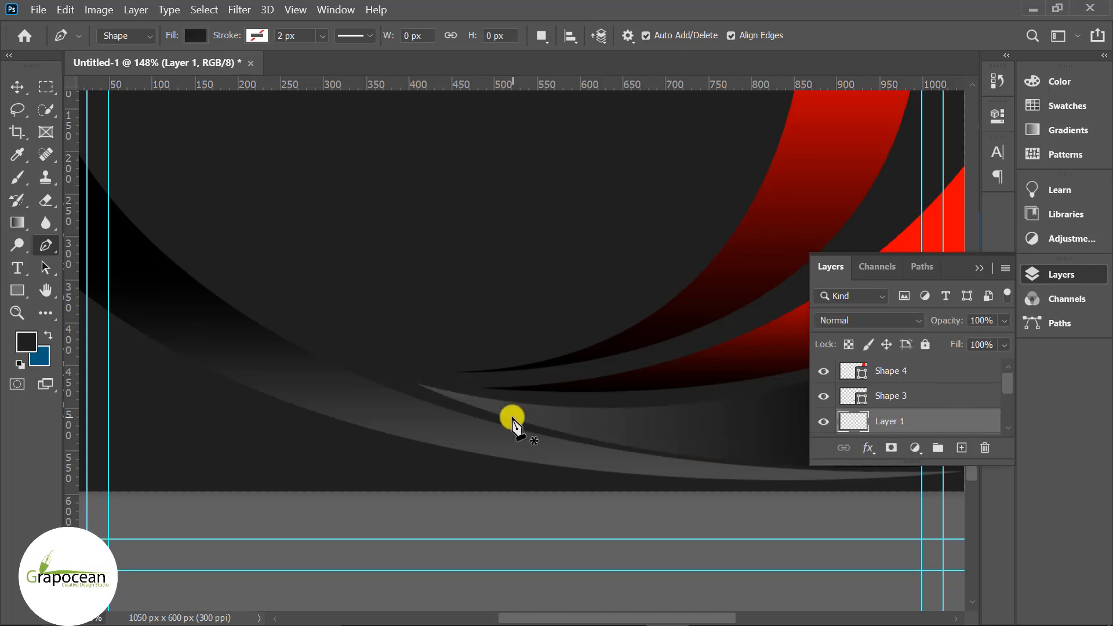
- Draw a thin curved shape with the Pen along the lower gray swoosh
left_click(418, 385)
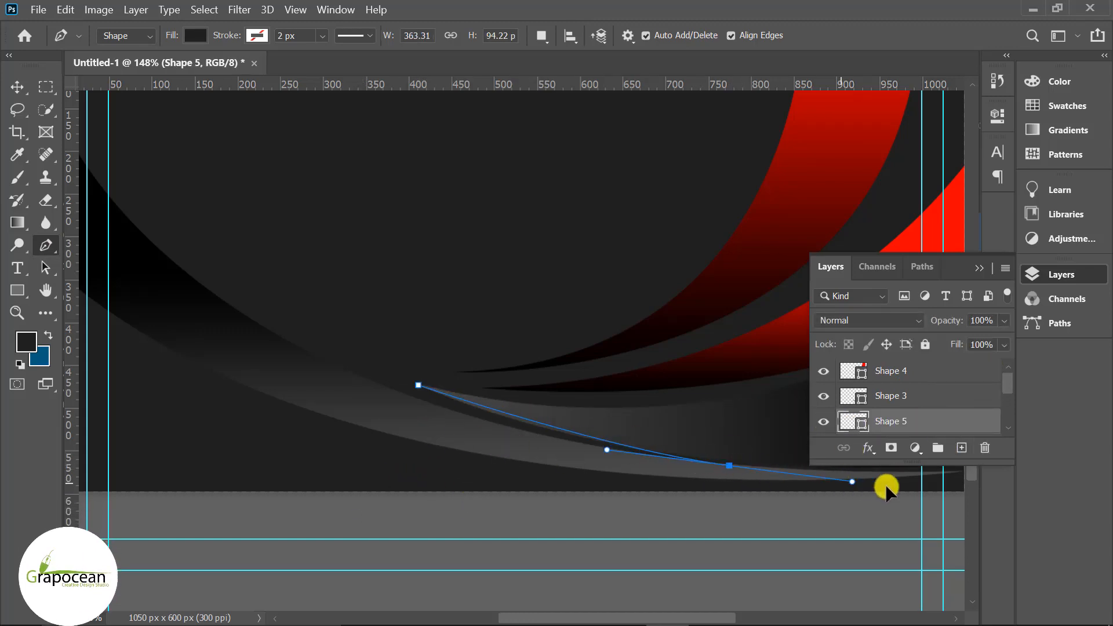
left_click_drag(886, 485, 943, 485)
key("ctrl+z")
left_click_drag(743, 464, 943, 471)
left_click(744, 464)
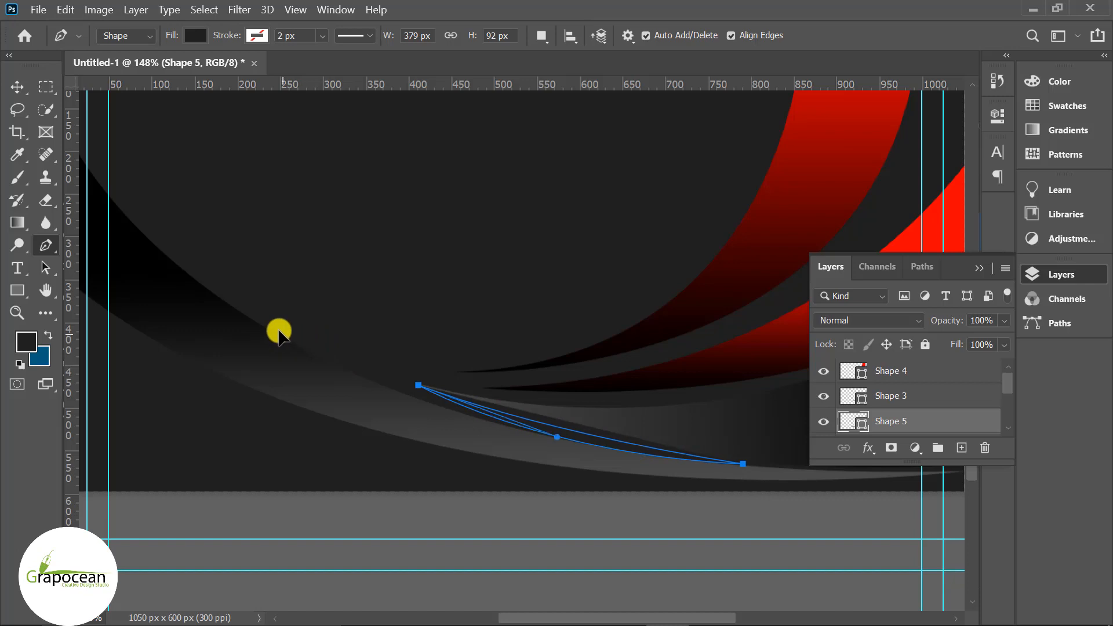
left_click(17, 86)
left_click(199, 454)
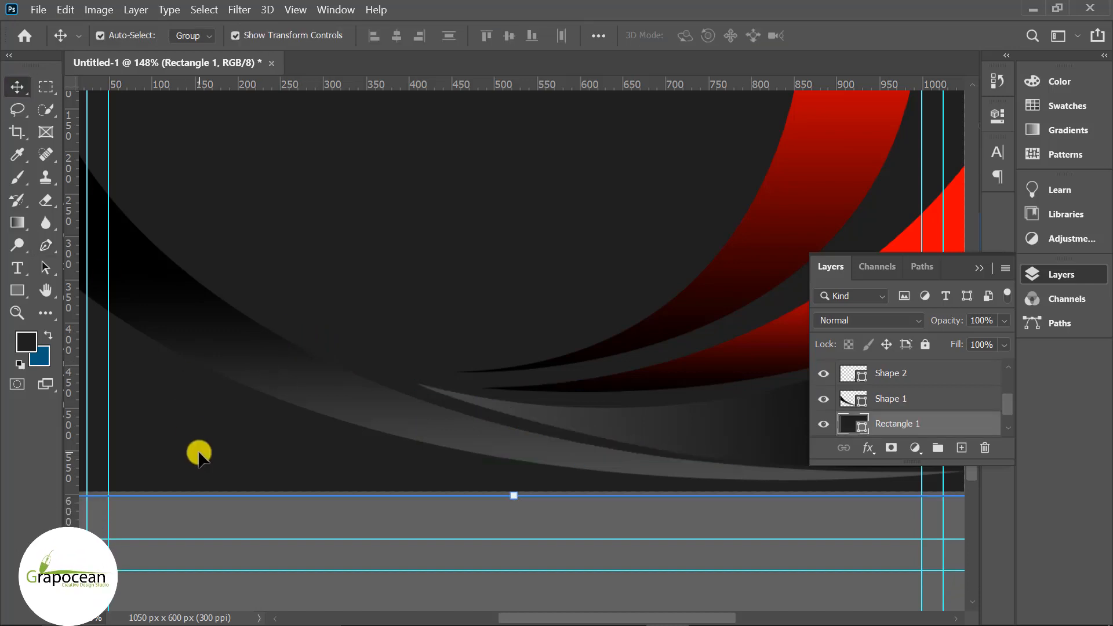
scroll(199, 455, "down", 3)
scroll(580, 532, "up", 5)
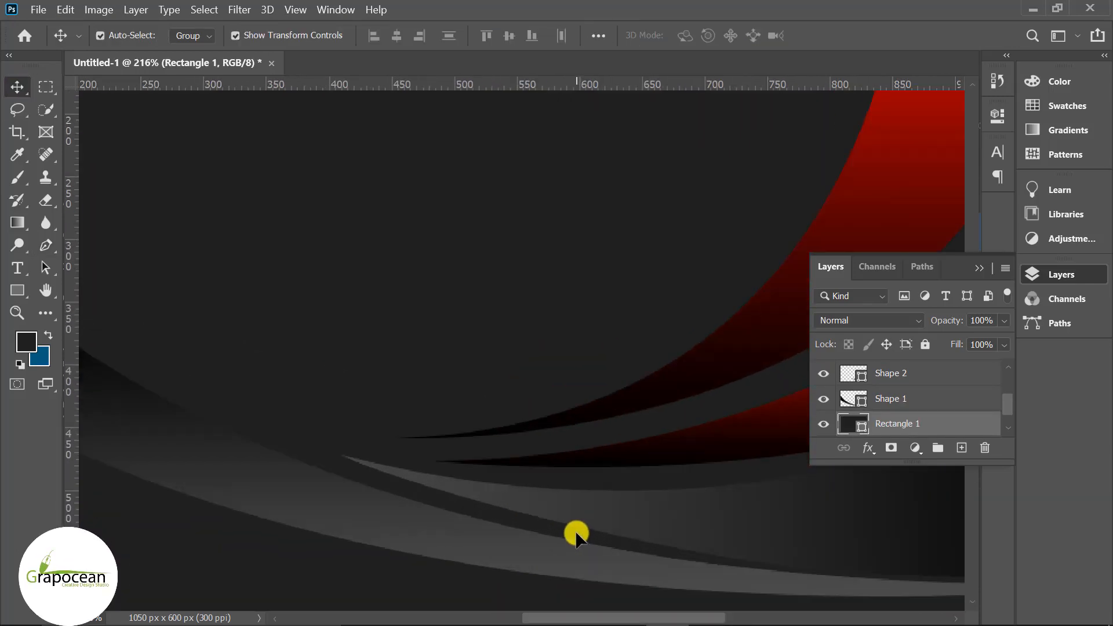
left_click(577, 531)
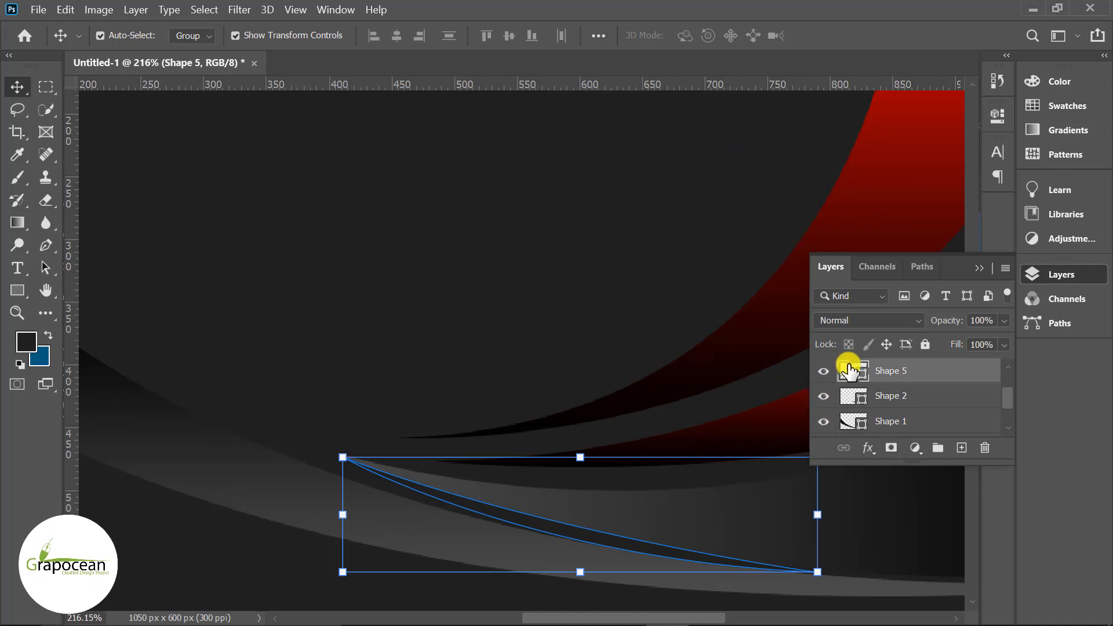
- Fill the new curve, Shape 5, with solid black 000000 and check it in full-card view
double_click(835, 371)
left_click_drag(321, 310, 286, 368)
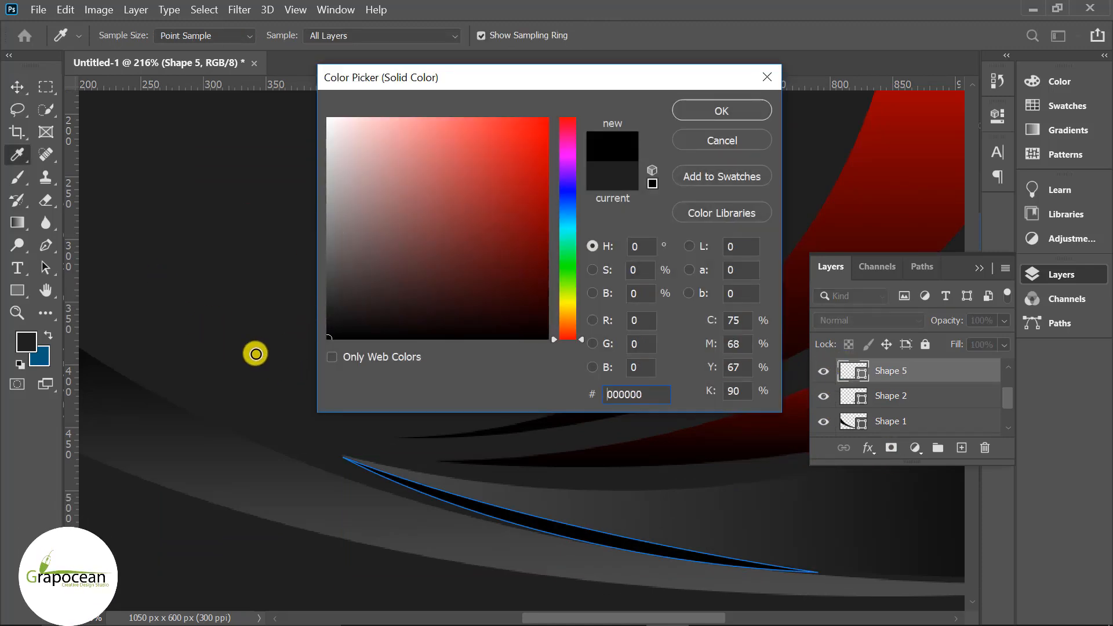
left_click(722, 110)
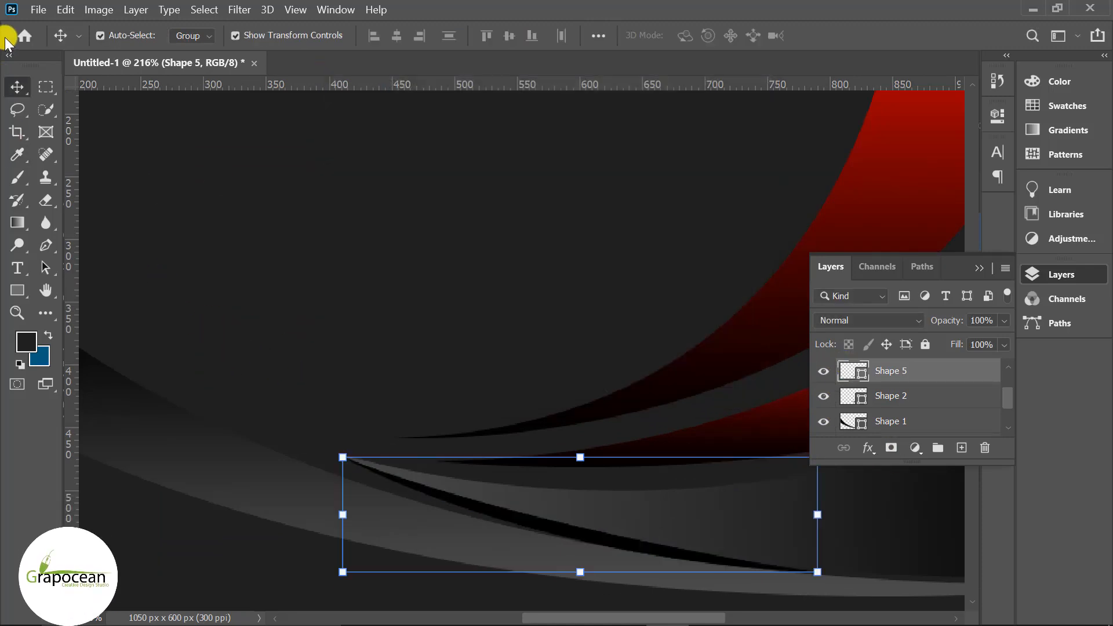
left_click(234, 224)
key("ctrl+0")
left_click(824, 399)
left_click(823, 399)
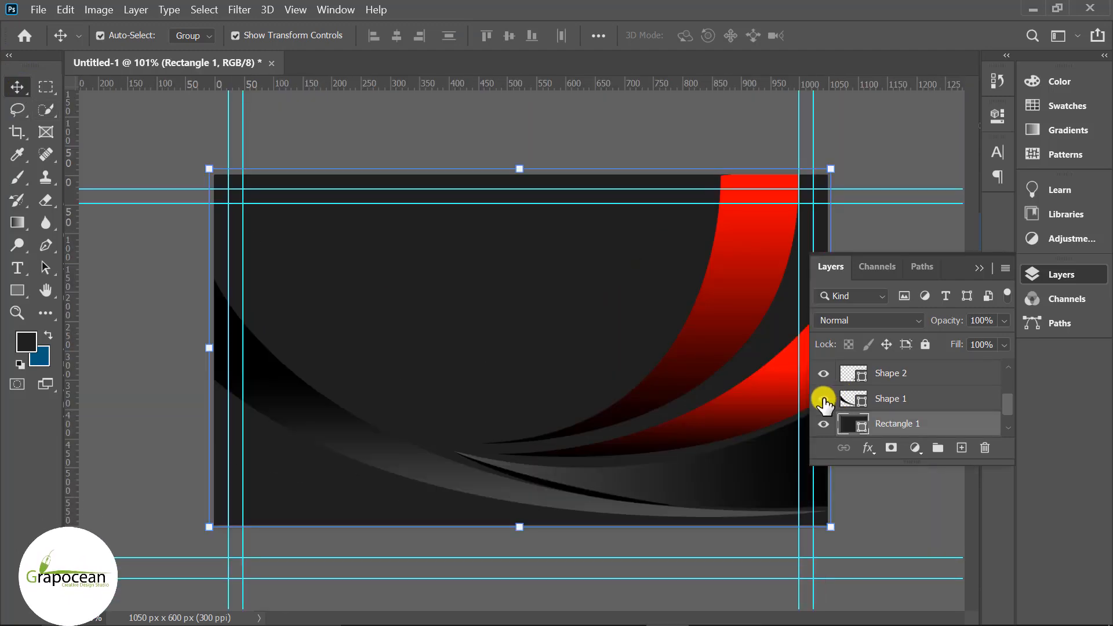
left_click(824, 374)
left_click(828, 400)
left_click(828, 400)
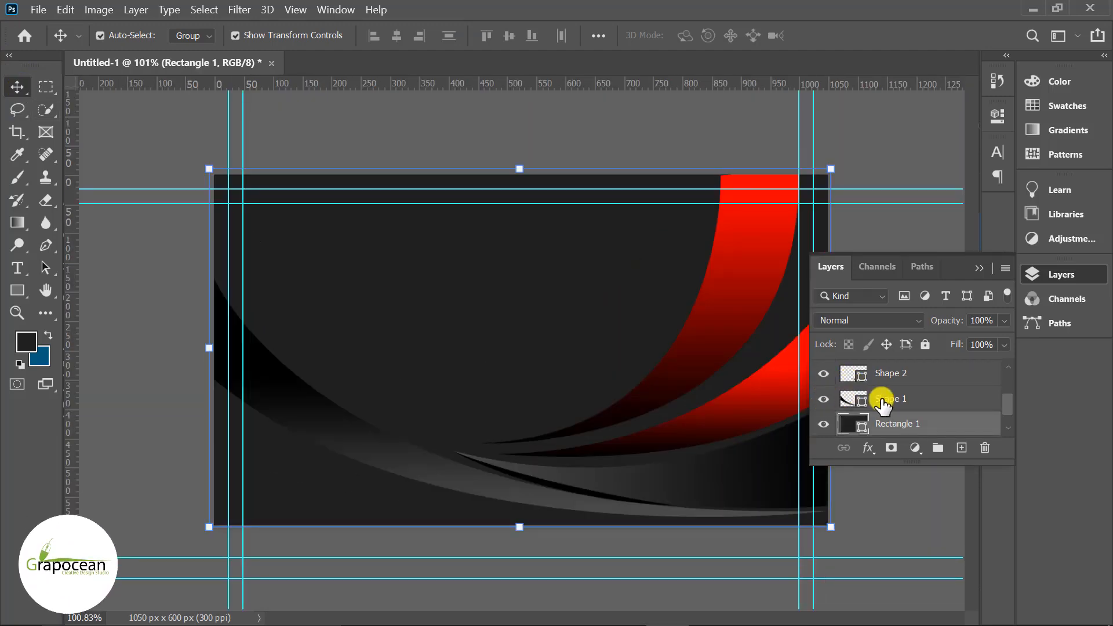
scroll(881, 400, "up", 1)
left_click(878, 377)
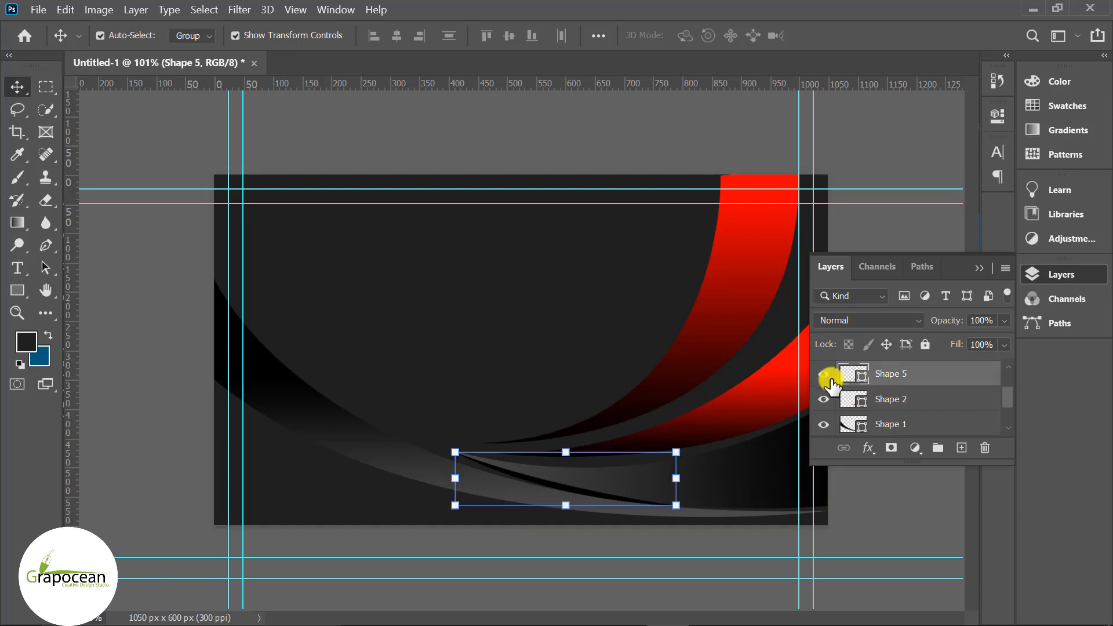
- Convert Shape 5 to a smart object and apply a 1.9-pixel Gaussian Blur
left_click(253, 16)
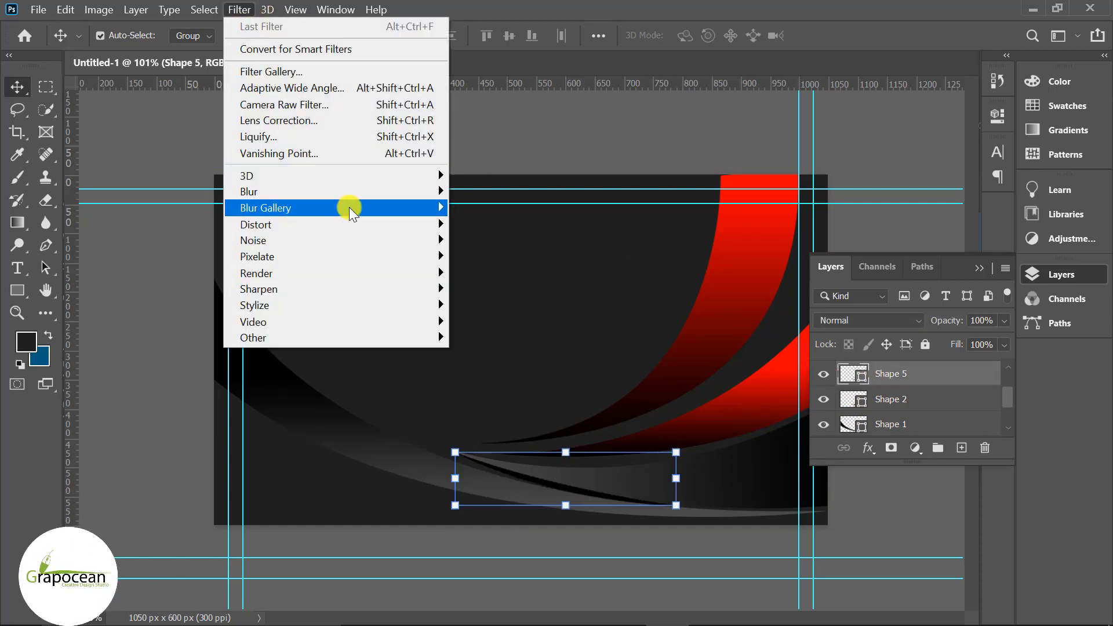
mouse_move(365, 189)
left_click(525, 256)
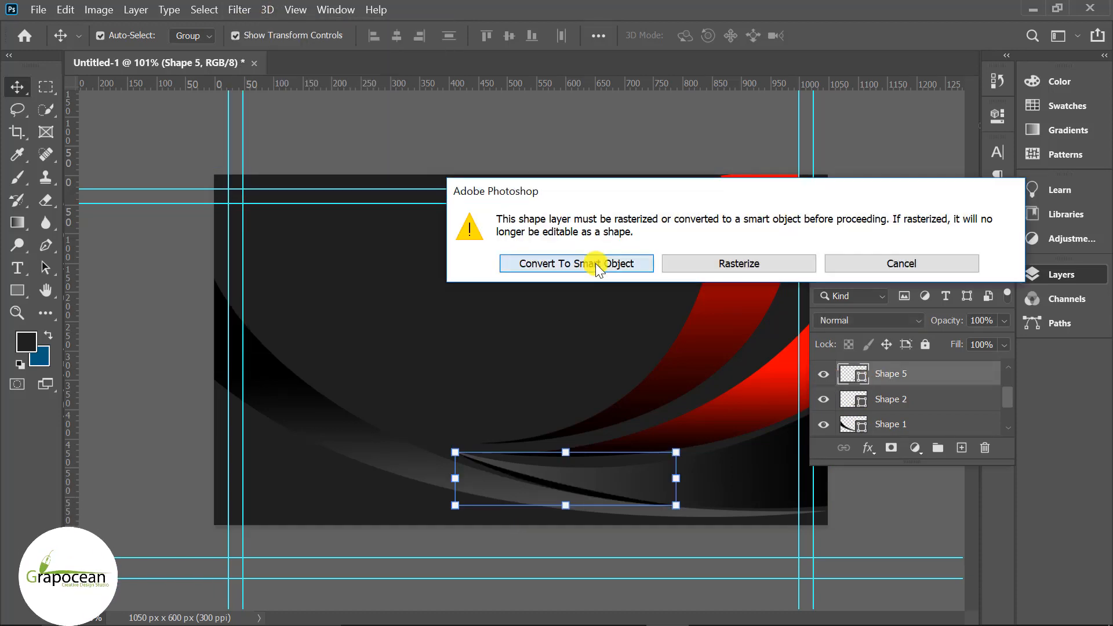
left_click(596, 263)
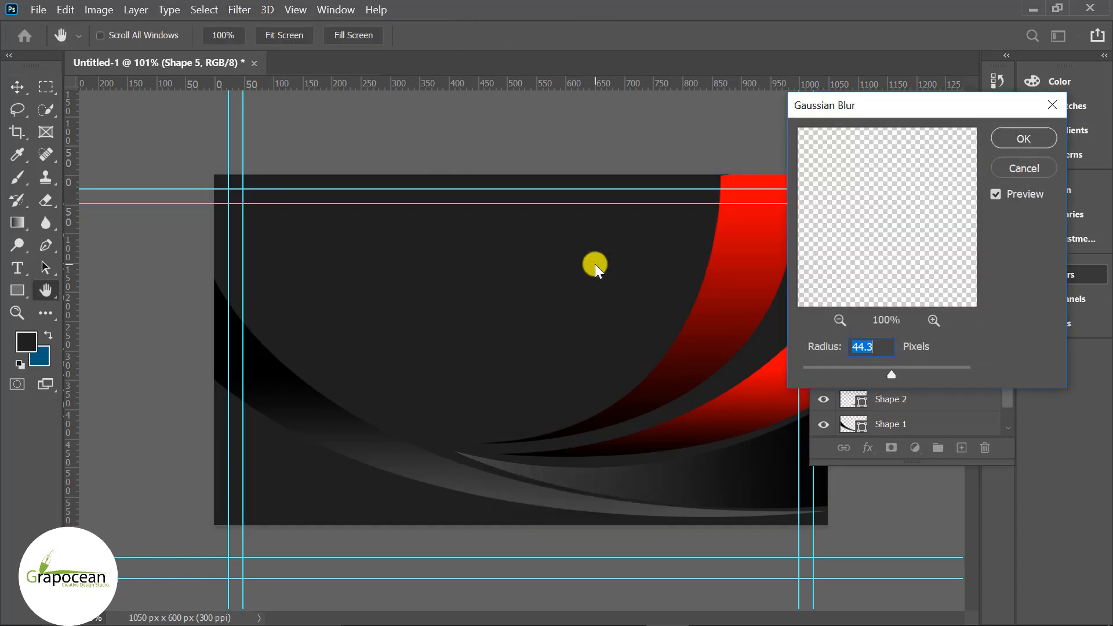
left_click(820, 368)
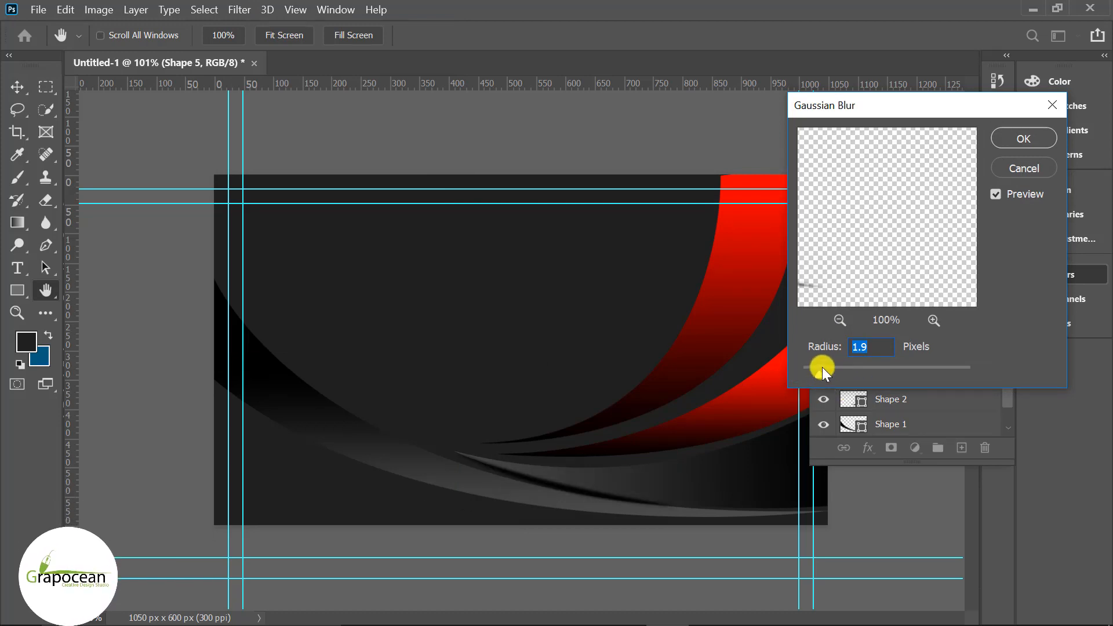
left_click(1024, 138)
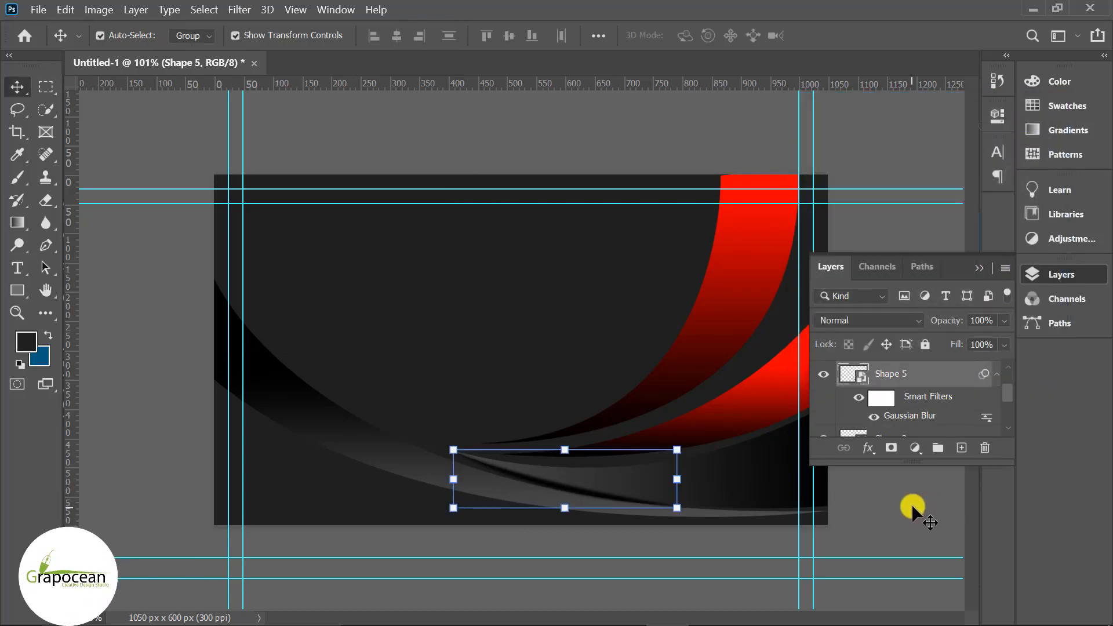
left_click_drag(829, 374, 902, 395)
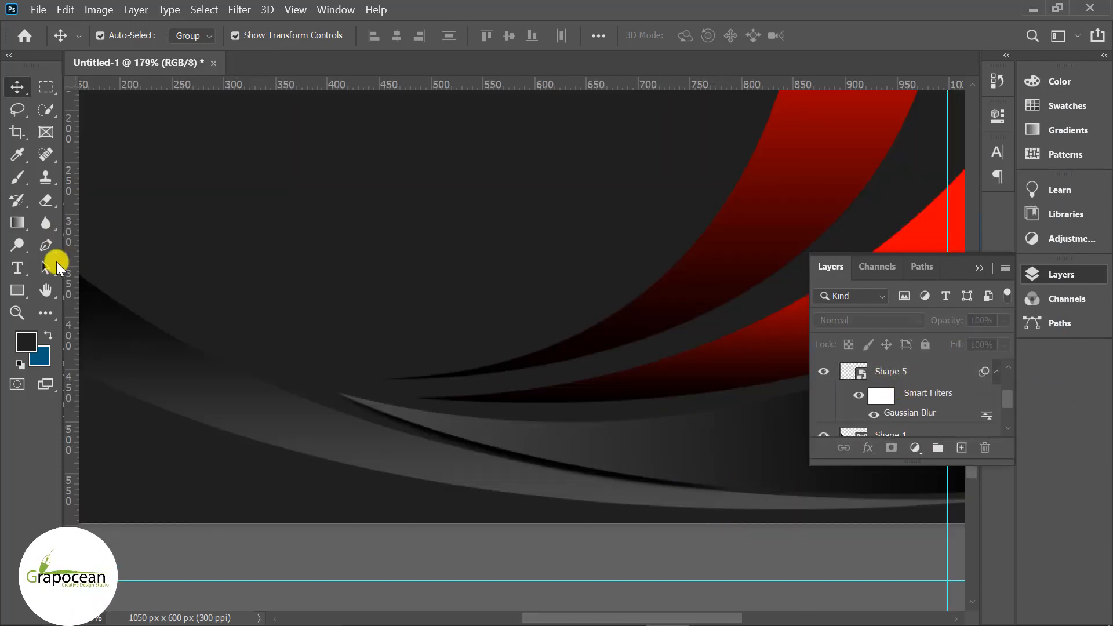
- Stretch the blurred Shape 5 sliver slightly downward with Free Transform
left_click(46, 246)
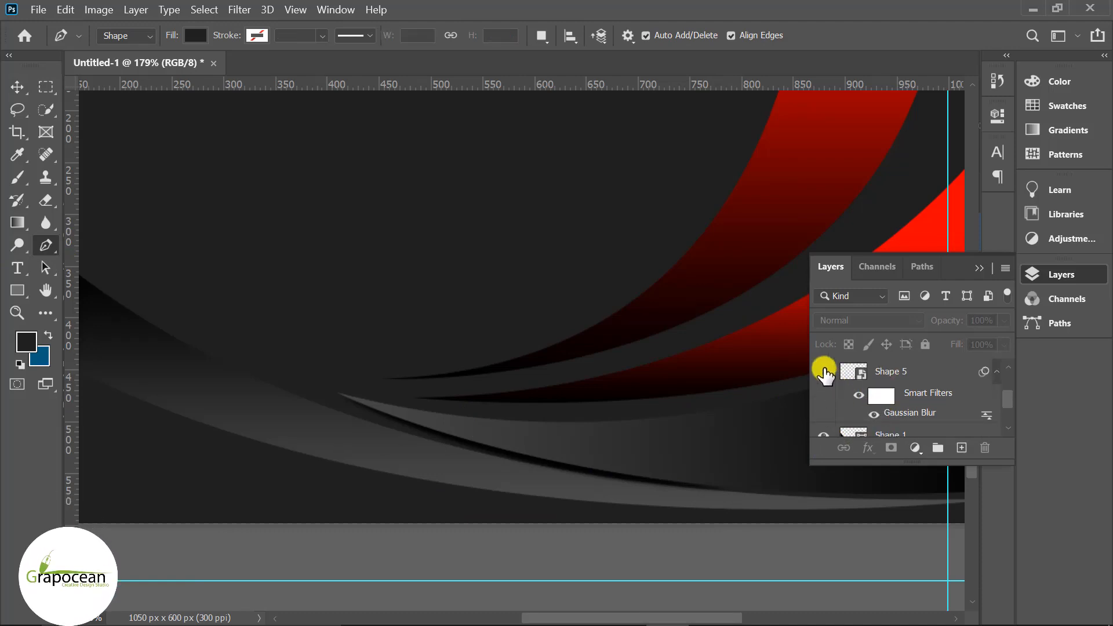
left_click(880, 371)
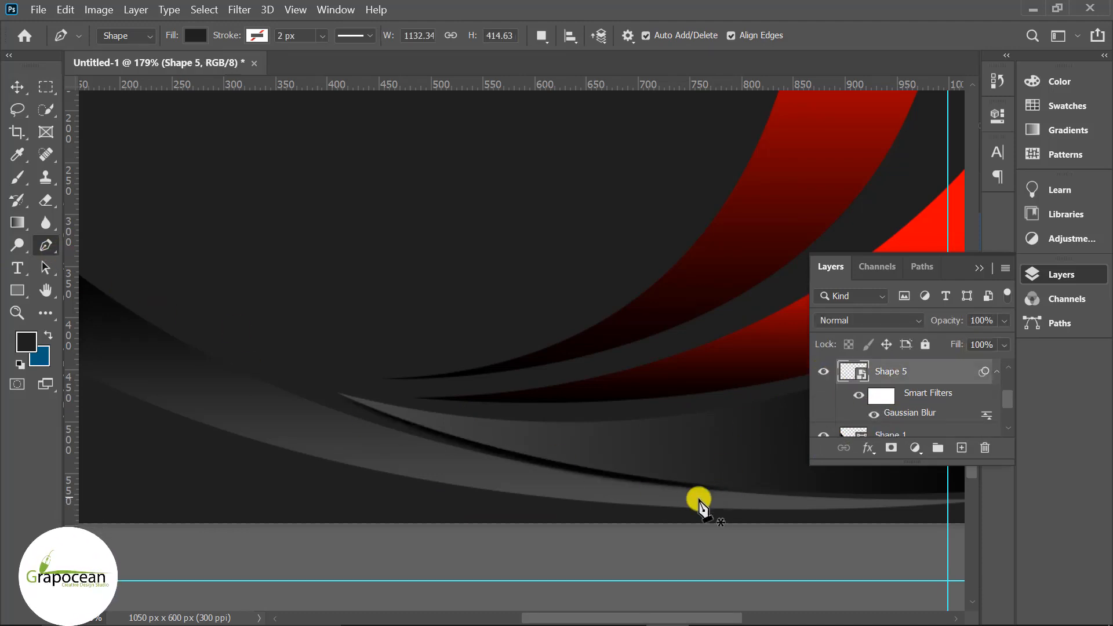
scroll(698, 503, "up", 4)
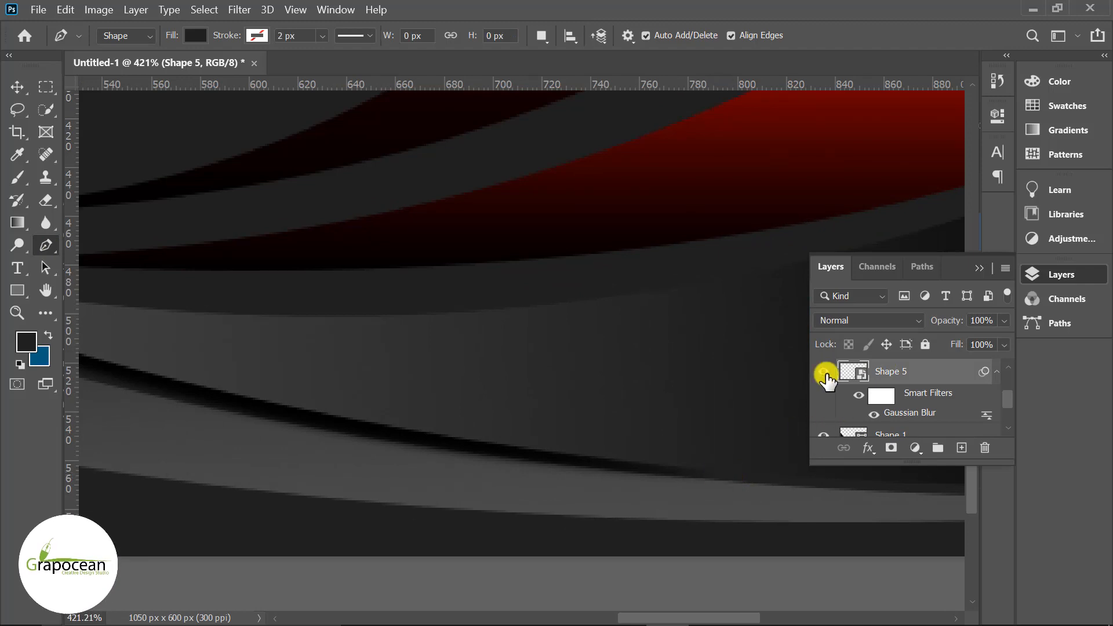
left_click(823, 372)
left_click(823, 374)
left_click(823, 374)
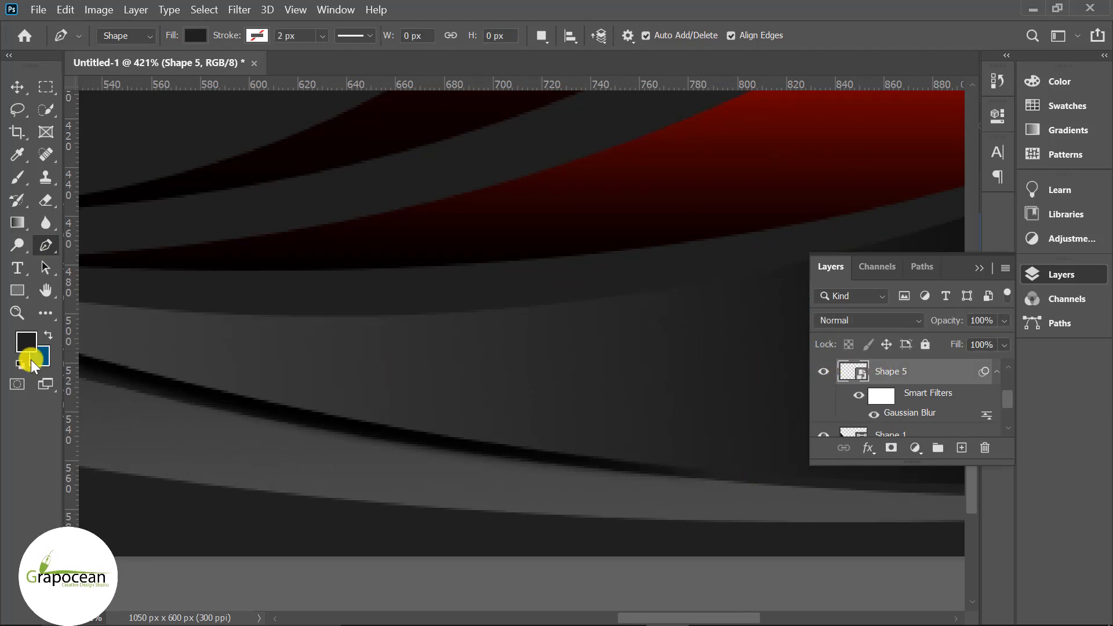
key("ctrl+t")
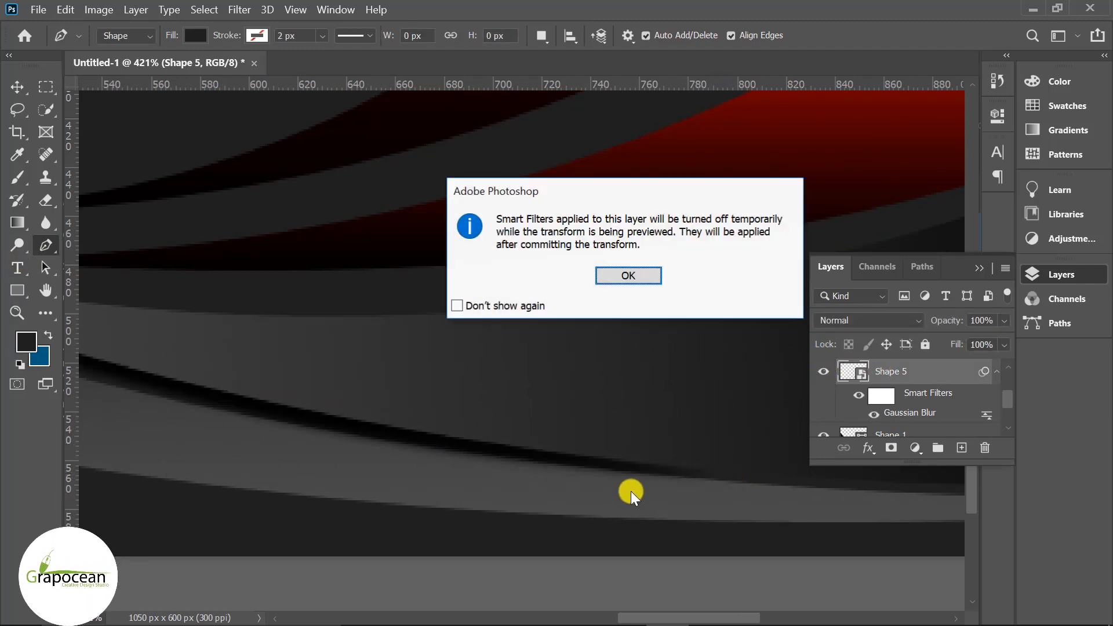
left_click(643, 277)
left_click_drag(717, 481, 717, 485)
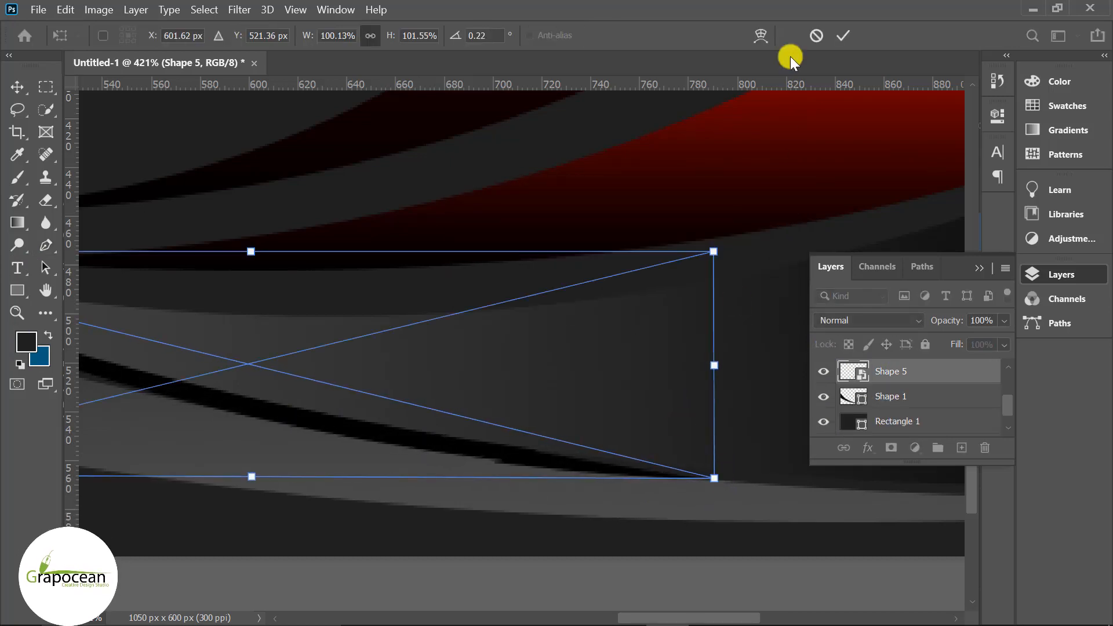
left_click(843, 35)
- Lower Shape 5's layer opacity so the sliver blends into the swoosh
scroll(520, 517, "down", 5)
scroll(520, 517, "down", 4)
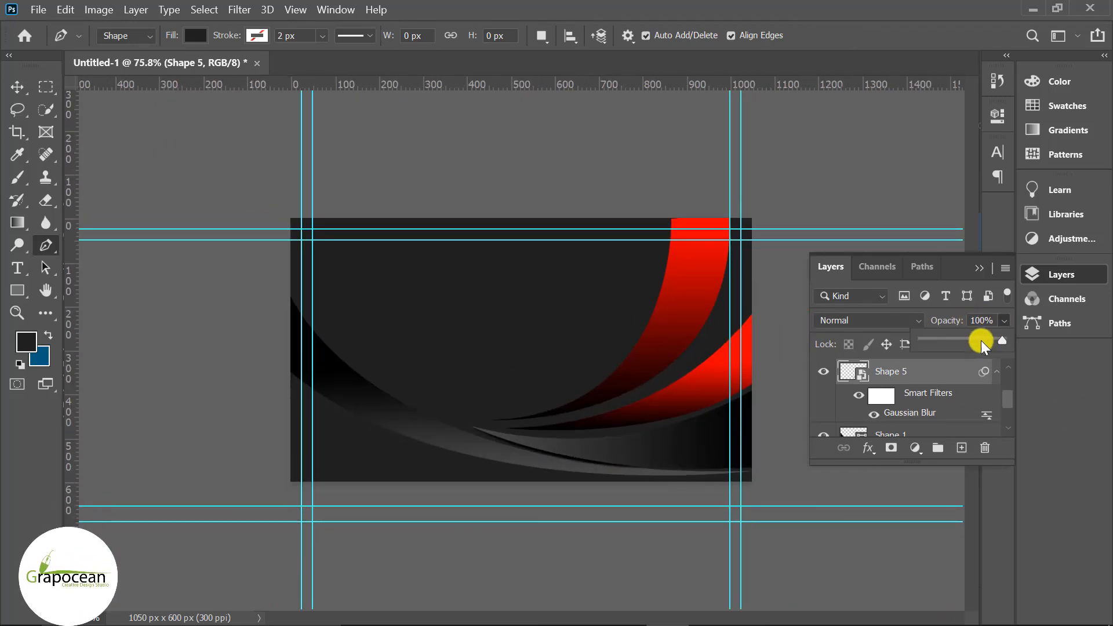
left_click_drag(973, 339, 957, 341)
left_click(979, 339)
left_click(803, 567)
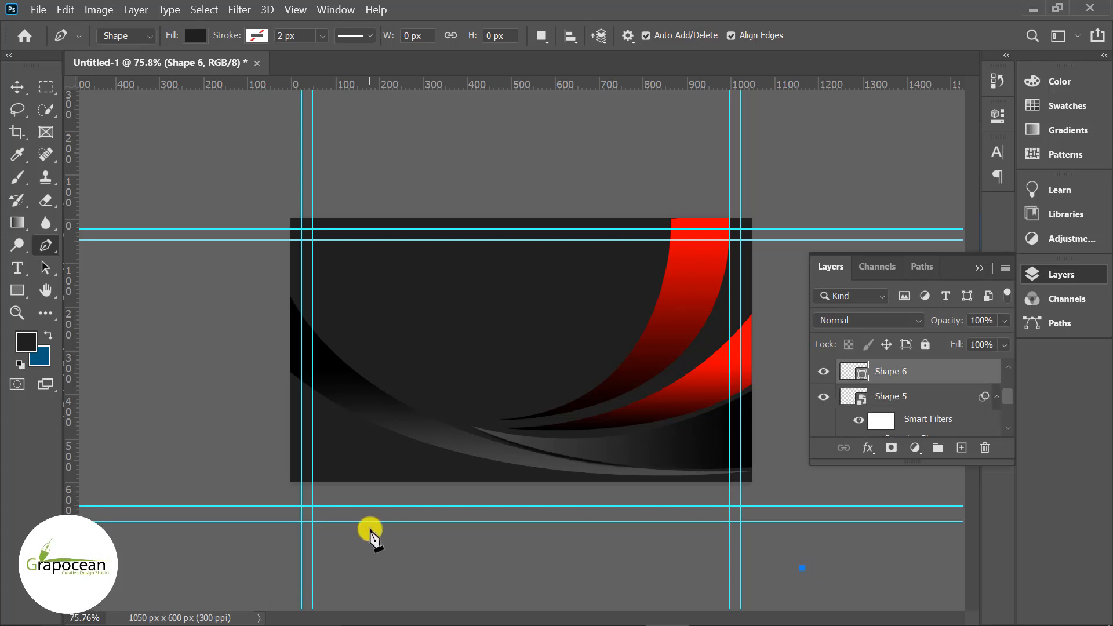
- Open 009-dribbble.png and select the round ball with the Elliptical Marquee
scroll(458, 563, "down", 3)
key("ctrl+z")
key("ctrl+o")
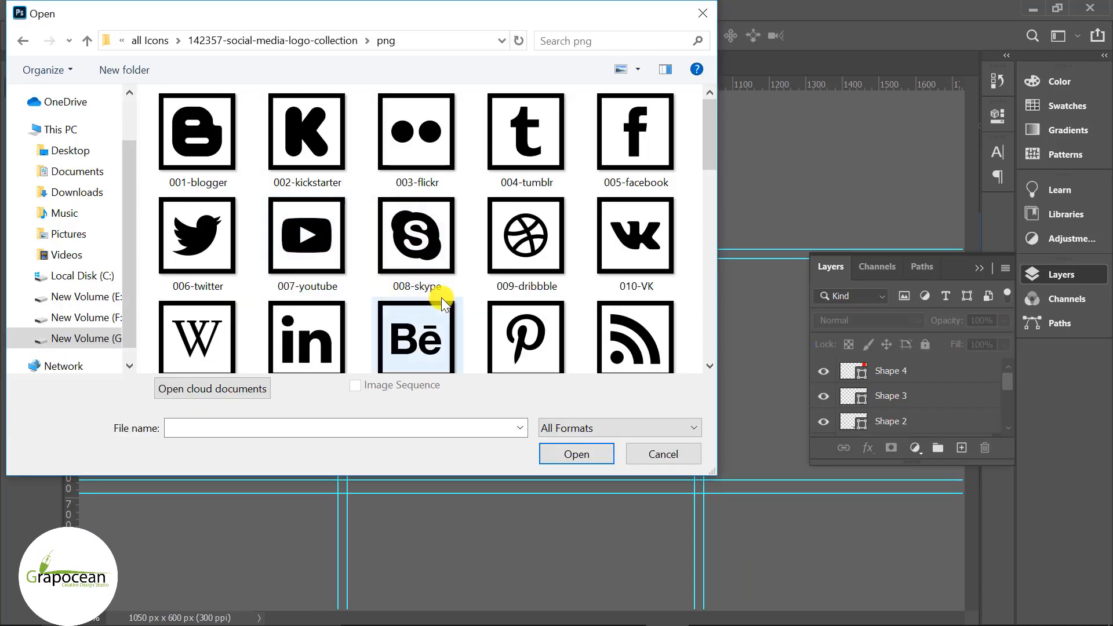
scroll(441, 298, "down", 1)
left_click(527, 207)
left_click(577, 454)
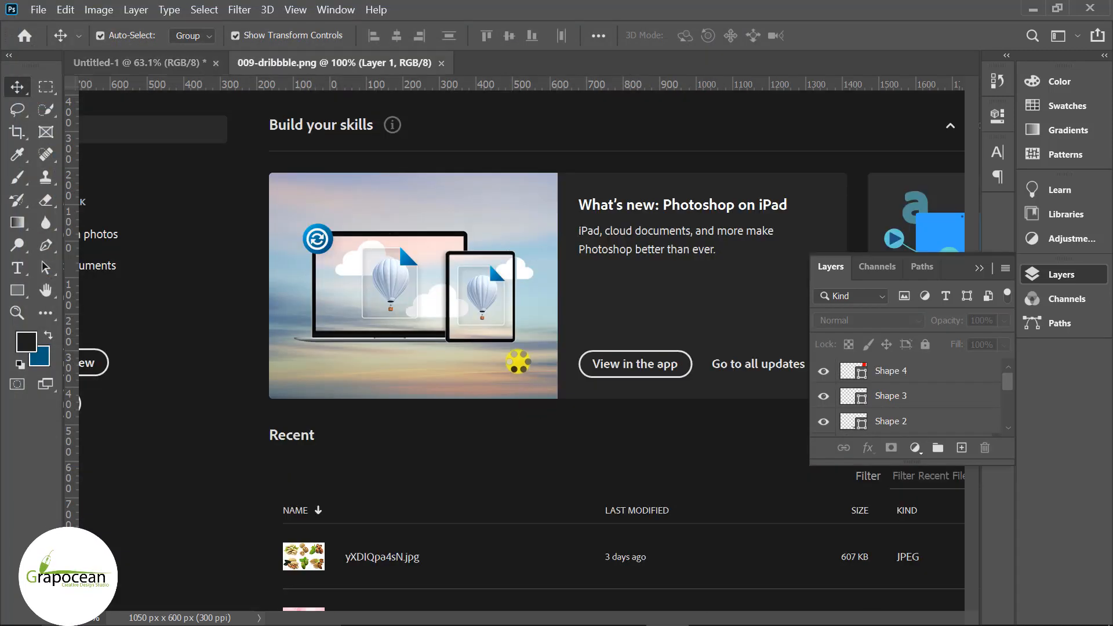
right_click(49, 88)
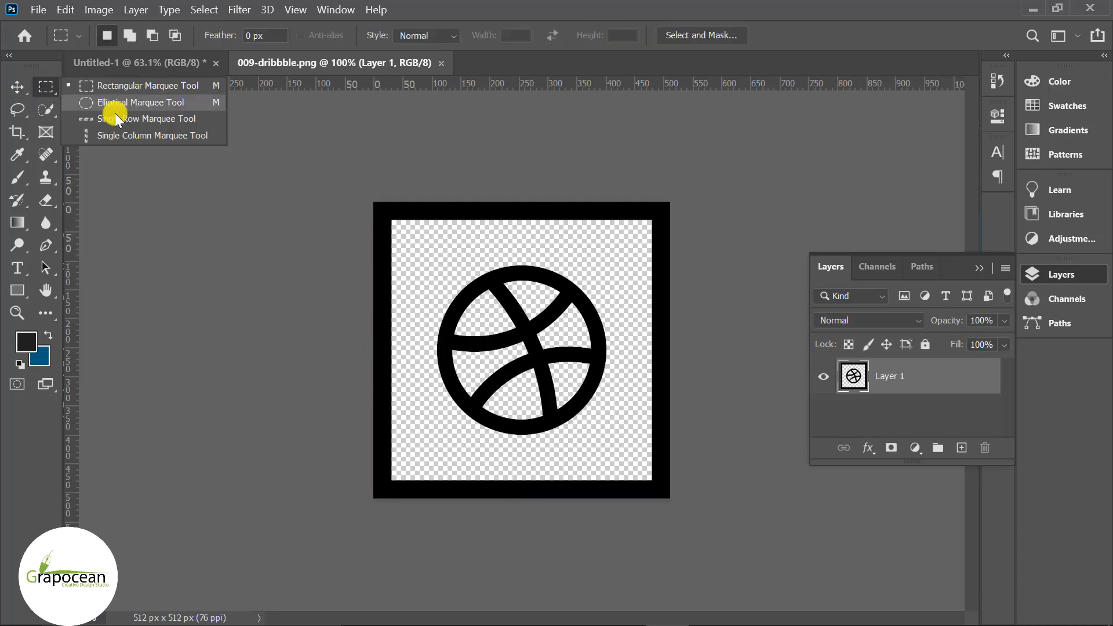
left_click(113, 108)
left_click_drag(527, 392, 599, 473)
- Paste the ball into the business card and scale it to about 45.6% near the upper centre
left_click(186, 62)
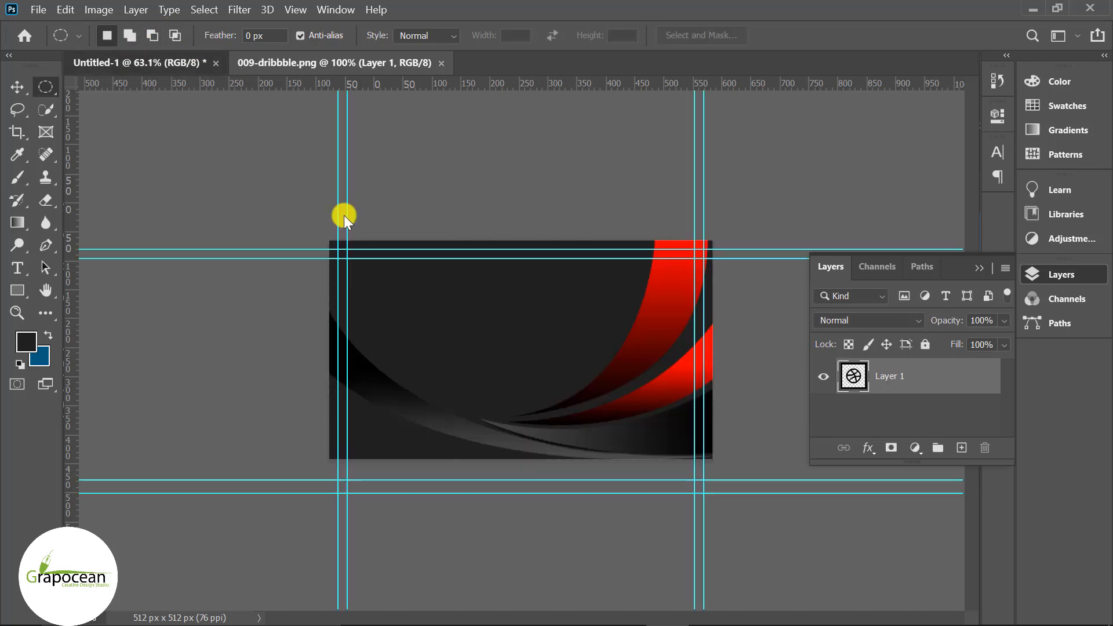
key("ctrl+v")
key("ctrl+t")
left_click_drag(578, 404, 526, 324)
left_click(861, 35)
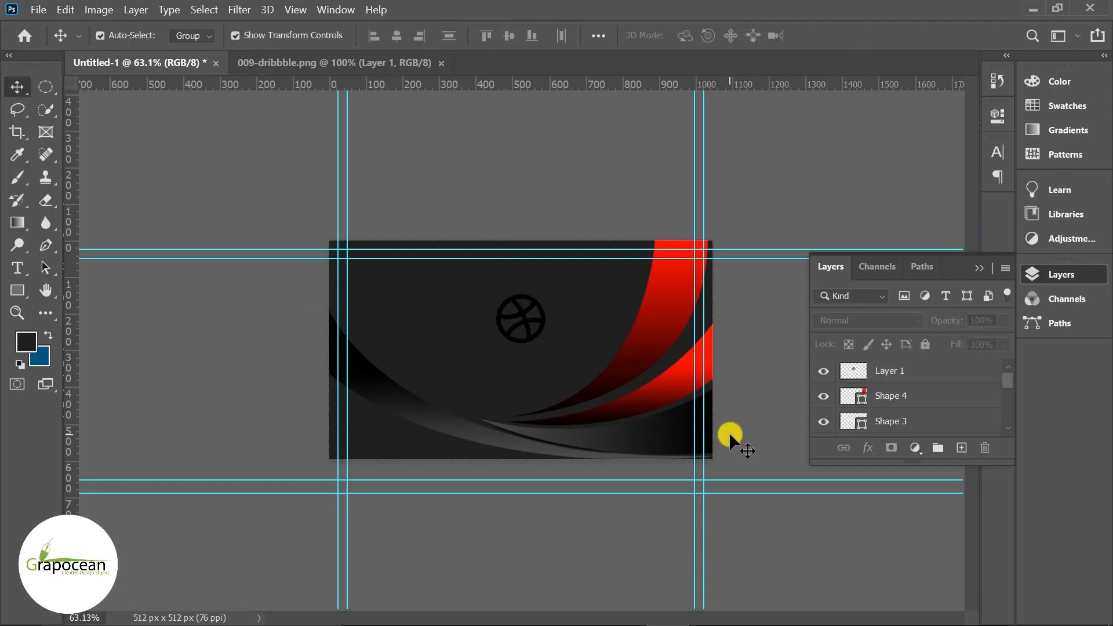
- Add a Gradient Overlay layer style to the ball logo, Layer 1
right_click(917, 371)
left_click(789, 30)
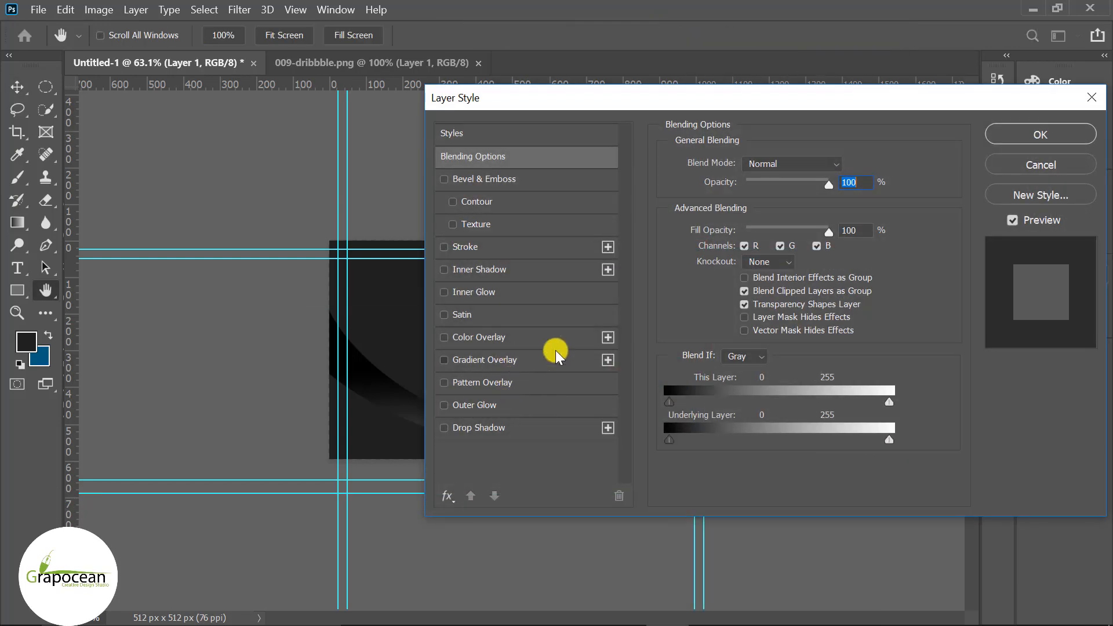
left_click(493, 359)
left_click_drag(803, 100, 1089, 185)
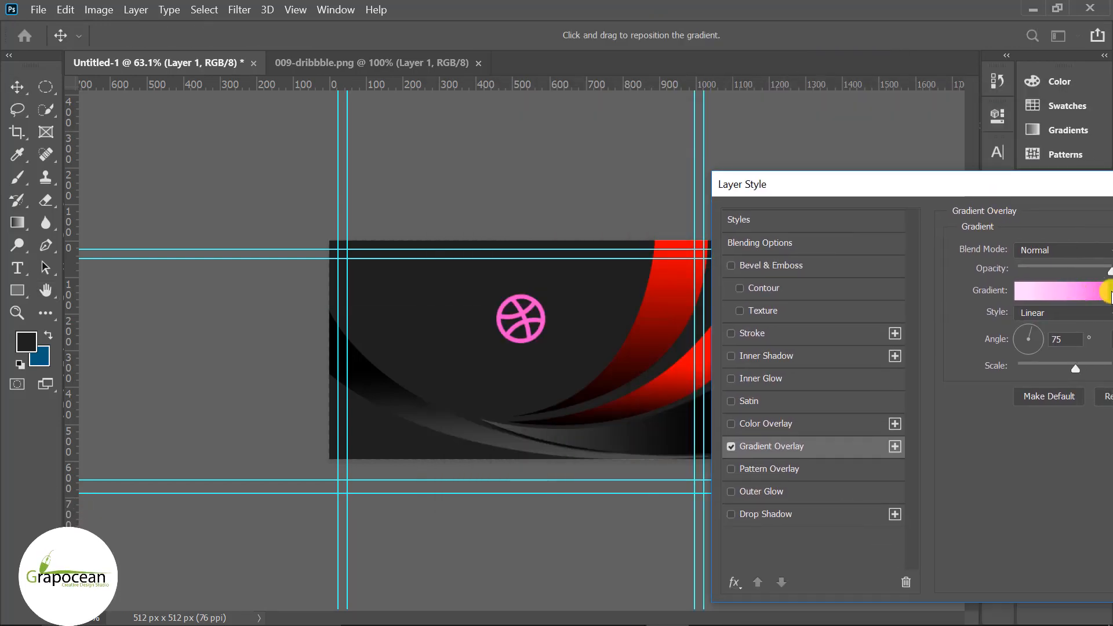
left_click(1108, 293)
left_click(724, 325)
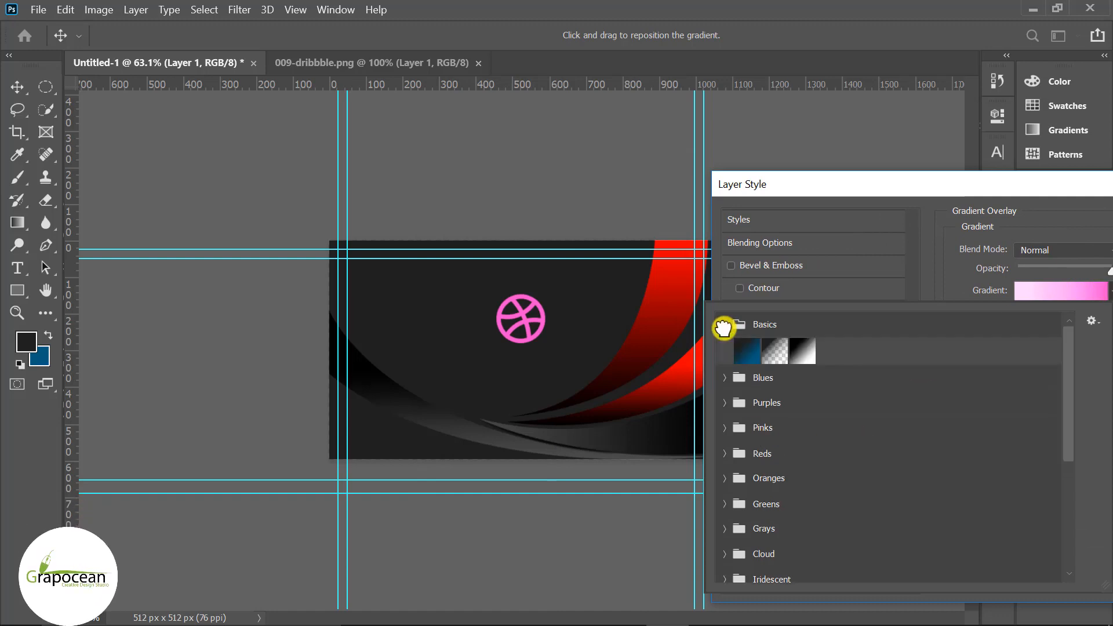
left_click(1073, 293)
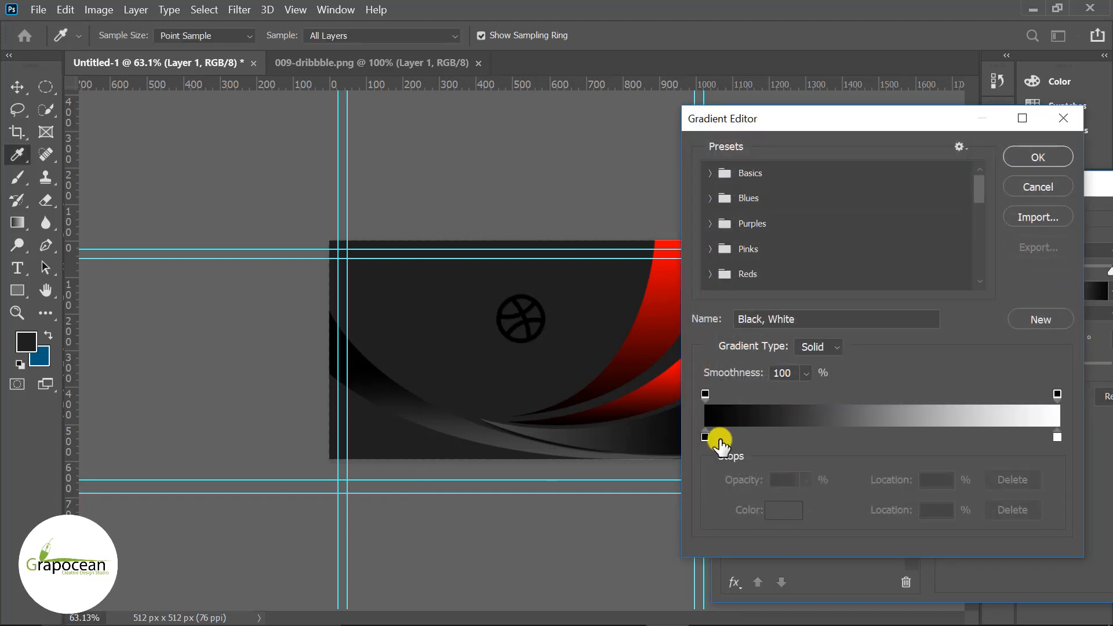
- Make the gradient run from the card's red to its dark background colour
double_click(705, 436)
left_click_drag(671, 82, 589, 574)
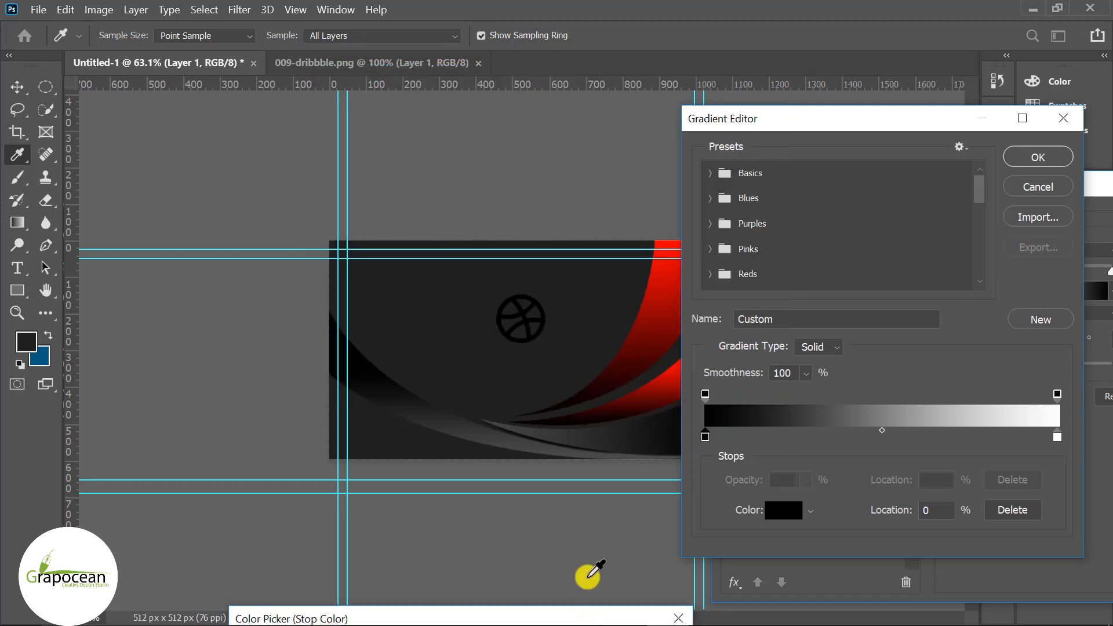
left_click(673, 276)
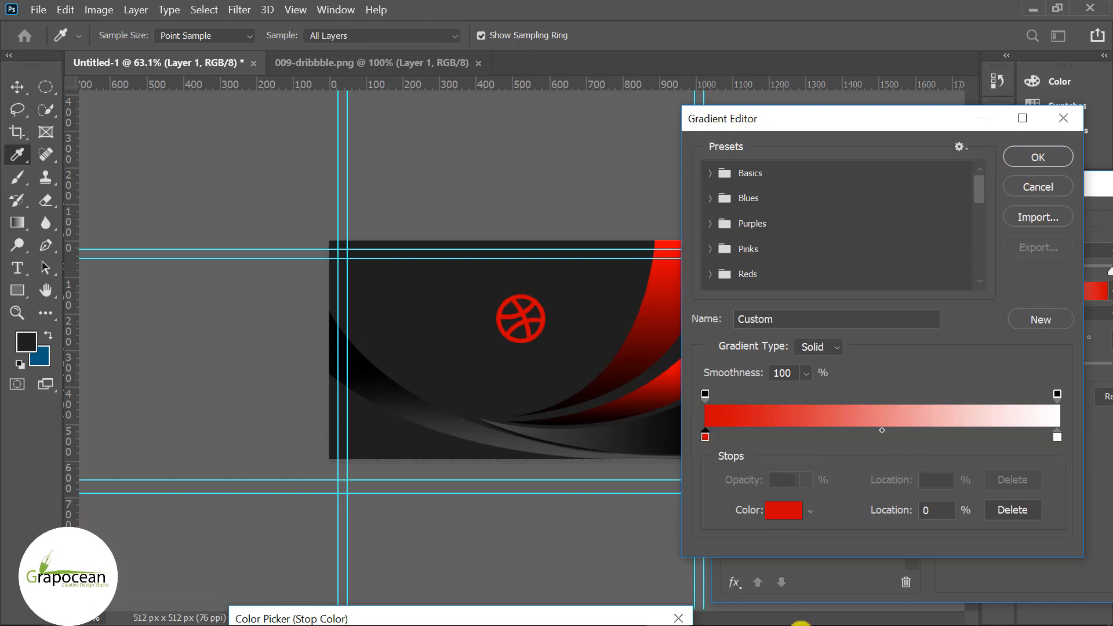
left_click_drag(603, 615, 440, 359)
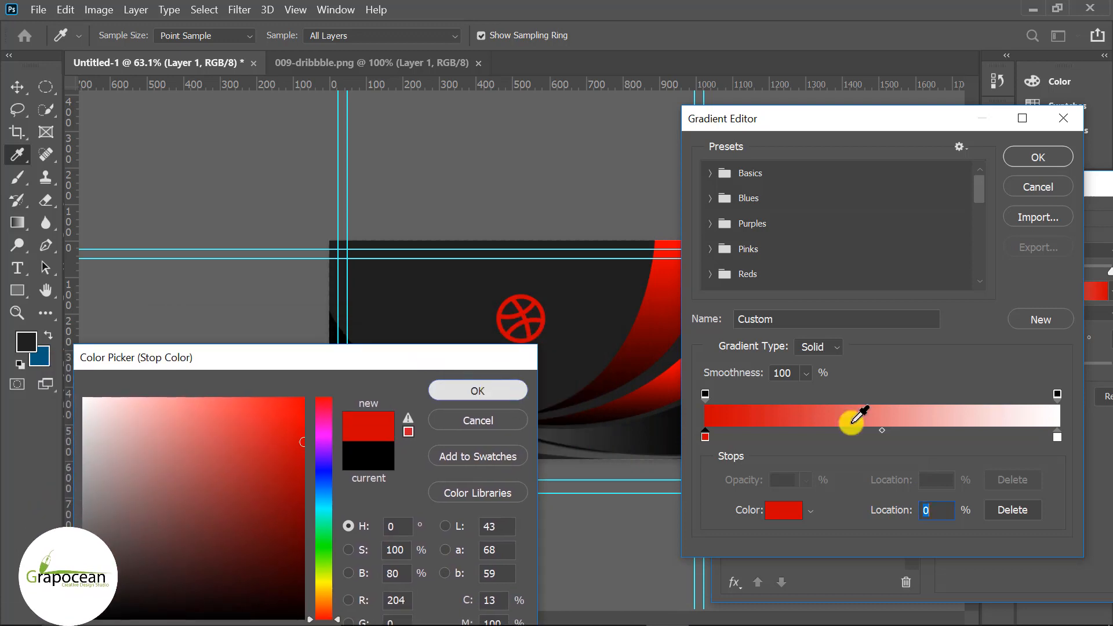
key("Return")
double_click(1056, 440)
left_click(597, 300)
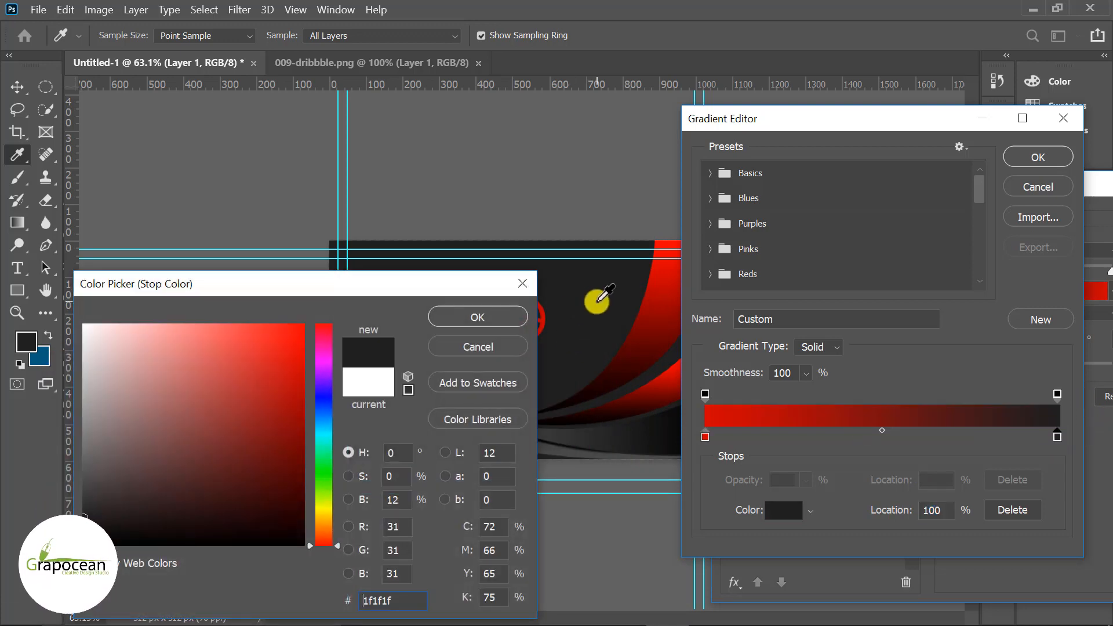
left_click_drag(435, 281, 692, 447)
left_click(741, 479)
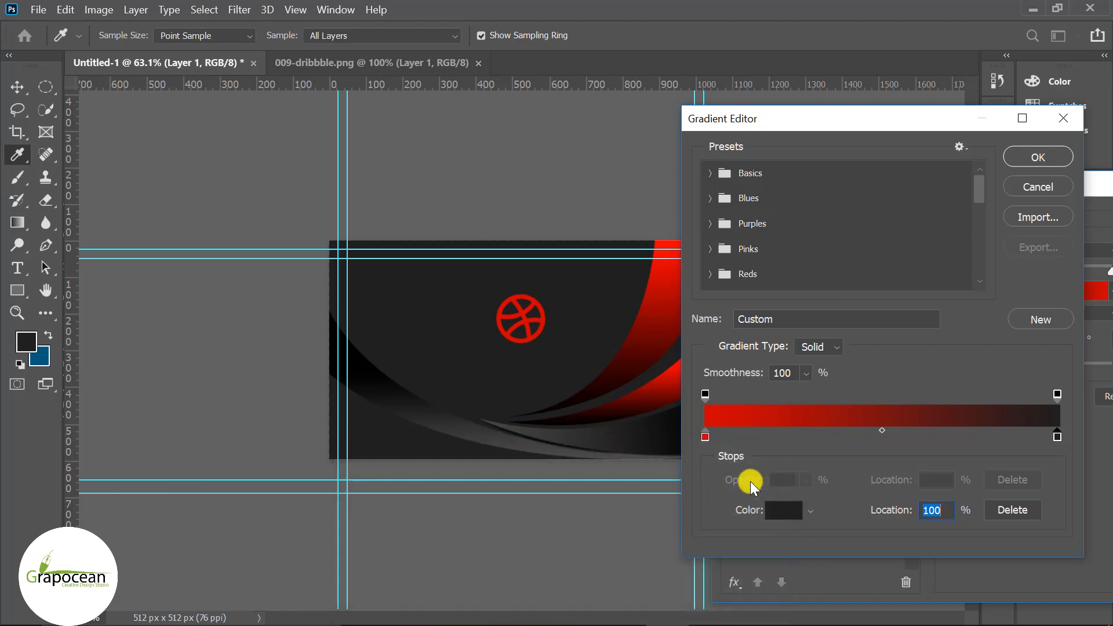
left_click_drag(940, 447, 968, 439)
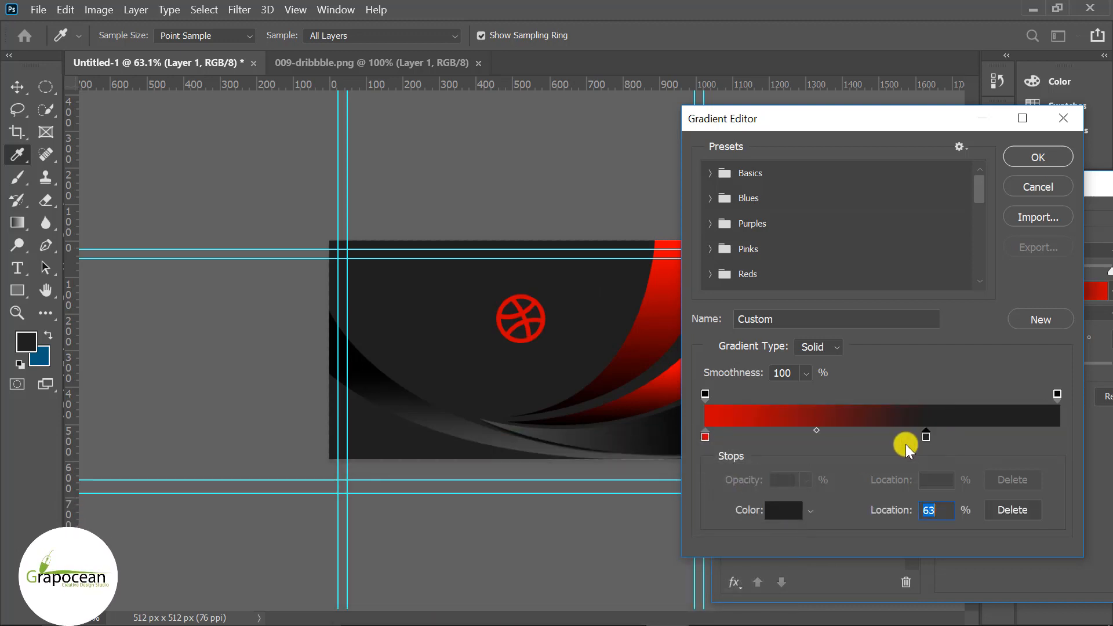
left_click(1055, 163)
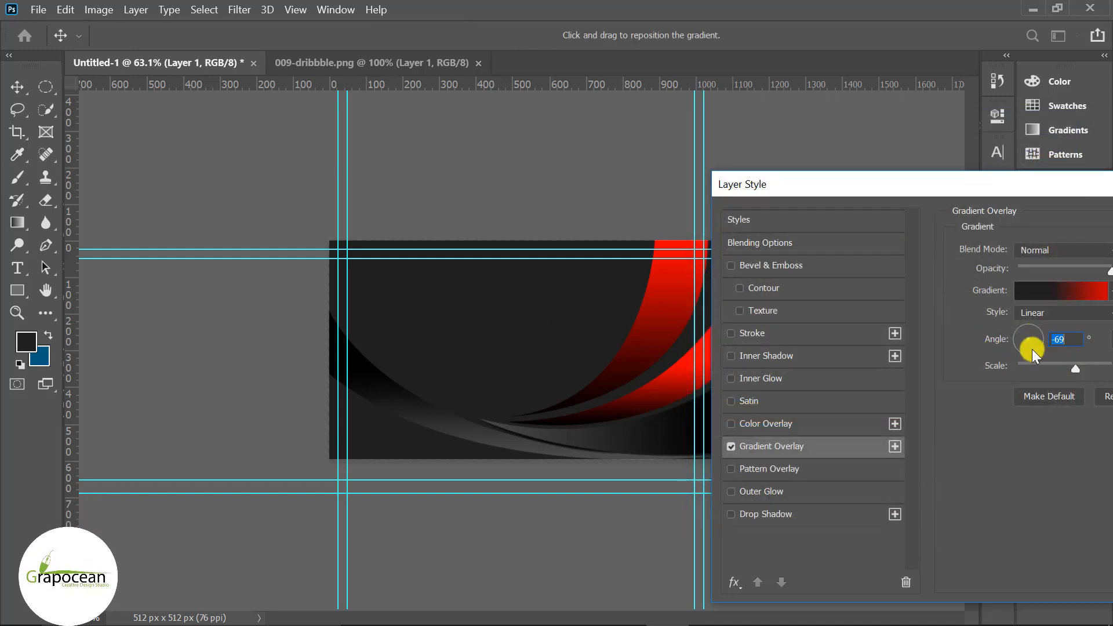
- Angle the gradient at -36° with a black stop at 63%, apply it, and nudge the logo smaller and higher
left_click_drag(1033, 351, 1060, 364)
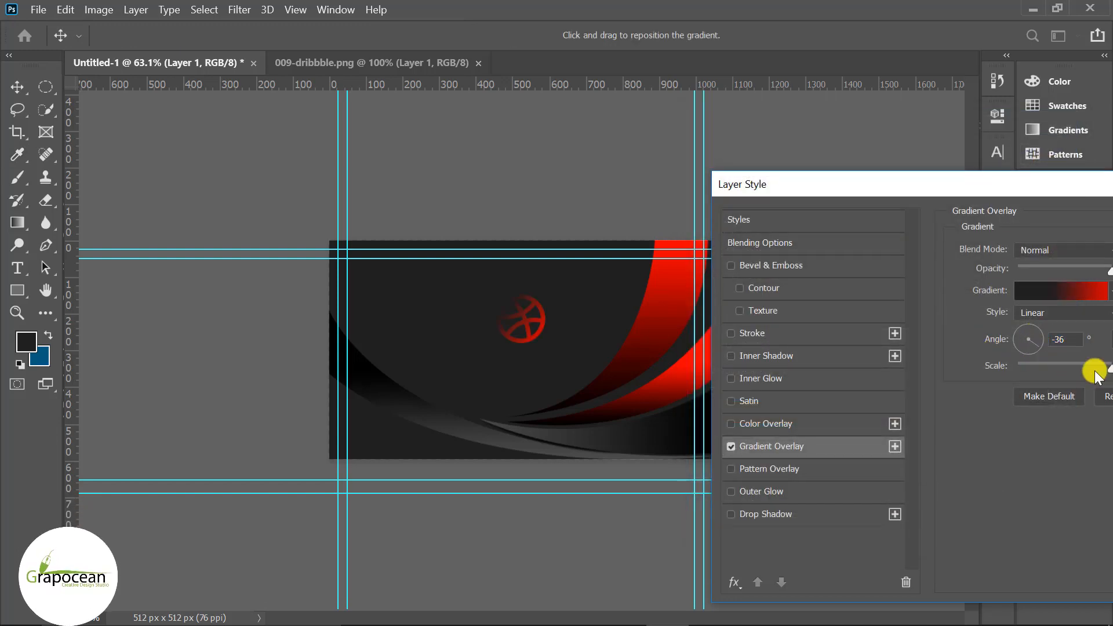
left_click(1024, 292)
left_click_drag(969, 436, 927, 436)
double_click(927, 436)
left_click_drag(377, 510, 288, 599)
left_click_drag(533, 291, 294, 414)
left_click(503, 447)
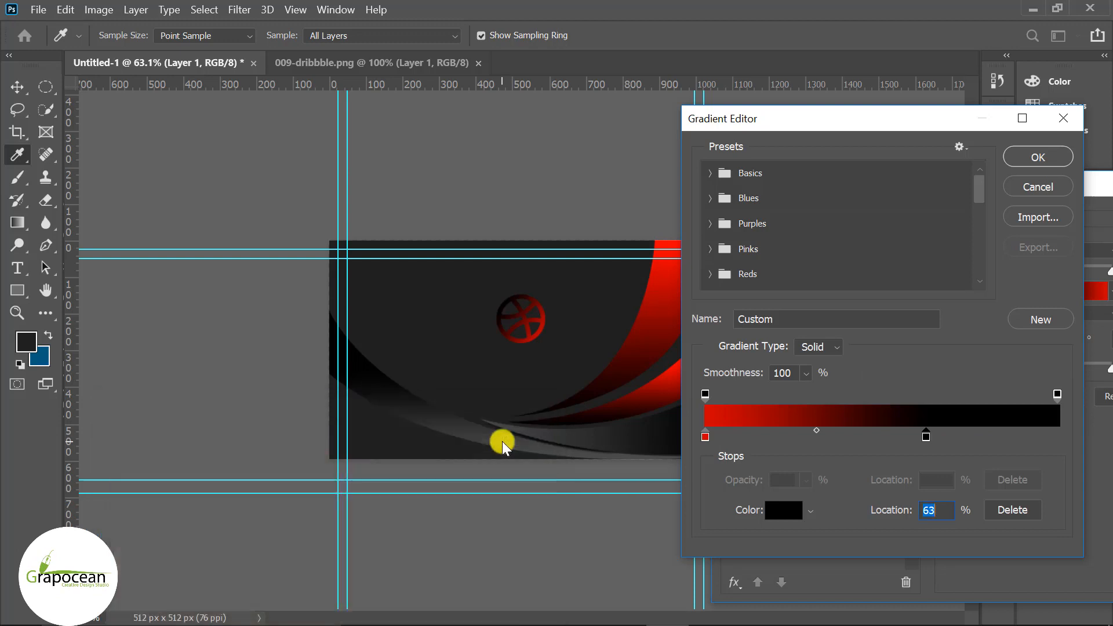
left_click(1046, 155)
left_click_drag(1029, 205, 845, 258)
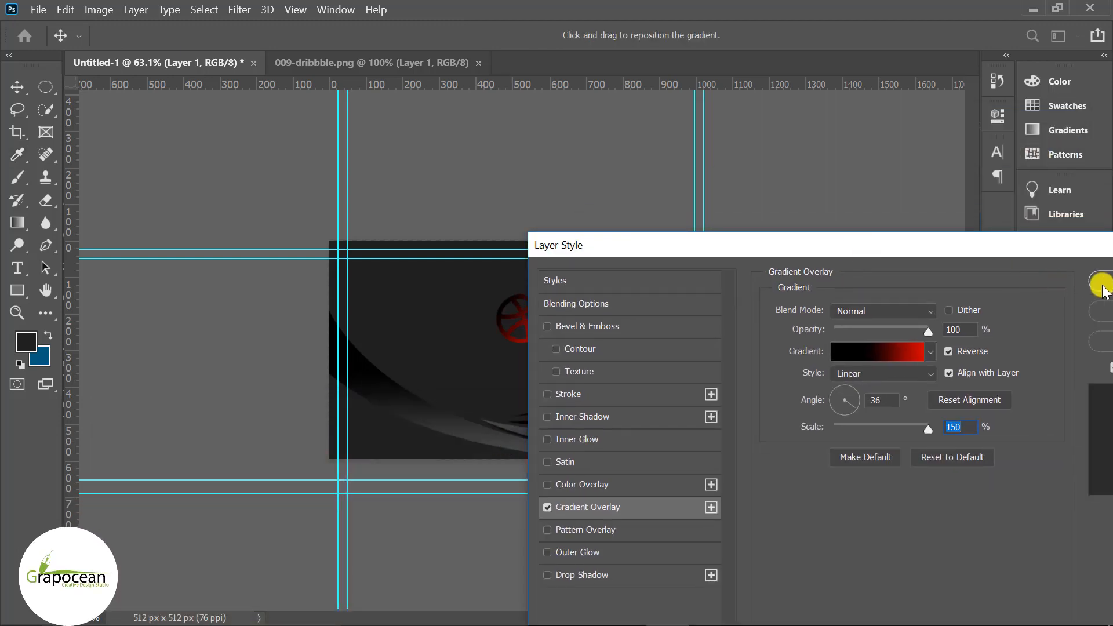
left_click(1094, 281)
left_click_drag(551, 348, 529, 307)
left_click(788, 332)
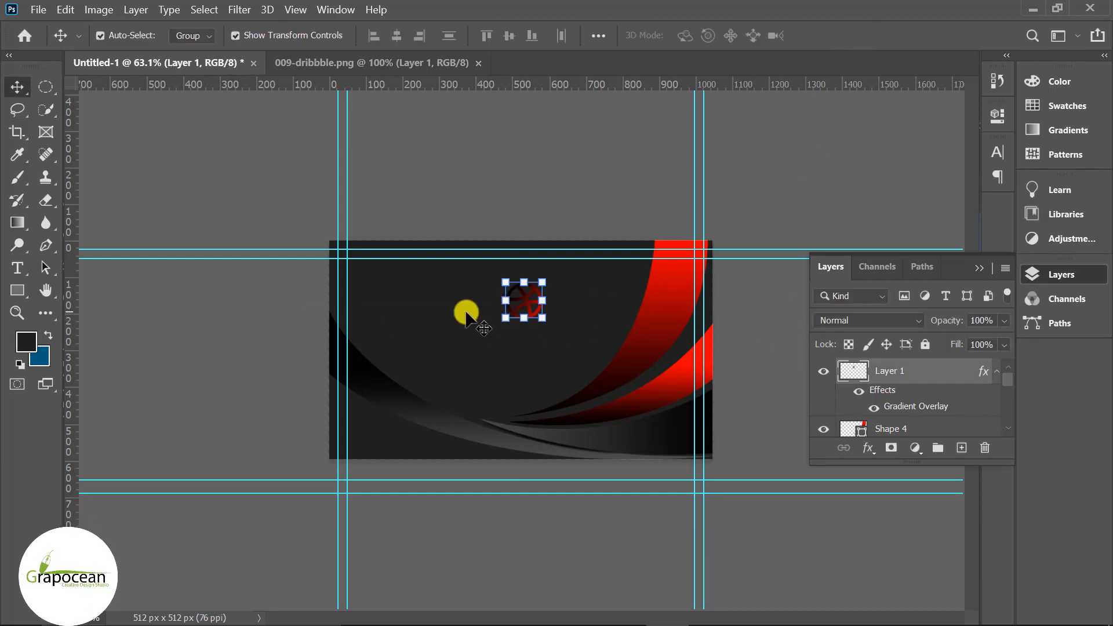
- Type 'COMPANY LOGO' below the ball and colour it with the card's red
left_click(16, 268)
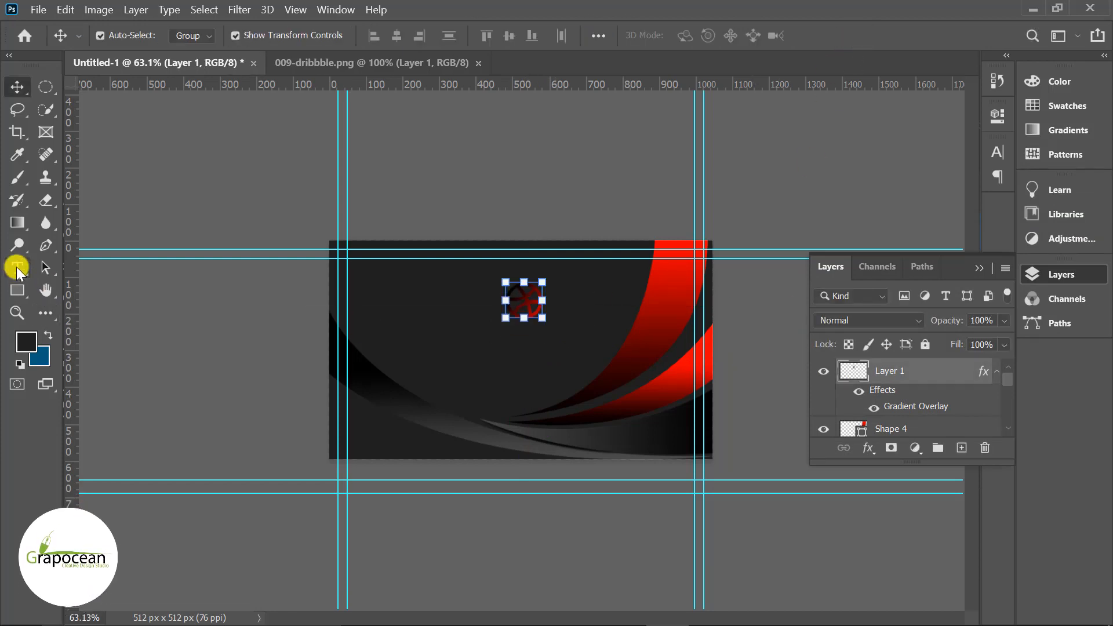
left_click(542, 378)
key("BackSpace")
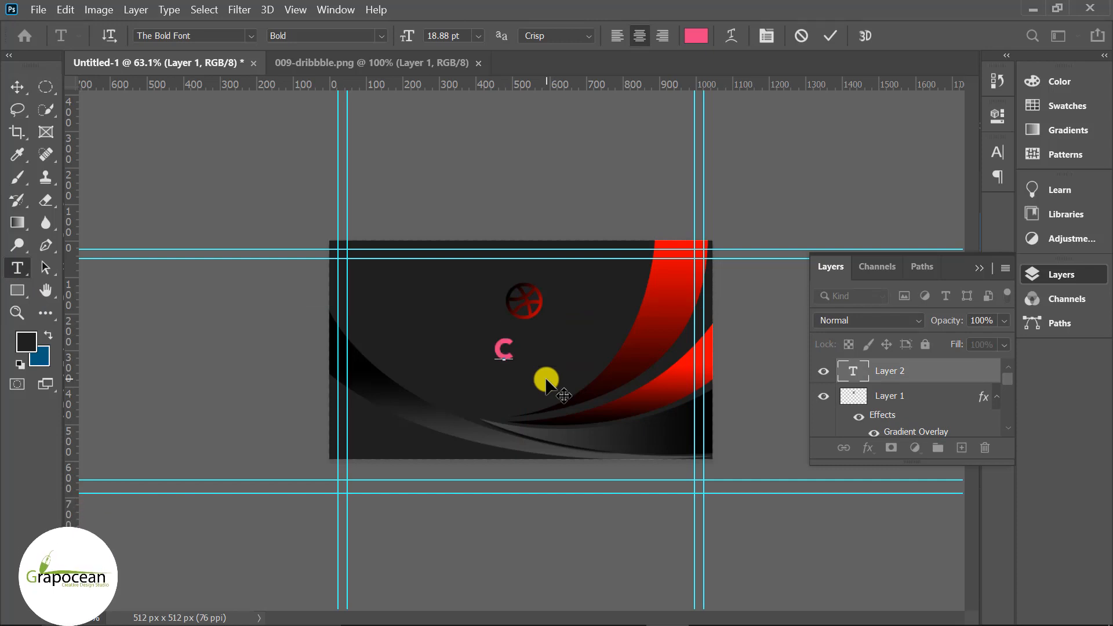
type("COMPANY LOGO")
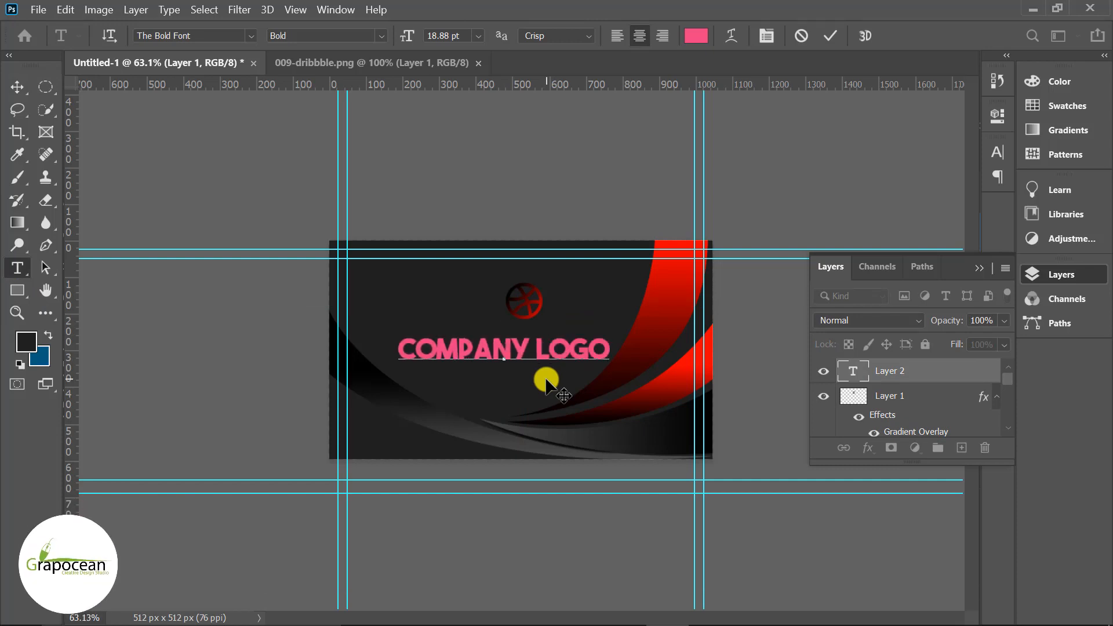
key("ctrl+a")
left_click(695, 35)
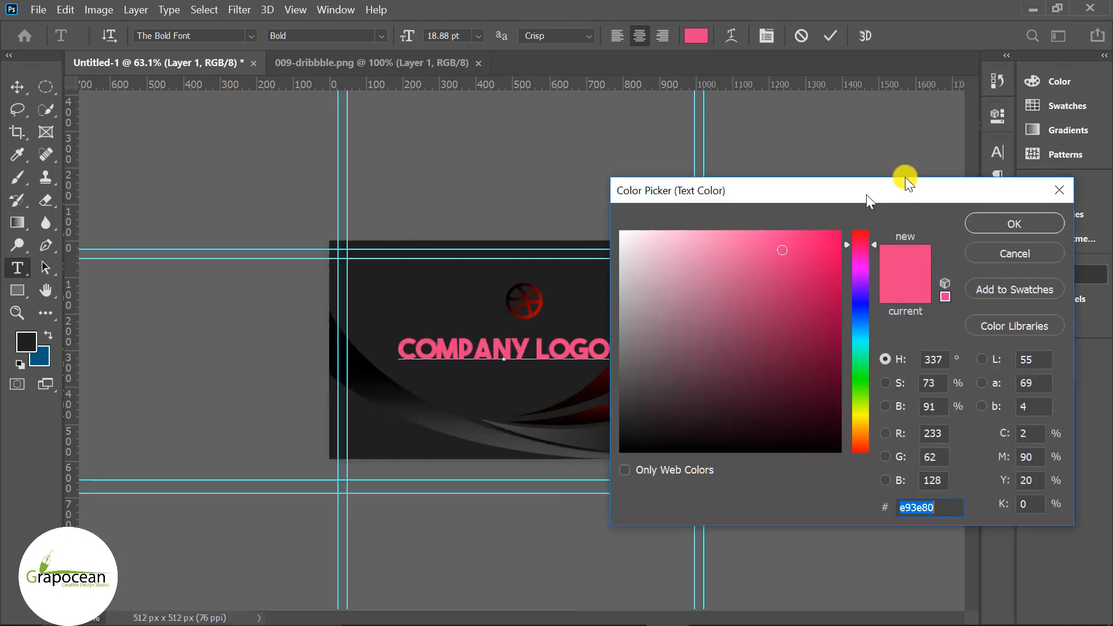
type("ffffff")
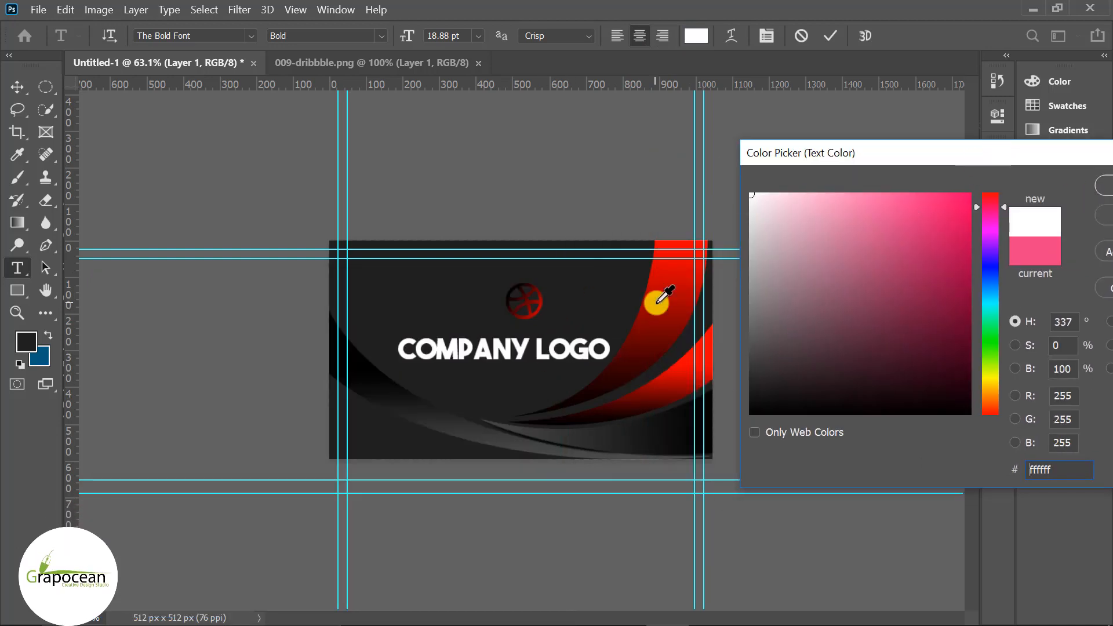
left_click(676, 262)
key("Return")
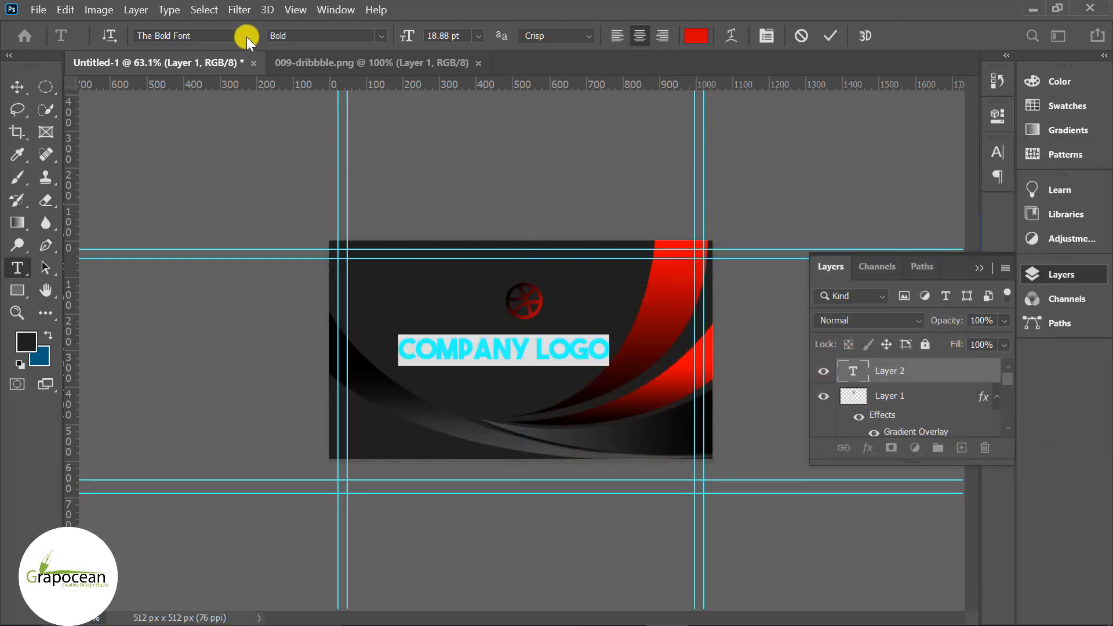
- Set the text to Myriad Pro in all caps, reduce its size, and place it under the ball
left_click(246, 36)
left_click(240, 102)
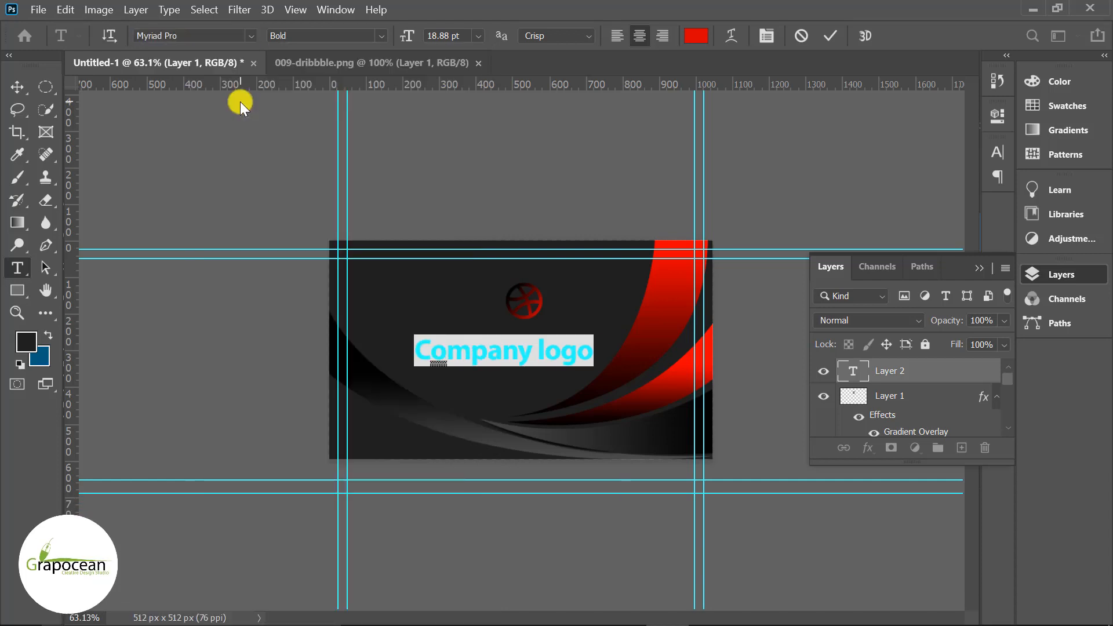
left_click(998, 152)
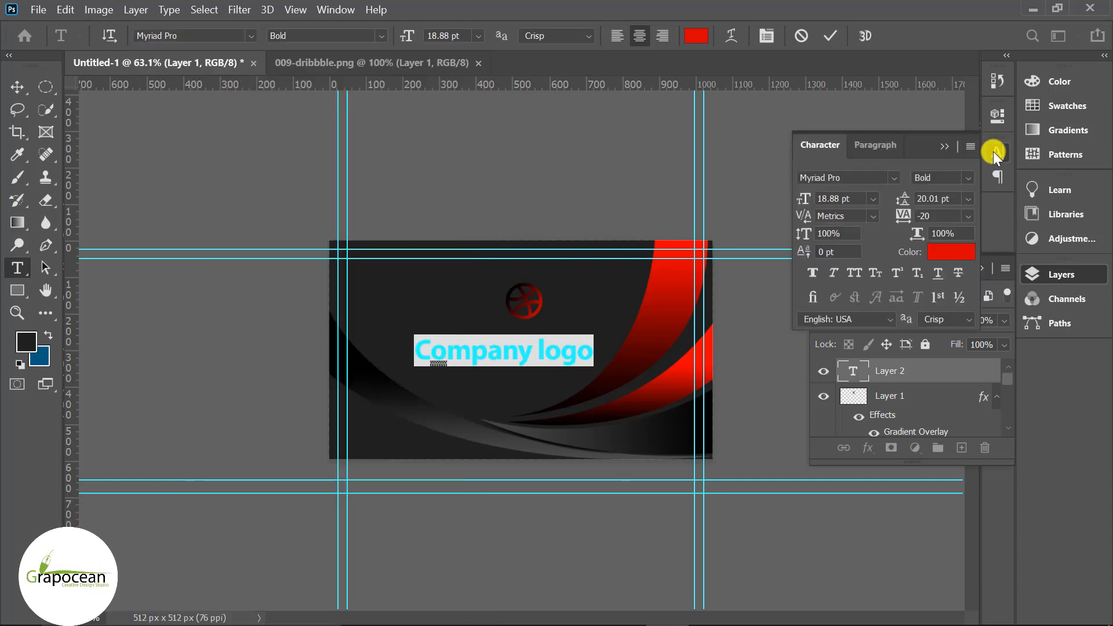
left_click(854, 273)
left_click_drag(407, 36, 402, 34)
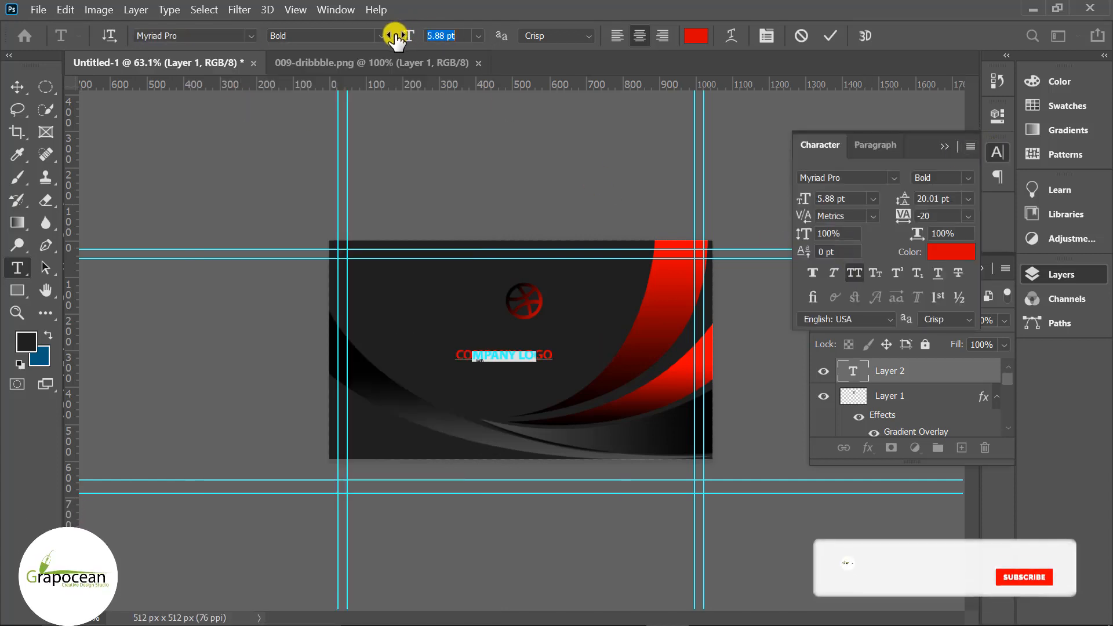
left_click(17, 87)
mouse_move(523, 341)
left_mouse_down()
mouse_move(539, 340)
mouse_move(537, 325)
left_mouse_up()
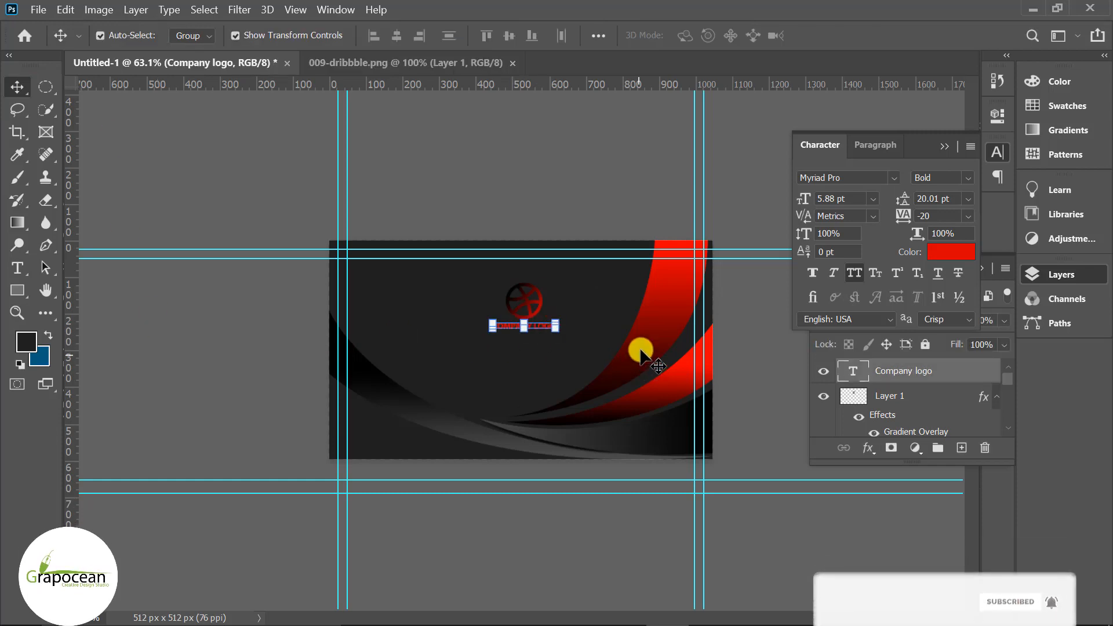
left_click(743, 363)
- Scale the COMPANY LOGO text up to about 205 × 31 px
left_click(945, 146)
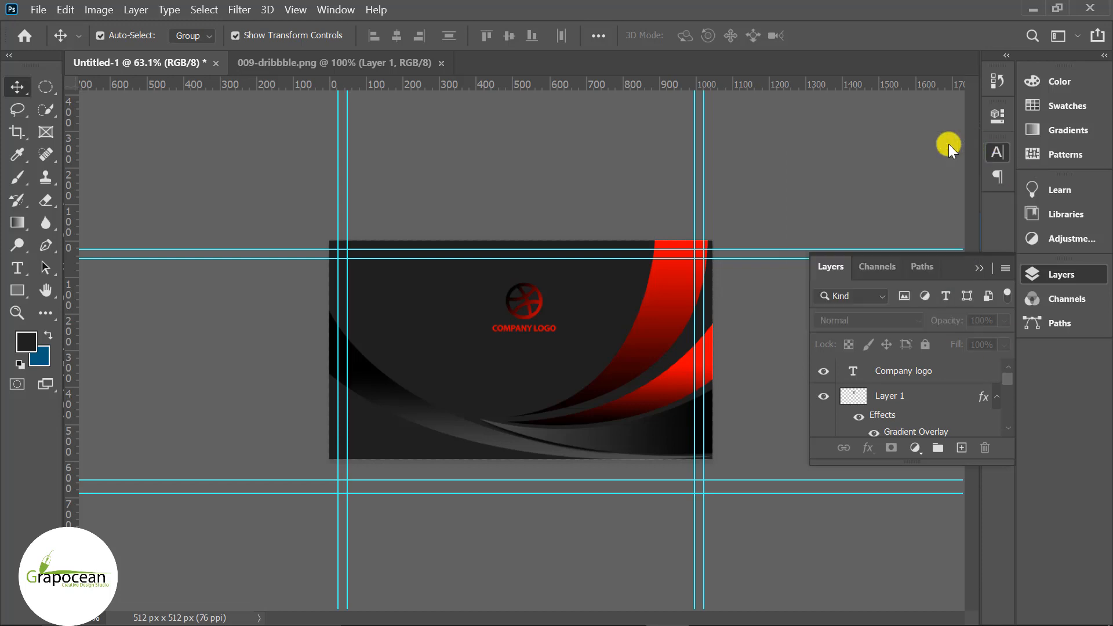
left_click(895, 371)
scroll(532, 342, "up", 5)
left_click_drag(600, 313, 614, 318)
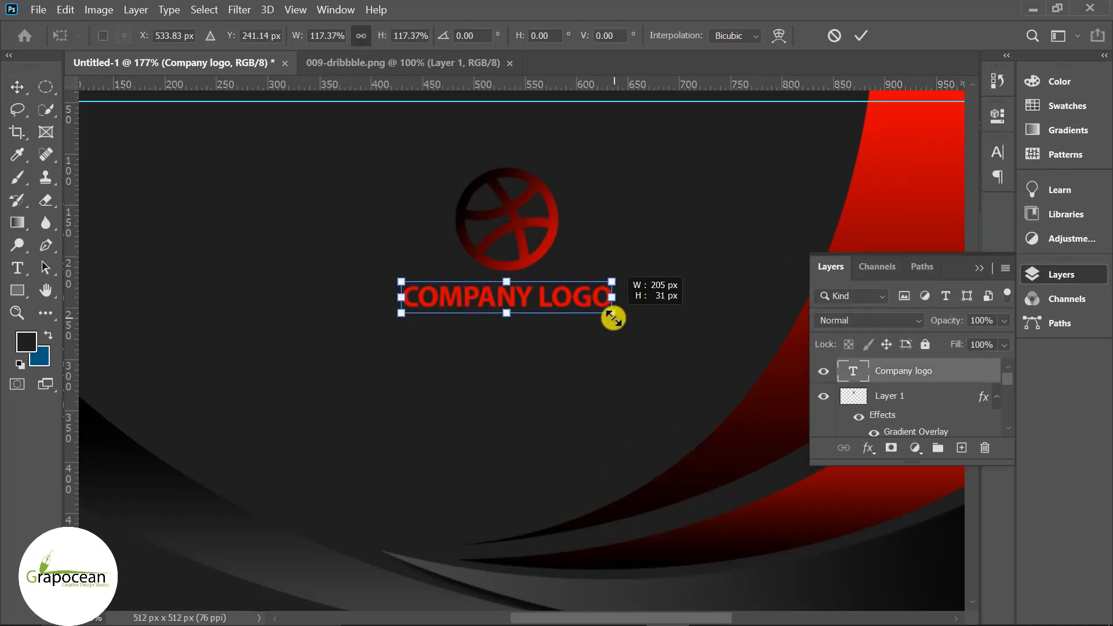
left_click(864, 33)
left_click(497, 351)
scroll(522, 350, "down", 7)
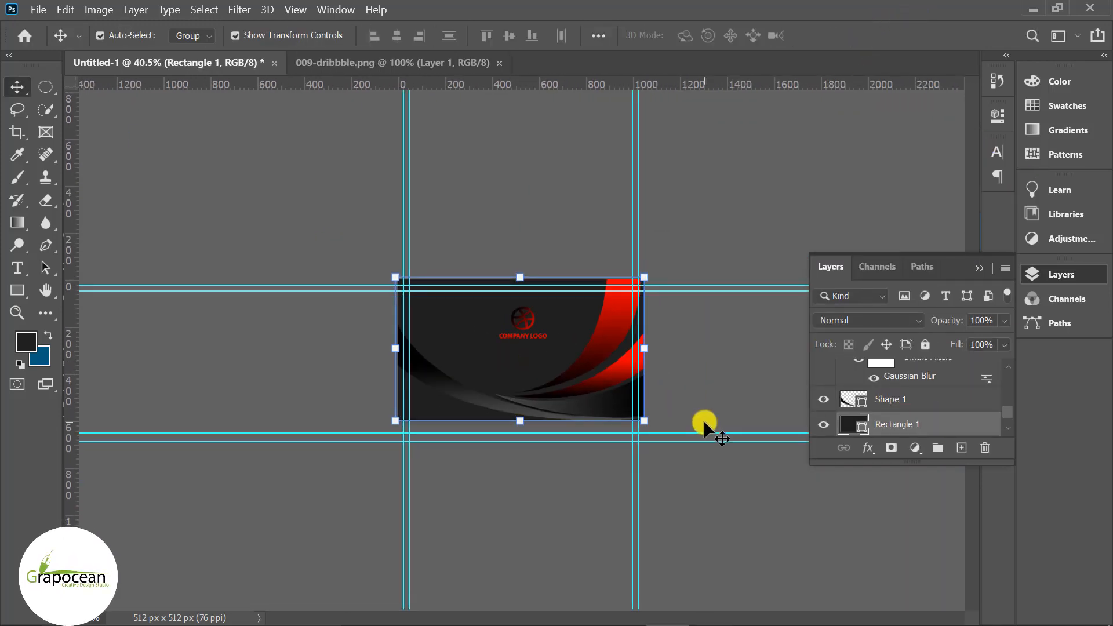
scroll(530, 360, "up", 4)
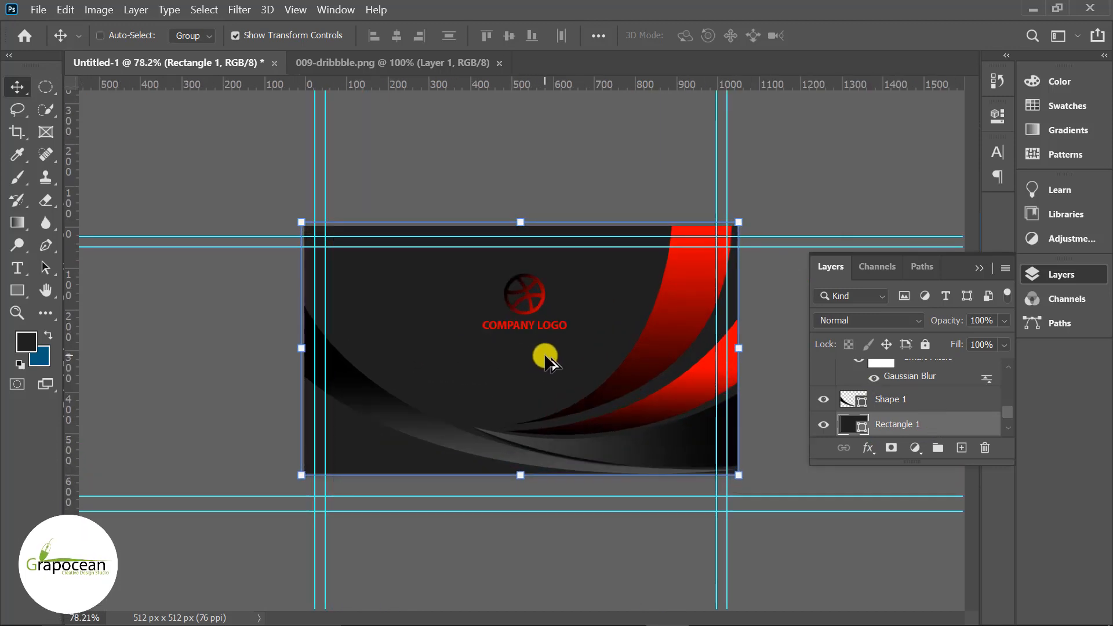
left_click(21, 271)
scroll(951, 410, "up", 5)
left_click(924, 370)
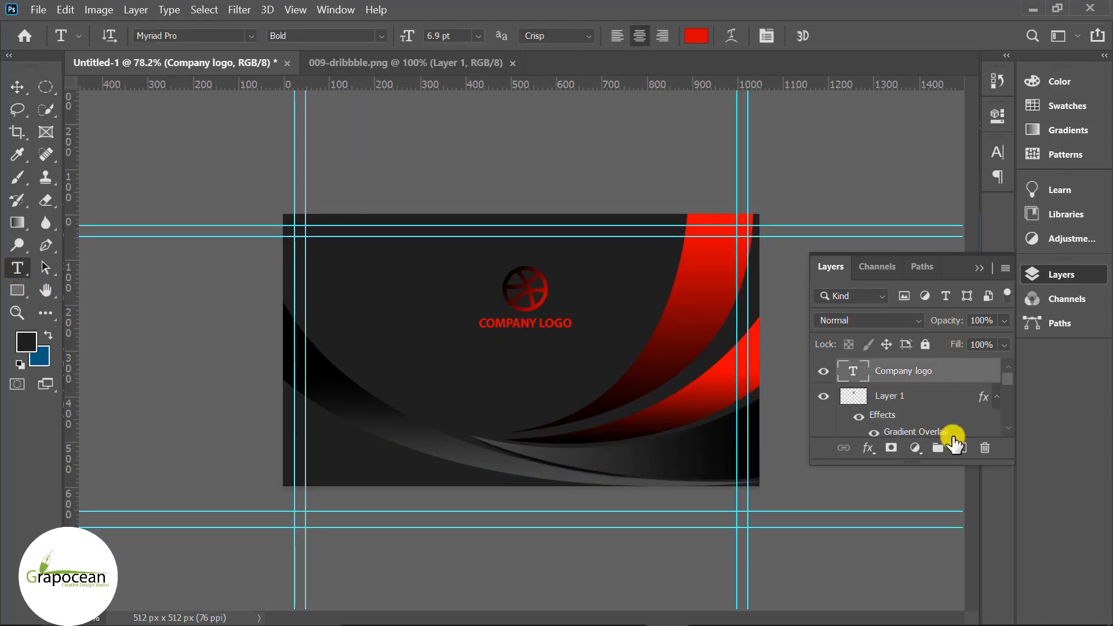
left_click(395, 358)
type("ww")
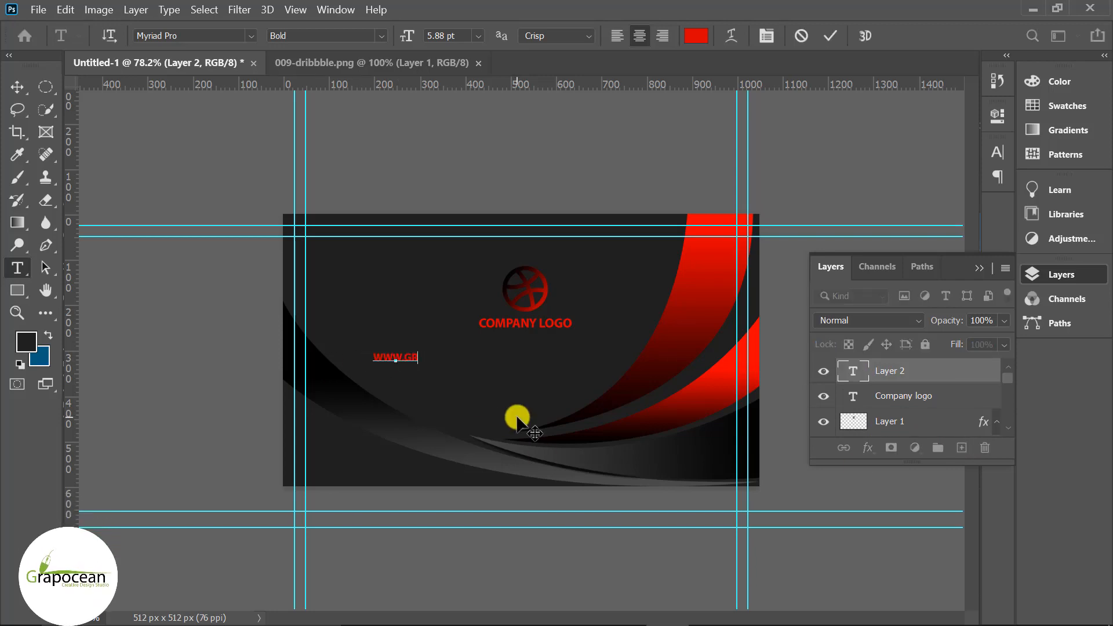
key("ctrl+a")
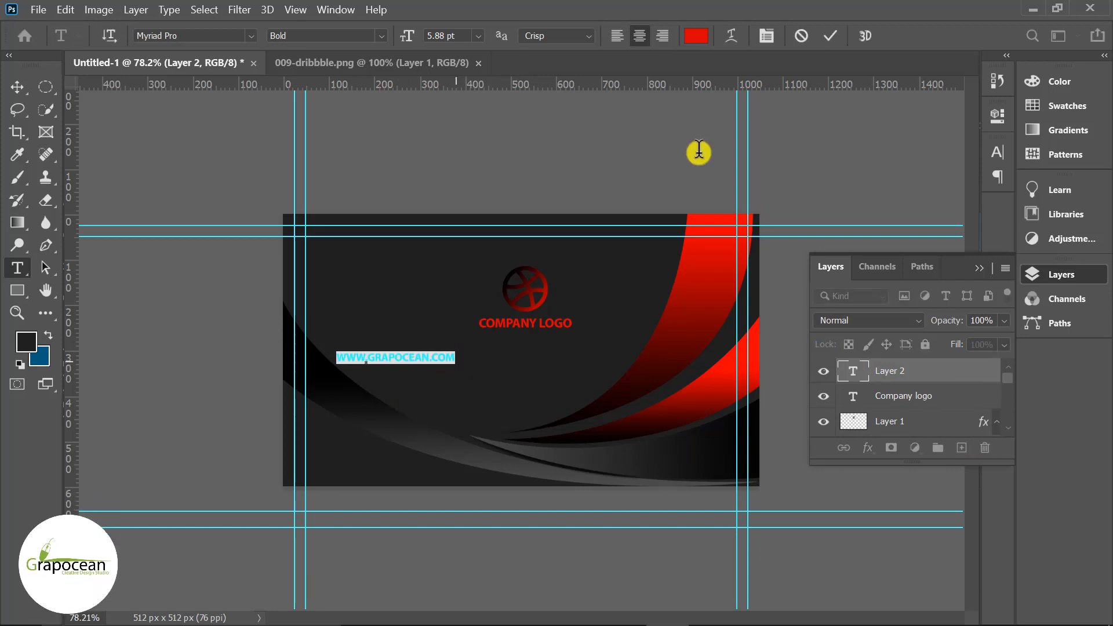
left_click(697, 36)
left_click_drag(597, 368, 192, 226)
left_click(911, 305)
key("ctrl+Return")
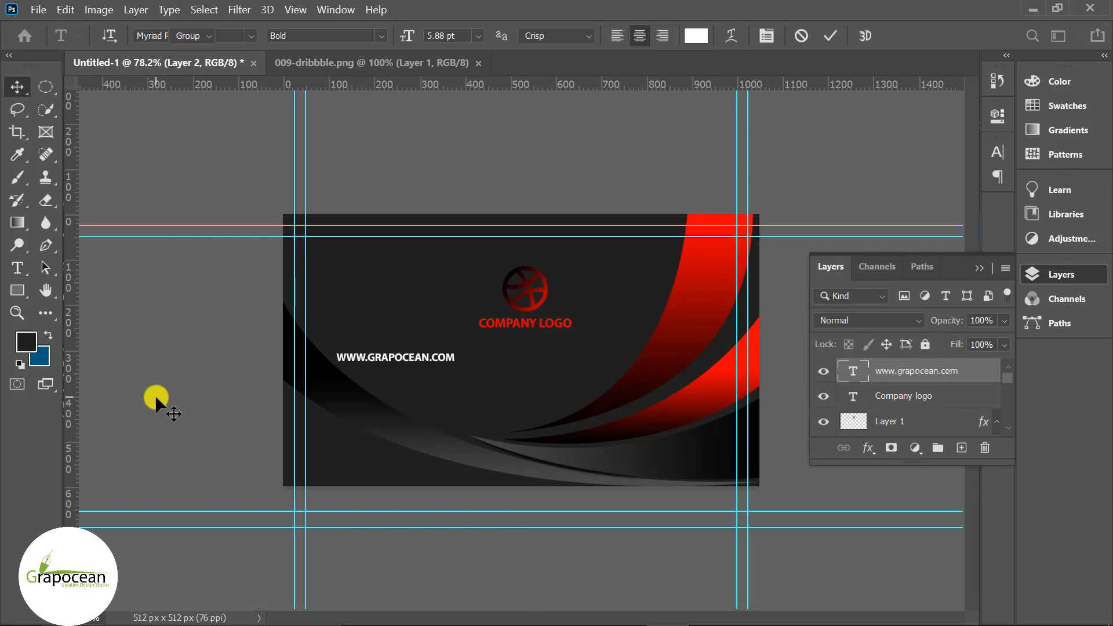
key("v")
left_click_drag(385, 362, 361, 469)
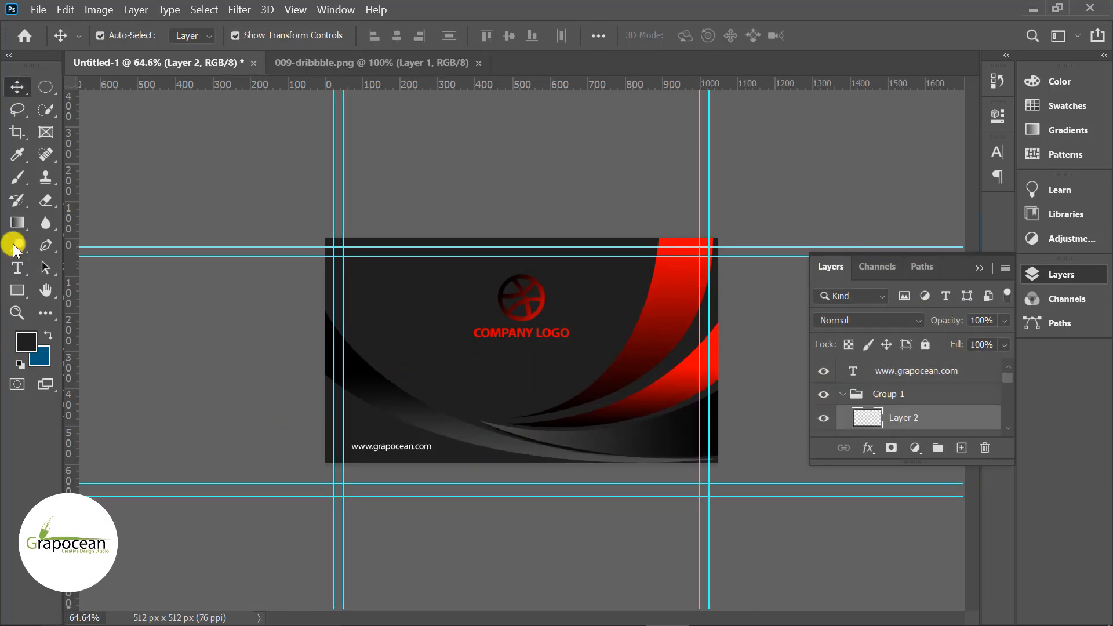
- Type 'YOUR COMPANY TAG LINE' in white and position it under COMPANY LOGO
left_click(17, 268)
left_click(493, 366)
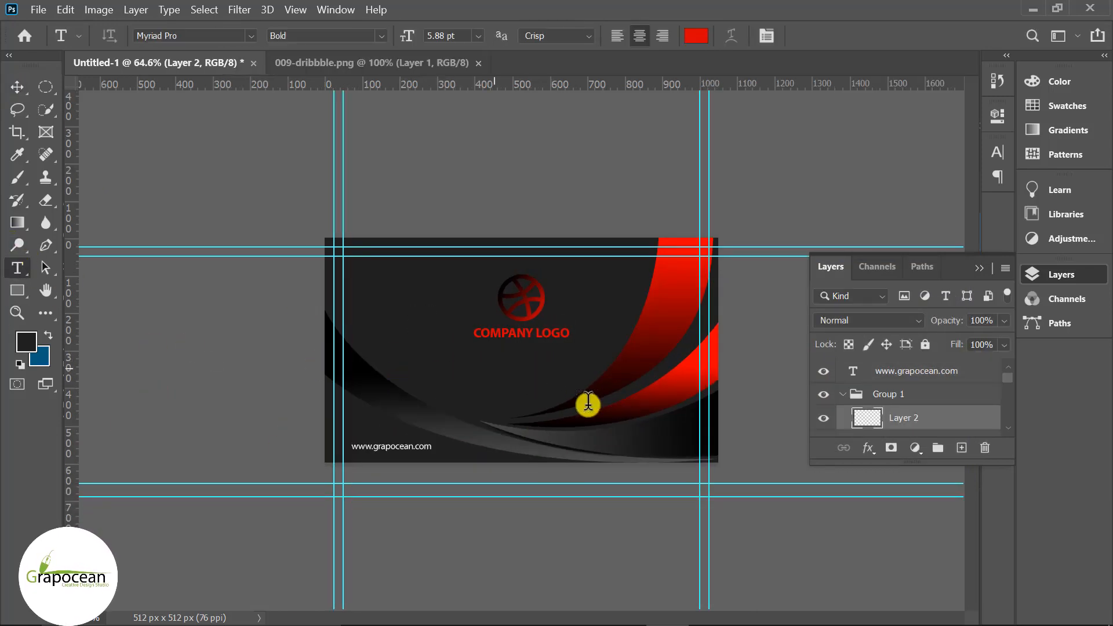
type("YOUR COMPANUY")
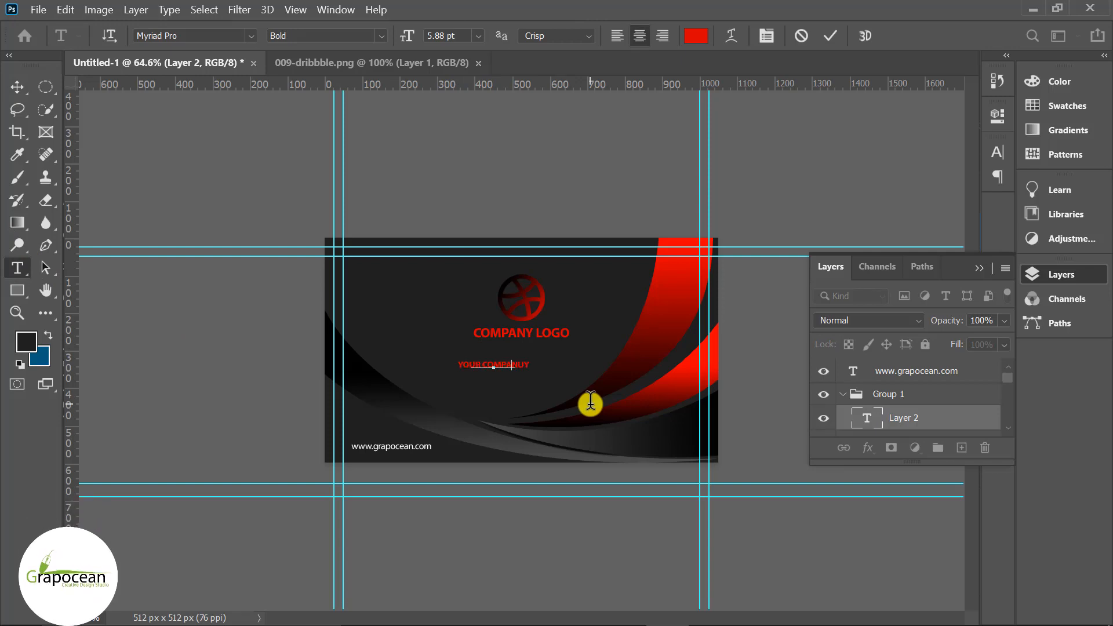
key("BackSpace")
key("BackSpace")
key("BackSpace")
key("BackSpace")
key("BackSpace")
key("BackSpace")
key("BackSpace")
key("BackSpace")
key("BackSpace")
type("COMPANY TAG L")
left_click(696, 36)
left_click(525, 305)
left_click(911, 298)
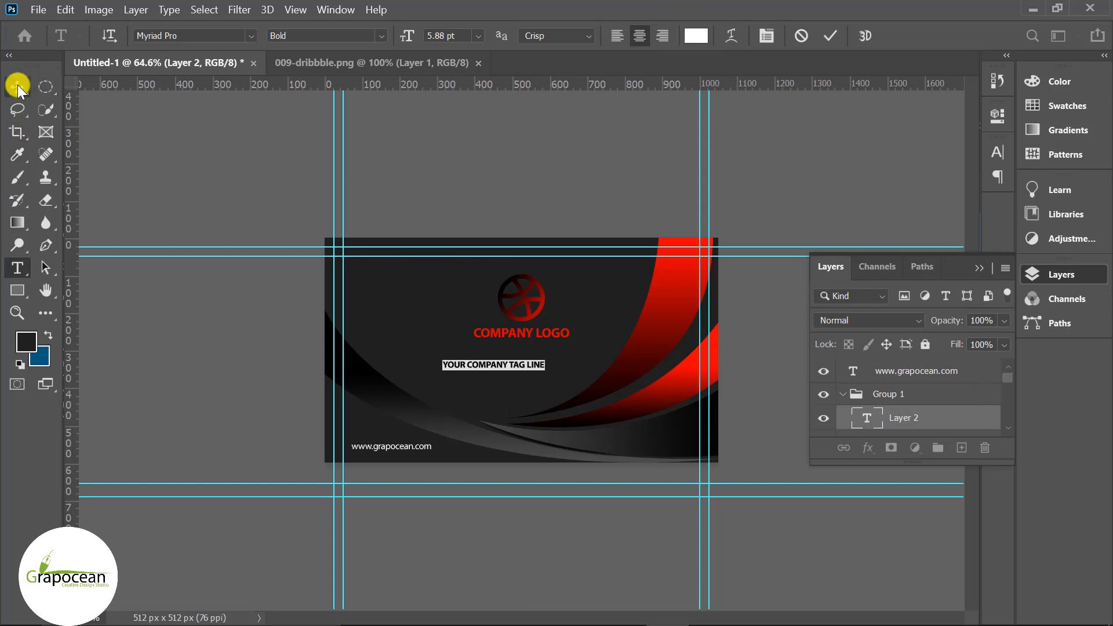
left_click(17, 87)
left_click_drag(515, 364, 527, 348)
- Restyle the tag line to Myriad Pro Regular at 5 pt
left_click(18, 268)
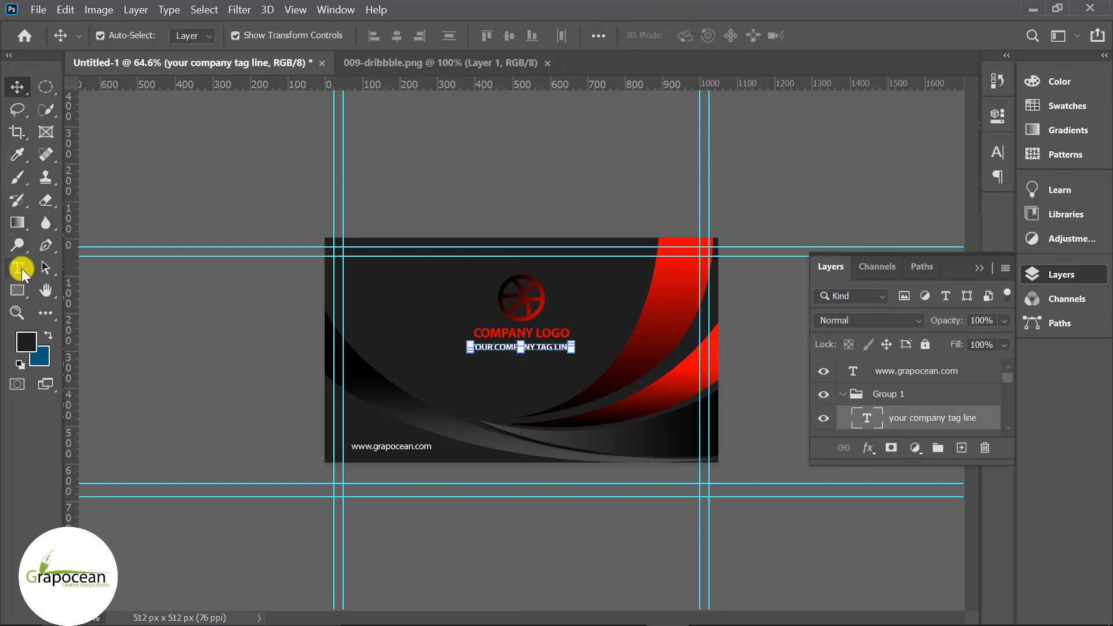
scroll(591, 371, "up", 7)
left_click_drag(619, 350, 425, 348)
left_click(381, 34)
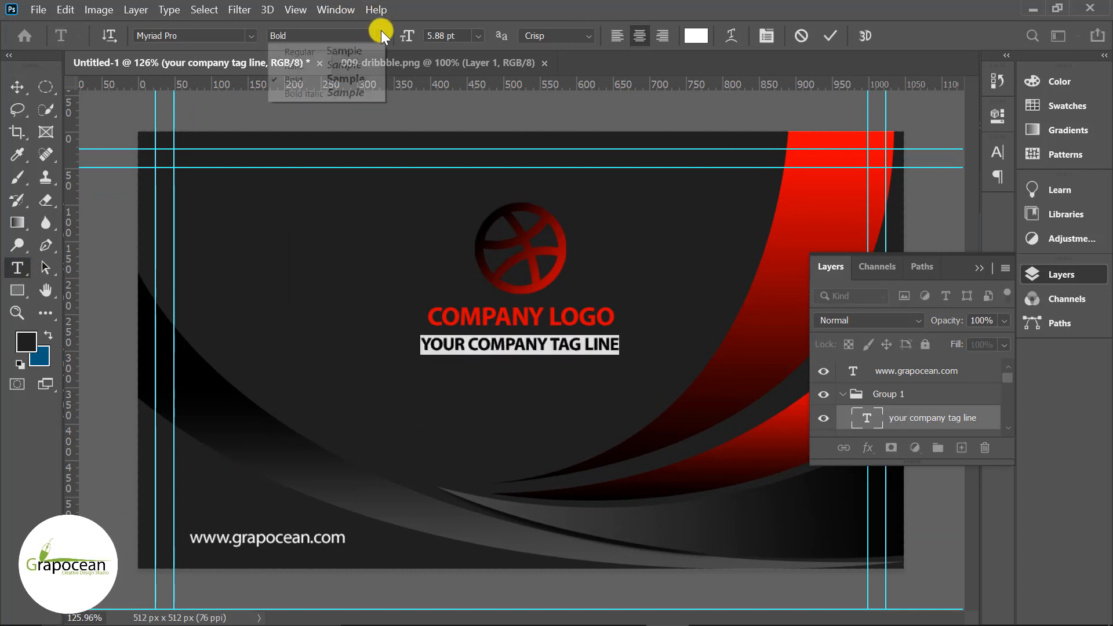
left_click(343, 51)
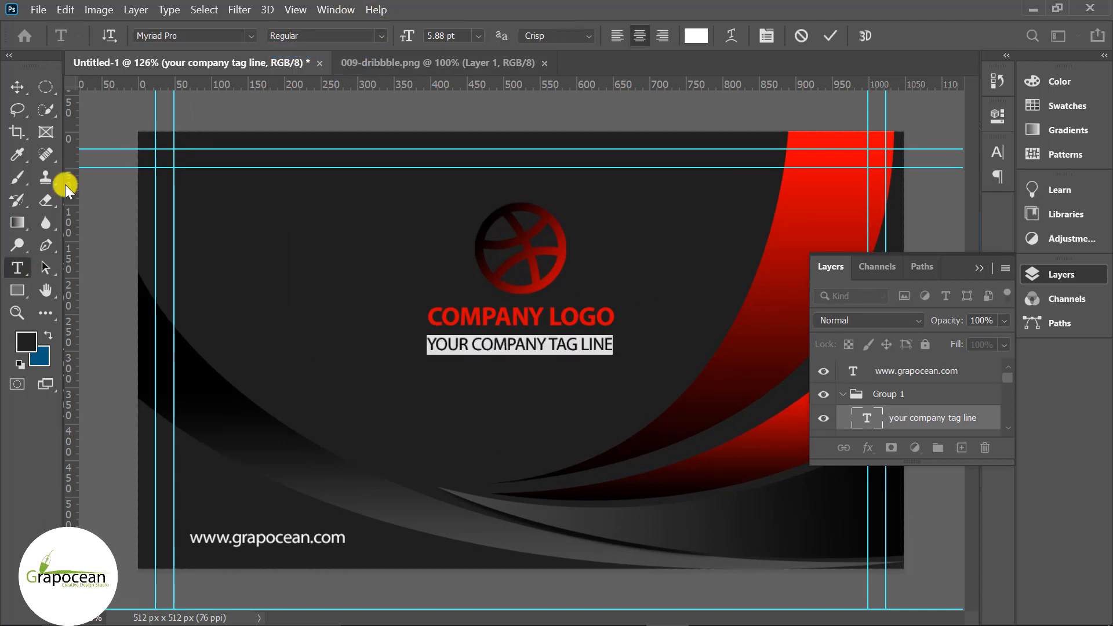
left_click(455, 36)
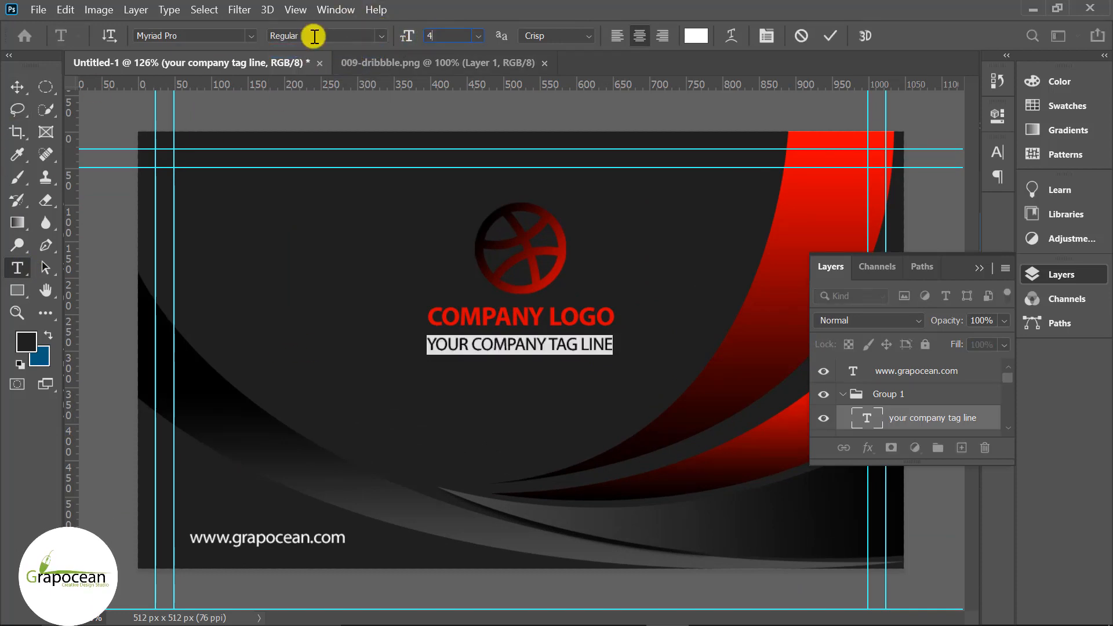
key("Return")
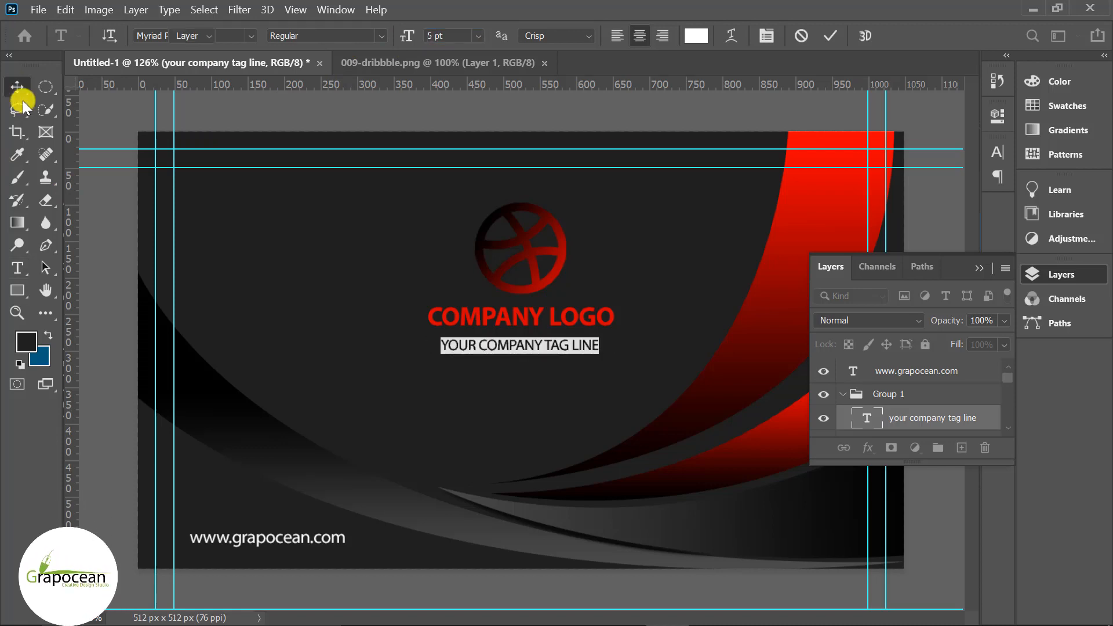
left_click(17, 87)
left_click(542, 345)
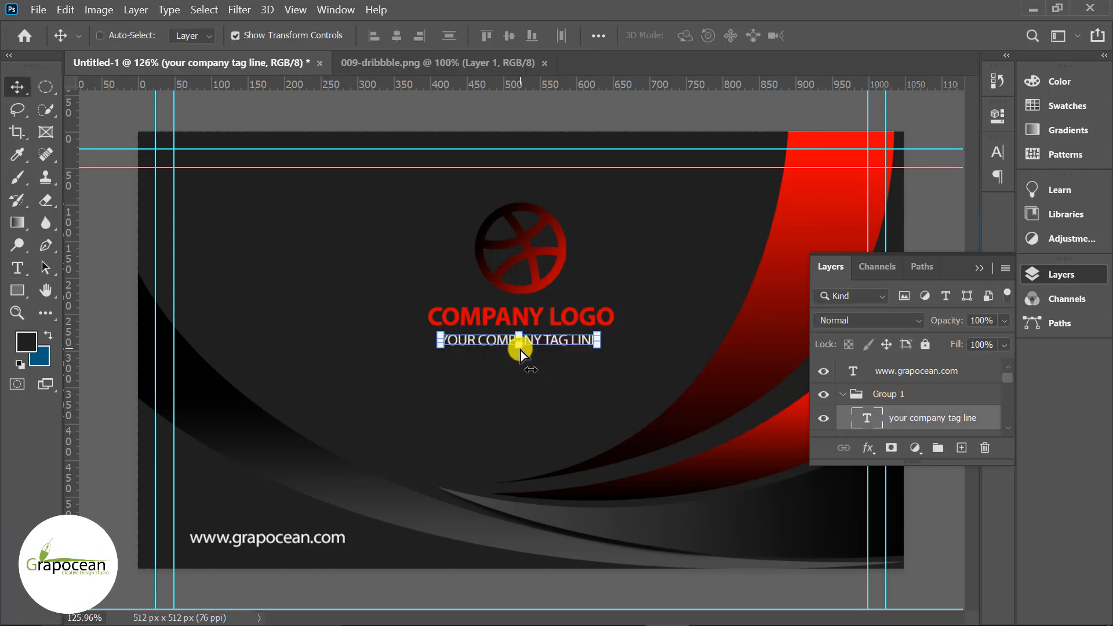
scroll(521, 350, "down", 2)
left_click(591, 570)
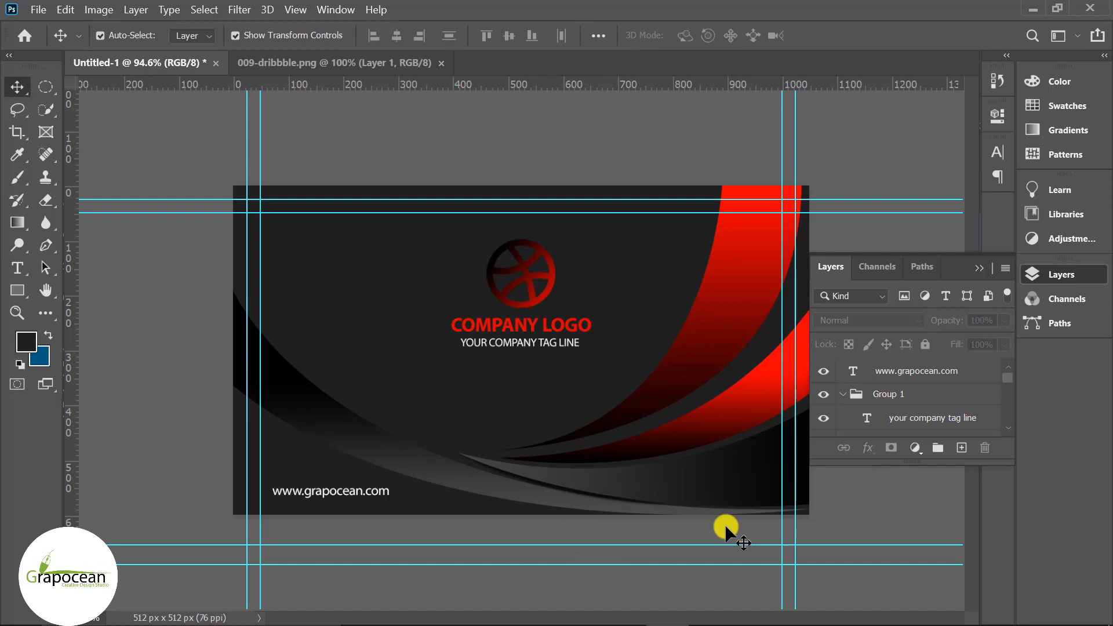
- Toggle the logo group's visibility to check it, then zoom out to the whole card
left_click(932, 376)
left_click(912, 487)
left_click(846, 397)
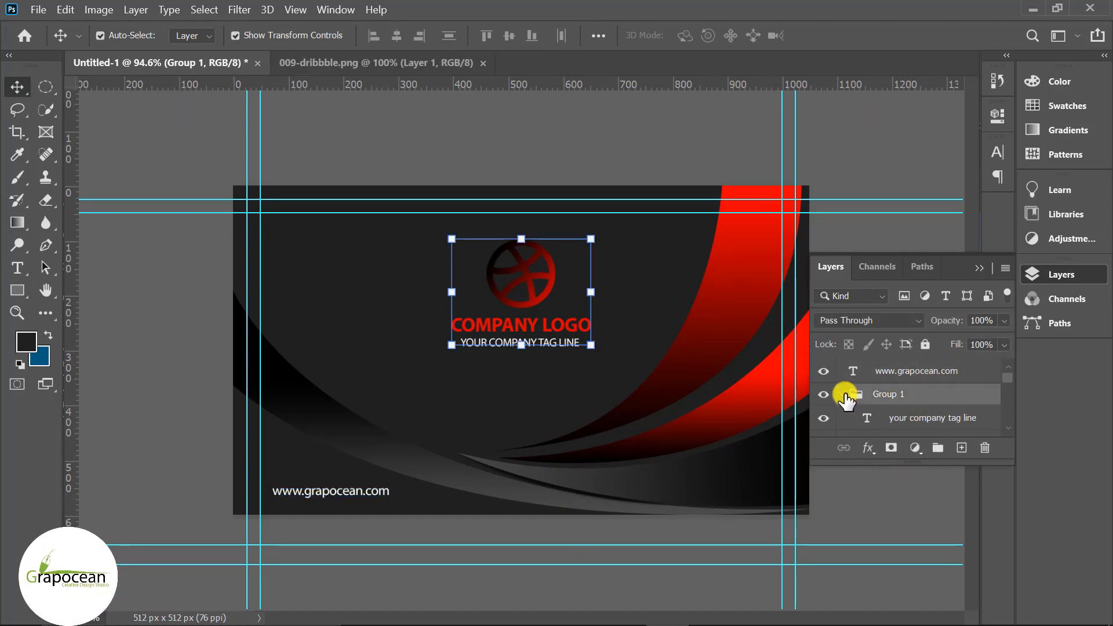
left_click(825, 395)
left_click(827, 396)
left_click(511, 152)
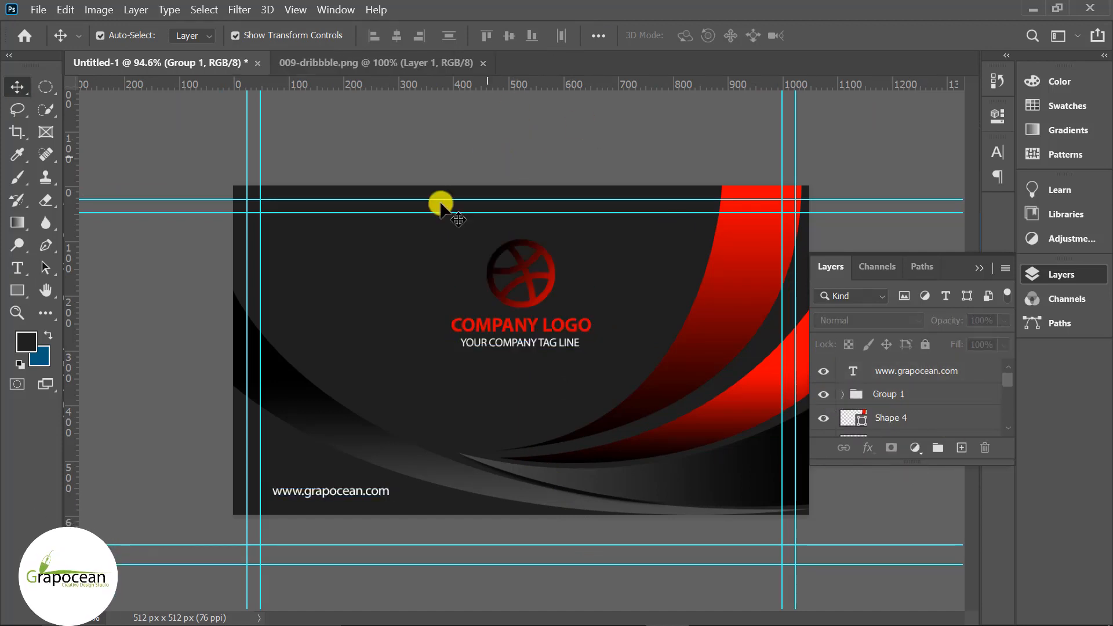
key("ctrl+minus")
key("ctrl+minus")
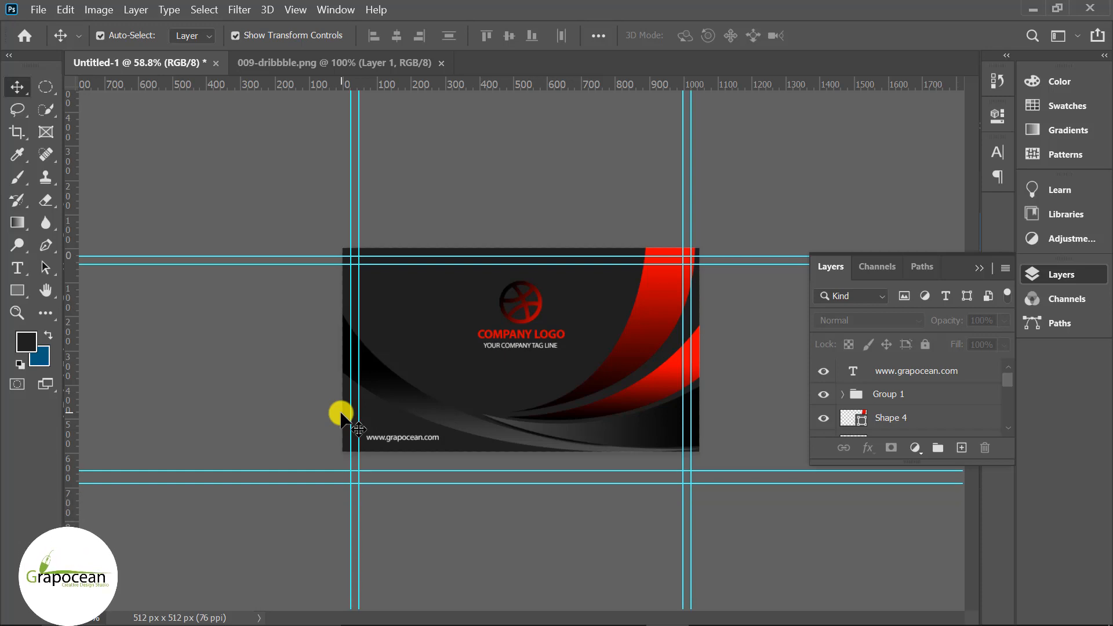
- Stamp all visible layers into a new Layer 2 with Ctrl+Alt+Shift+E and hide it
left_click(925, 374)
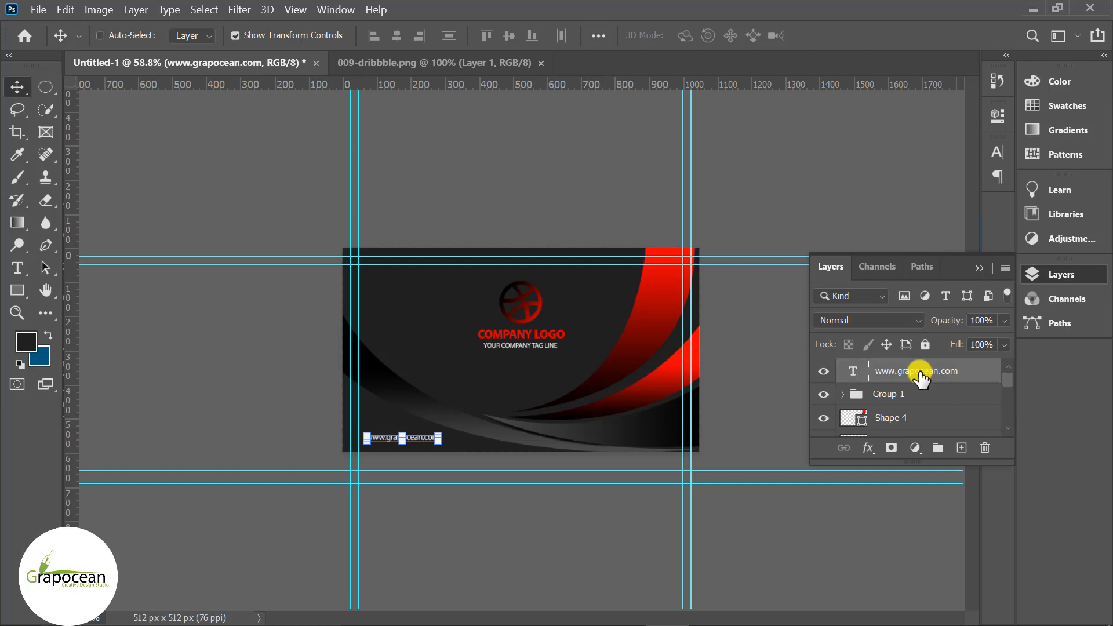
key("ctrl+alt+shift+e")
left_click(800, 513, "ctrl")
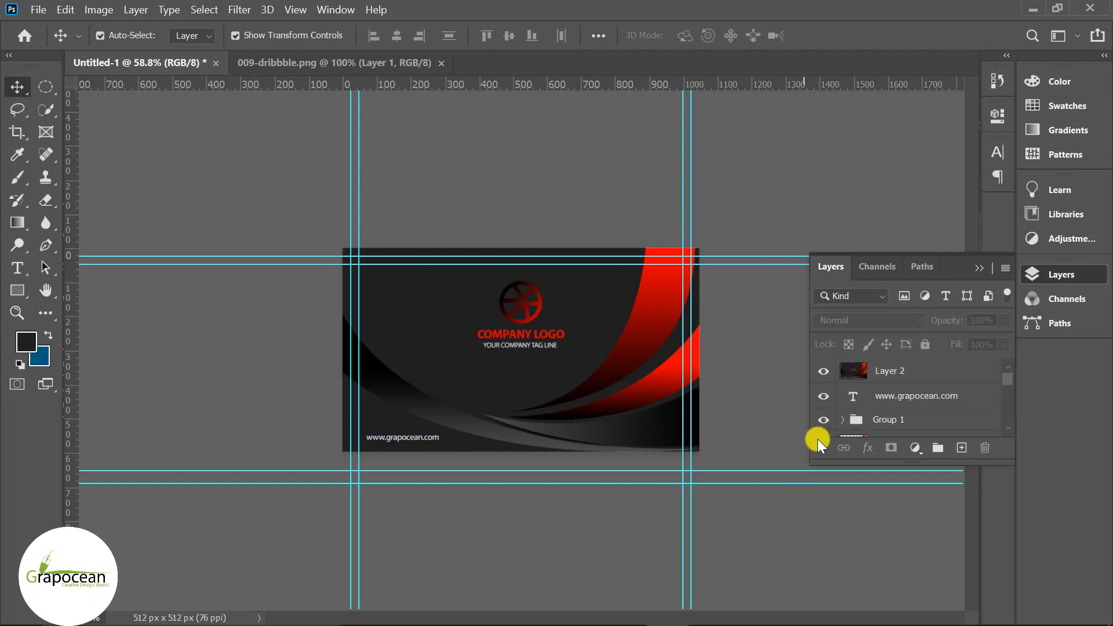
left_click(653, 315)
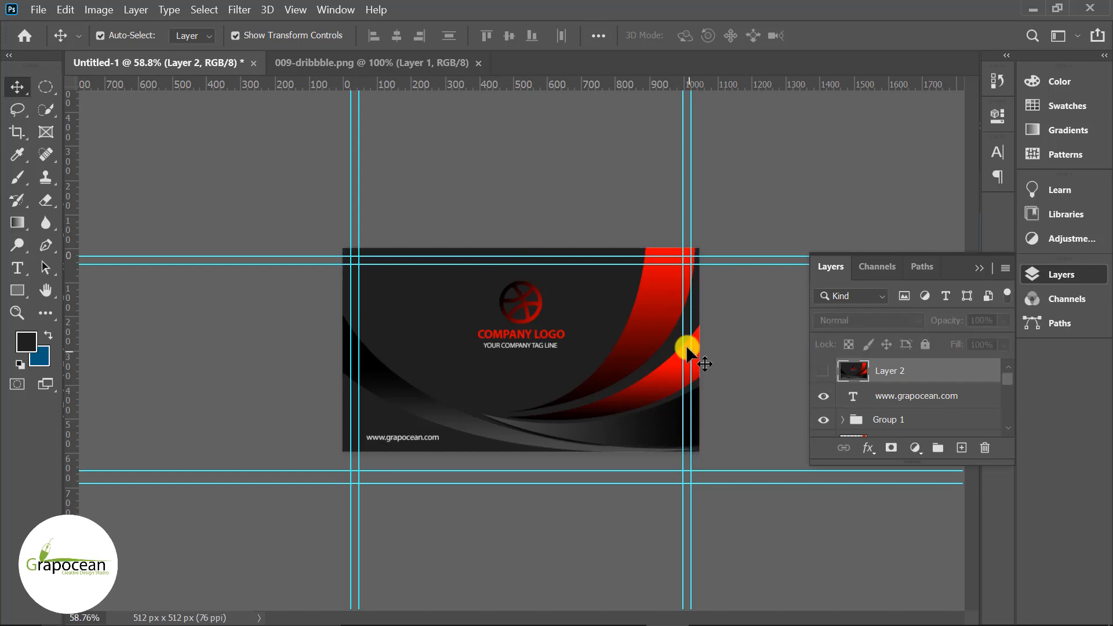
- Select the red swoosh and the dark left curve for free transform
left_click(647, 325)
key("ctrl+t")
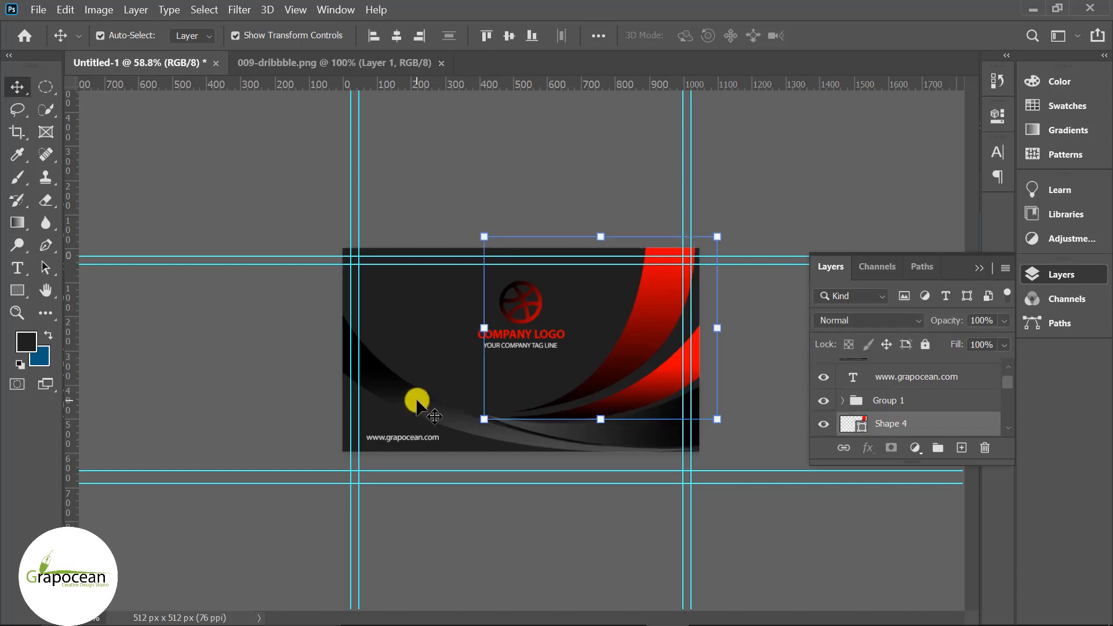
scroll(677, 429, "up", 1)
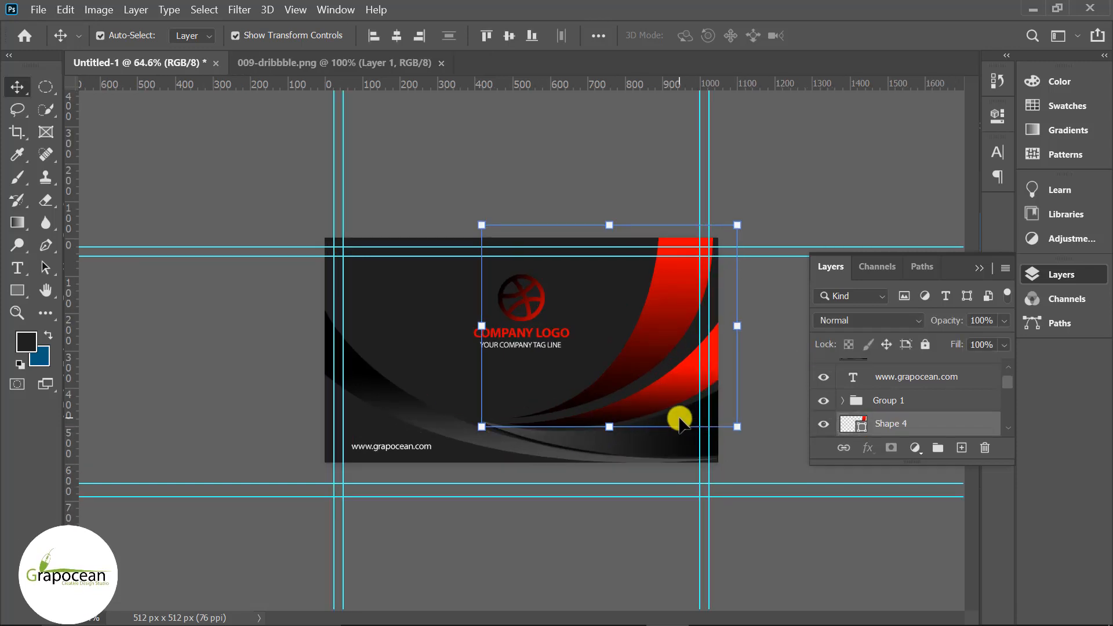
left_click(394, 400, "shift")
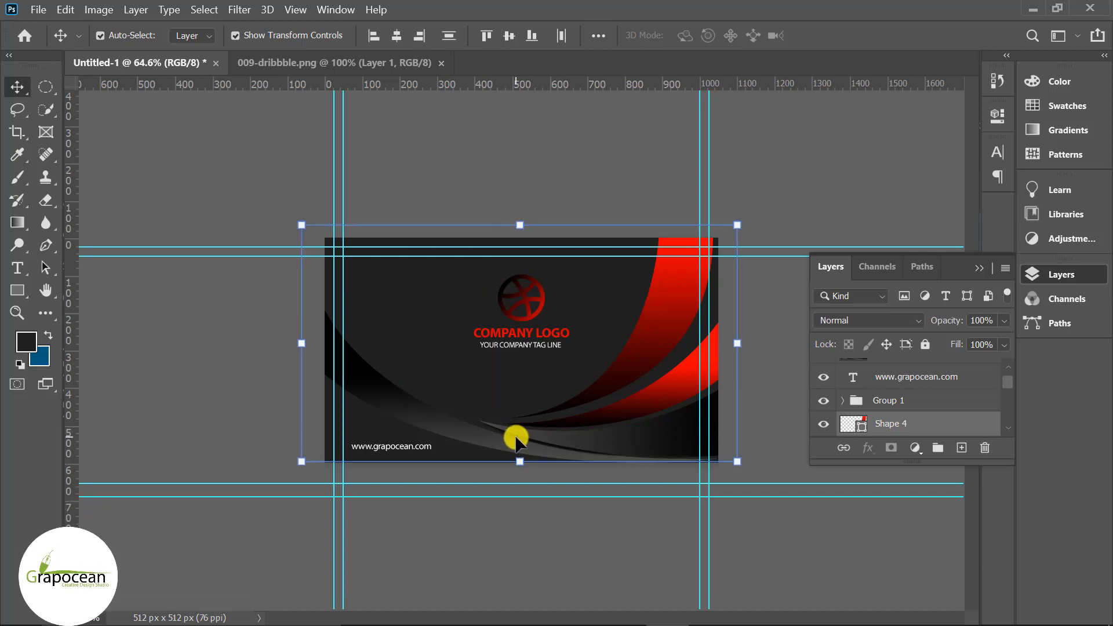
- Group the Shape 5 through Shape 1 swoosh layers into Group 2
scroll(909, 422, "down", 3)
left_click(887, 399)
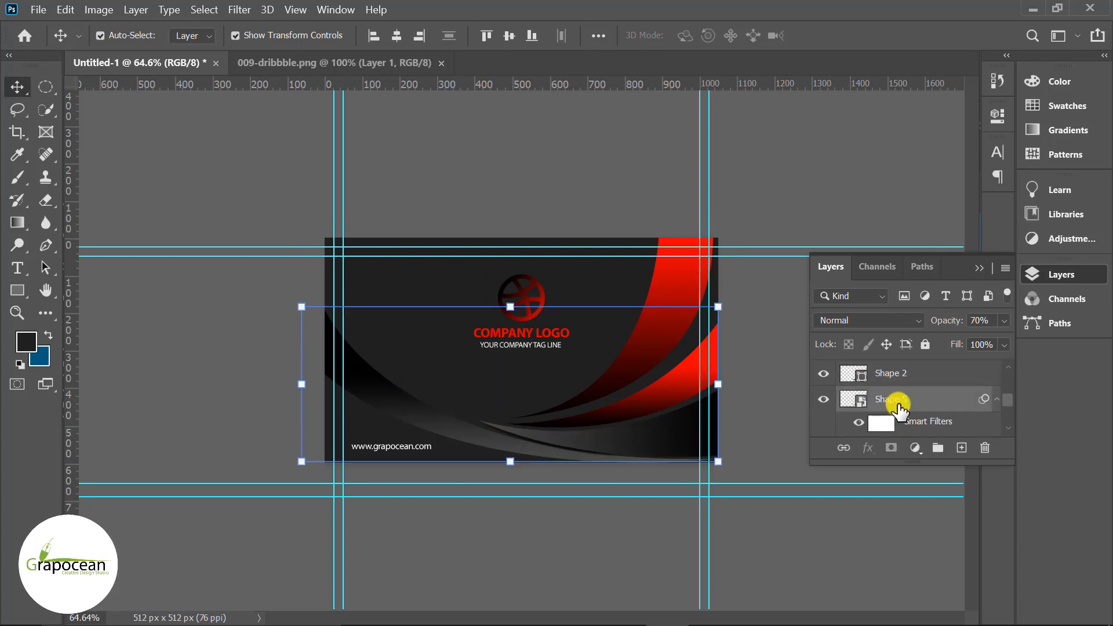
scroll(890, 399, "down", 2)
scroll(905, 406, "up", 4)
scroll(906, 408, "up", 4)
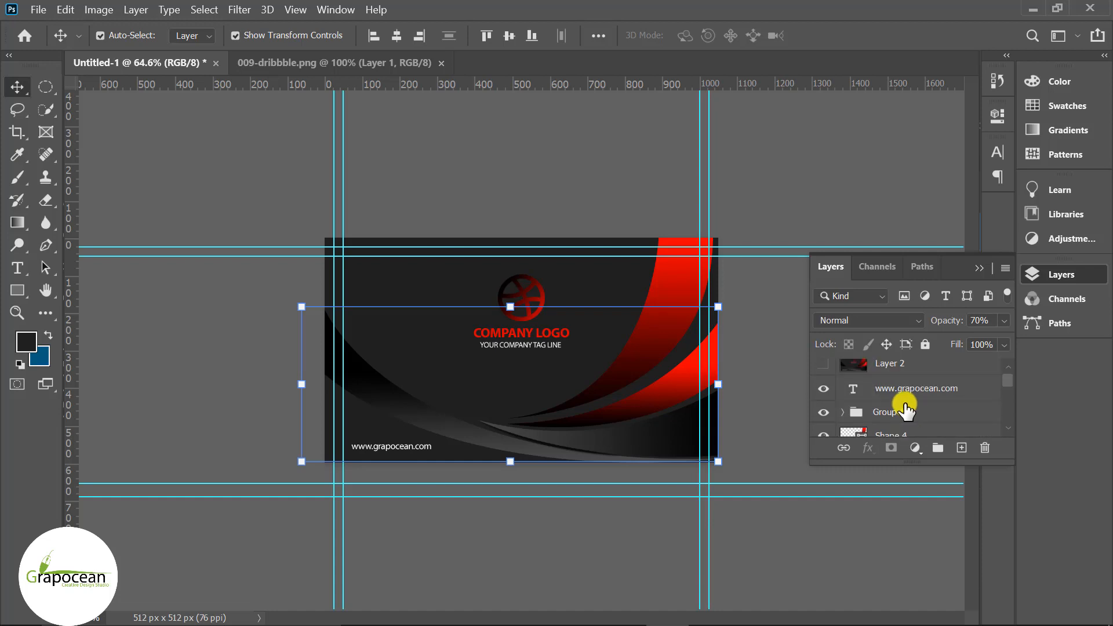
scroll(903, 408, "down", 2)
left_click(900, 410)
scroll(901, 408, "down", 2)
scroll(900, 409, "up", 4)
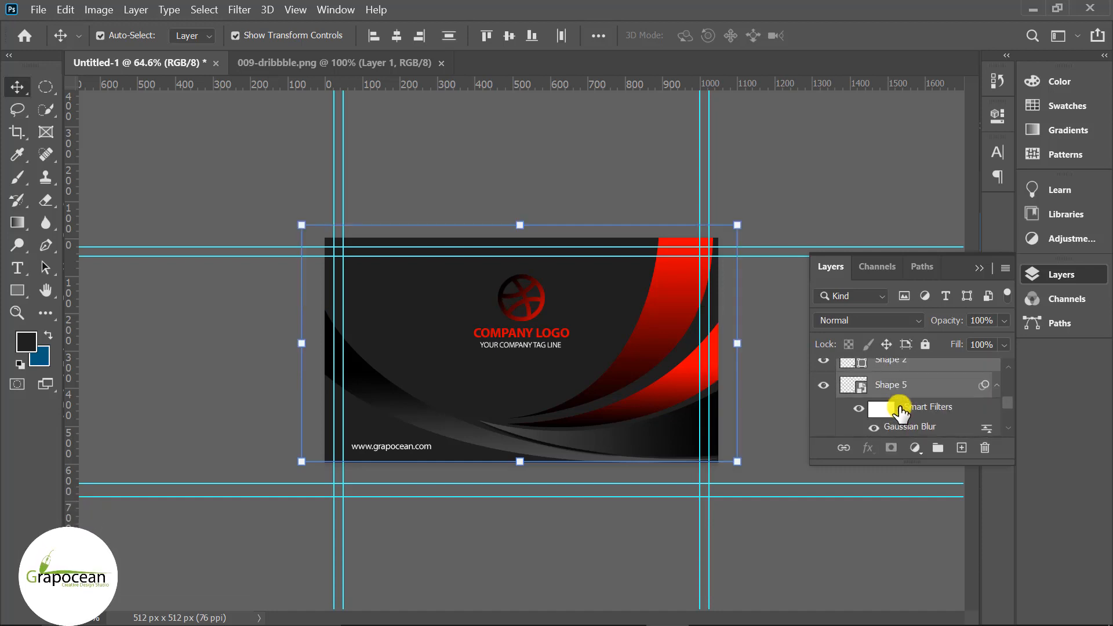
scroll(902, 407, "down", 2)
key("ctrl+g")
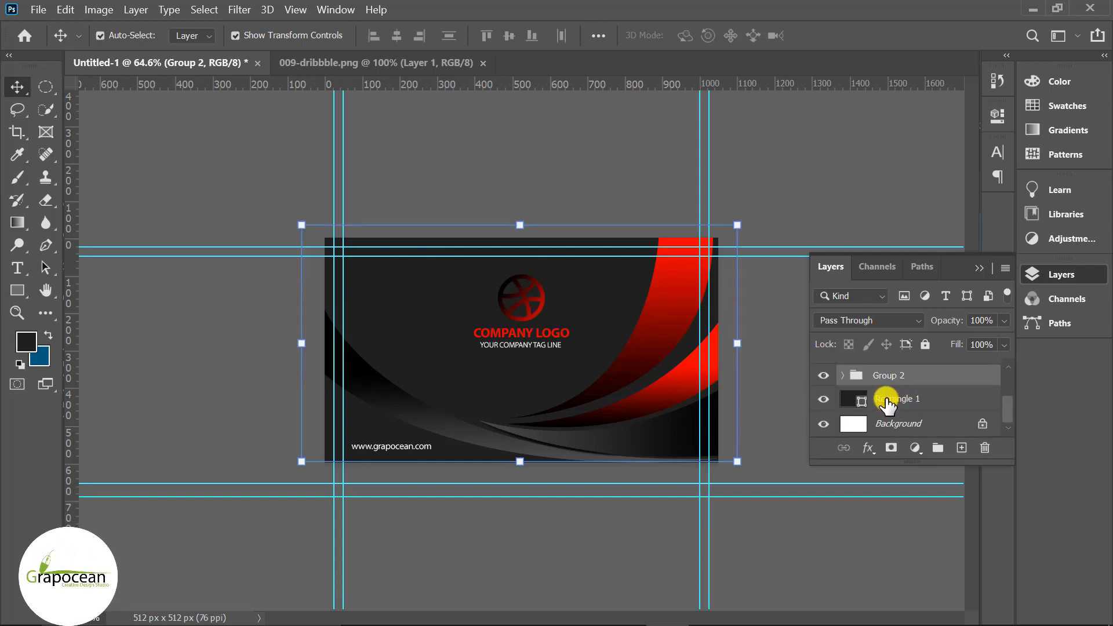
- Toggle Group 2 and the dark card background on and off to verify them
scroll(858, 401, "up", 1)
left_click(824, 401)
left_click(824, 401)
scroll(933, 409, "down", 1)
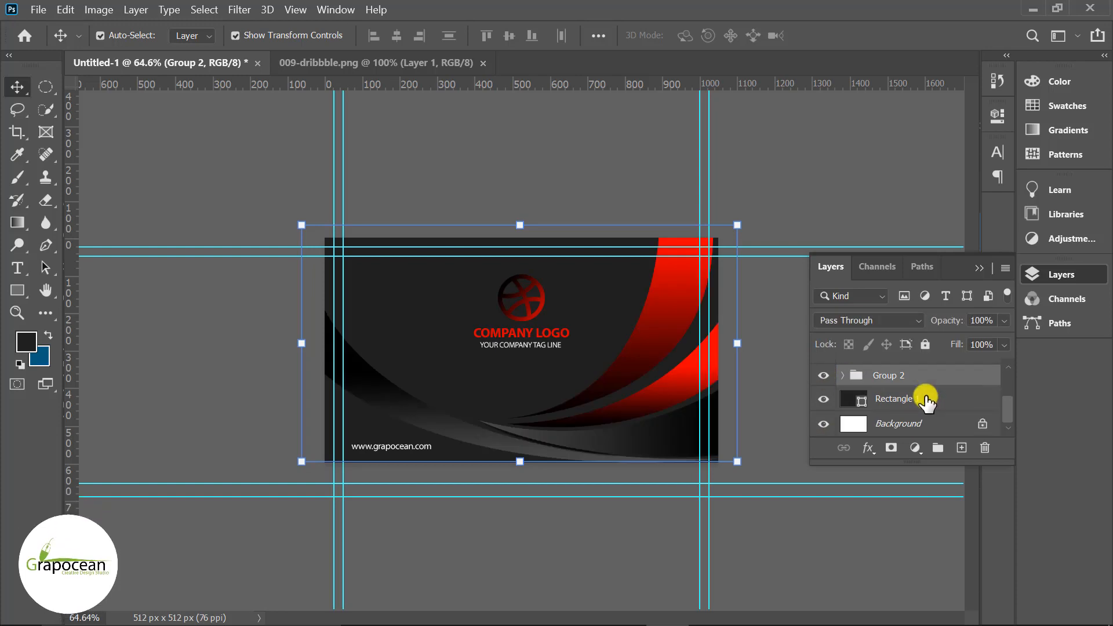
left_click(826, 401)
left_click(826, 401)
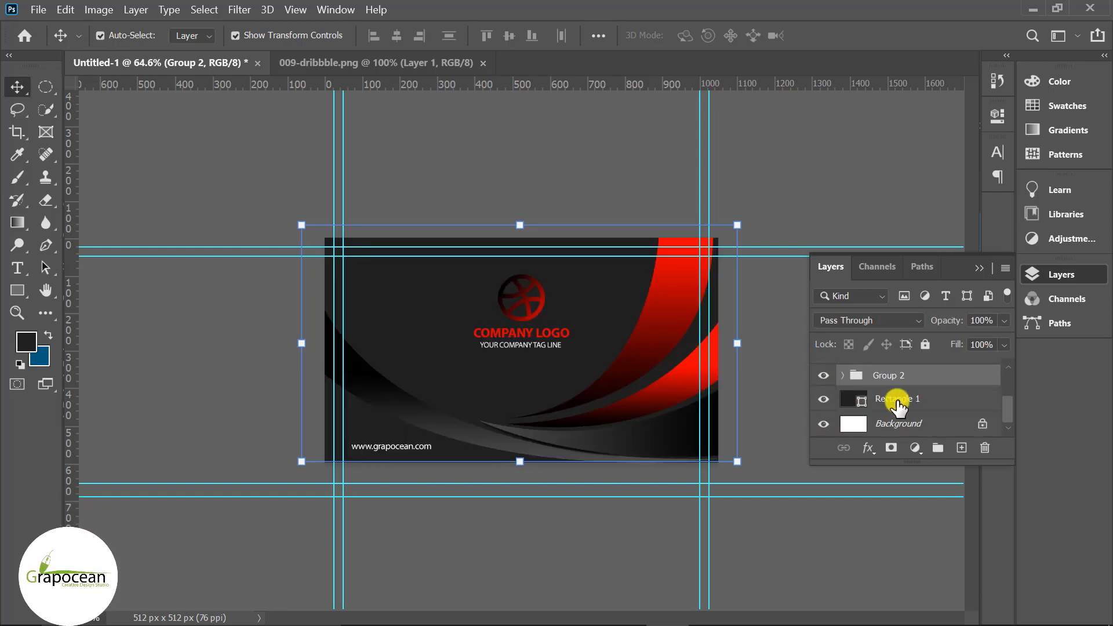
- Hide the company logo group, leaving only the dark card and swooshes
scroll(899, 402, "up", 3)
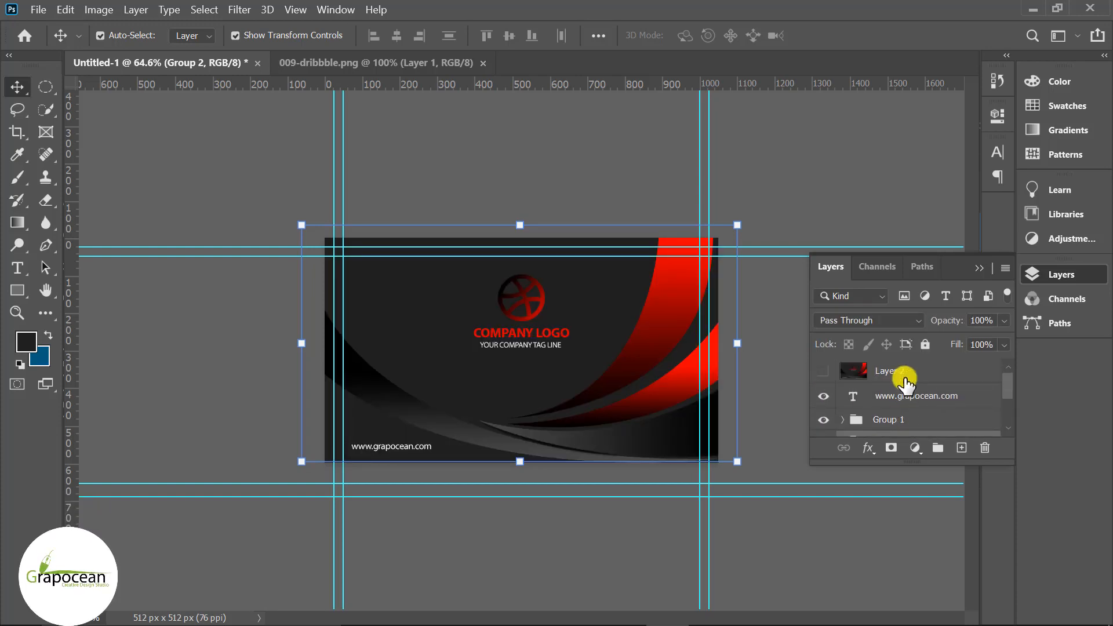
scroll(903, 380, "down", 1)
scroll(906, 382, "up", 1)
scroll(907, 383, "down", 1)
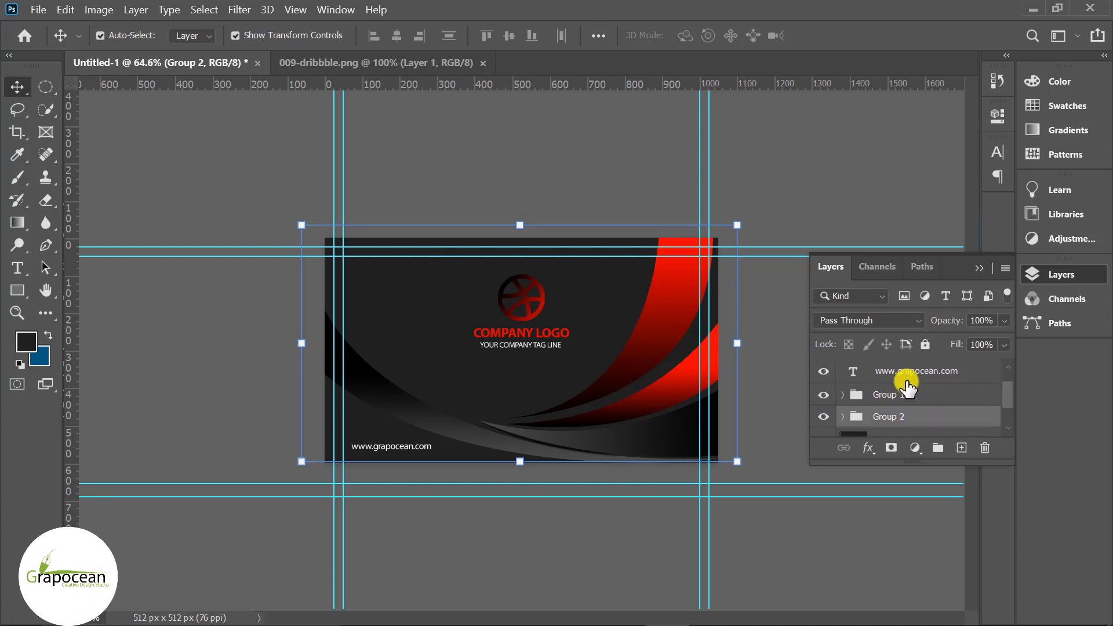
scroll(887, 388, "up", 1)
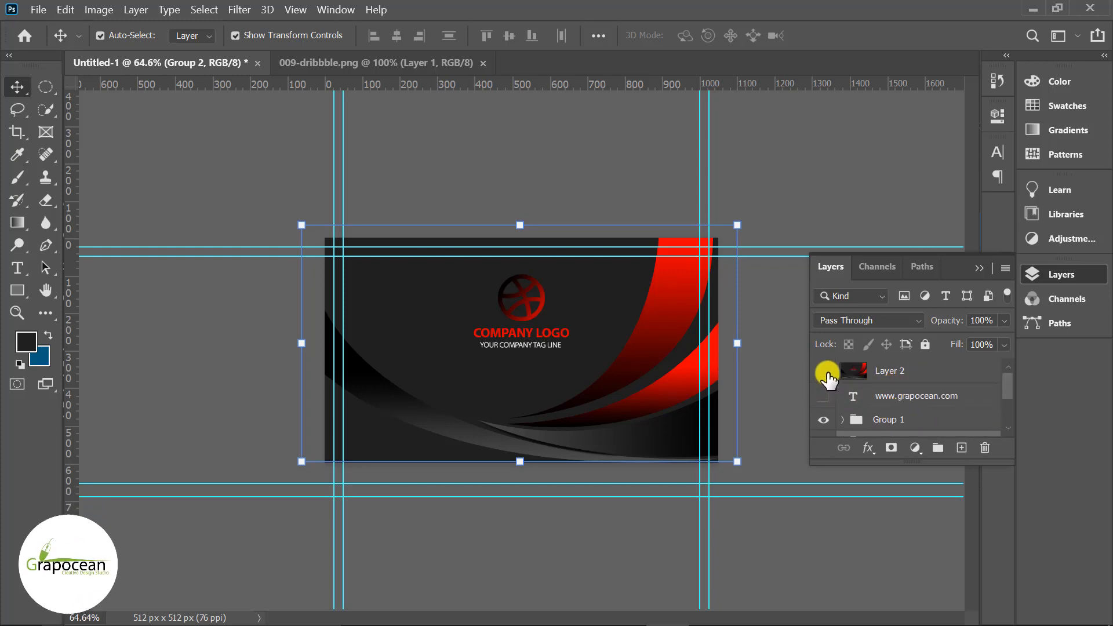
left_click(824, 421)
scroll(835, 420, "down", 3)
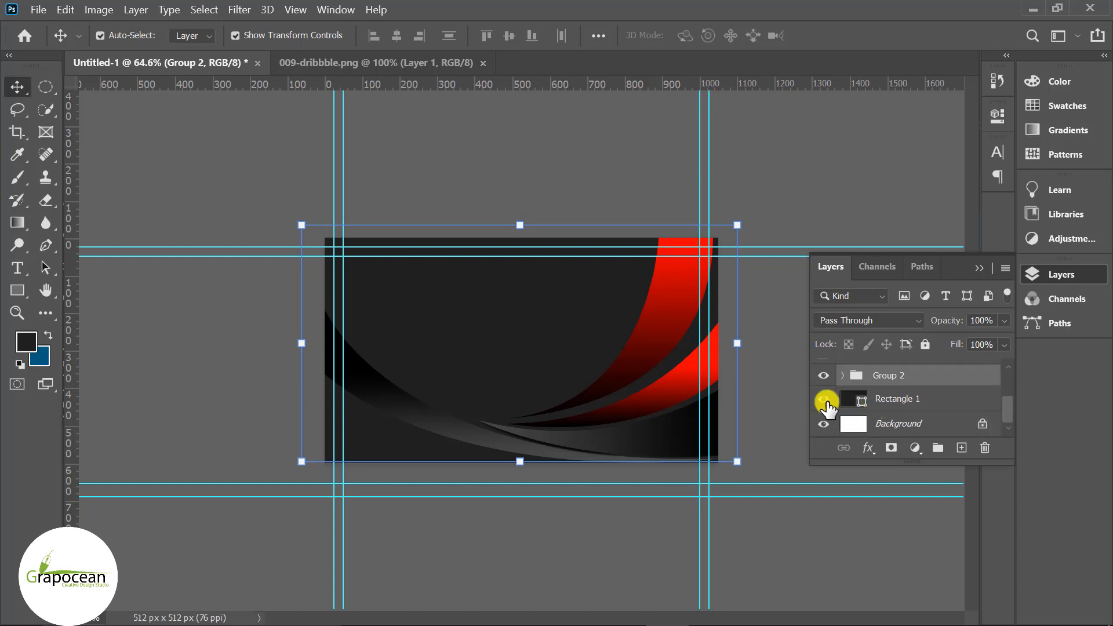
left_click(826, 400)
left_click(826, 400)
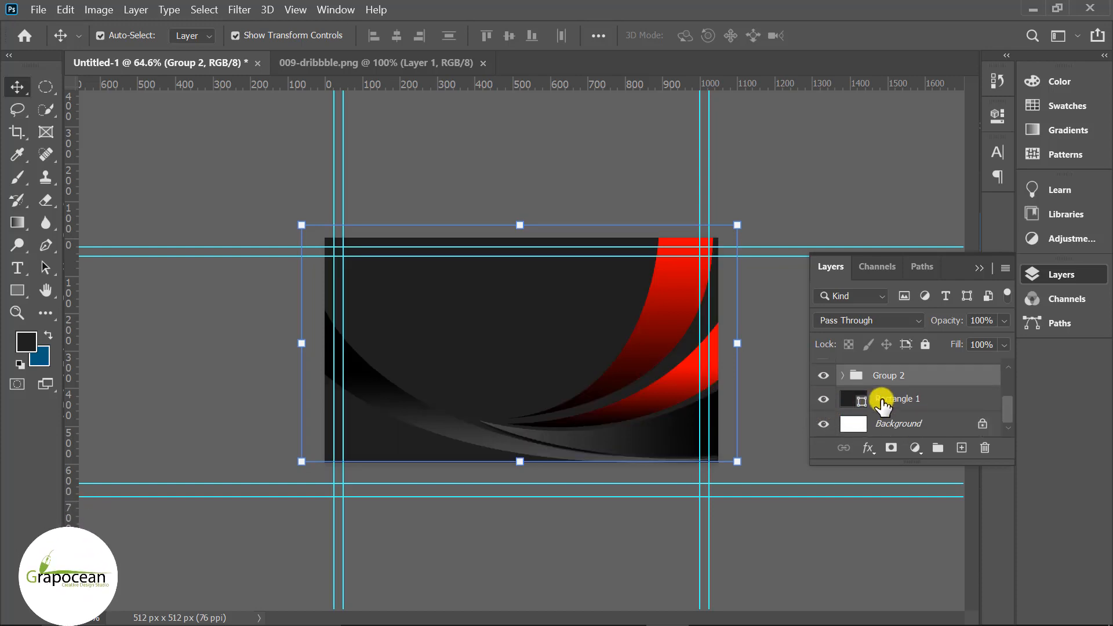
- Duplicate Group 2 and flip the copy vertically
key("ctrl+j")
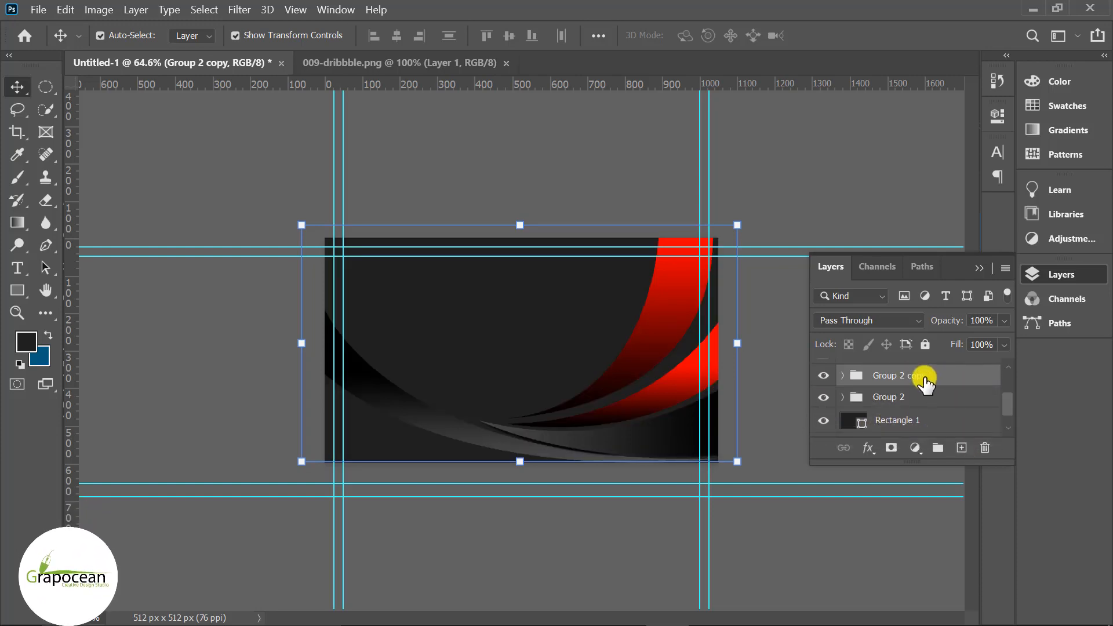
key("ctrl+t")
left_click(649, 276)
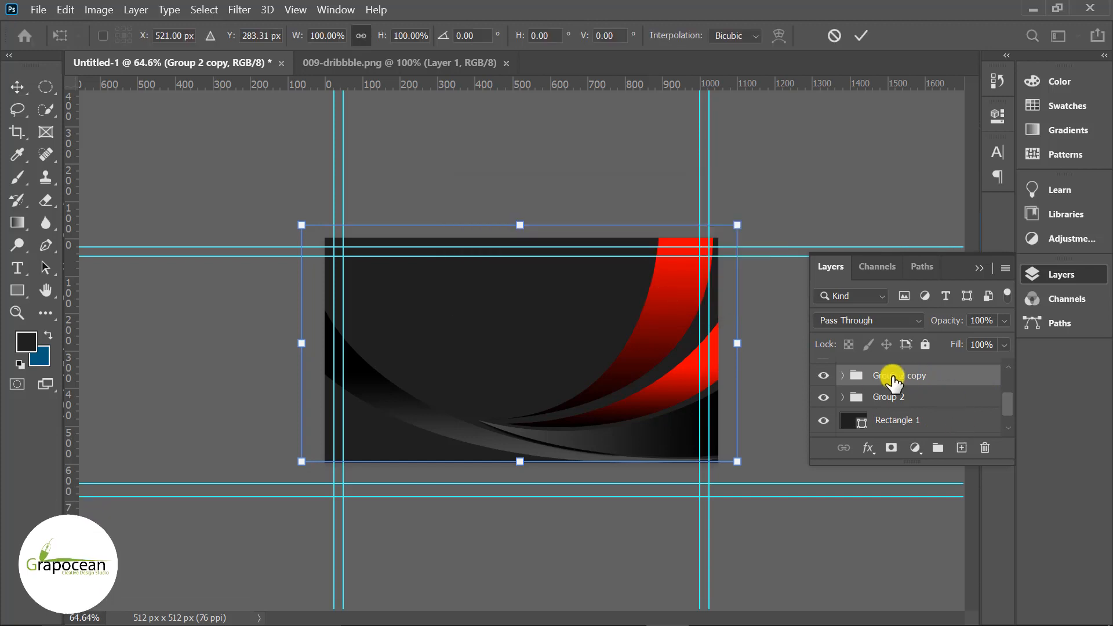
right_click(660, 358)
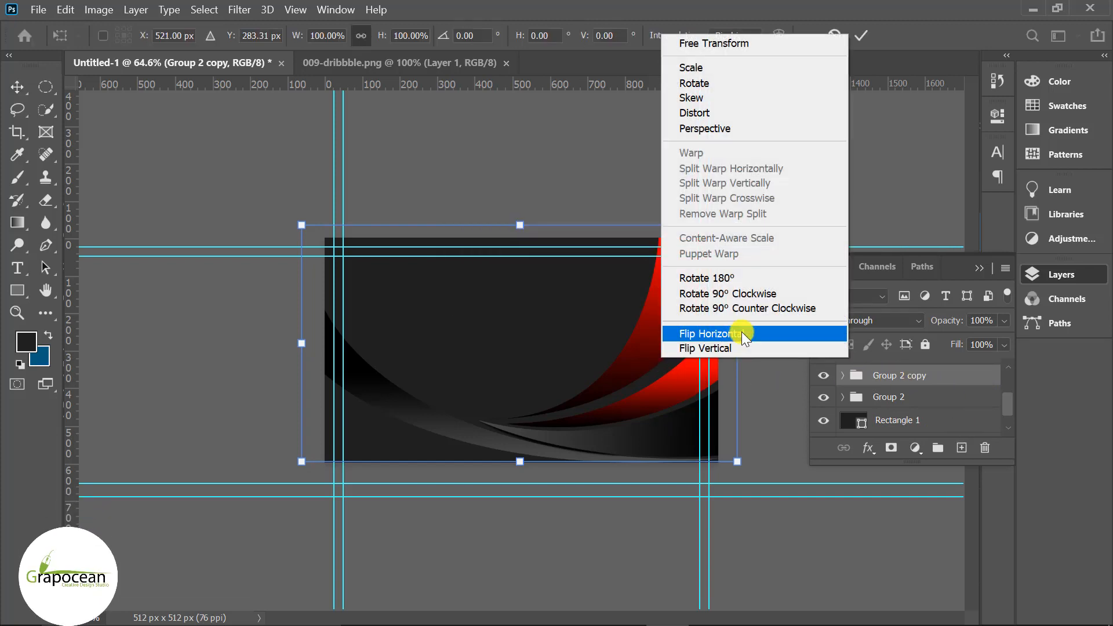
left_click(742, 331)
key("ctrl+z")
right_click(671, 385)
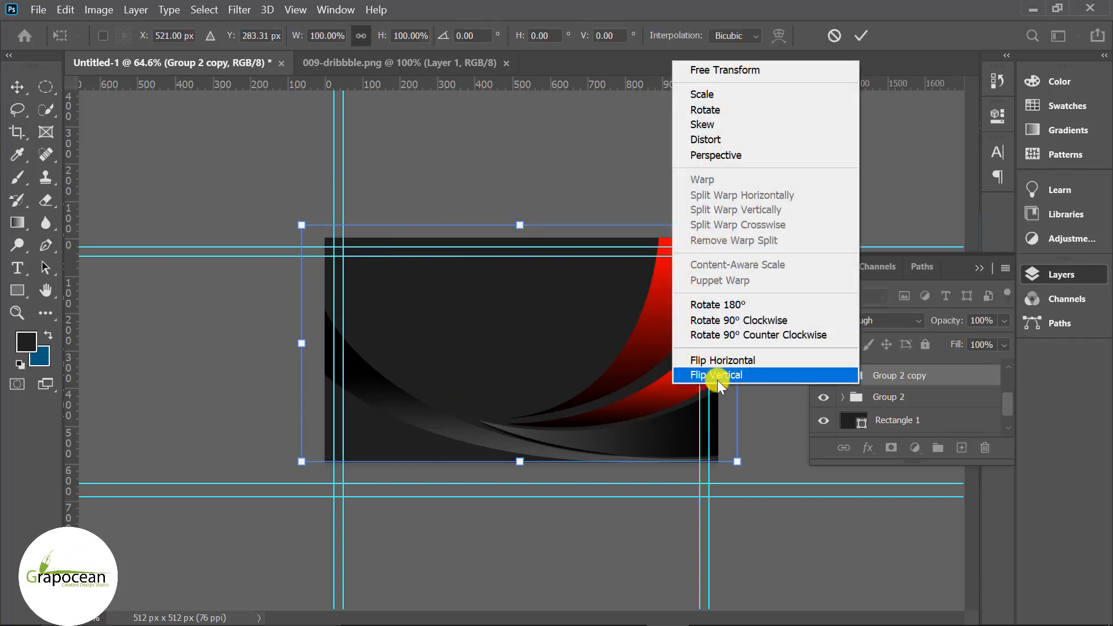
left_click(719, 379)
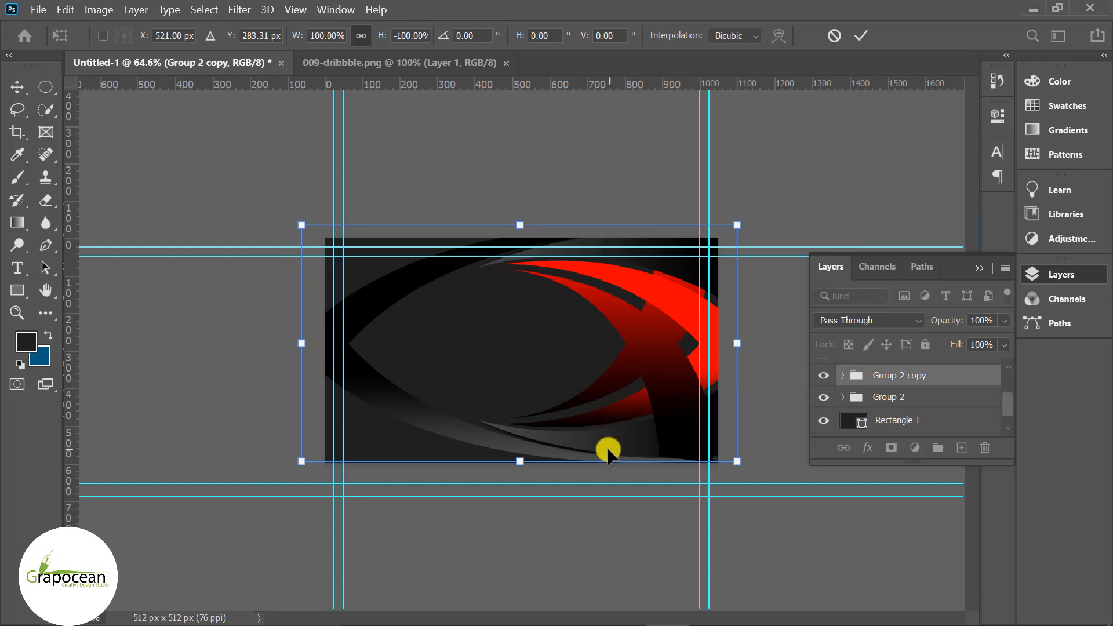
key("Return")
- Hide the original Group 2 and nudge the flipped copy down four steps
left_click(823, 397)
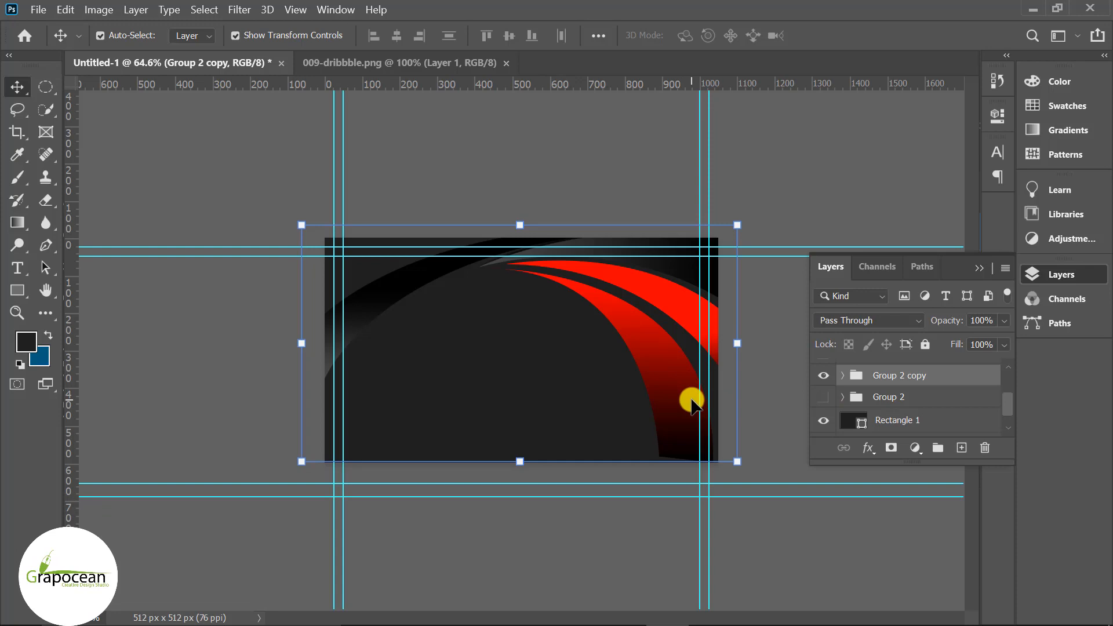
left_click(676, 387)
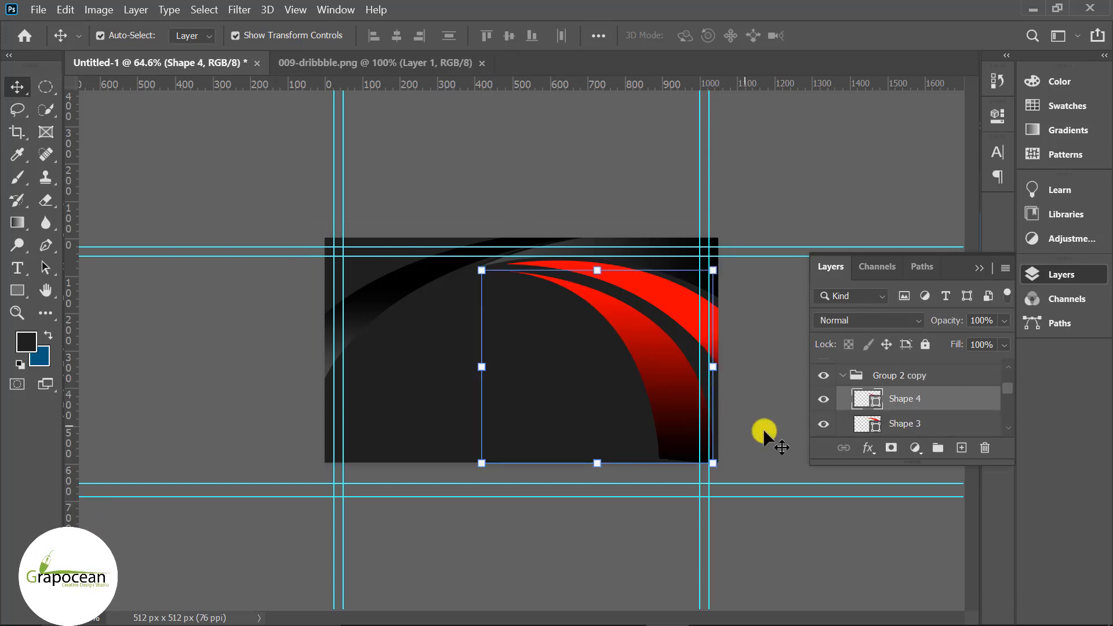
left_click(844, 376)
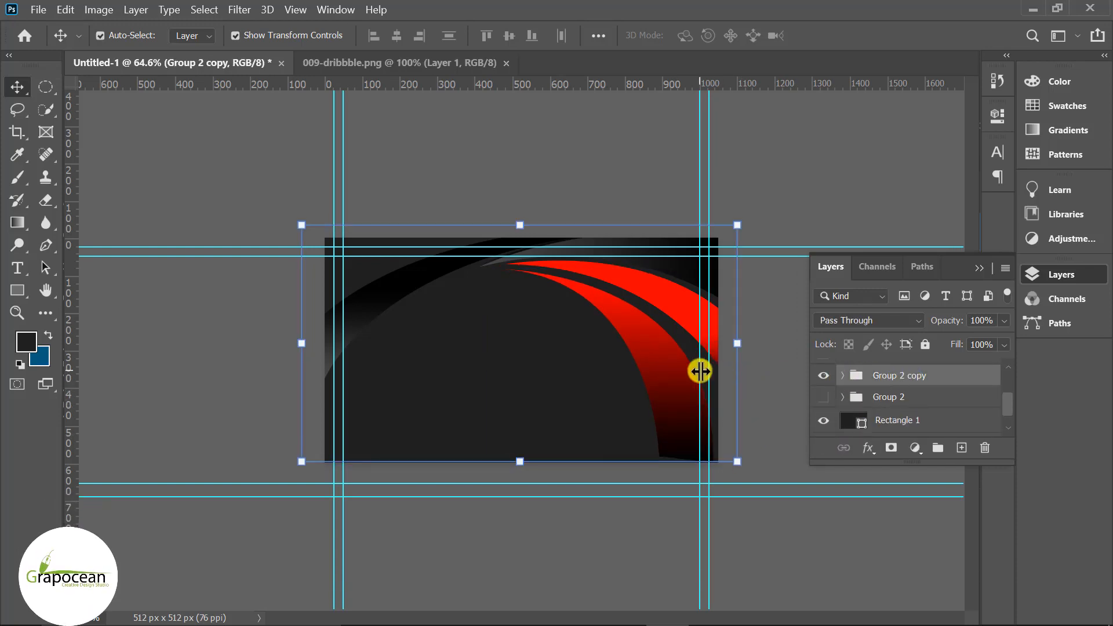
key("Down")
key("Down")
key("Down")
key("Down")
key("Down")
key("Down")
key("Down")
key("Down")
key("Down")
key("Down")
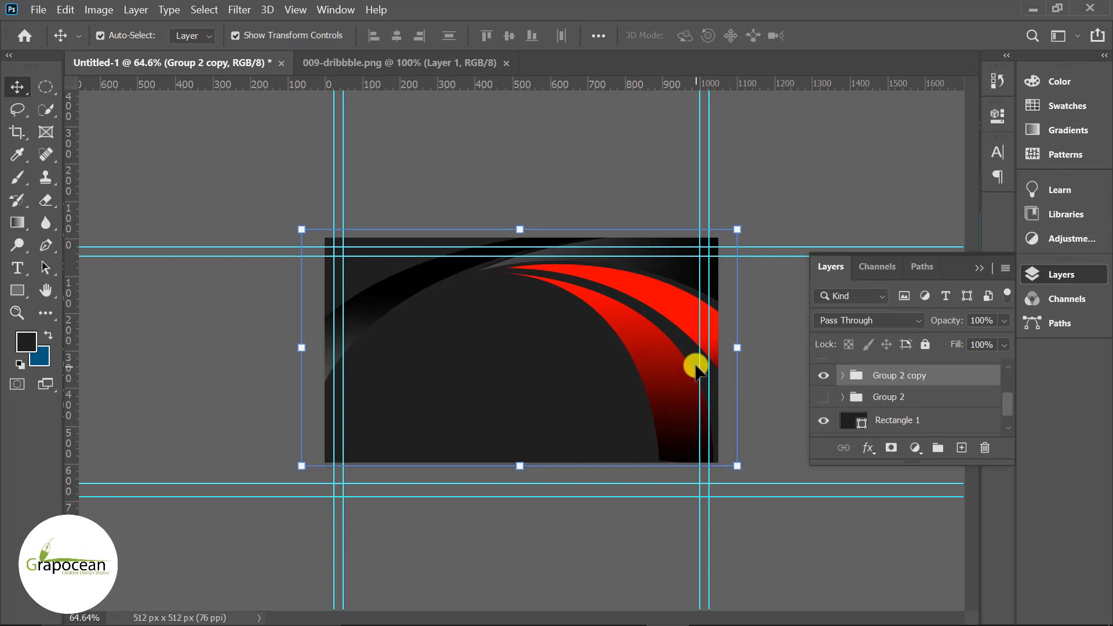
key("Down")
key("Down")
key("Down")
key("Down")
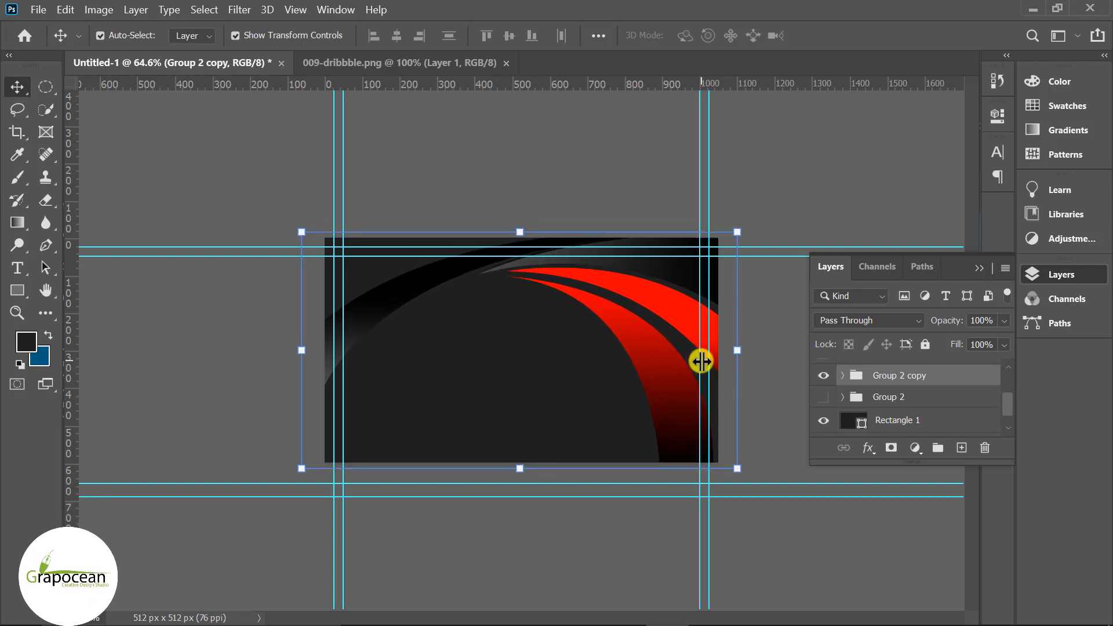
key("Down")
key("Down")
key("Down")
key("Down")
key("Down")
key("Down")
key("Down")
key("Down")
key("Down")
key("Down")
key("Down")
key("Down")
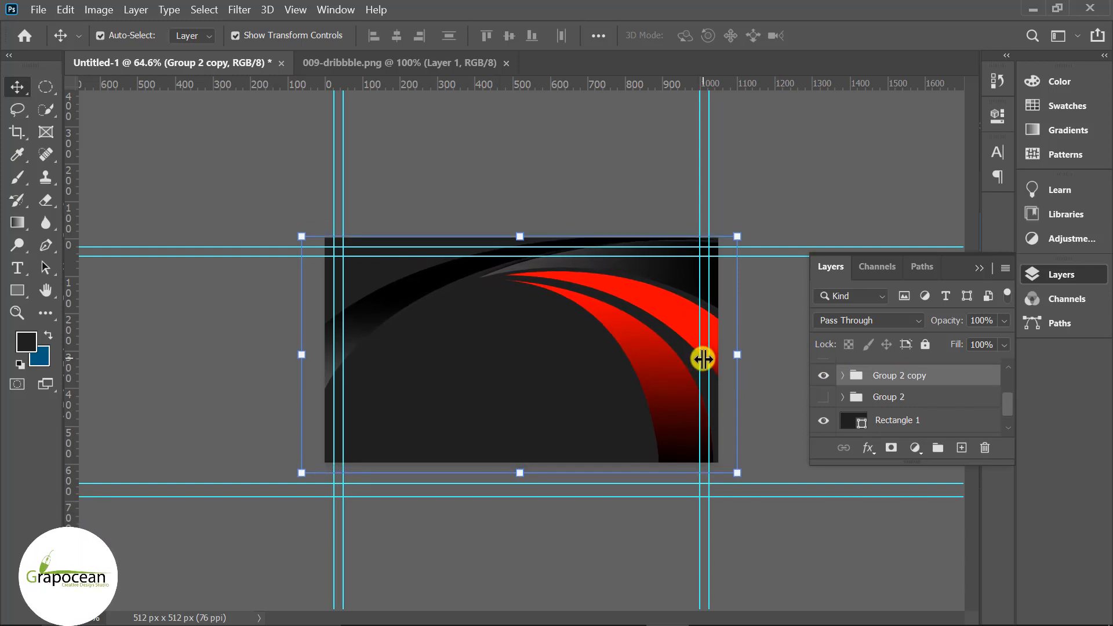
key("Down")
key("Down")
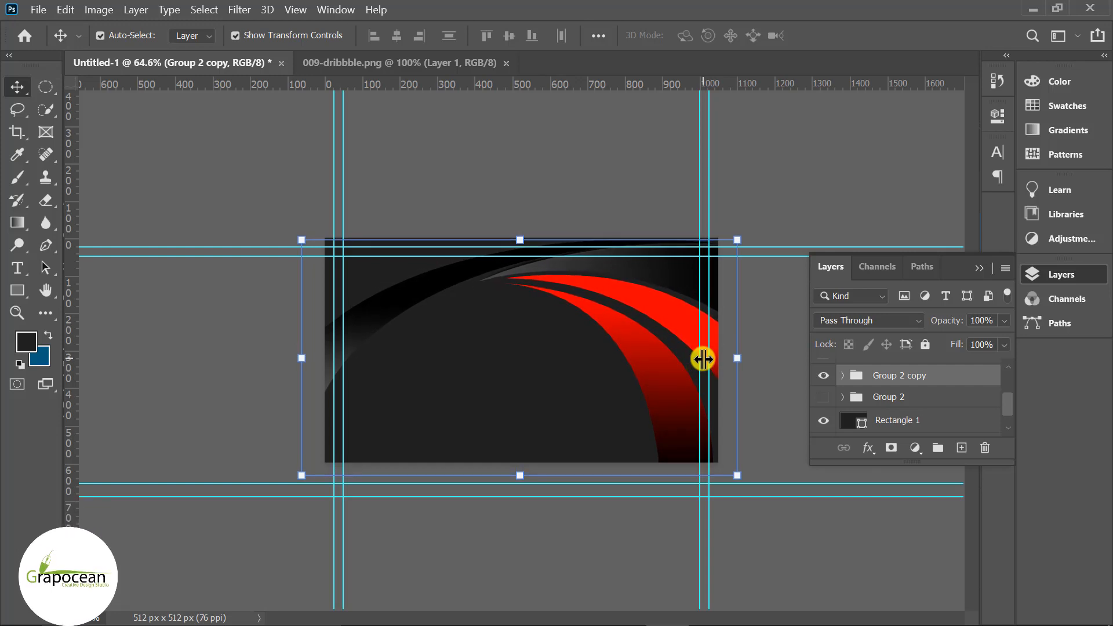
left_click(771, 406)
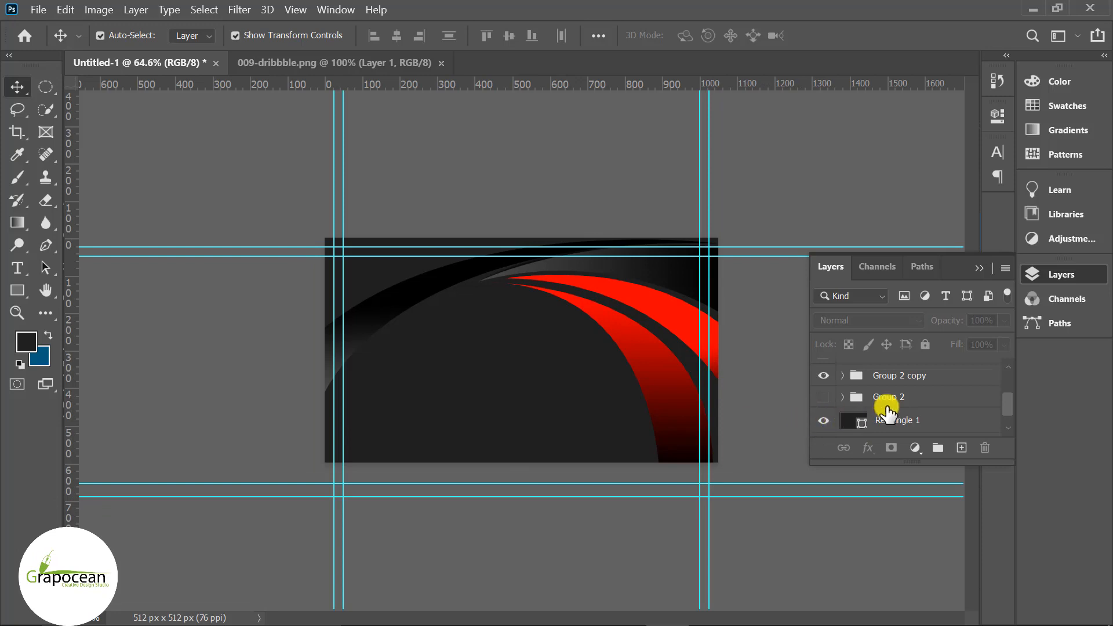
- Duplicate the logo group, shrink the copy and move it toward the top-right
scroll(883, 414, "up", 3)
left_click(822, 420)
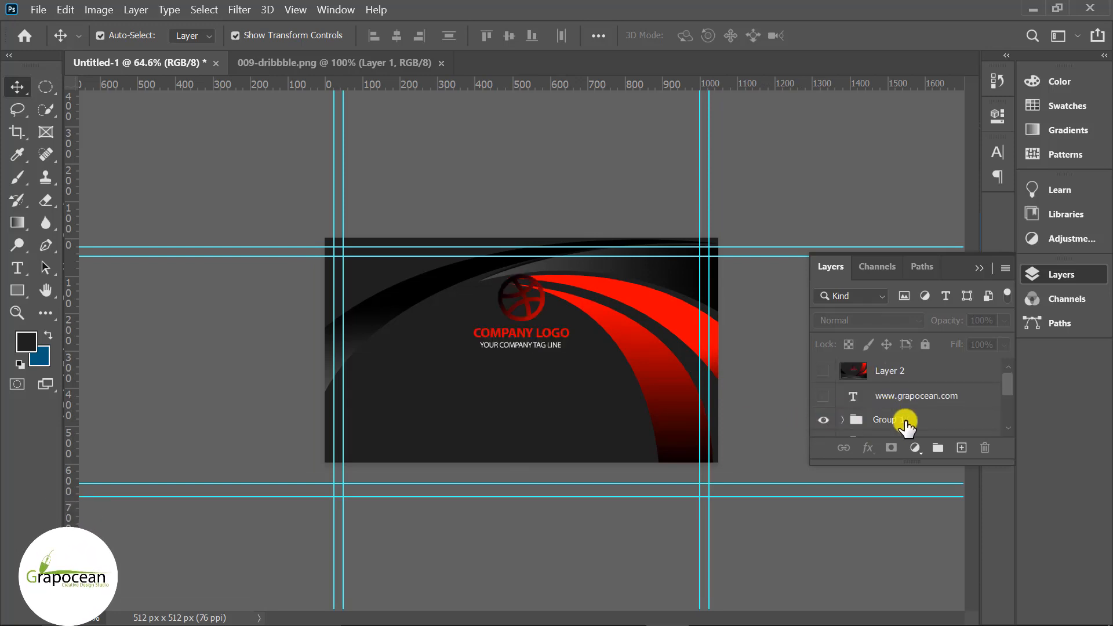
left_click_drag(906, 425, 961, 446)
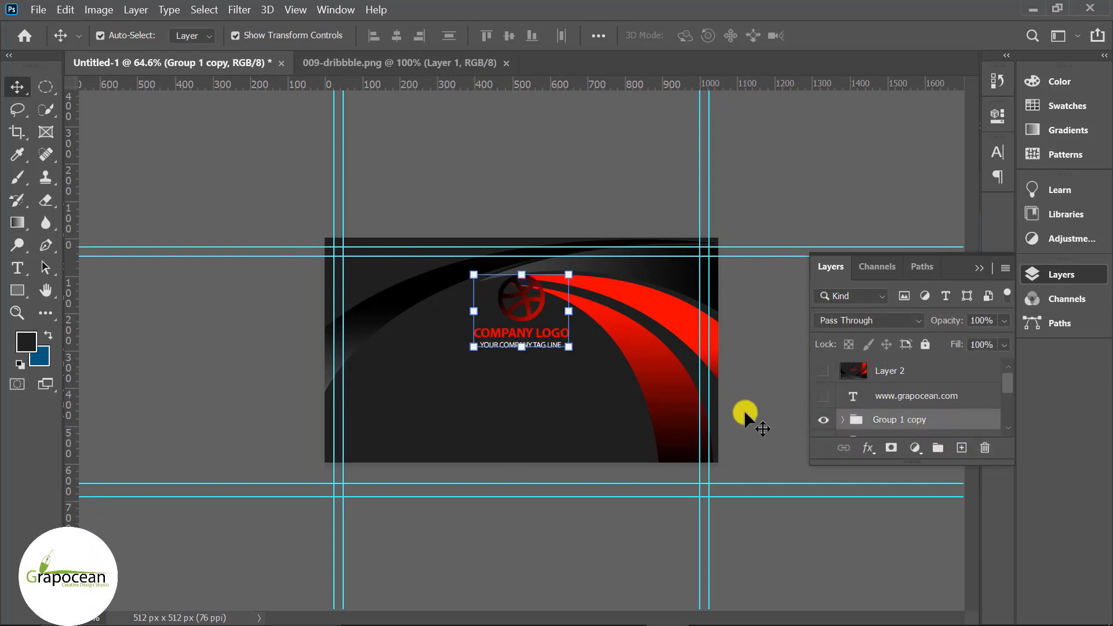
left_click_drag(571, 351, 543, 327)
left_click_drag(515, 292, 705, 276)
left_click(728, 364)
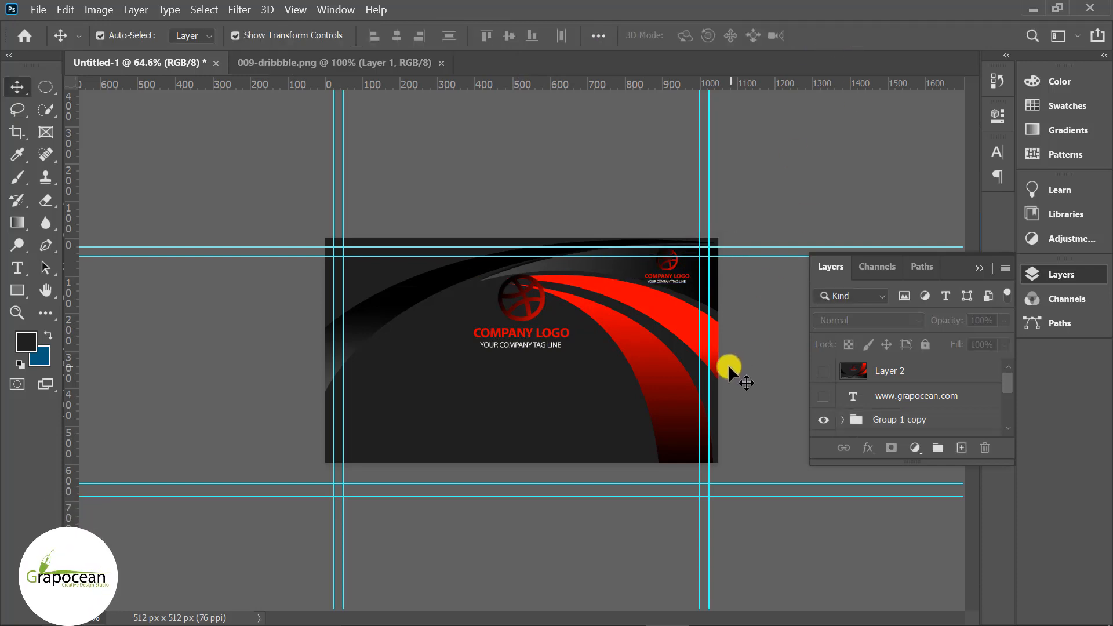
- Compare the original and flipped swooshes, then hide the large centred logo
scroll(657, 263, "up", 9)
scroll(757, 223, "down", 2)
left_click(543, 281)
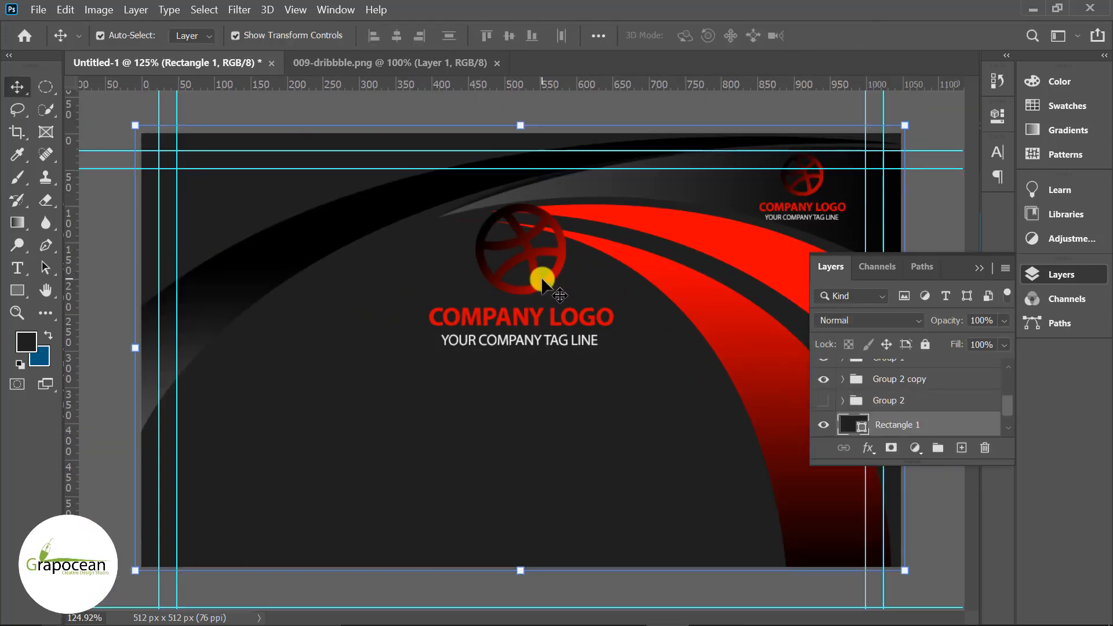
left_click(824, 402)
left_click(824, 402)
left_click(823, 380)
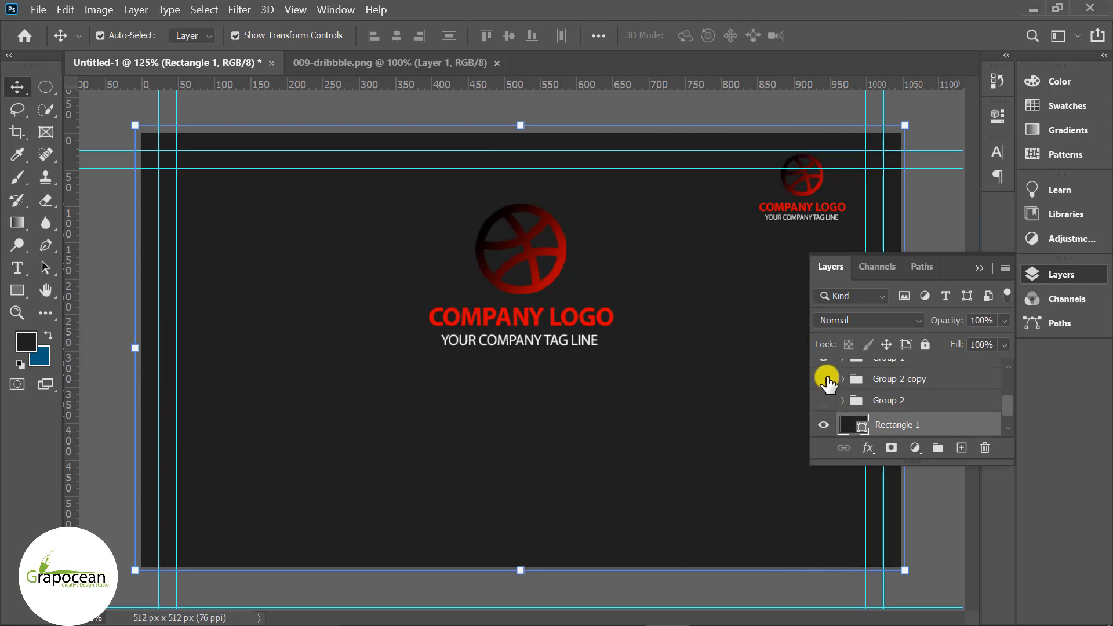
left_click(824, 380)
scroll(834, 389, "up", 1)
left_click(824, 382)
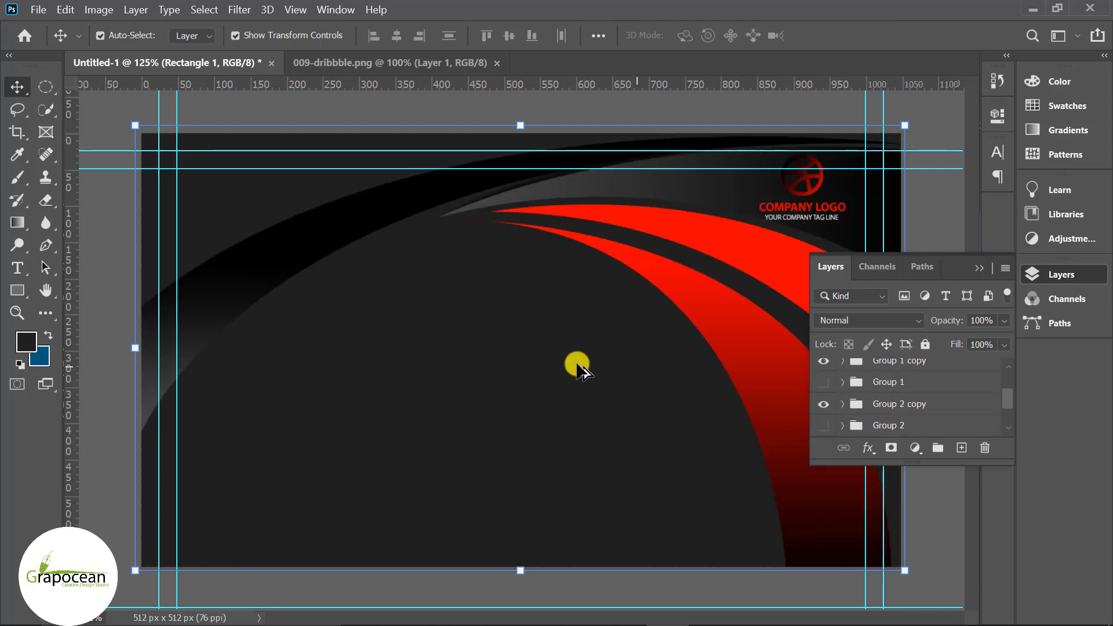
scroll(581, 364, "down", 2)
scroll(783, 223, "up", 2)
- Scale the small logo group to about 78% in the top-right corner and commit
left_click_drag(810, 192, 703, 188)
key("ctrl+z")
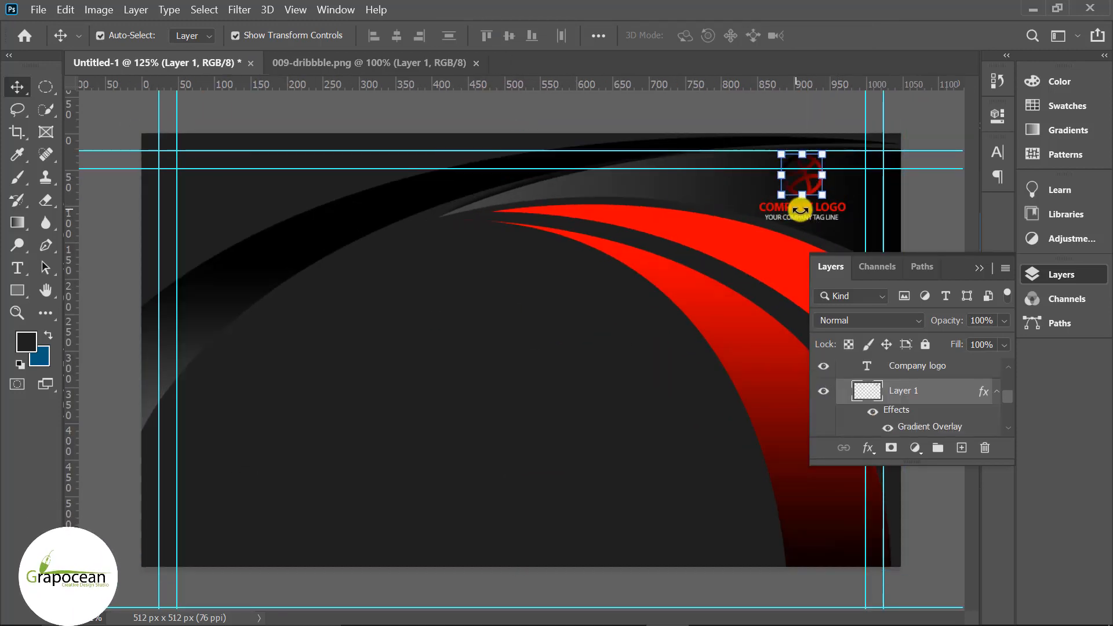
scroll(923, 411, "up", 1)
scroll(870, 403, "up", 2)
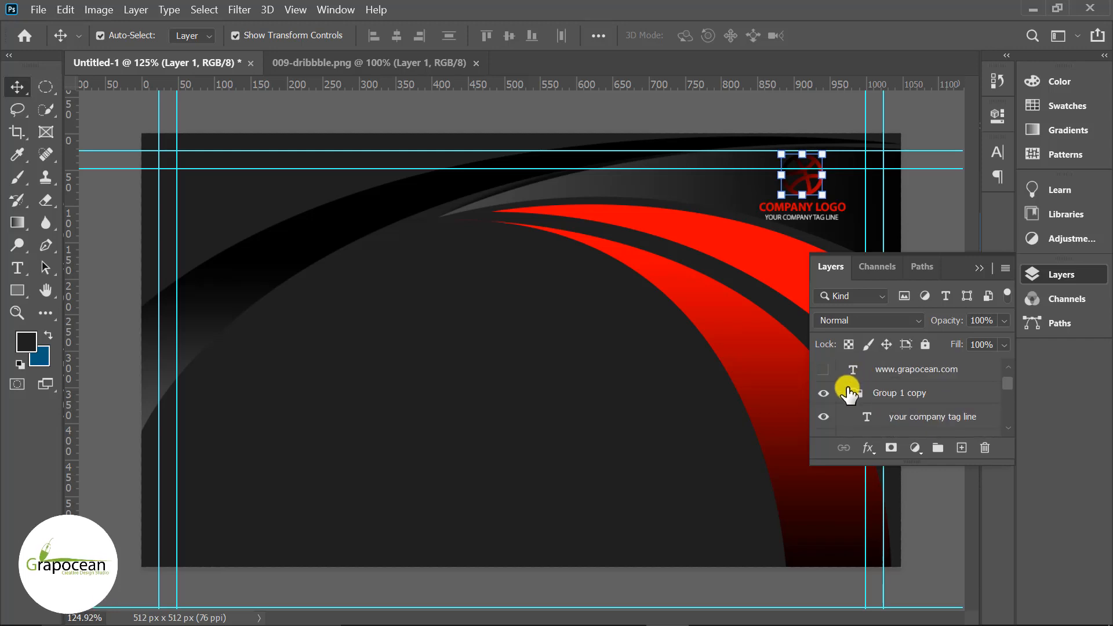
left_click(843, 394)
left_click(824, 393)
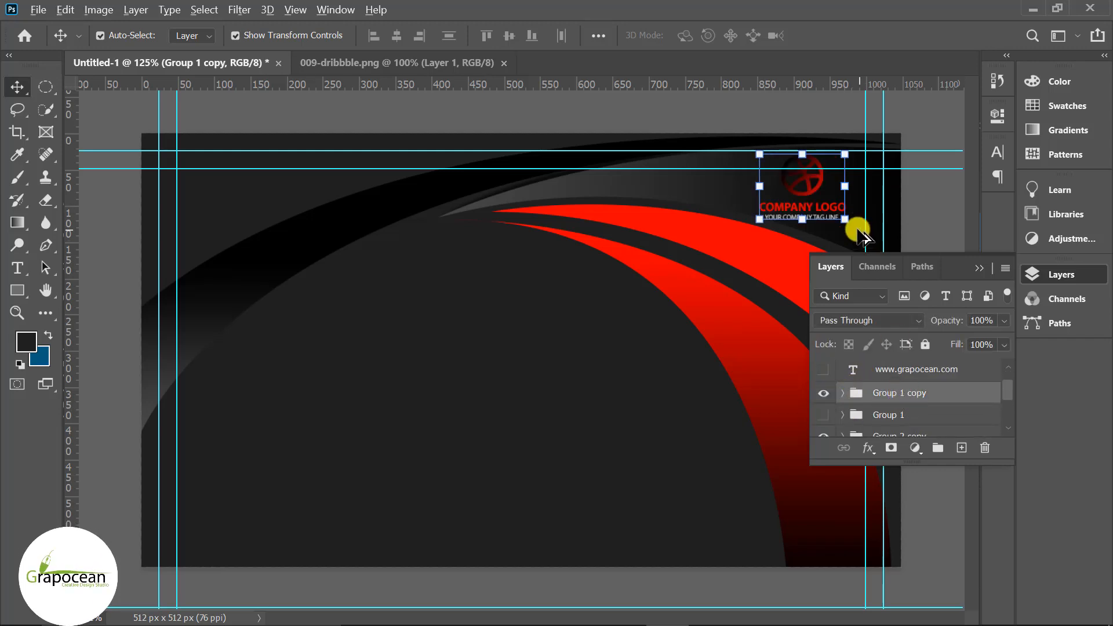
mouse_move(846, 220)
left_mouse_down()
mouse_move(832, 196)
mouse_move(836, 212)
left_mouse_up()
key("ctrl+z")
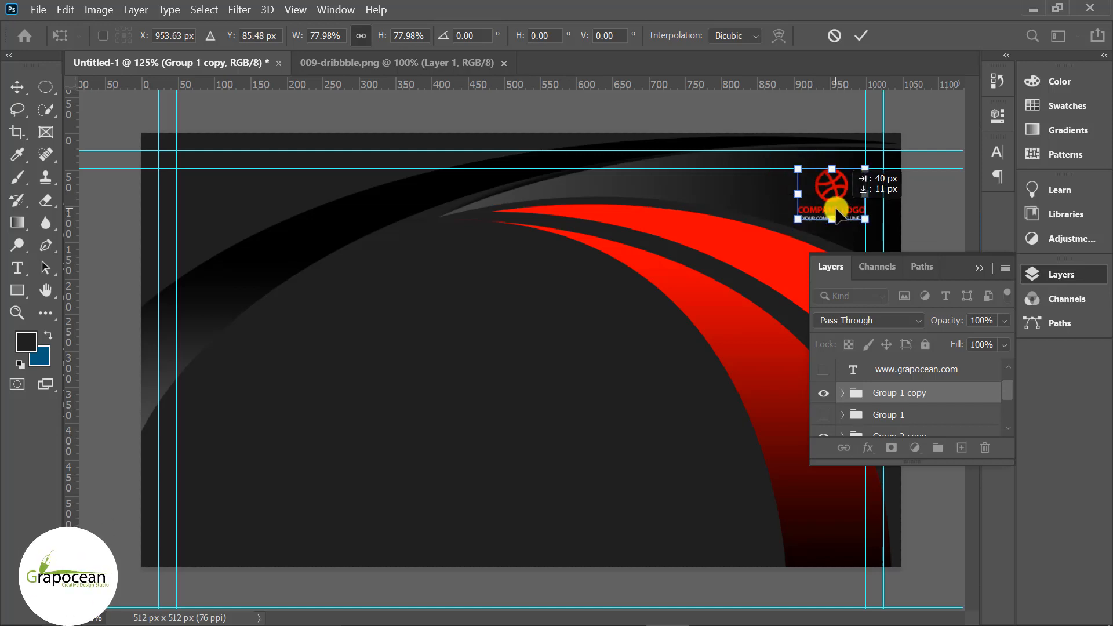
left_click(875, 31)
left_click(925, 224)
scroll(688, 235, "down", 3)
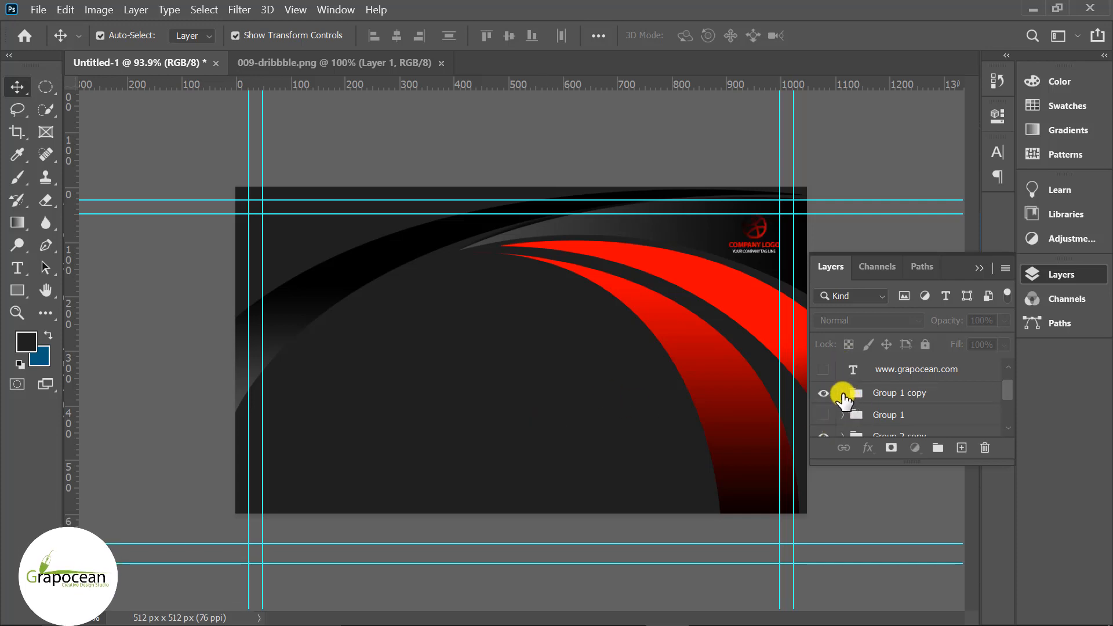
- Expand the logo group, hide the Company logo text and select the icon layer
left_click(842, 395)
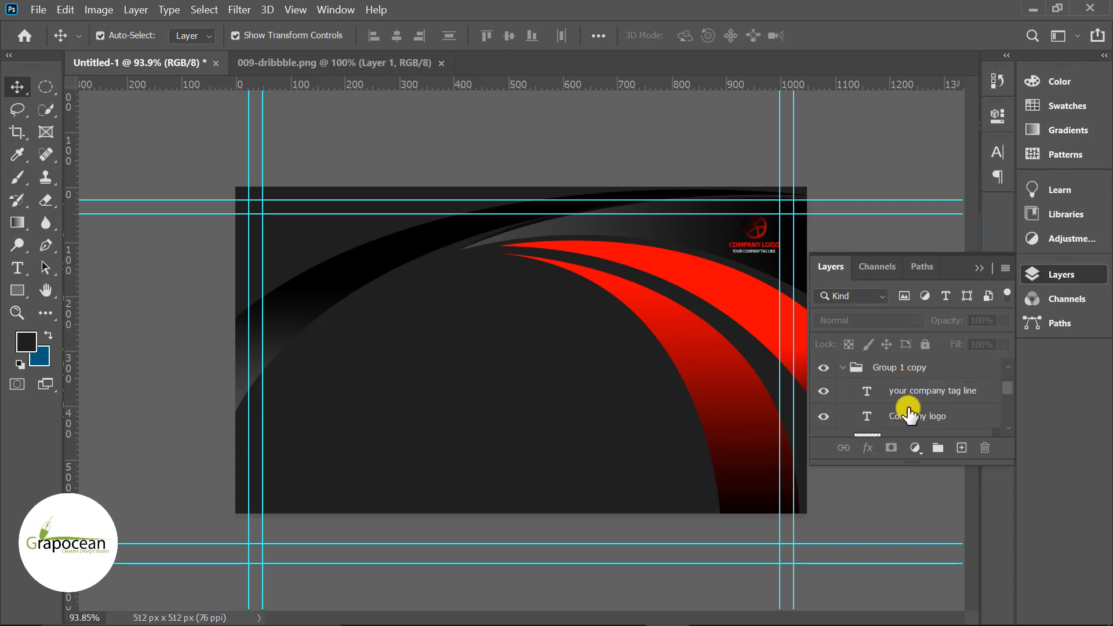
left_click(824, 417)
scroll(864, 416, "down", 1)
left_click(877, 417)
scroll(876, 415, "down", 1)
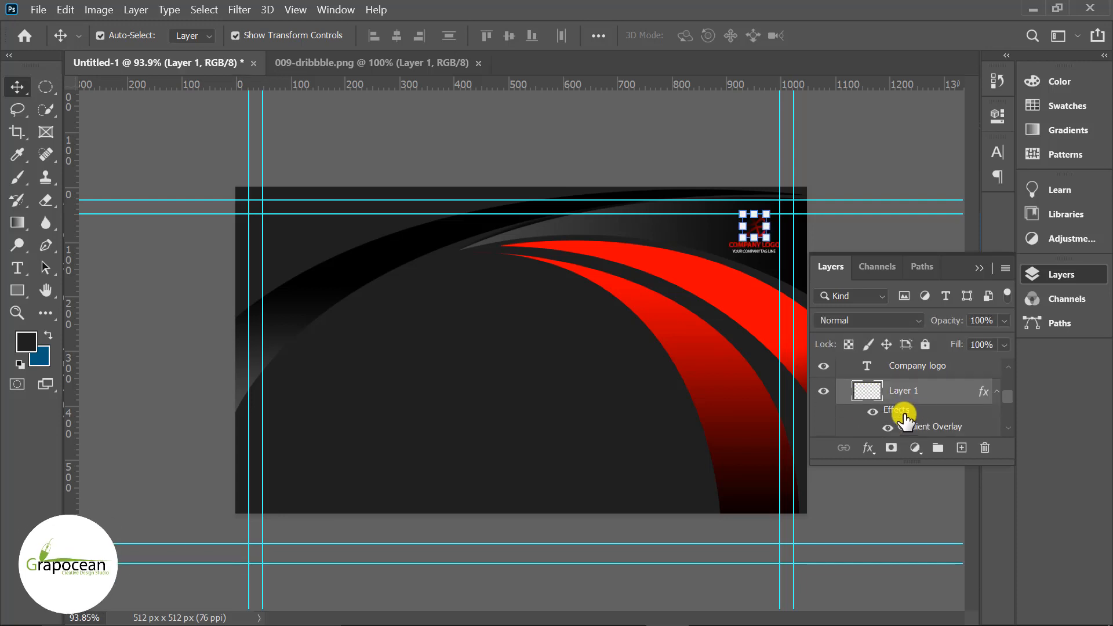
- Rotate the logo icon's Gradient Overlay angle to 34° and apply it
double_click(898, 411)
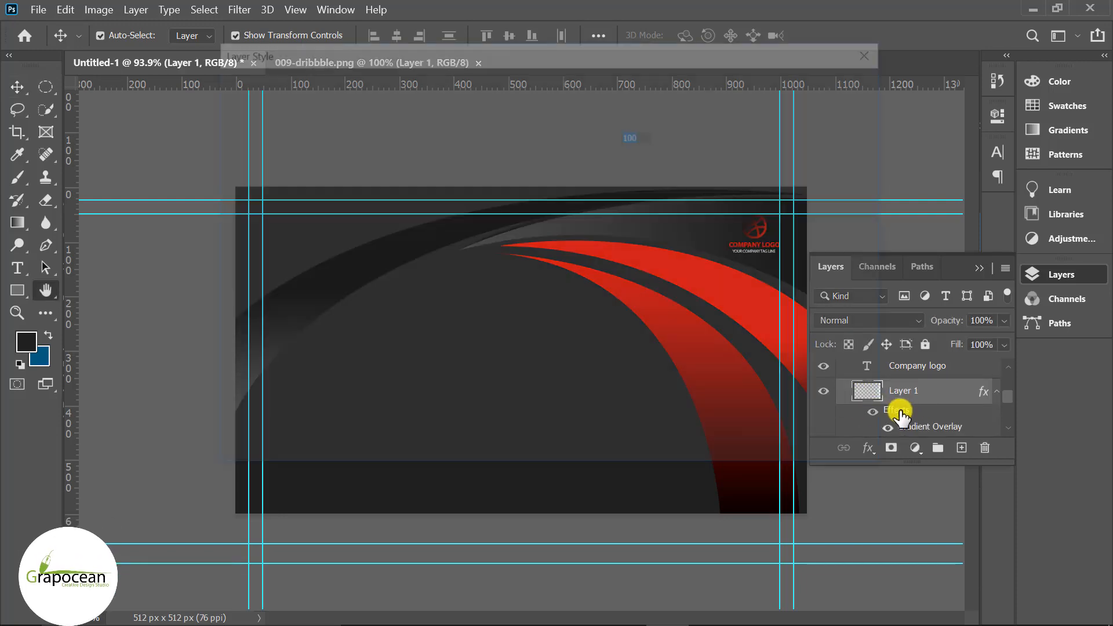
left_click(290, 311)
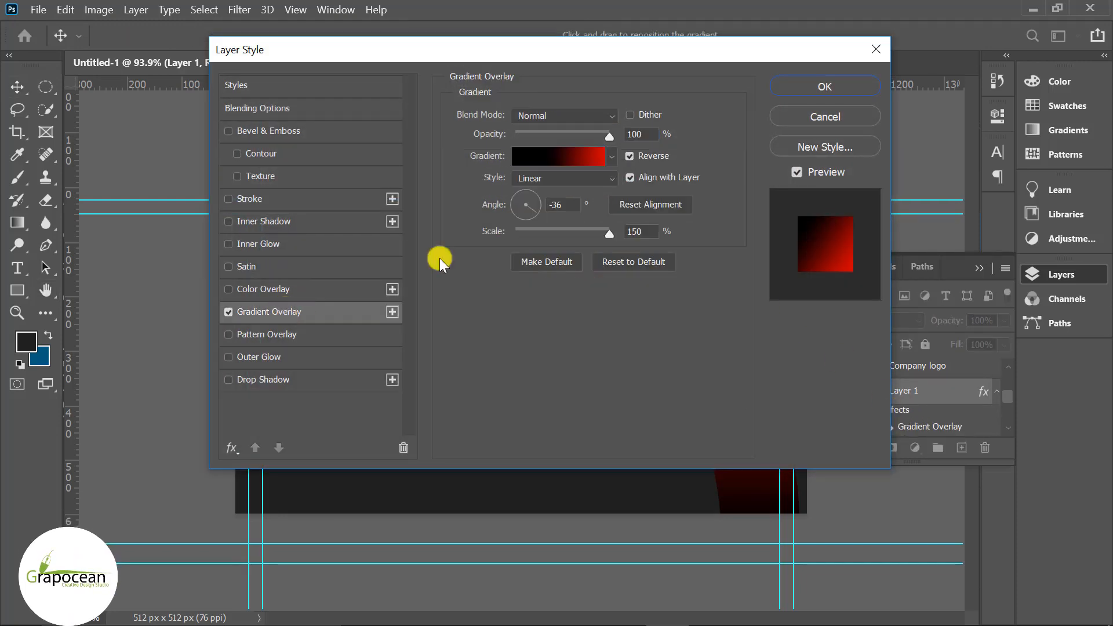
left_click_drag(576, 57, 955, 356)
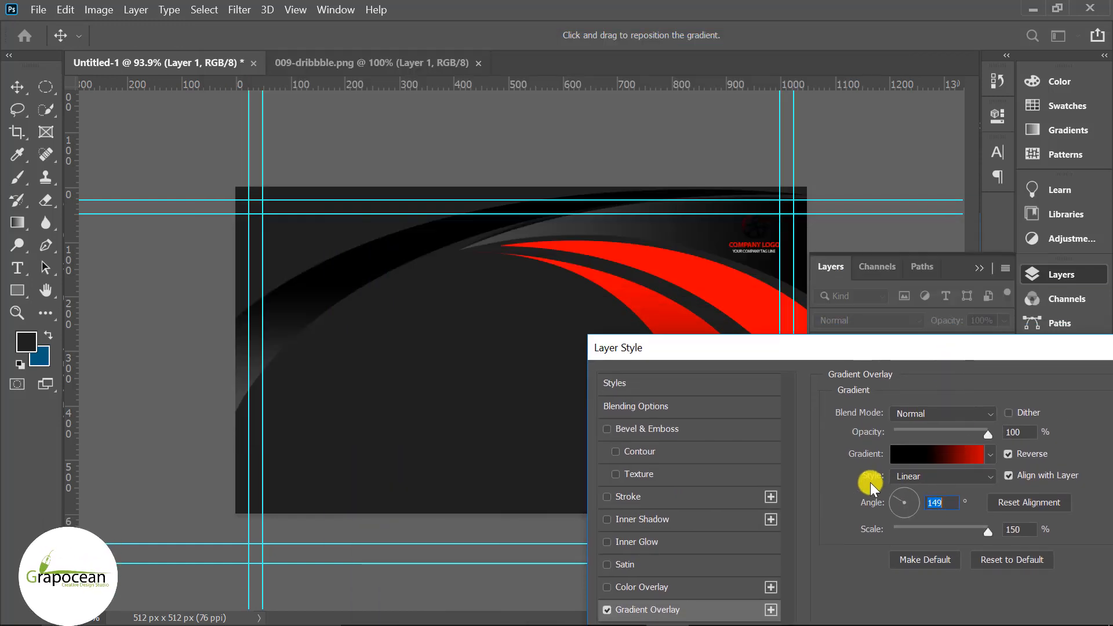
left_click_drag(905, 489, 917, 492)
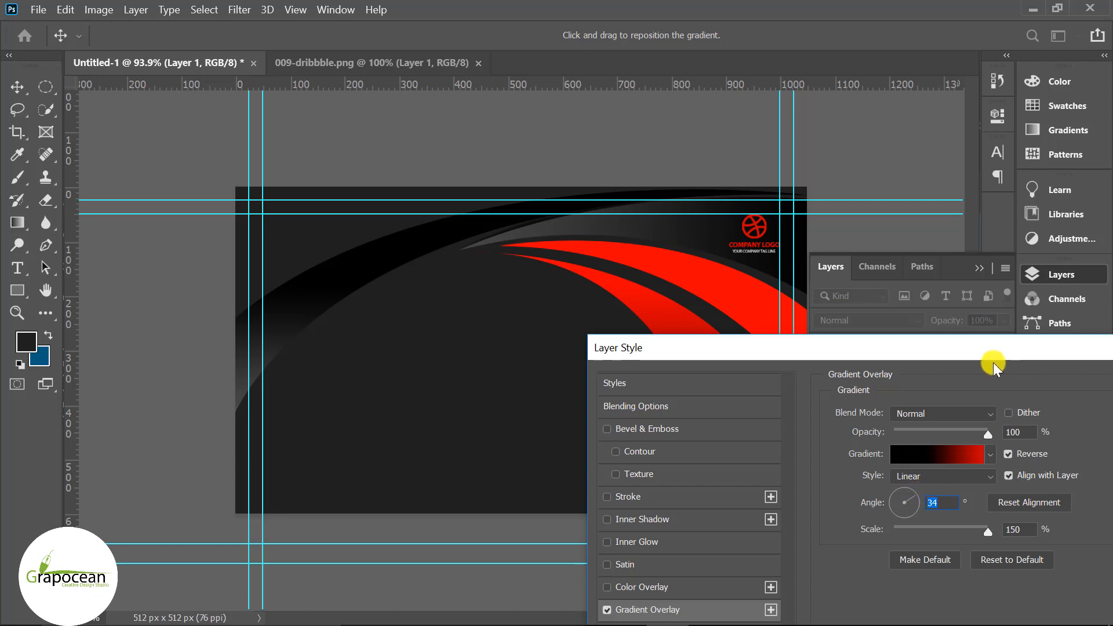
left_click_drag(945, 351, 705, 352)
left_click(989, 390)
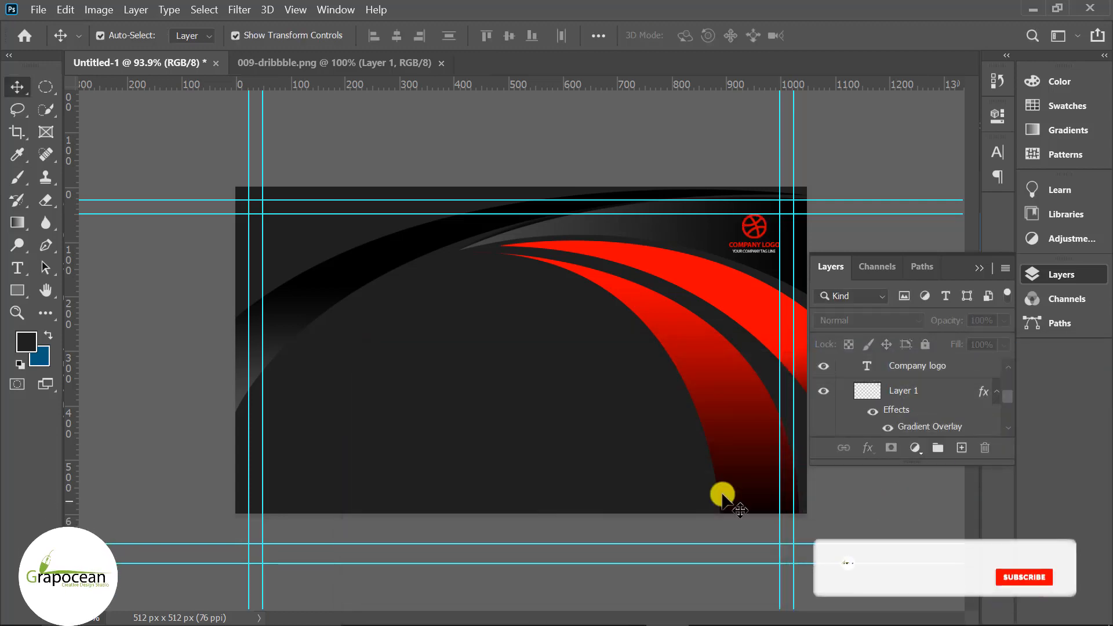
- Nudge the logo icon slightly left and select the card background rectangle
left_click(493, 417)
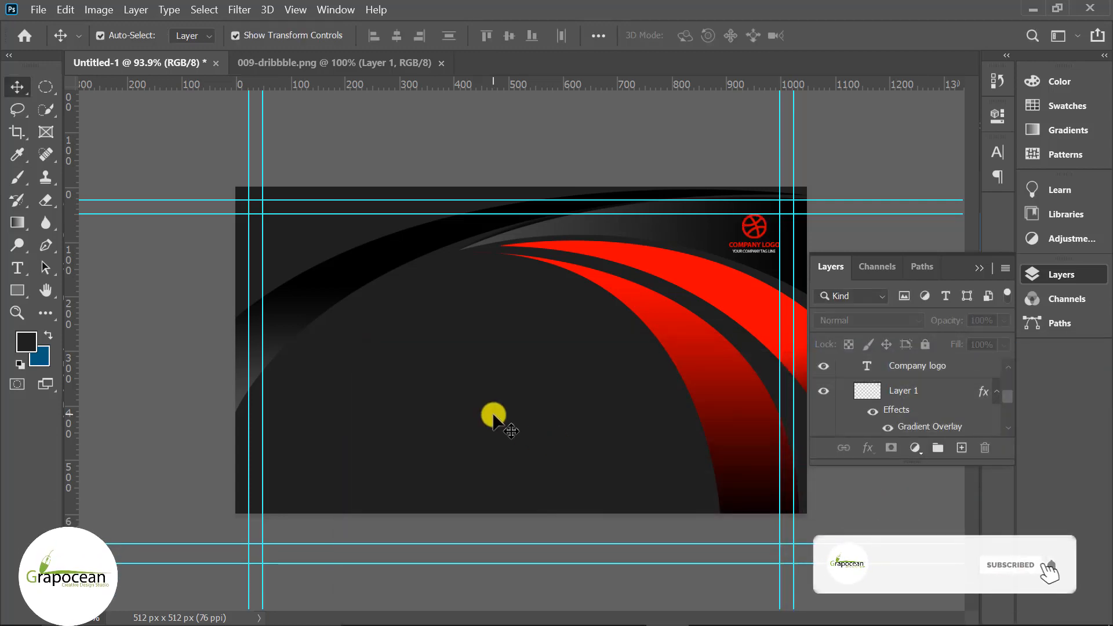
scroll(763, 238, "up", 4)
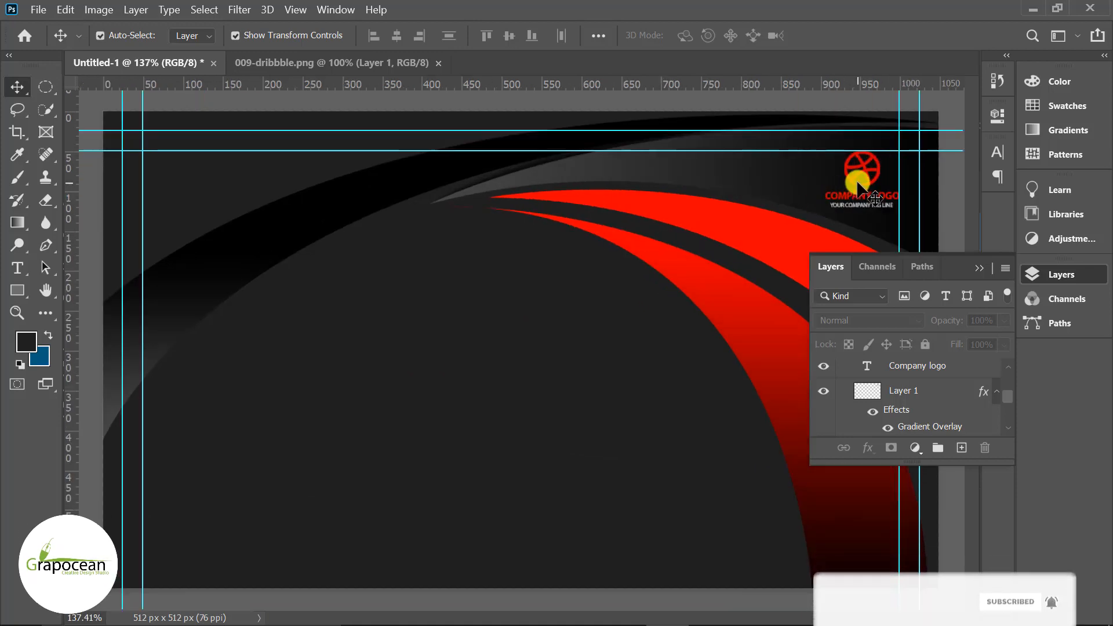
left_click_drag(859, 186, 846, 185)
left_click(473, 442, "ctrl")
scroll(473, 442, "down", 3)
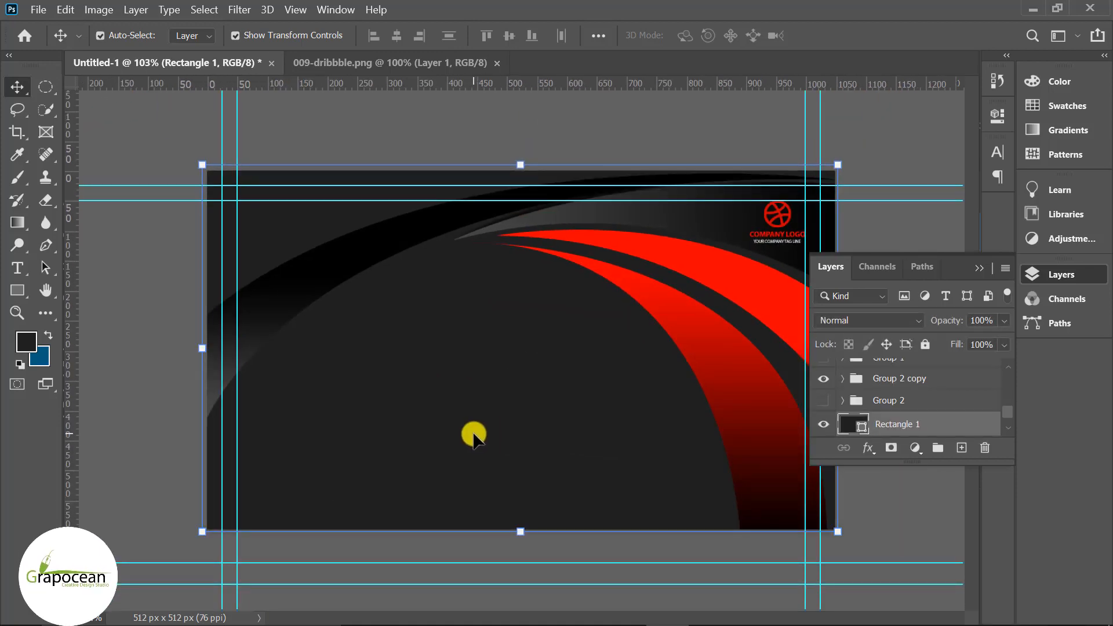
left_click(18, 268)
scroll(913, 377, "up", 5)
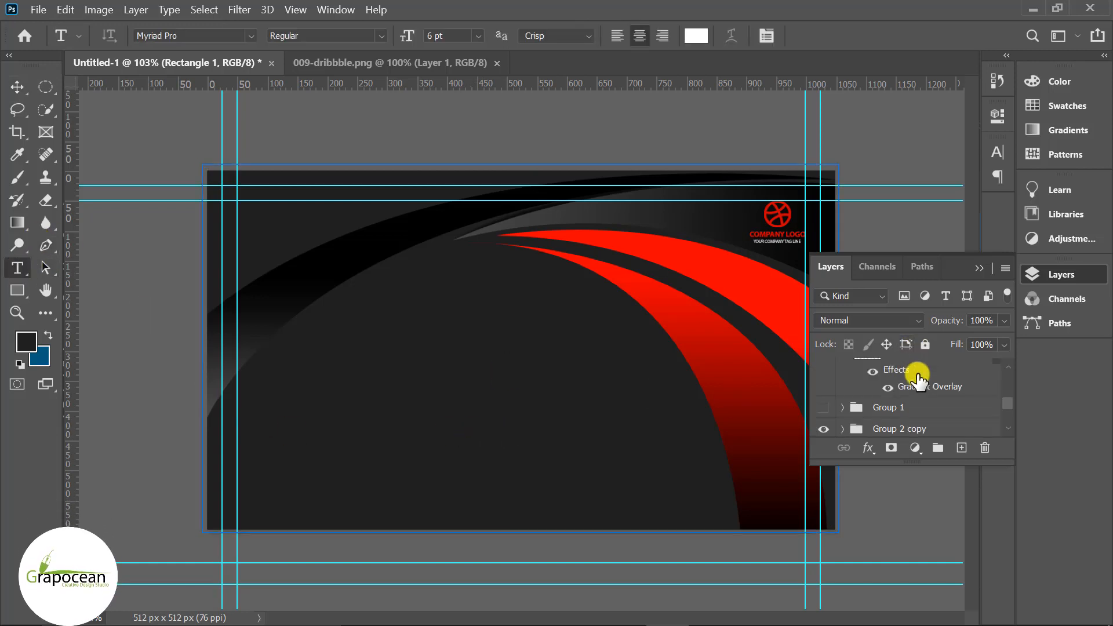
scroll(913, 374, "up", 2)
- On a new layer above Layer 2, type the cardholder's name on the card's left side
left_click(912, 371)
left_click(961, 447)
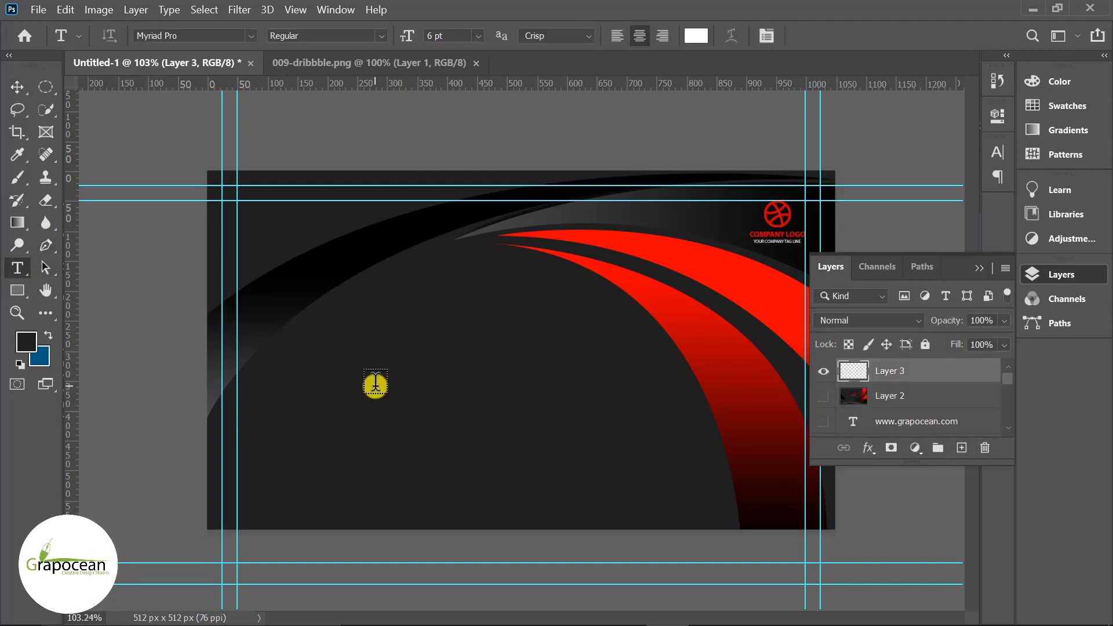
scroll(377, 395, "up", 3)
scroll(375, 395, "up", 2)
left_click(269, 308)
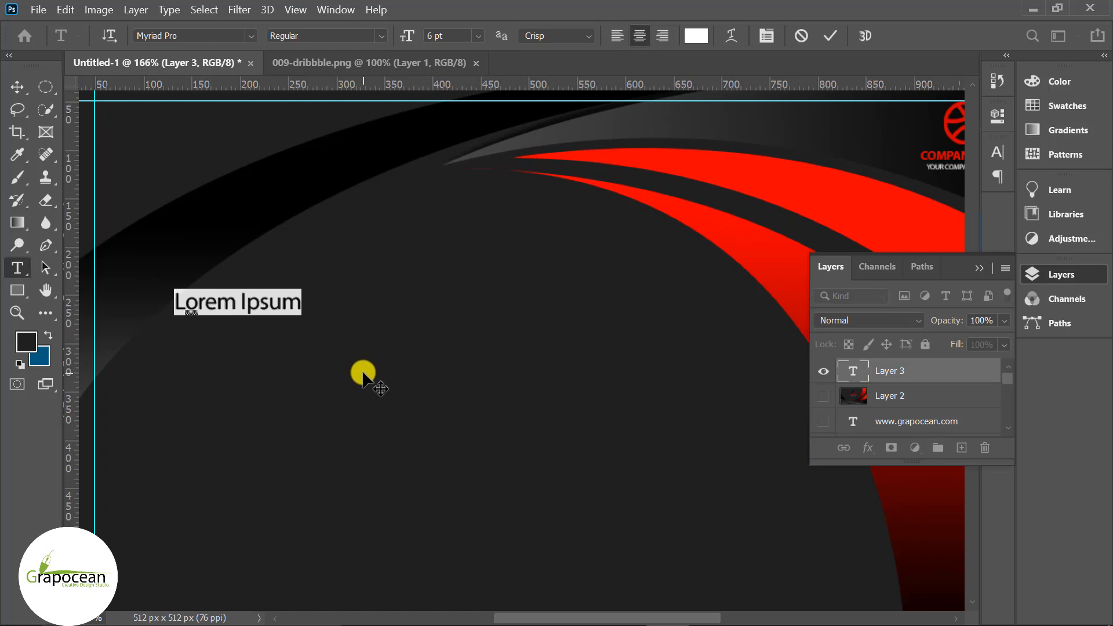
key("BackSpace")
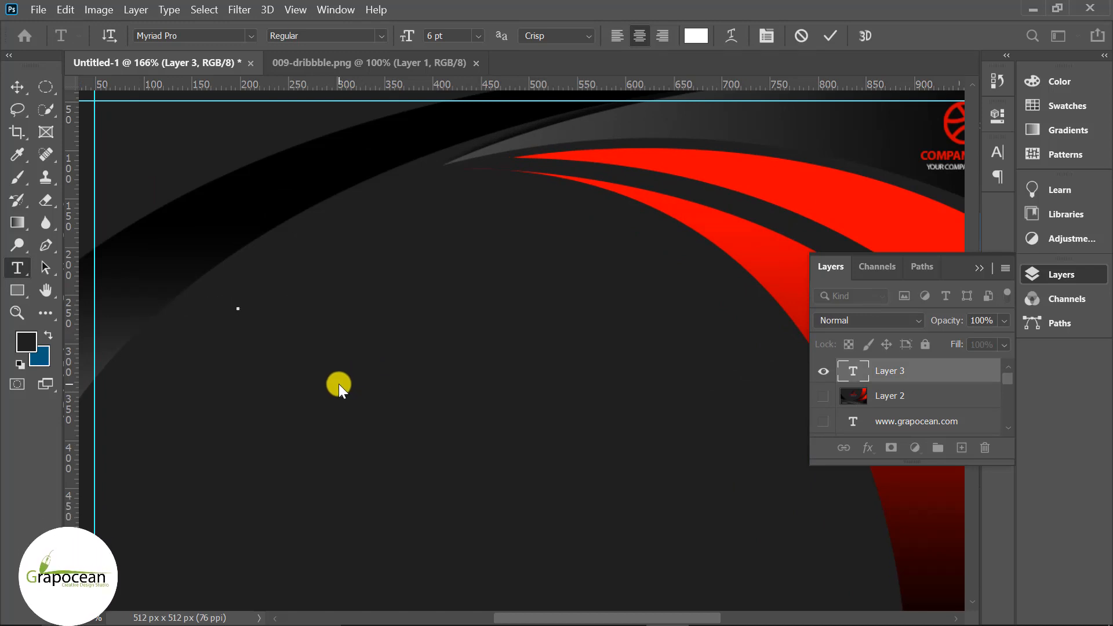
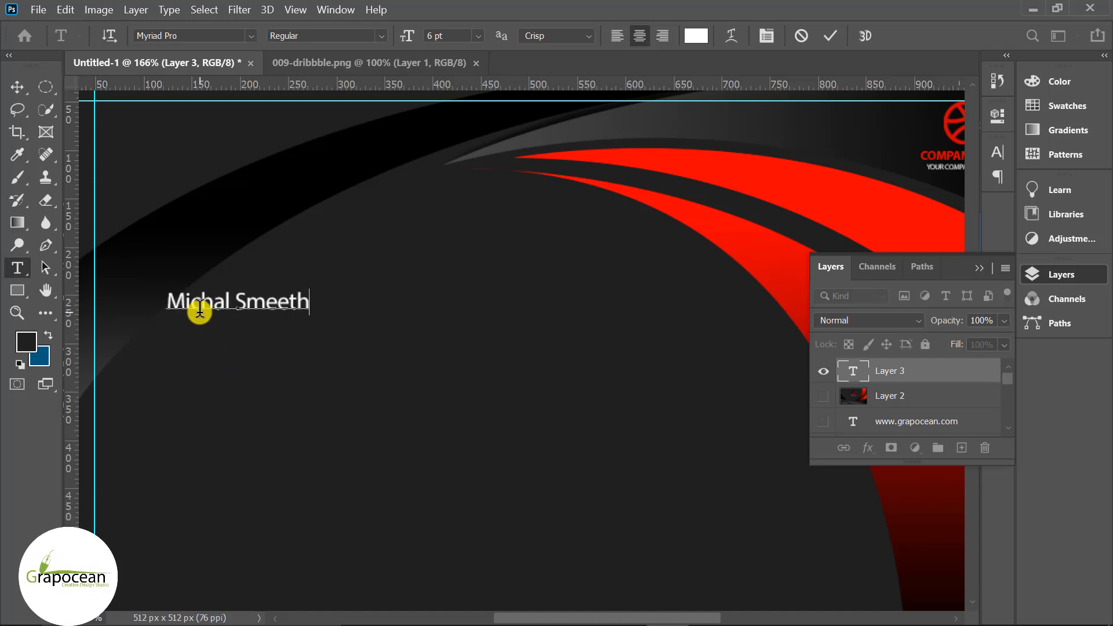
- Make the name all-caps Myriad Pro Bold and shift it about 112 px right
left_click_drag(311, 305, 53, 308)
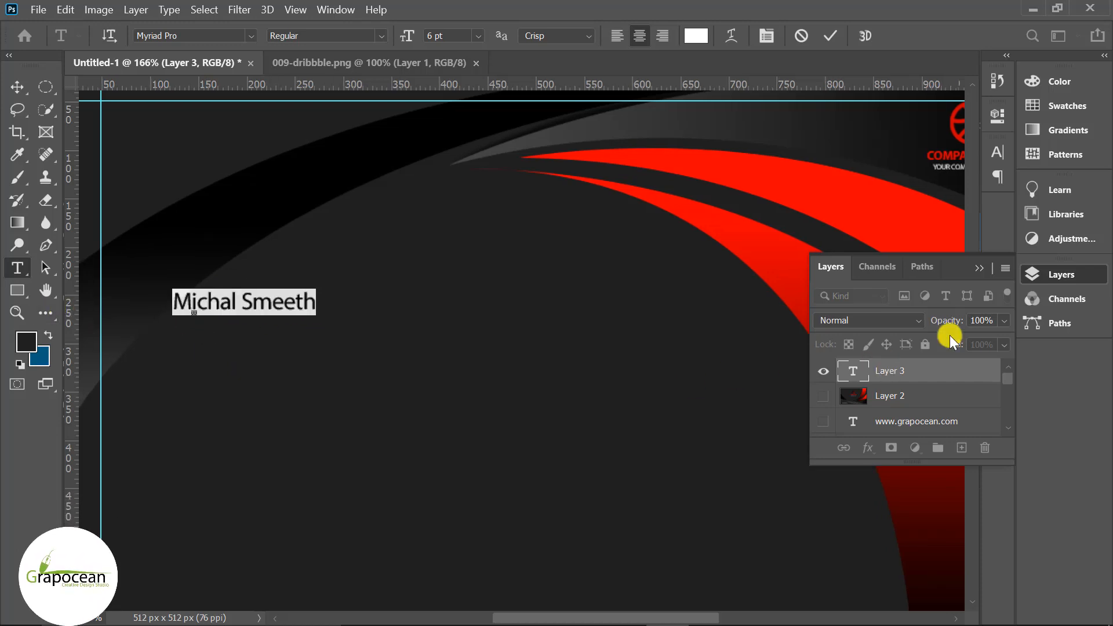
left_click(997, 150)
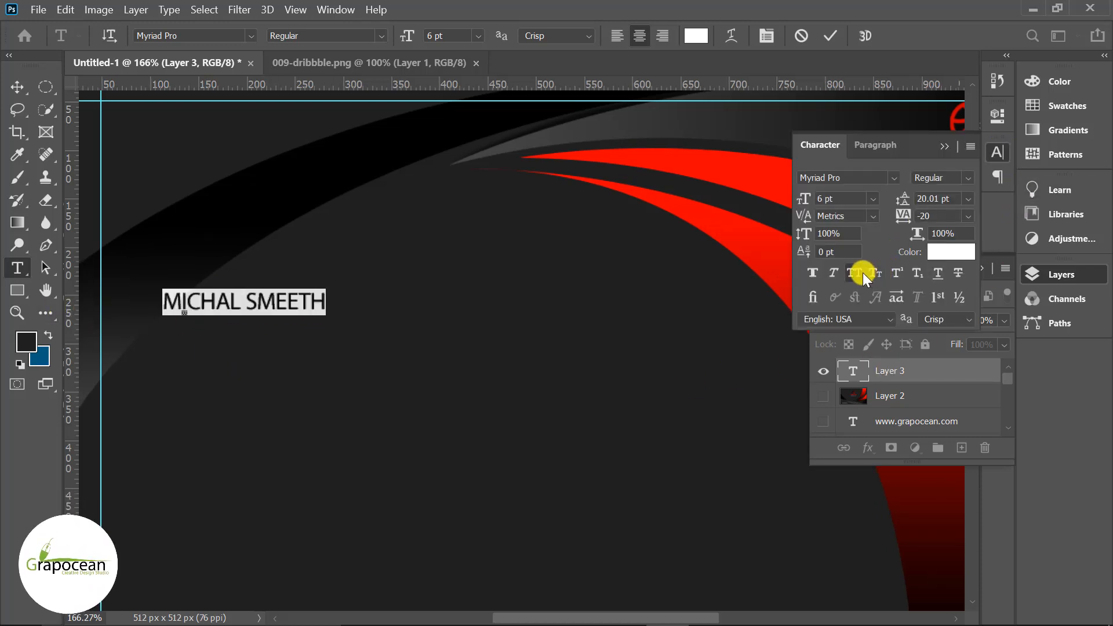
left_click(386, 36)
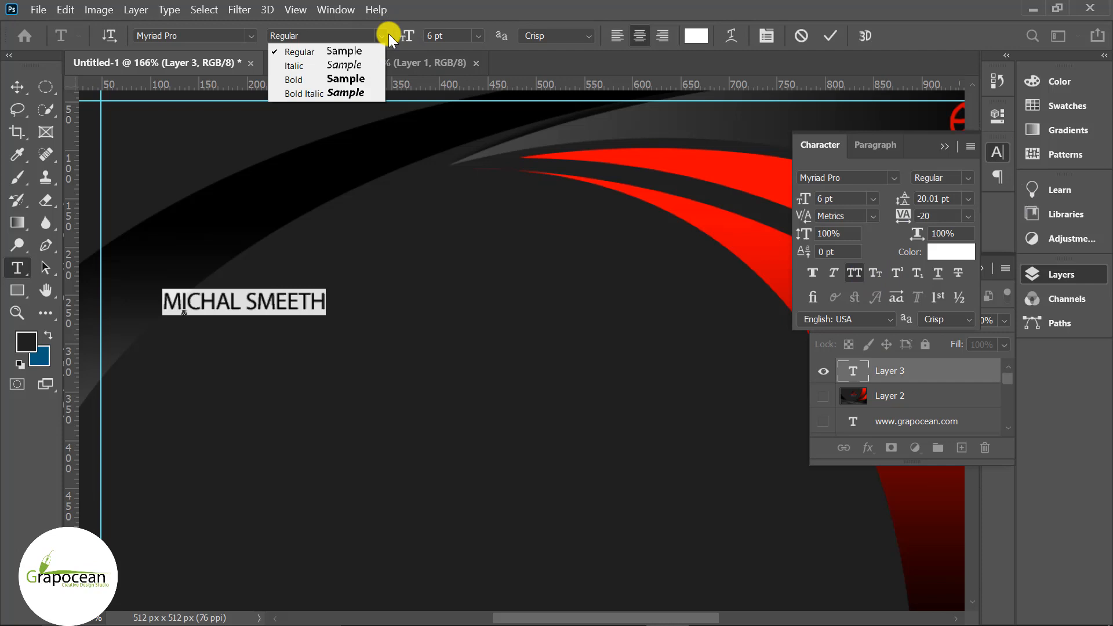
left_click(347, 79)
left_click(17, 87)
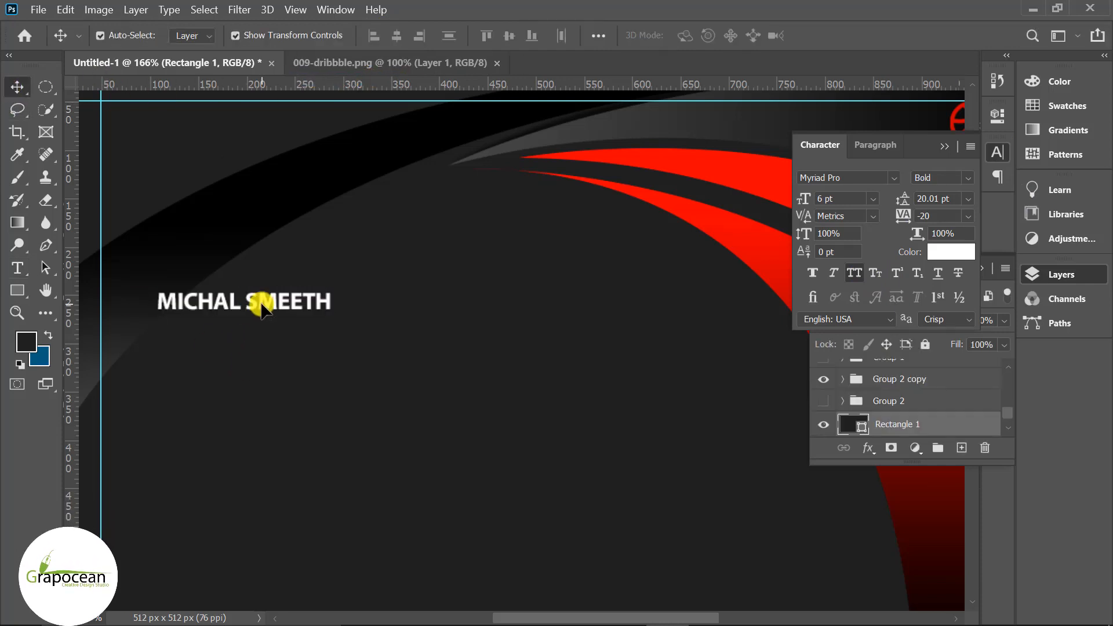
left_click_drag(261, 298, 326, 301)
left_click(323, 413)
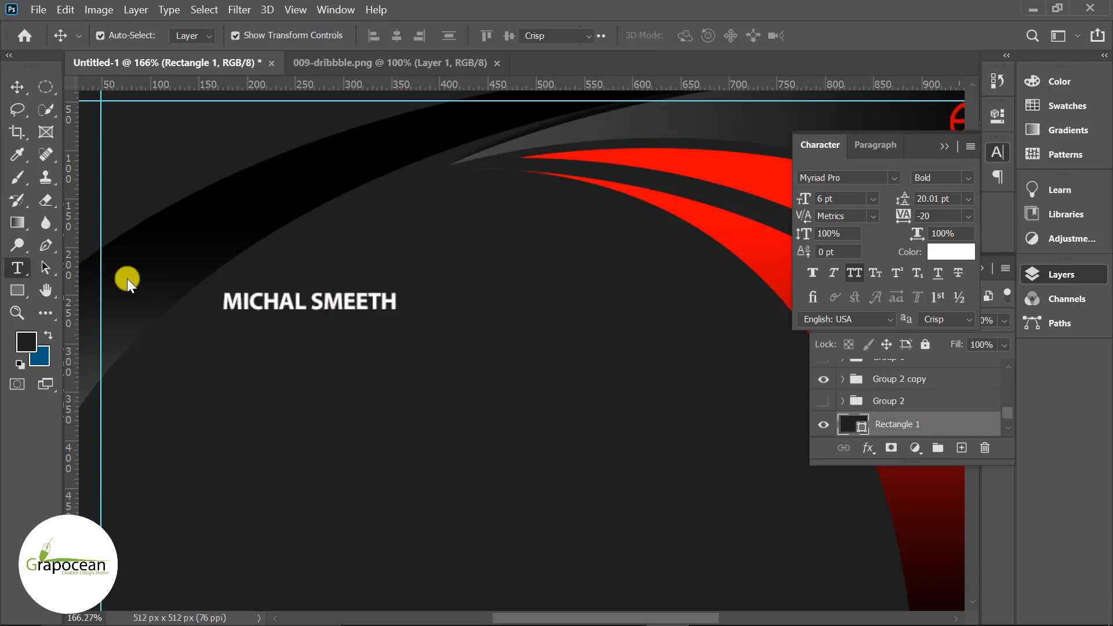
- Resize the name text to 7 pt
key("t")
left_click_drag(398, 301, 133, 296)
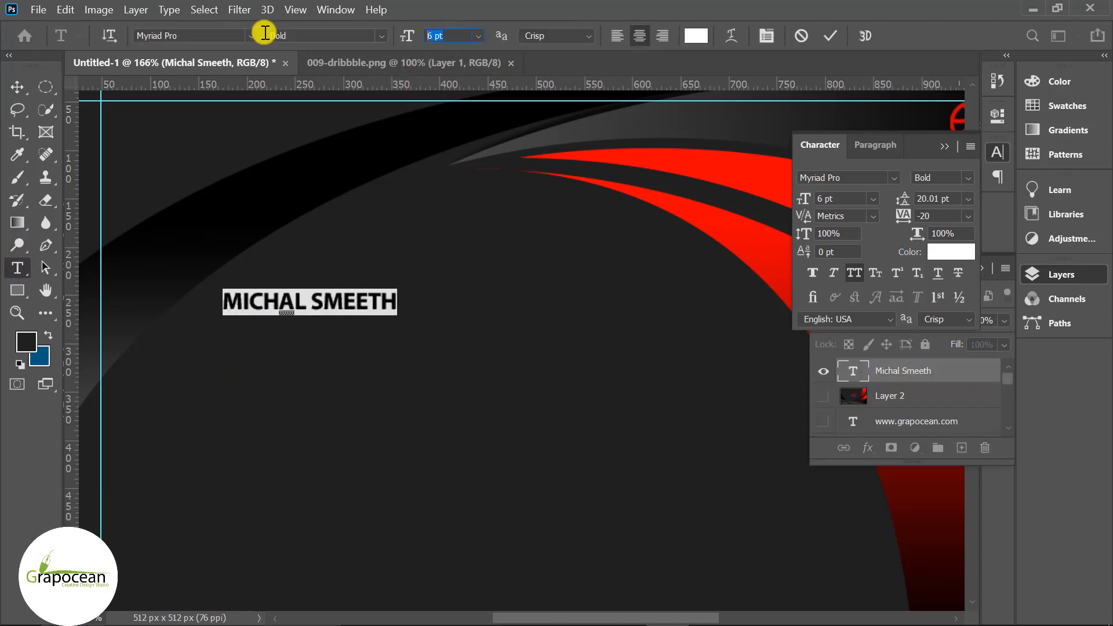
type("7")
key("Return")
left_click(16, 88)
left_click(221, 342)
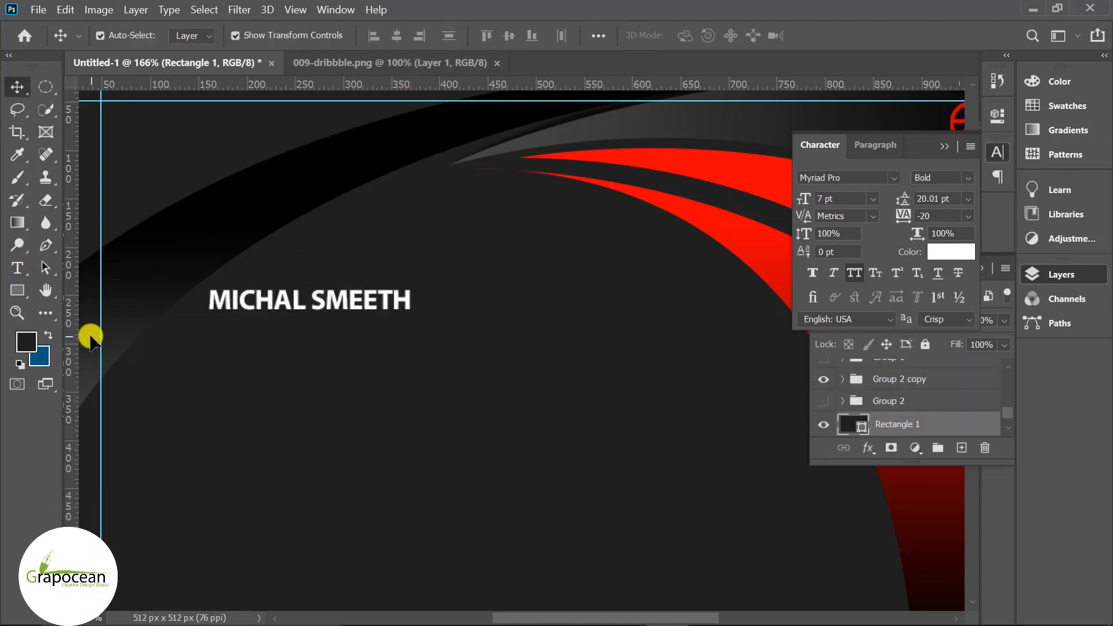
scroll(899, 405, "up", 5)
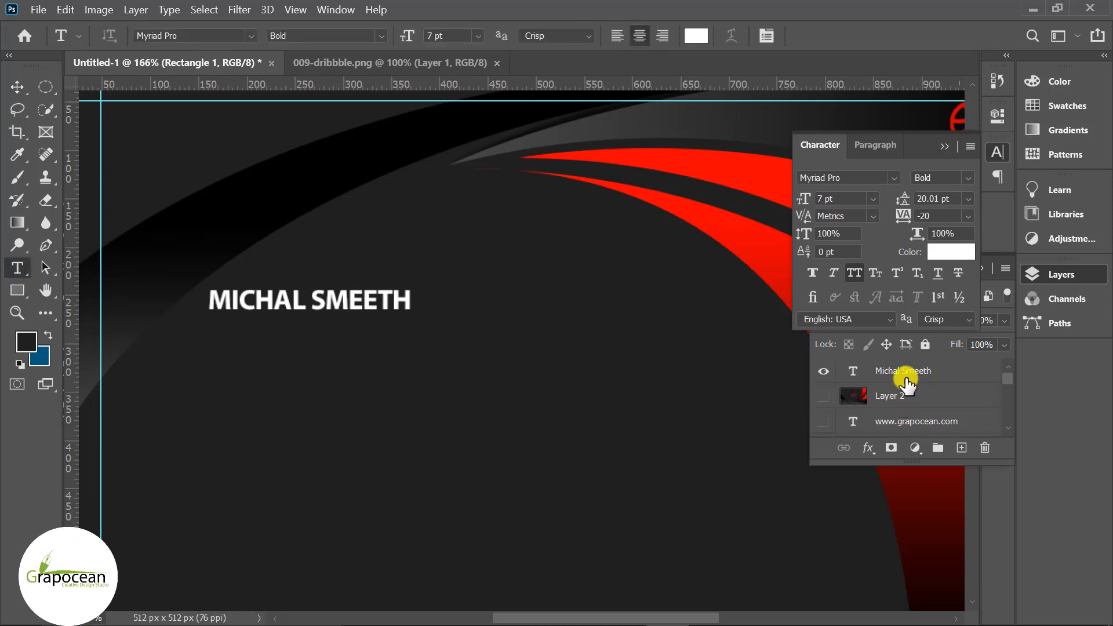
- On a new layer, type 'GRAPHIC DESIGNER' below the name
left_click(905, 374)
left_click(962, 449)
left_click(232, 368)
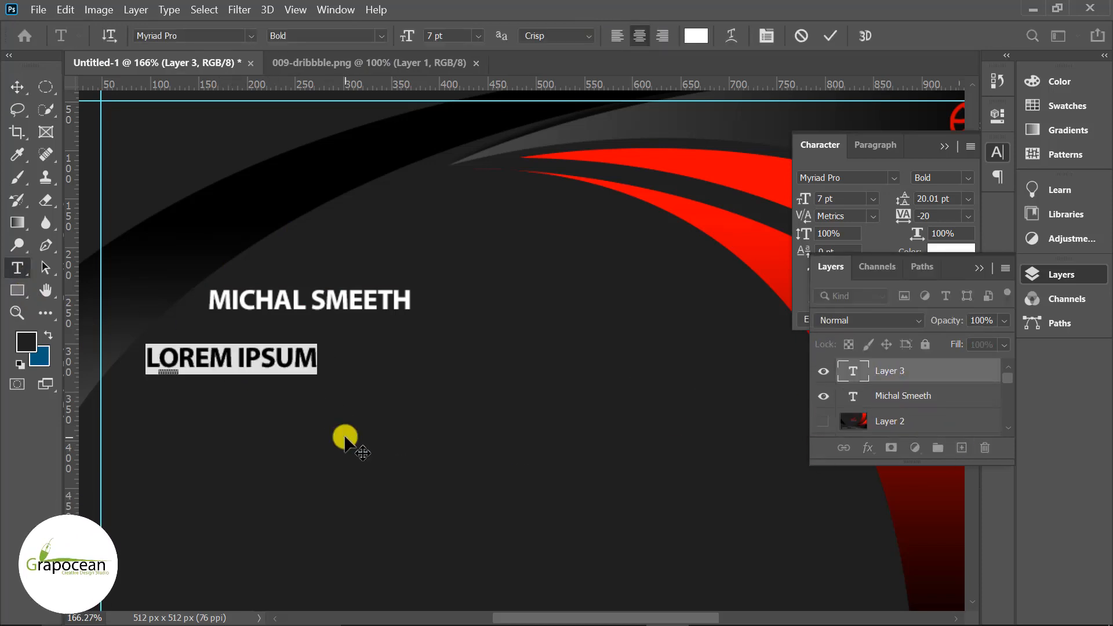
key("BackSpace")
type("GRAPHIC")
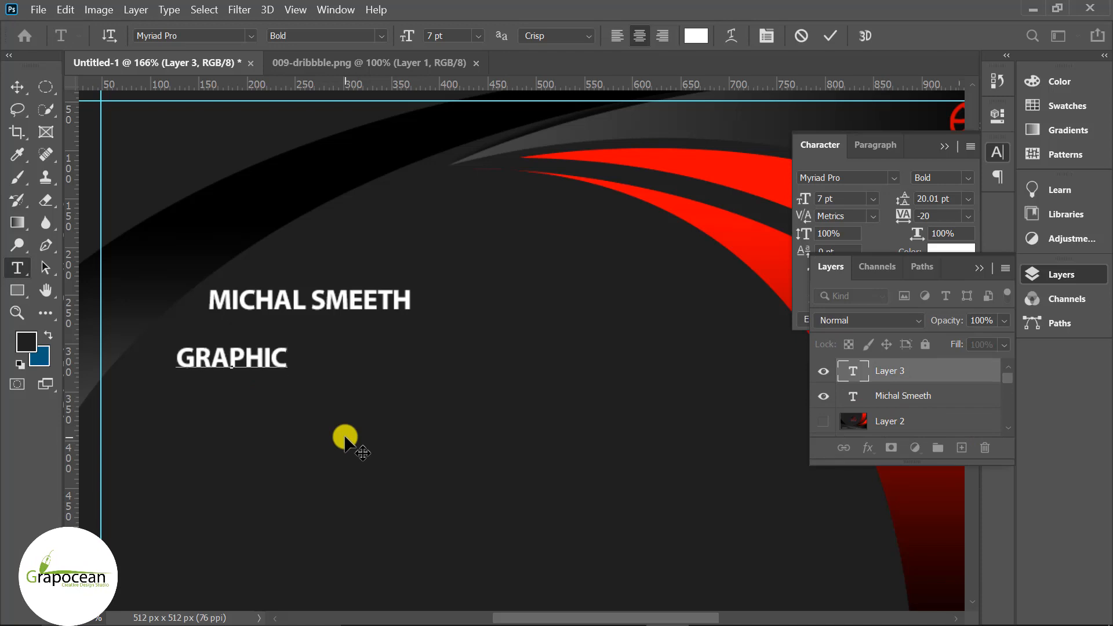
type(" DESIGNER")
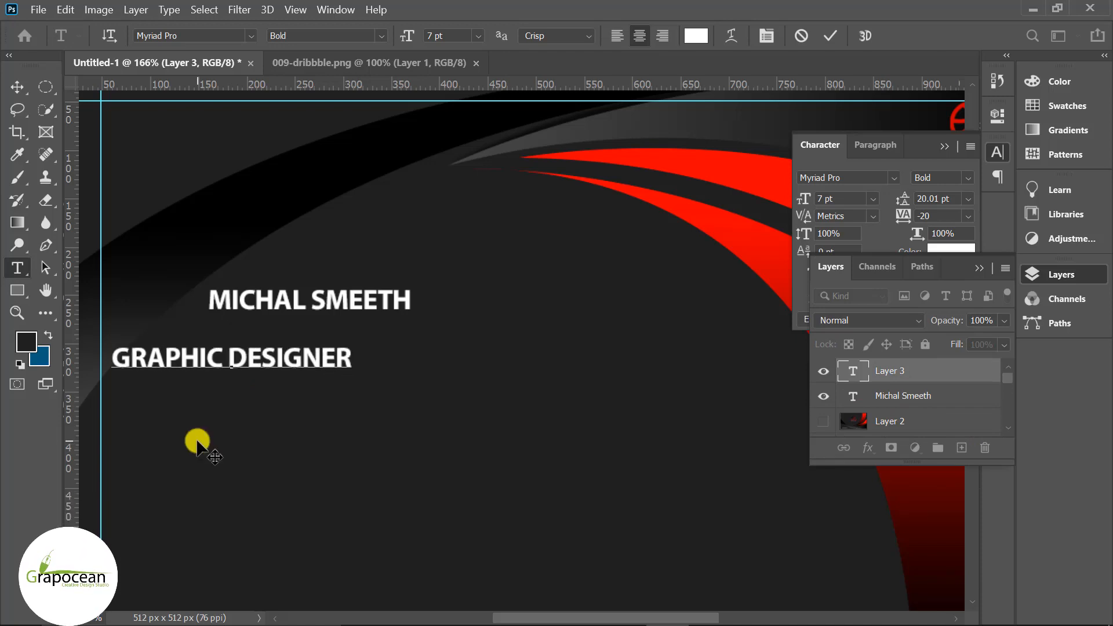
- Set the job title to Myriad Pro Regular at 5 pt
key("ctrl+a")
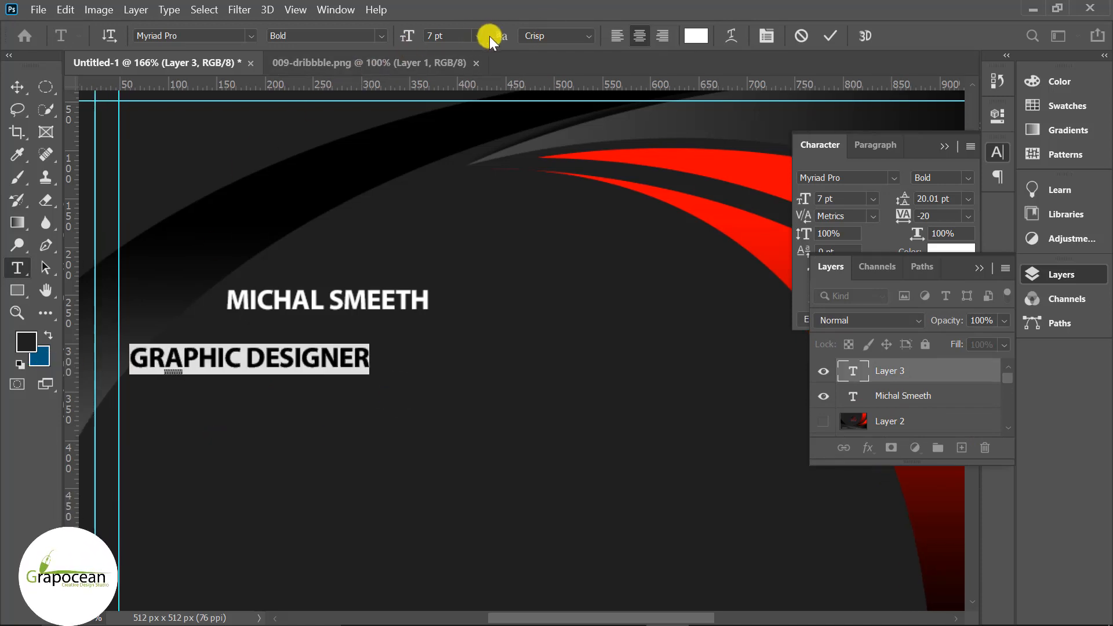
left_click(478, 36)
left_click(453, 74)
left_click(430, 35)
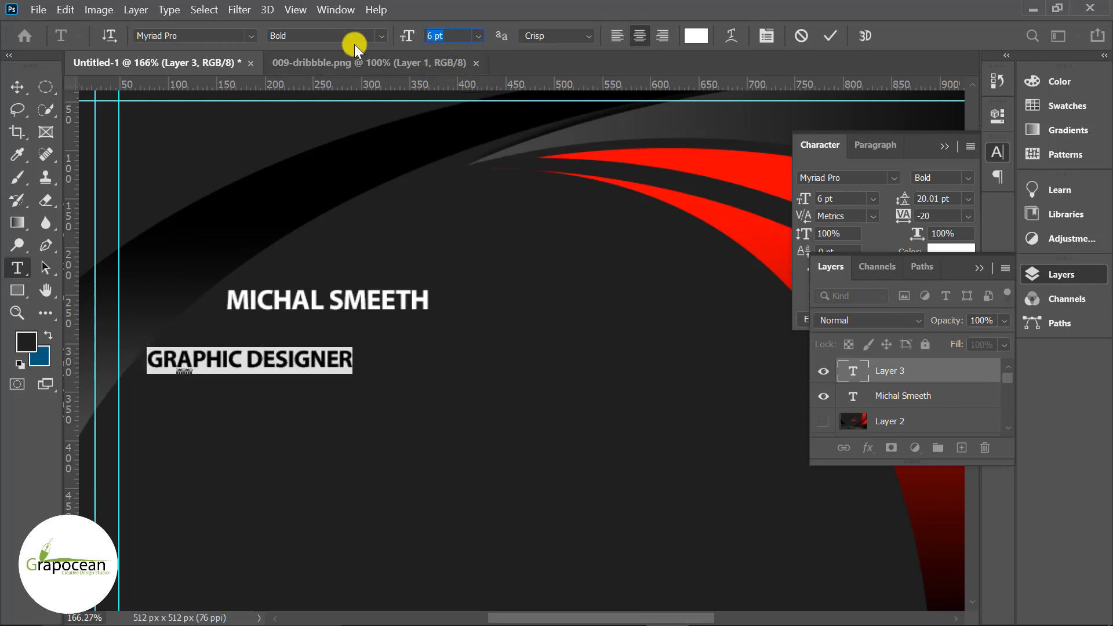
type("5")
left_click(381, 35)
left_click(333, 53)
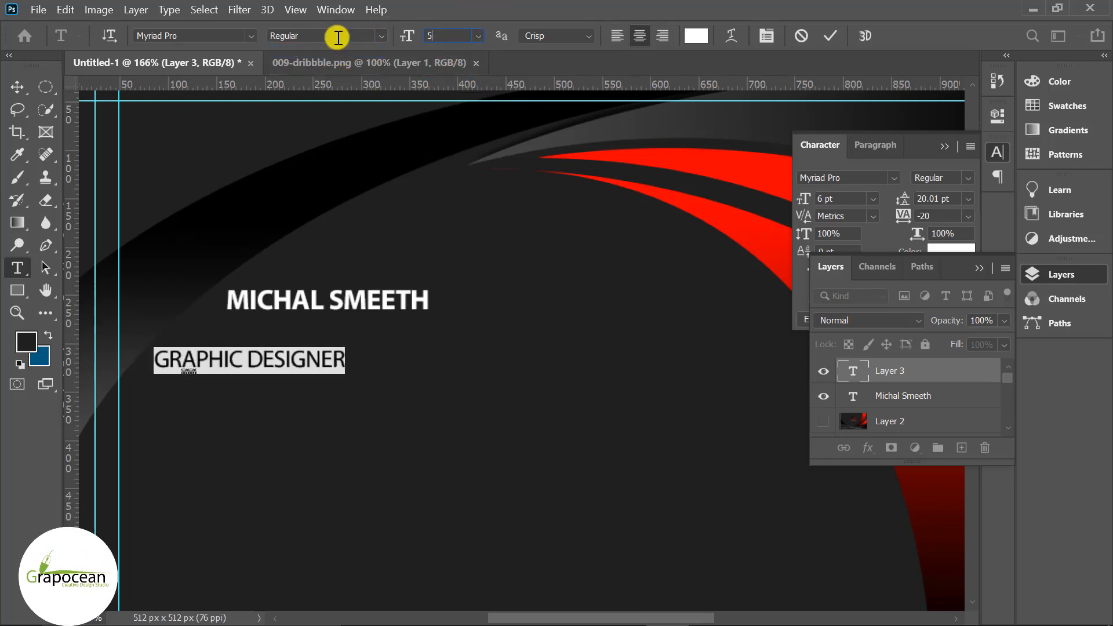
key("Return")
- Move the job title up to sit directly under the name
left_click(18, 86)
left_click(289, 377)
left_click_drag(305, 359, 336, 329)
left_click(391, 410)
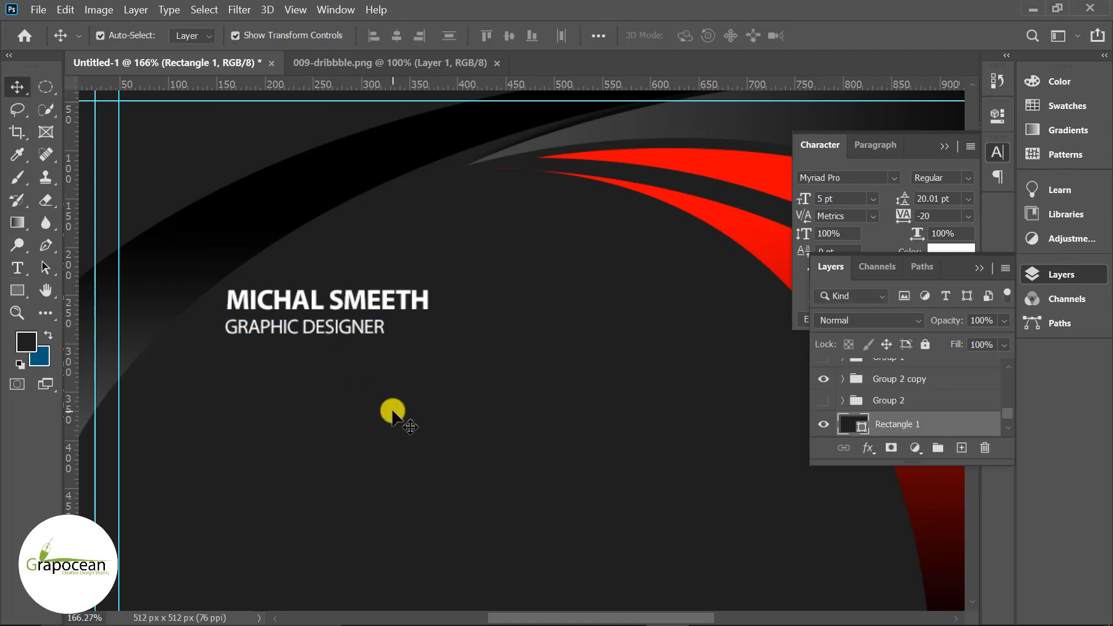
- Turn off All Caps on the title and nudge it left to align with the name
left_click(17, 268)
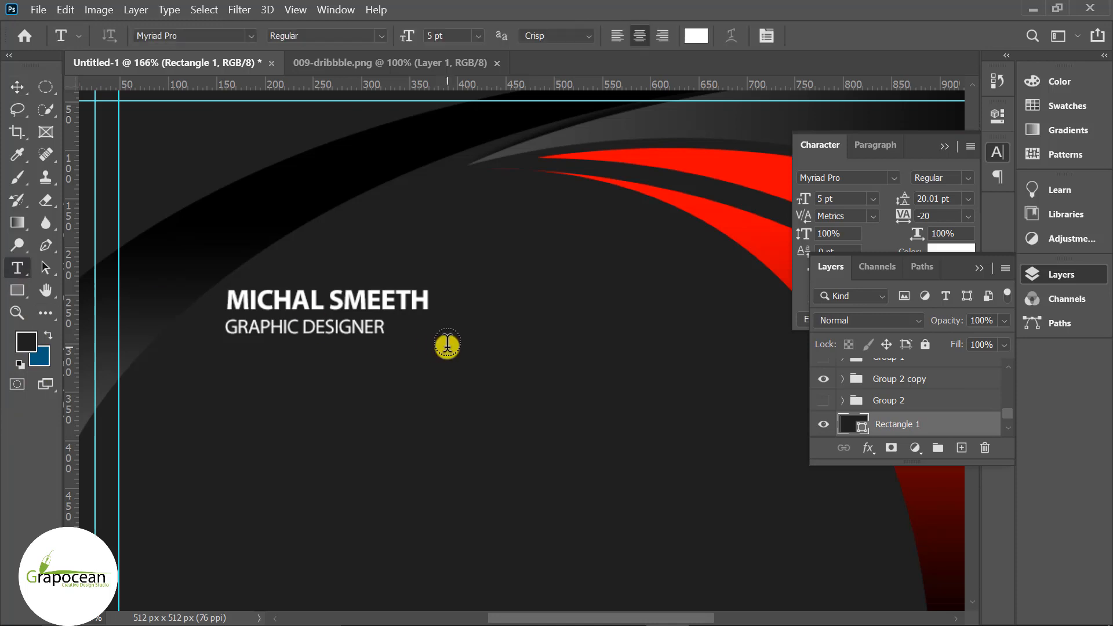
left_click_drag(385, 330, 199, 335)
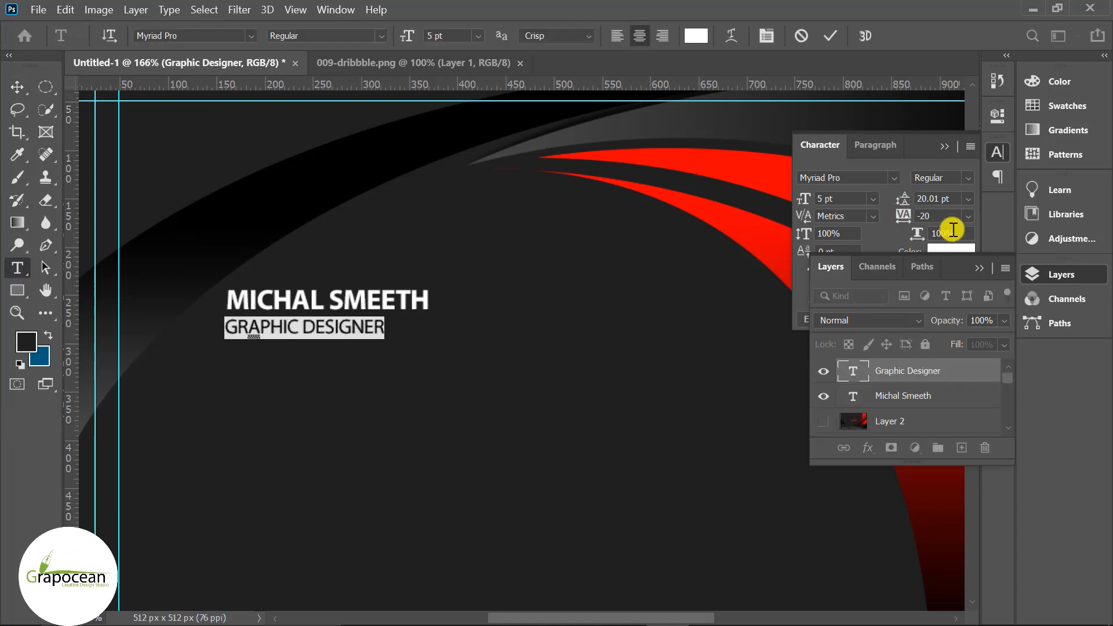
left_click(979, 267)
left_click(856, 272)
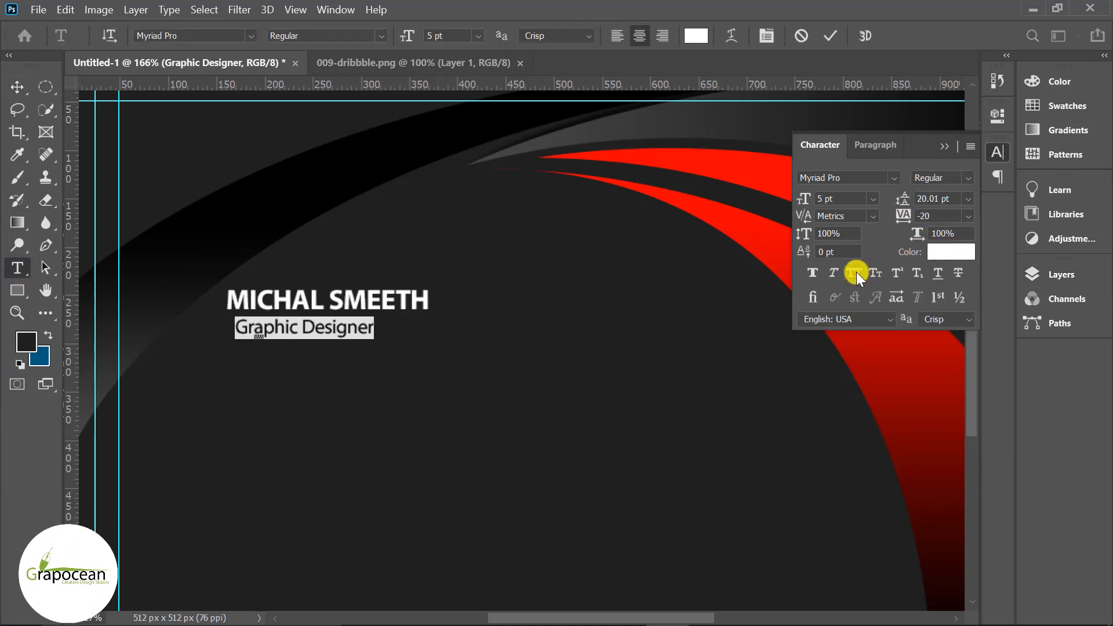
left_click(17, 88)
left_click_drag(275, 323, 270, 326)
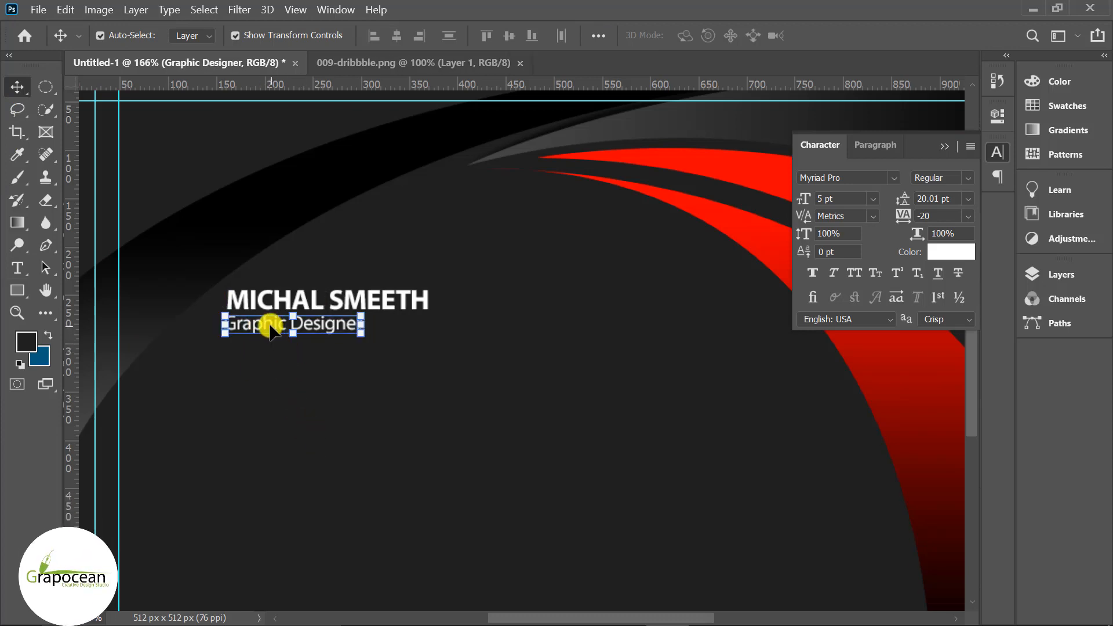
left_click(294, 405)
left_click(943, 147)
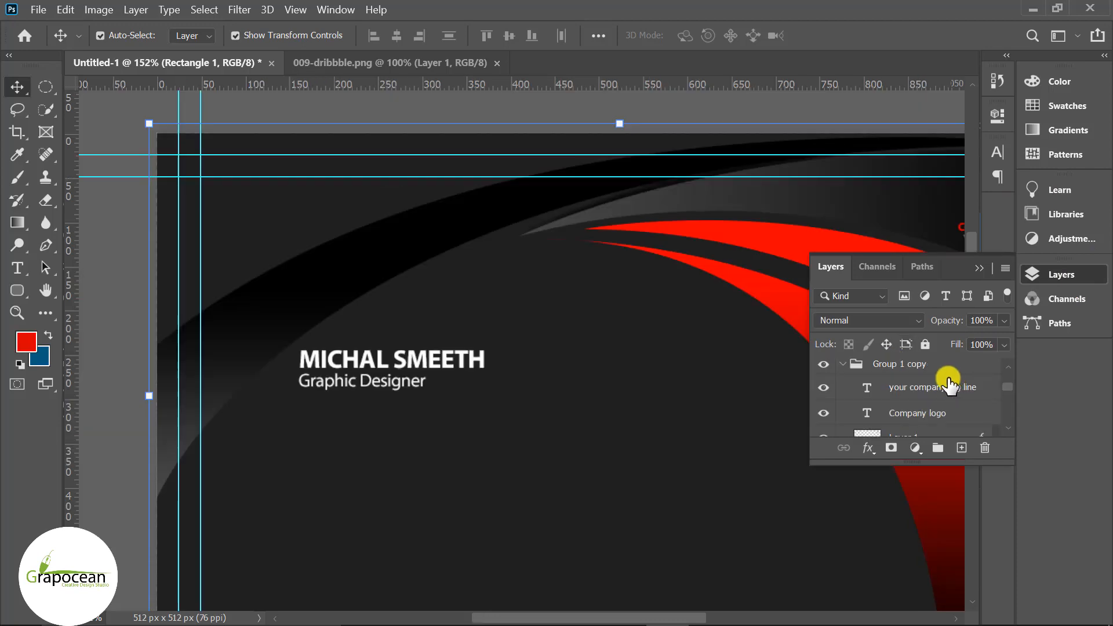
- On a new top layer, draw a thin 363x4 px red rounded rectangle under the title
scroll(948, 374, "down", 3)
left_click(940, 373)
left_click(935, 397)
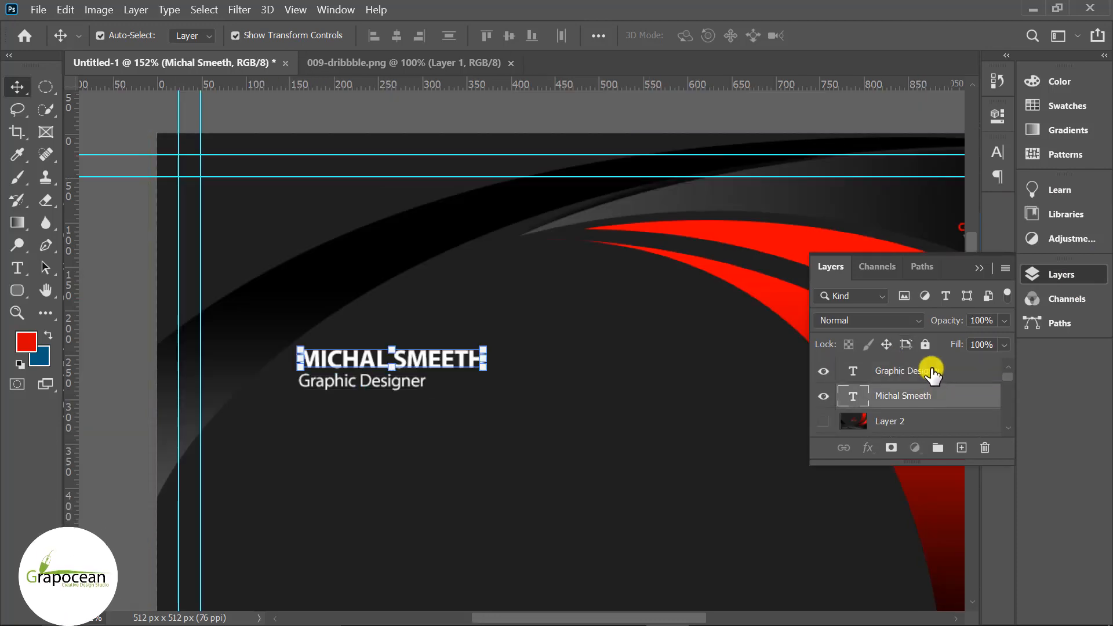
left_click(932, 369)
left_click(962, 447)
left_click(14, 287)
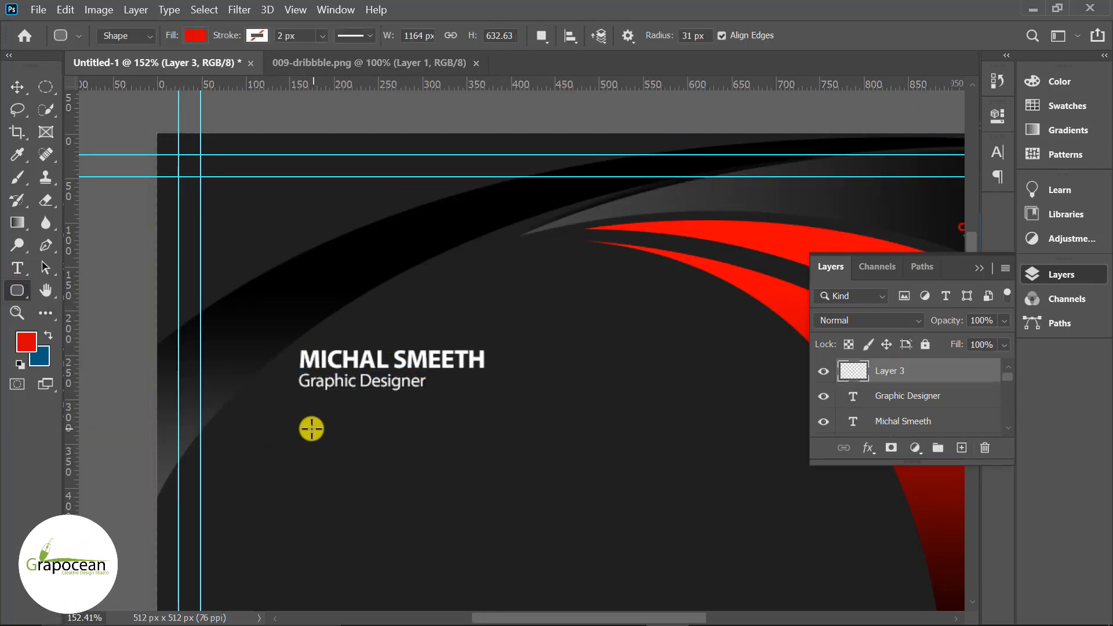
left_click_drag(386, 413, 624, 406)
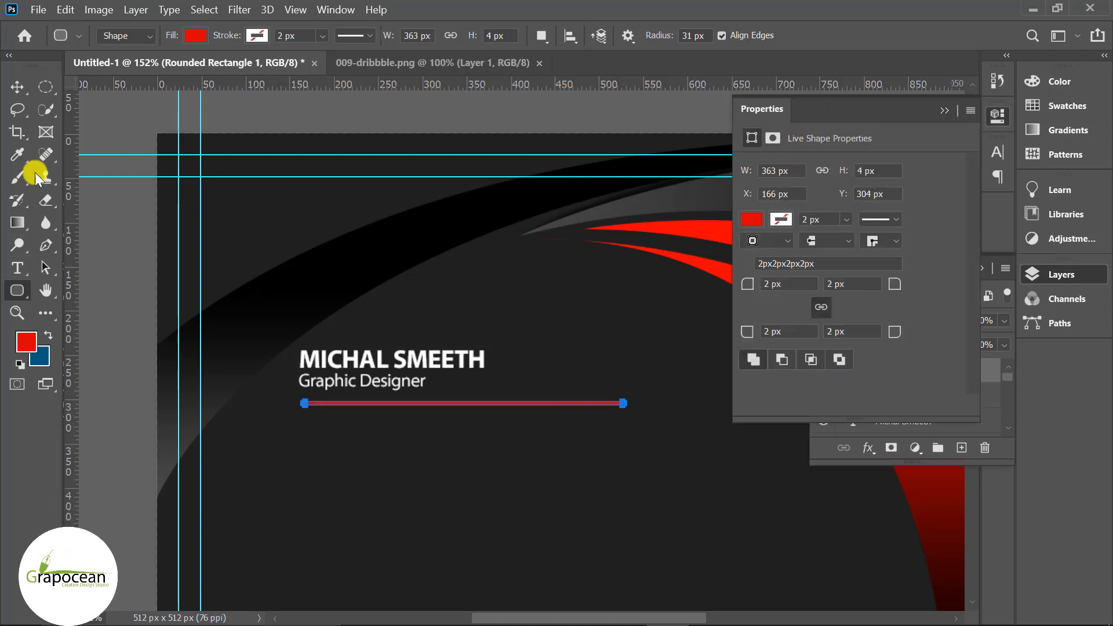
left_click(945, 110)
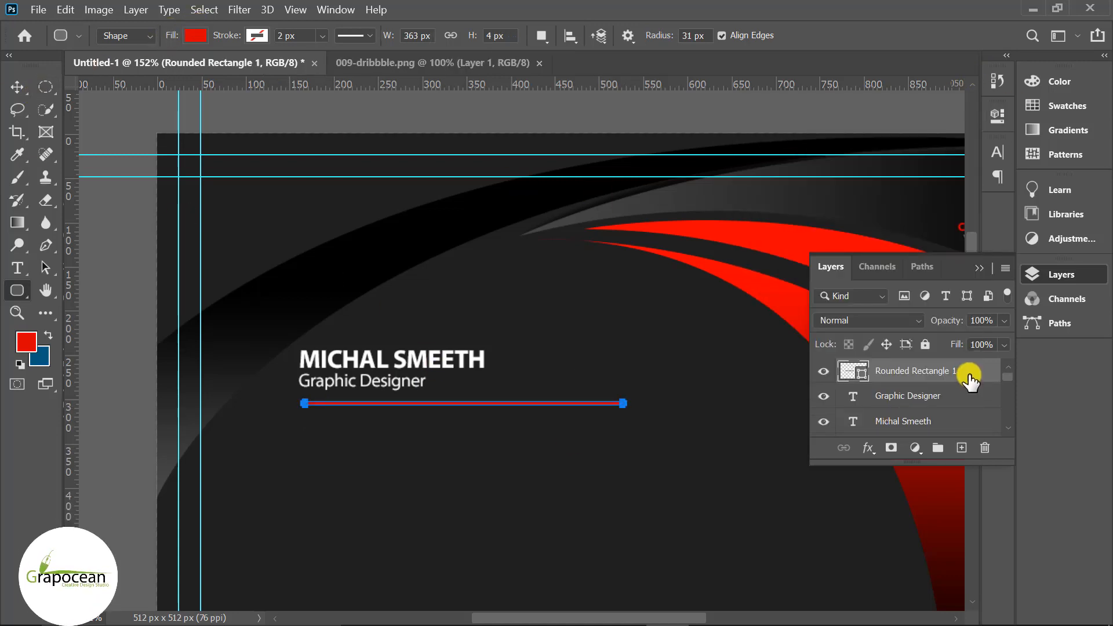
- Duplicate the red line, fill the copy white, and shorten it to 220 px wide
key("ctrl+j")
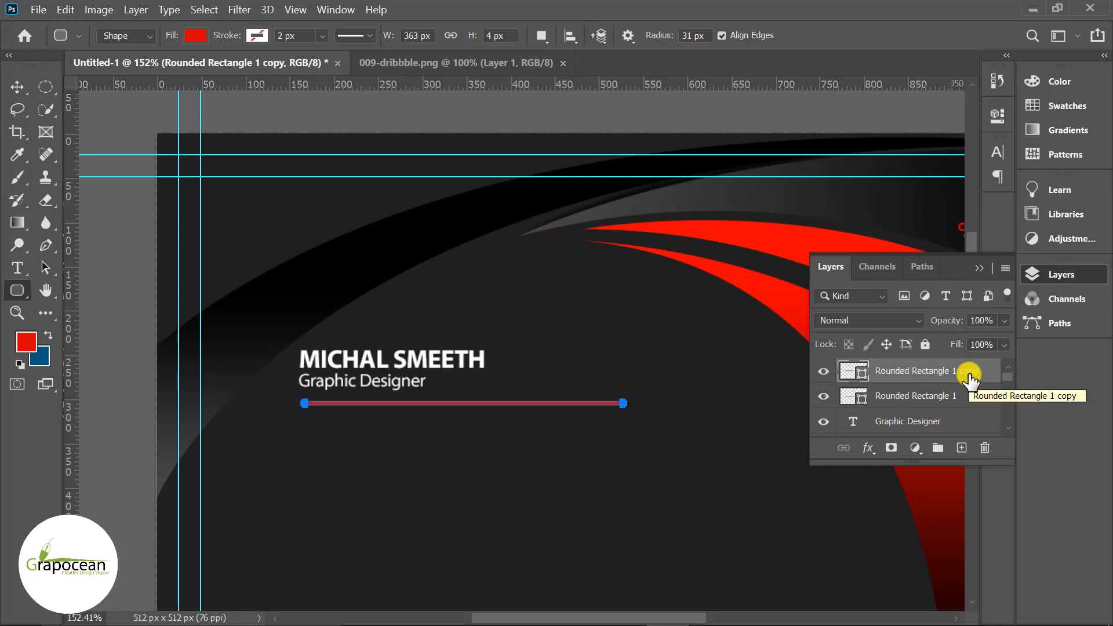
left_click(195, 36)
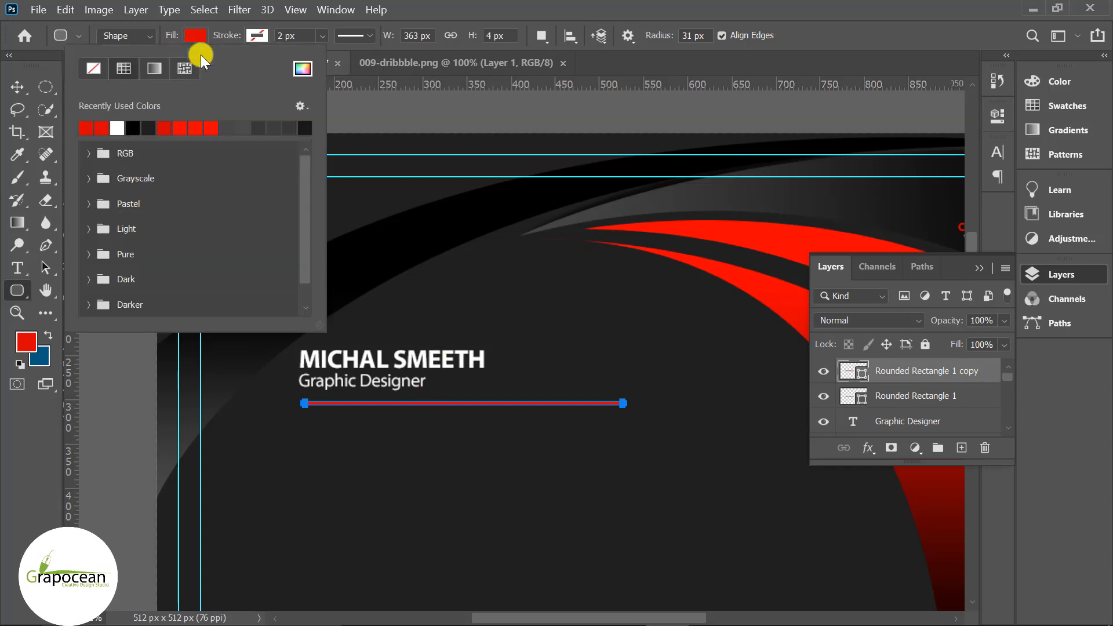
left_click(119, 128)
left_click(19, 435)
left_click(18, 88)
left_click(692, 438)
scroll(621, 408, "up", 2)
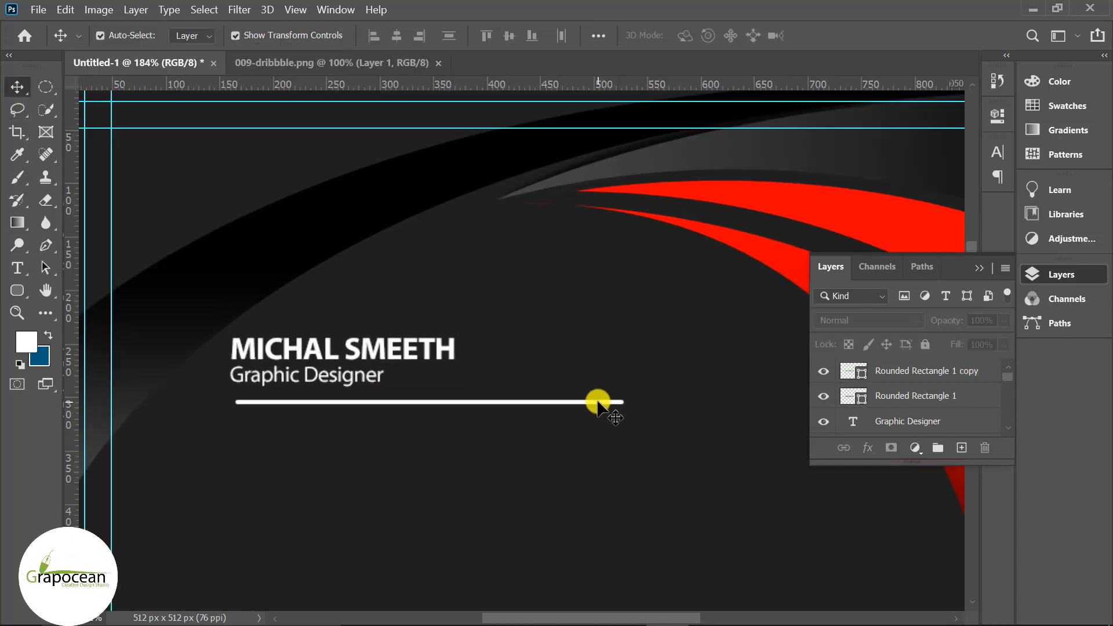
left_click(600, 402)
scroll(621, 401, "up", 4)
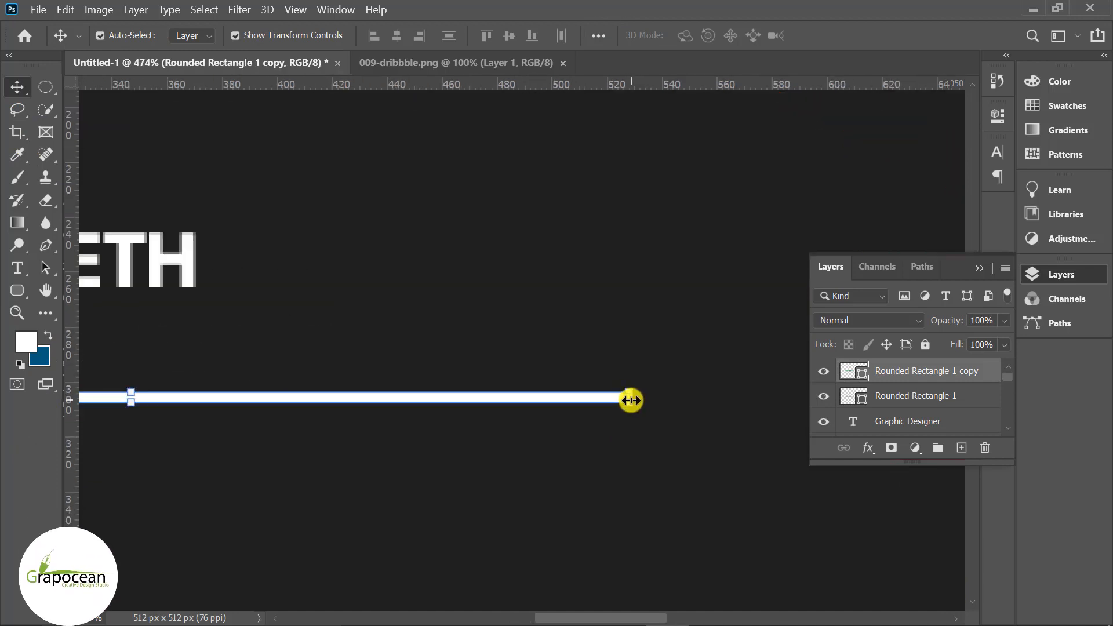
left_click_drag(631, 399, 237, 408)
scroll(517, 454, "down", 6)
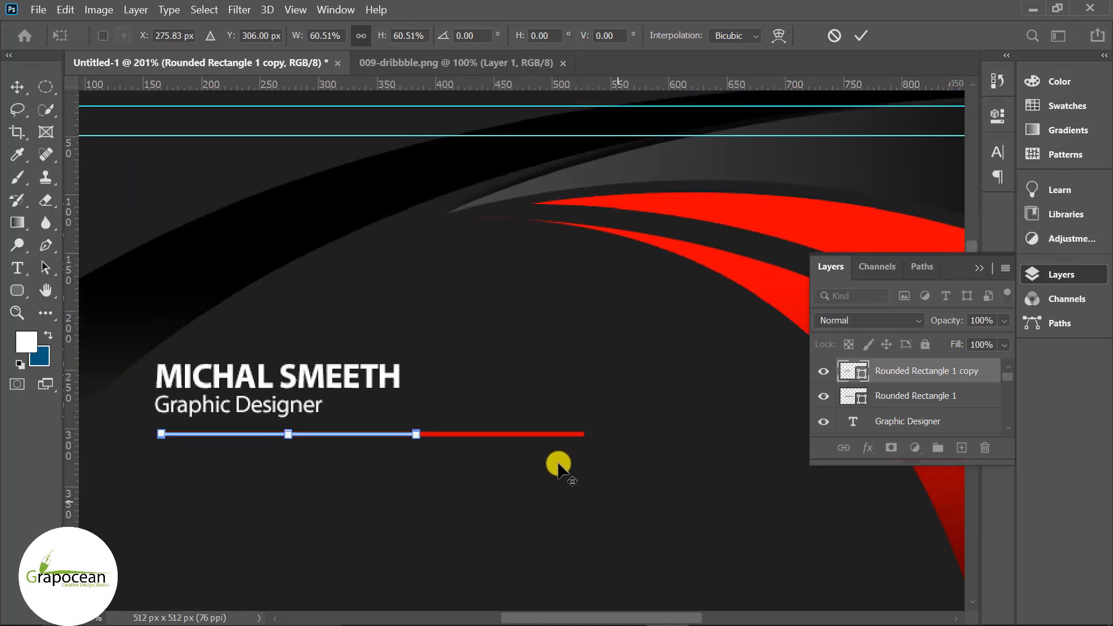
key("Return")
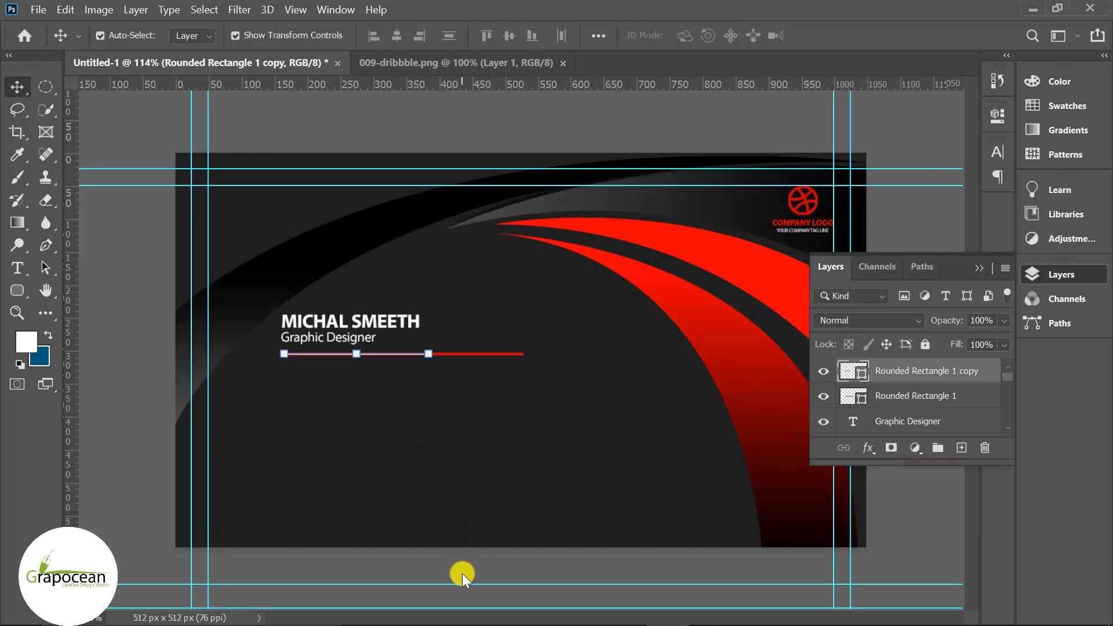
- Make the white bar slightly taller at both top and bottom
scroll(348, 355, "up", 8)
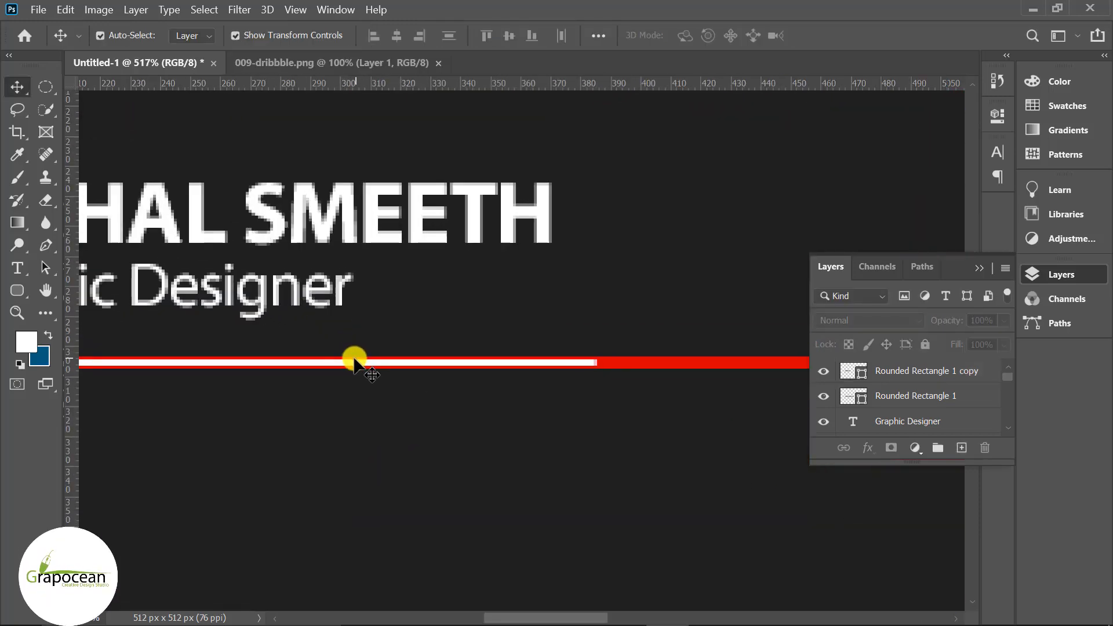
scroll(289, 367, "up", 7)
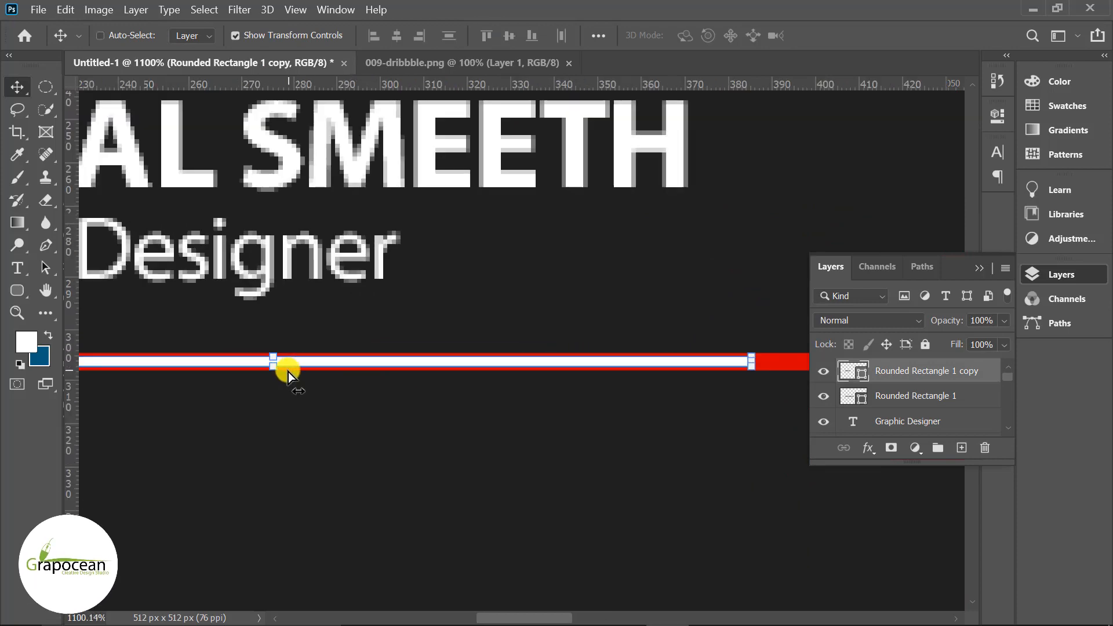
left_click_drag(259, 365, 261, 377)
left_click_drag(256, 335, 255, 322)
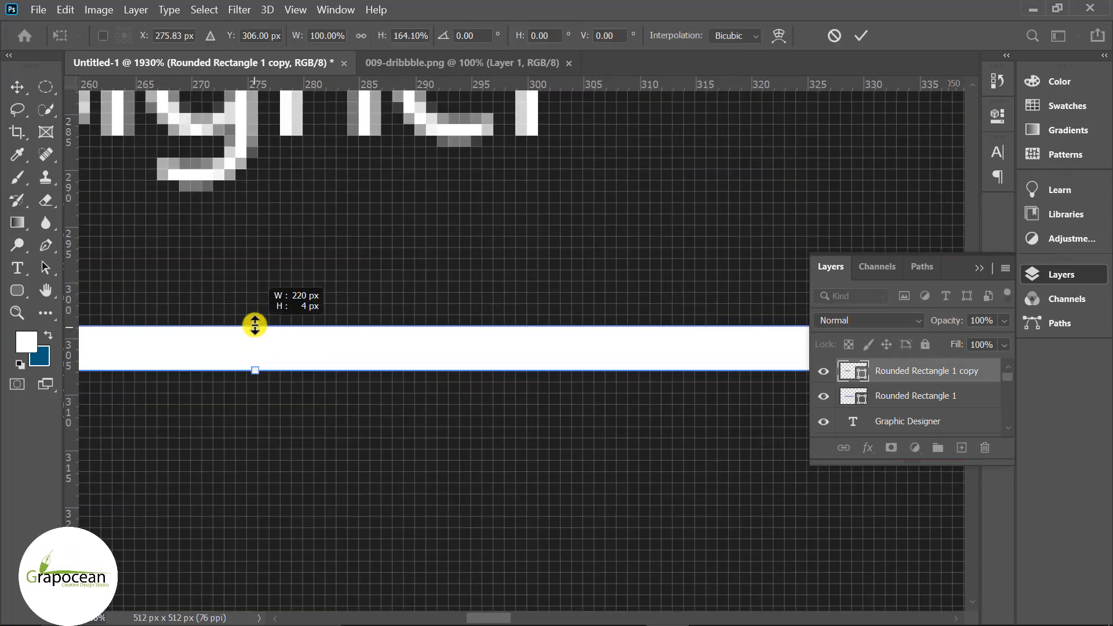
scroll(443, 423, "down", 13)
scroll(290, 415, "down", 2)
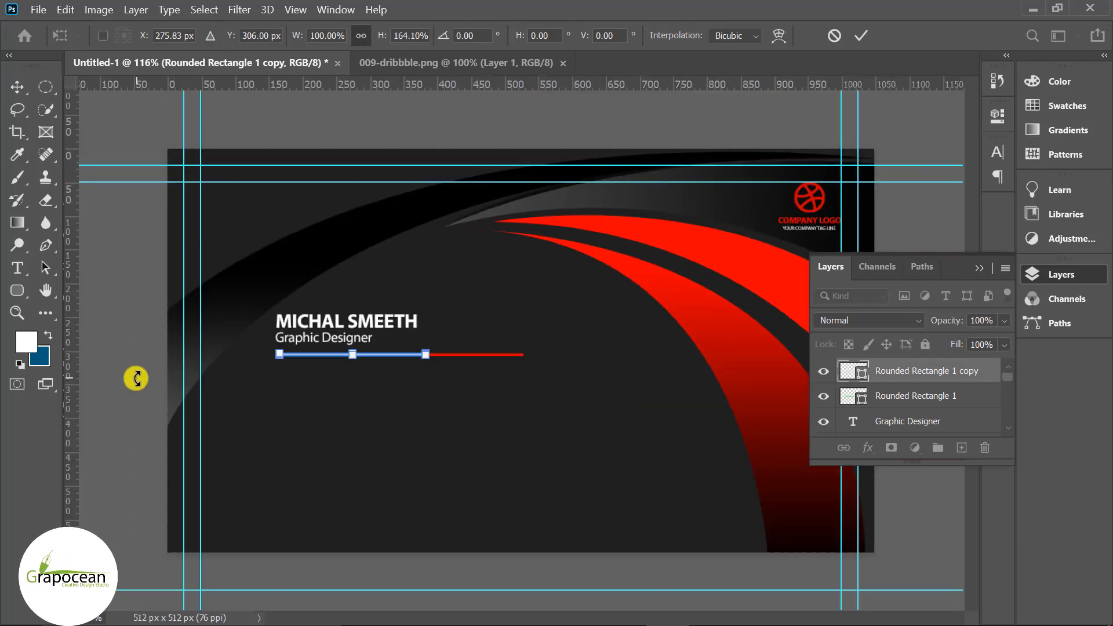
left_click(24, 88)
left_click(177, 433, "ctrl")
scroll(464, 526, "down", 3)
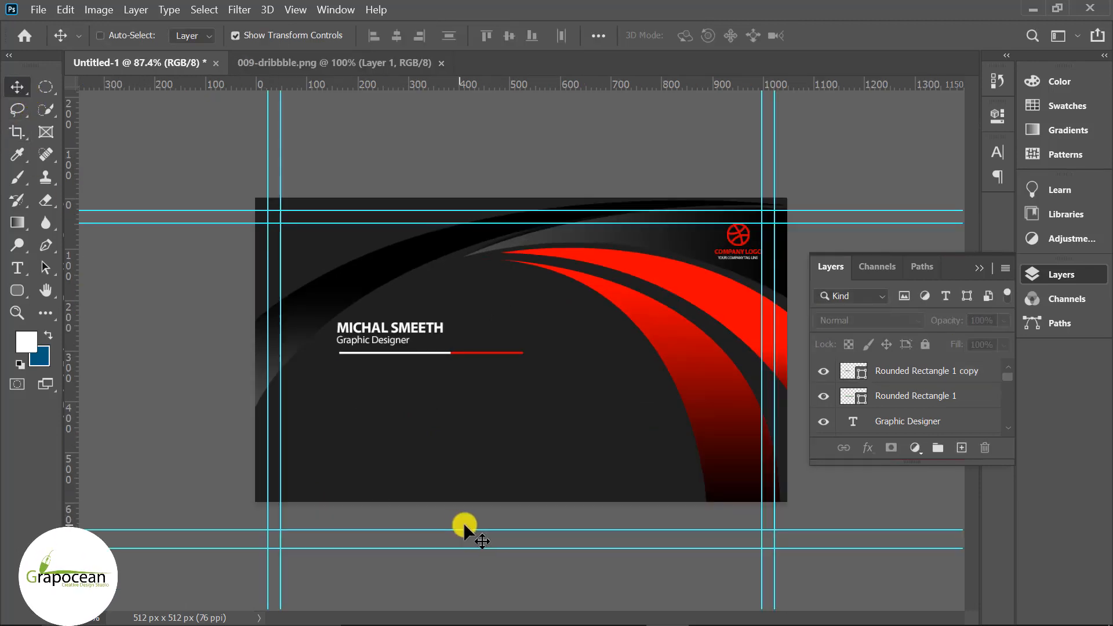
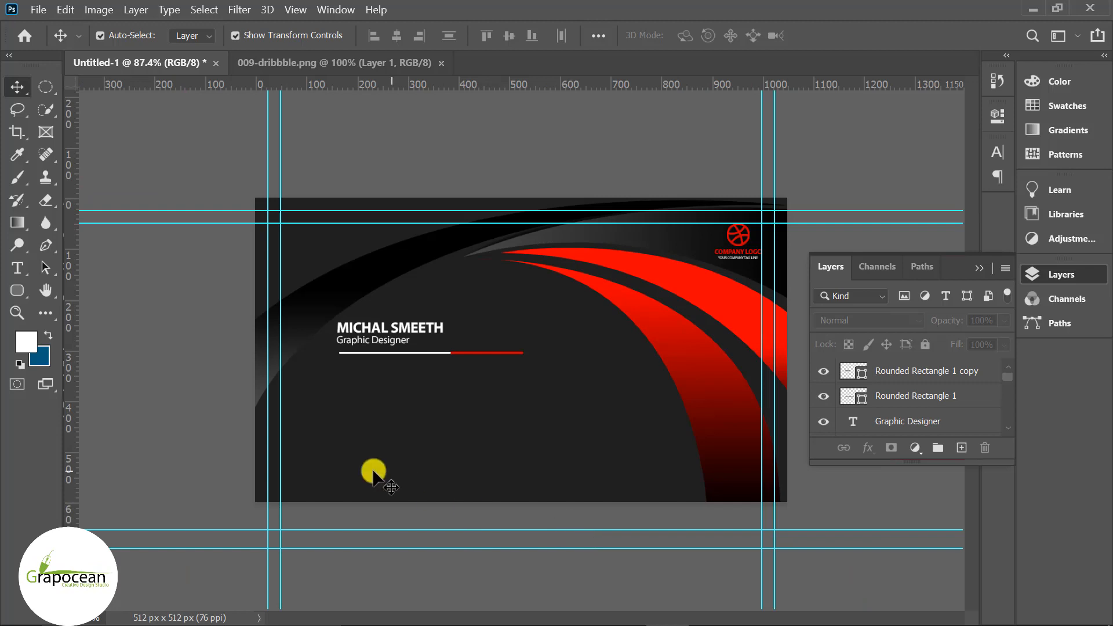
- Select both Rounded Rectangle divider layers and nudge them slightly left
scroll(522, 348, "up", 3)
left_click(918, 379, "ctrl")
left_click(916, 395, "ctrl")
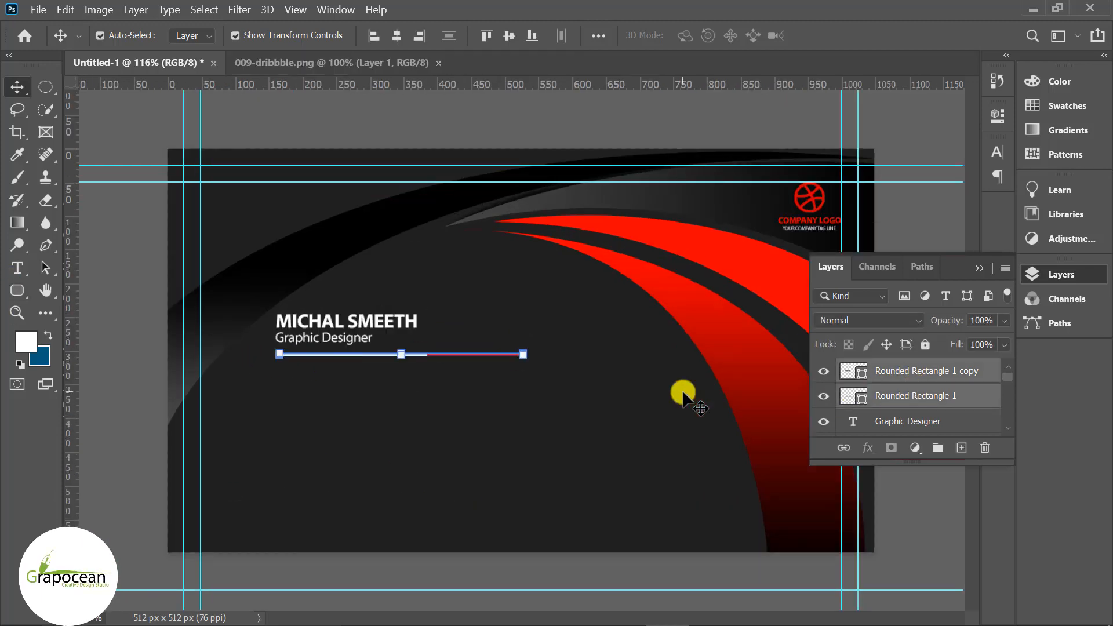
key("Left")
key("Left")
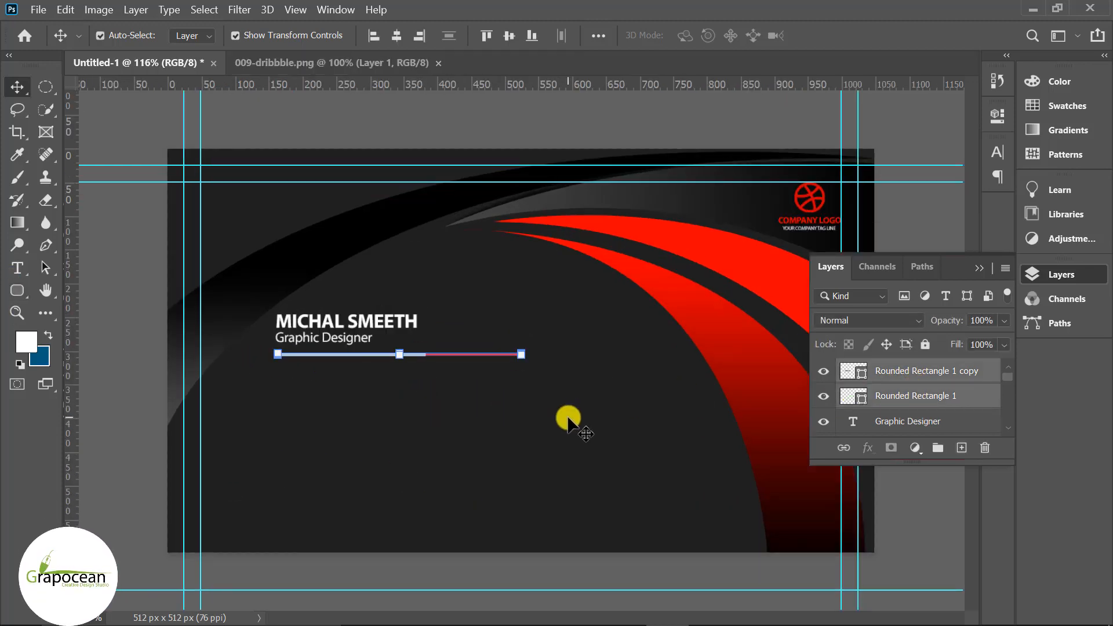
- Scale the divider line in from its right end to 82.7% width, then deselect
scroll(520, 354, "up", 6)
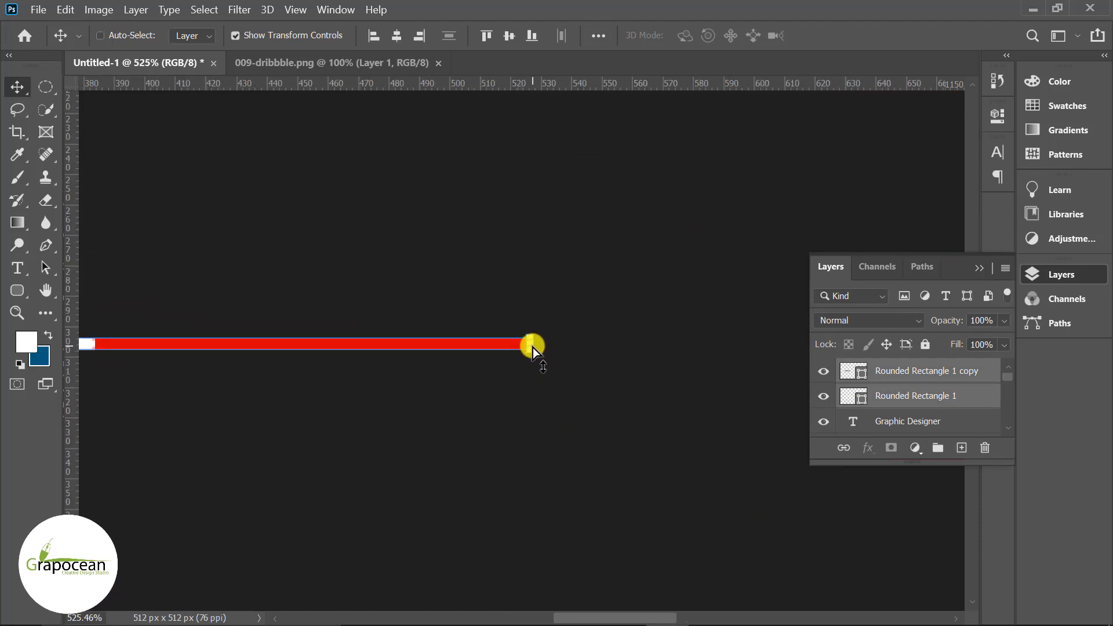
scroll(532, 346, "up", 2)
left_click_drag(532, 342, 233, 343)
scroll(512, 376, "down", 4)
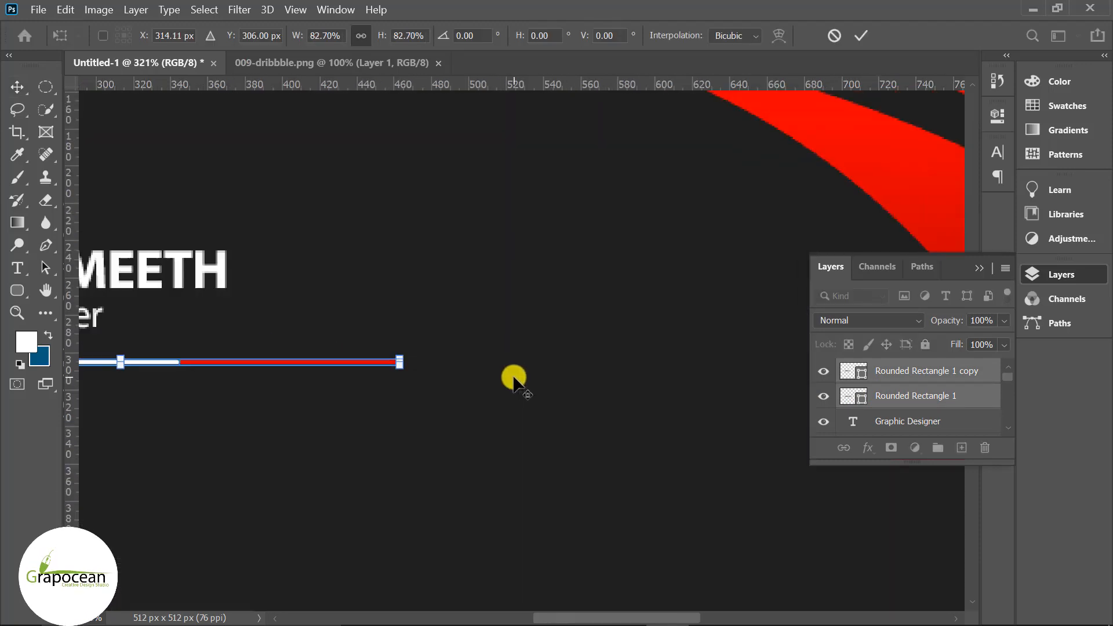
scroll(513, 378, "down", 4)
key("Return")
scroll(506, 493, "down", 2)
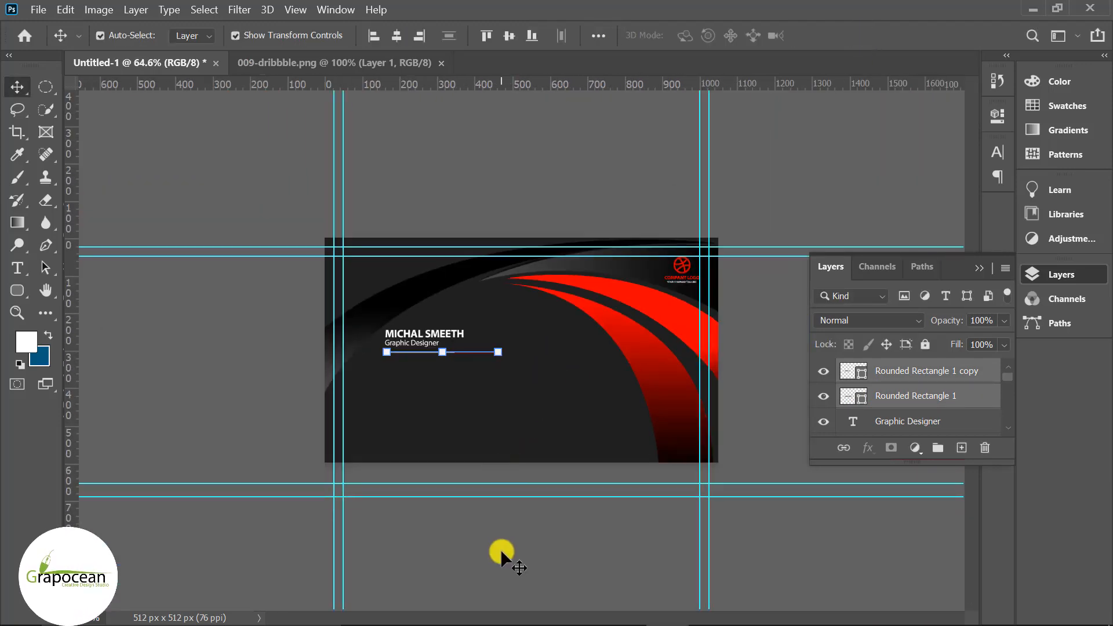
left_click(500, 548)
scroll(500, 544, "up", 1)
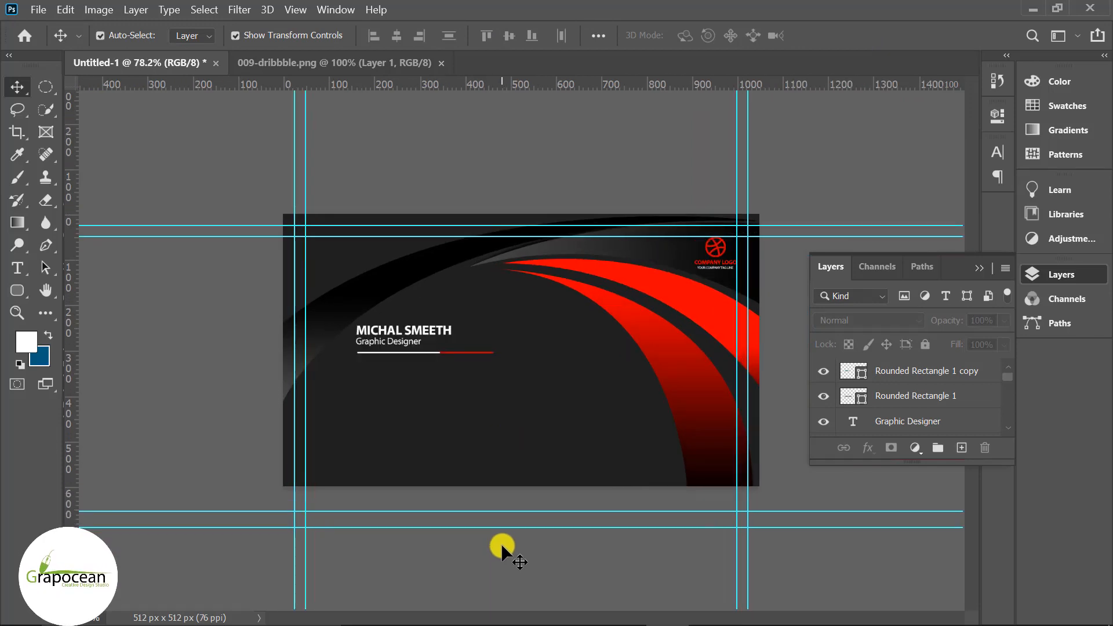
- On a new layer above the divider, draw a 37×37 px white rounded rectangle below it
left_click(17, 290)
left_click(72, 301)
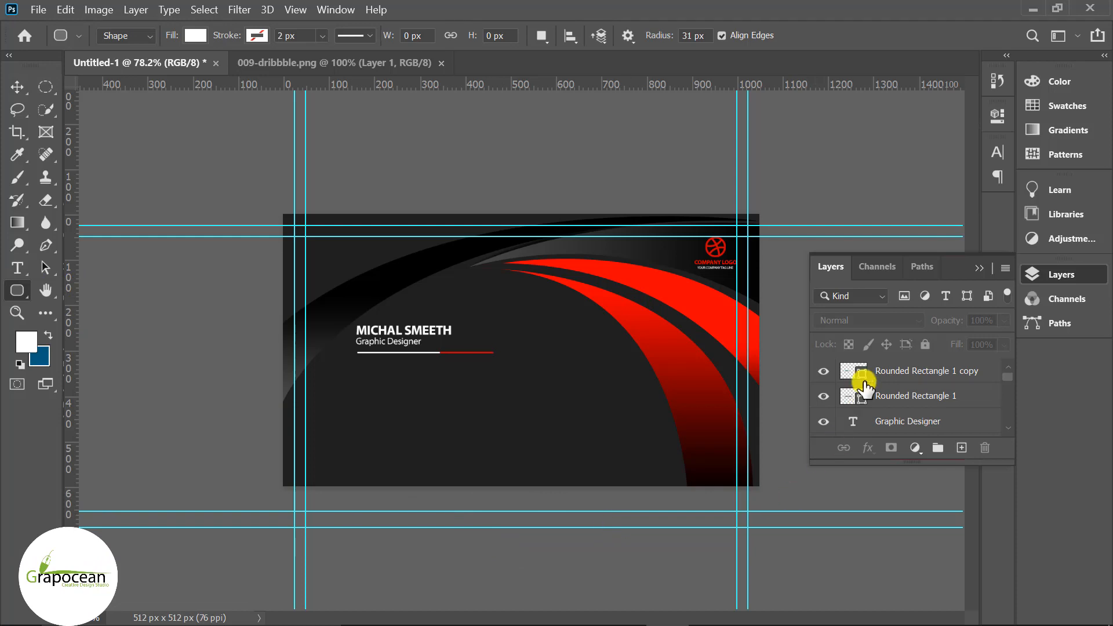
left_click(864, 382)
left_click(961, 448)
scroll(231, 398, "up", 3)
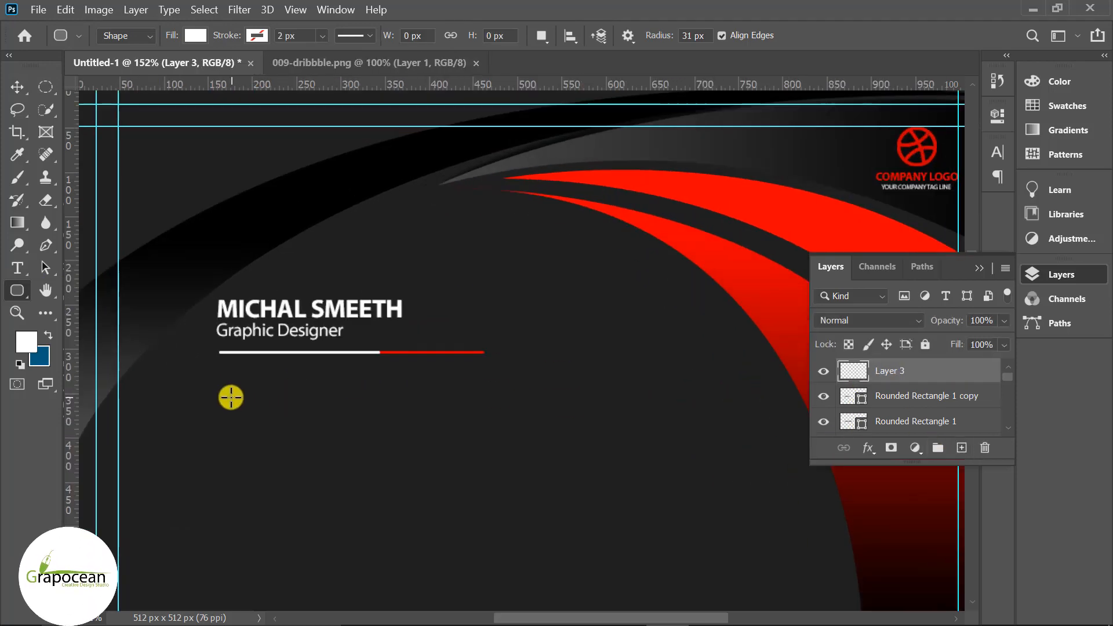
left_click_drag(225, 389, 254, 447)
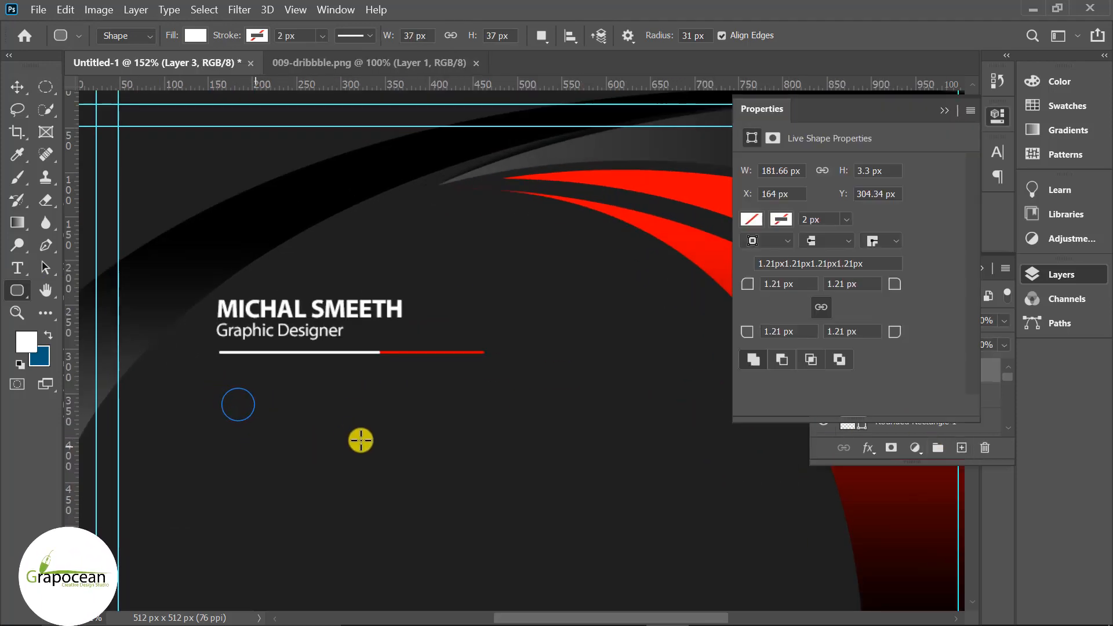
- Set the square's corner radii to 4 px and move it slightly left, in line with the name
left_click_drag(721, 332, 724, 333)
left_click(22, 92)
left_click(368, 549)
scroll(404, 533, "down", 2)
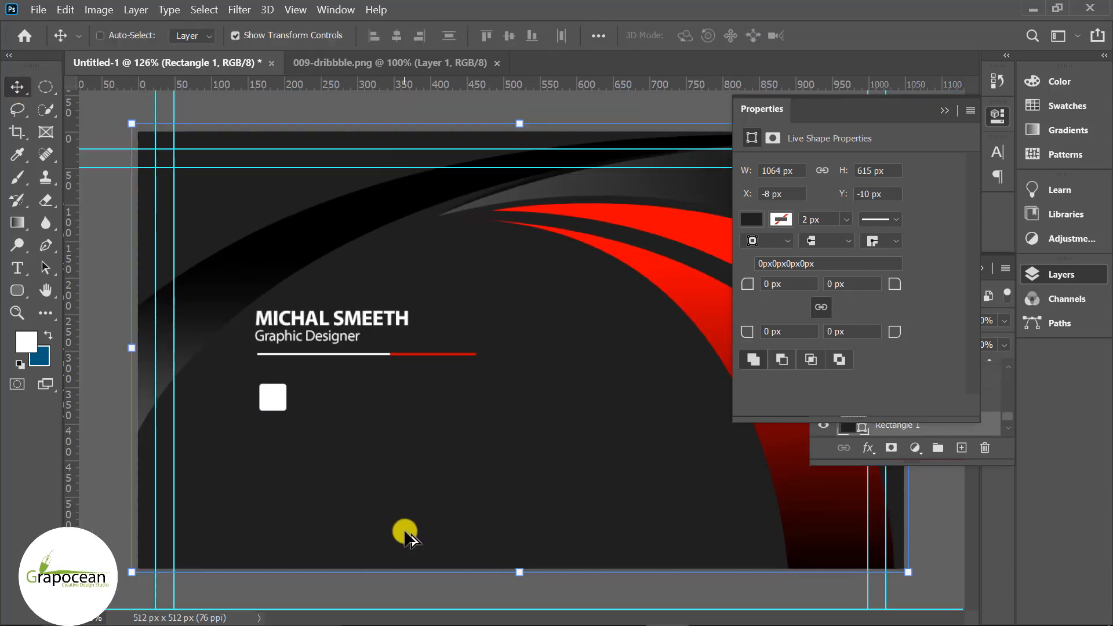
scroll(263, 411, "up", 3)
left_click_drag(258, 400, 255, 399)
left_click(946, 111)
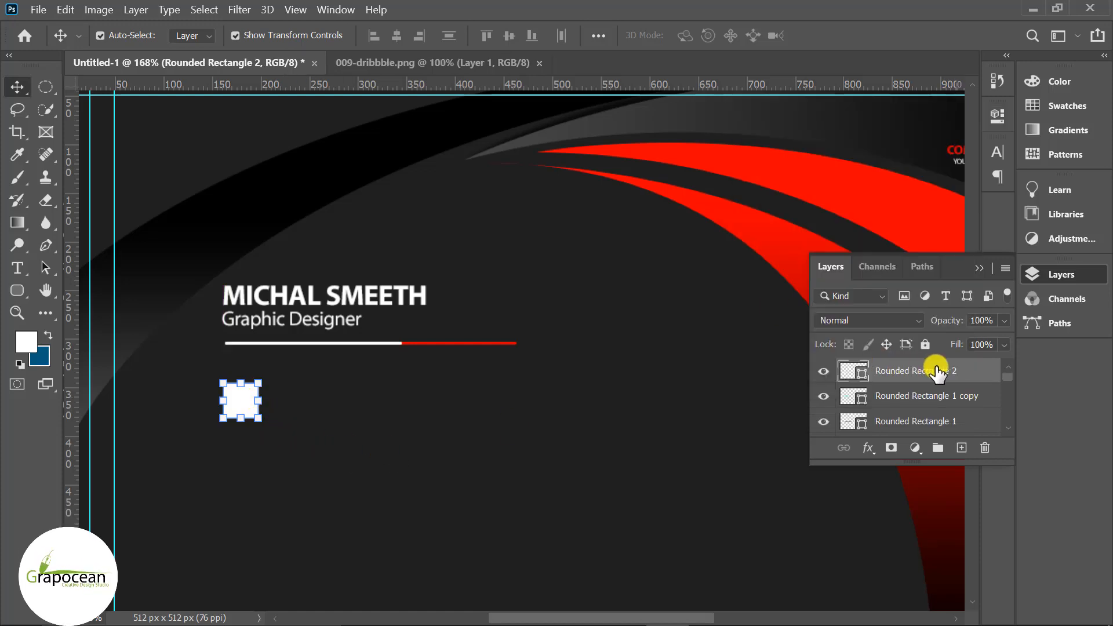
- Add a reversed red Gradient Overlay to Rounded Rectangle 2 and adjust its angle
right_click(937, 373)
left_click(760, 24)
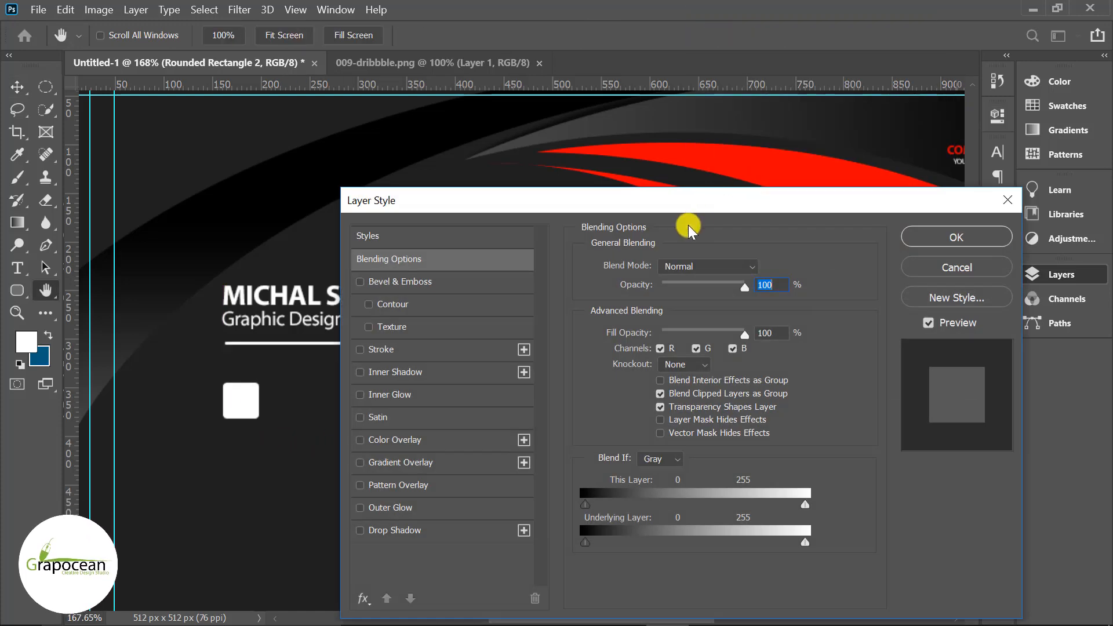
left_click(429, 463)
left_click(745, 310)
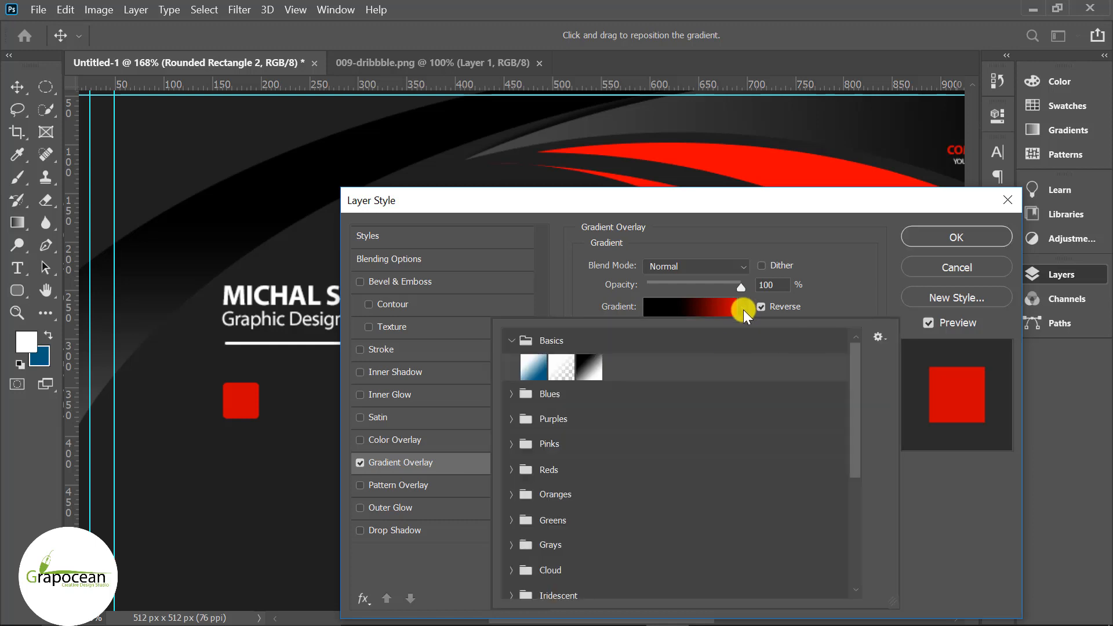
scroll(671, 541, "down", 5)
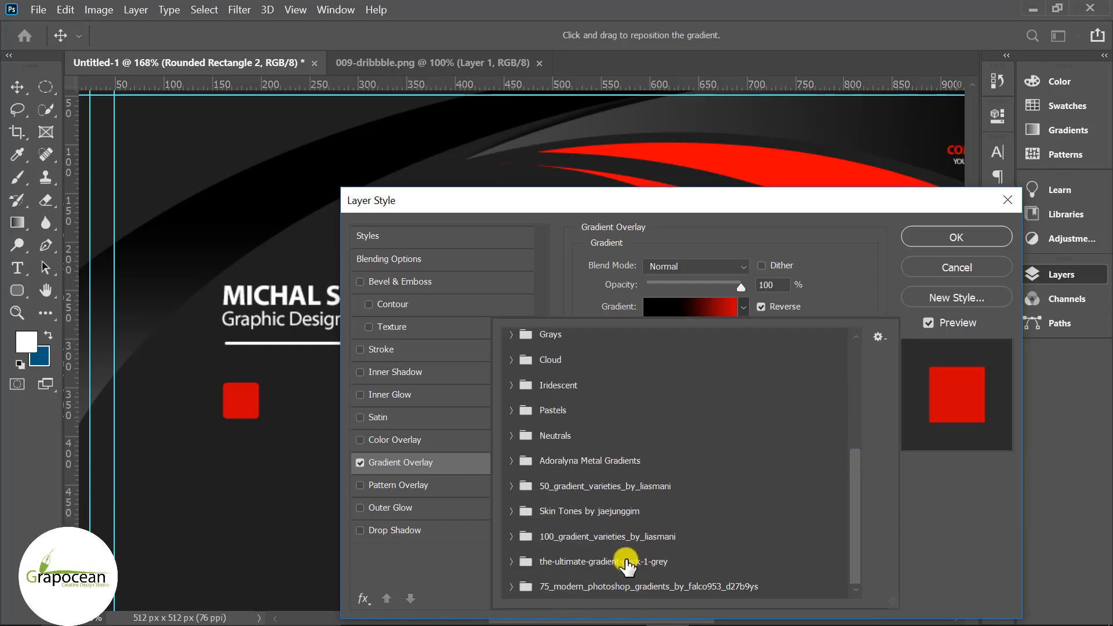
left_click(511, 586)
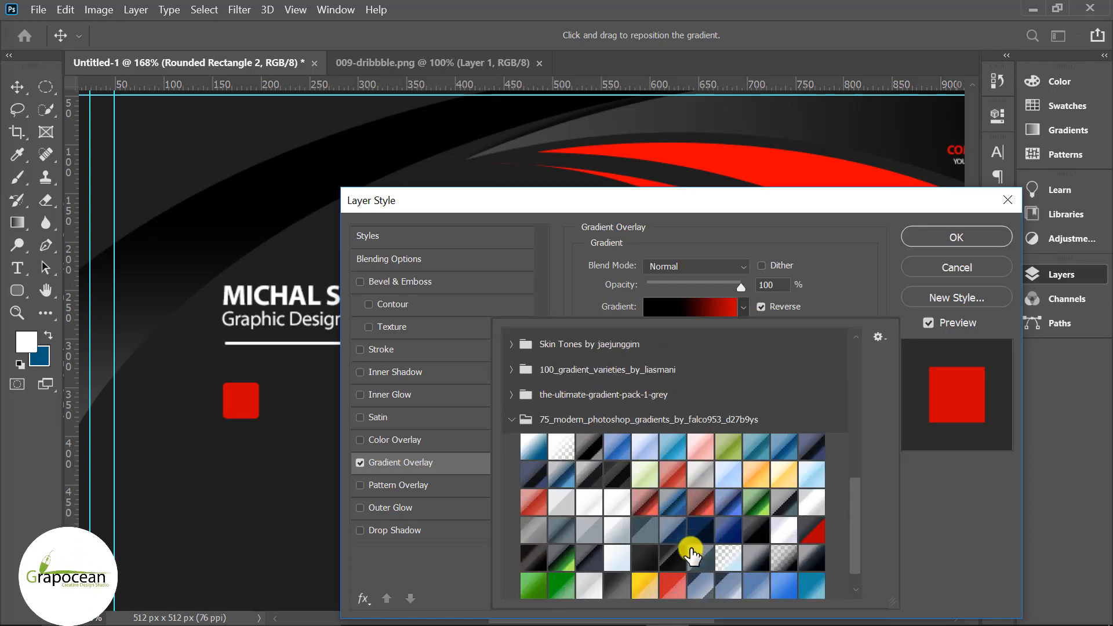
left_click(650, 507)
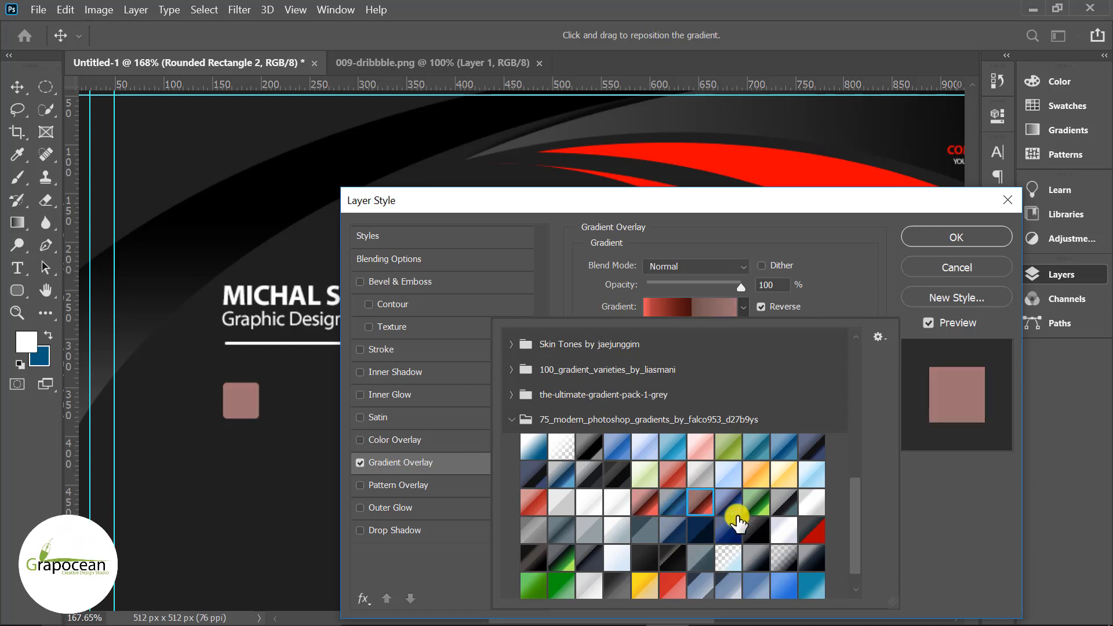
left_click(673, 585)
left_click(893, 476)
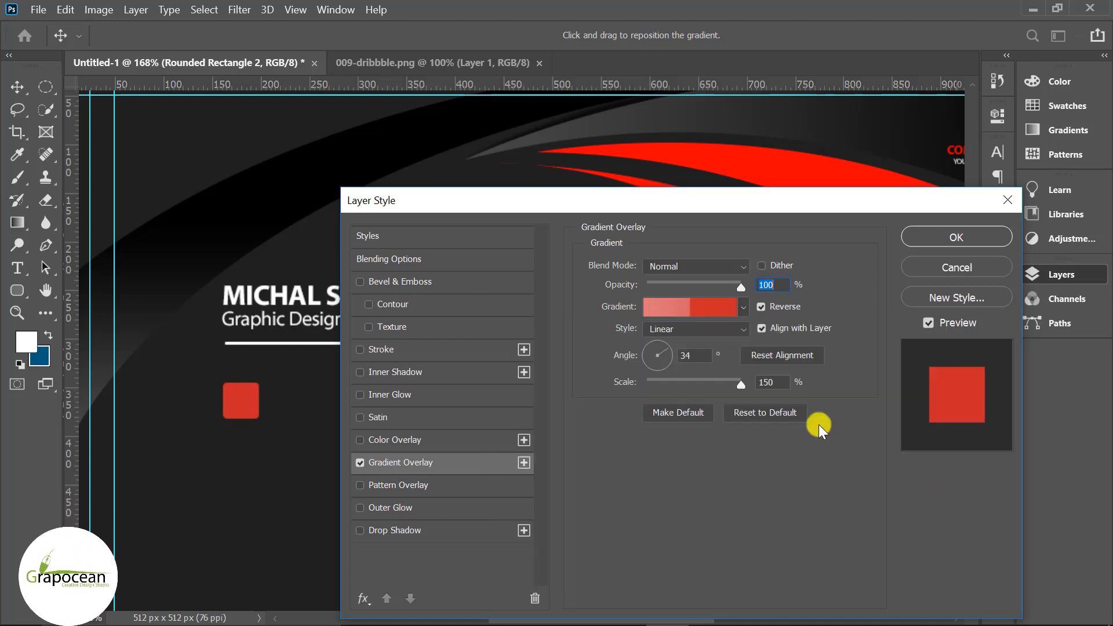
left_click(764, 307)
left_click(766, 307)
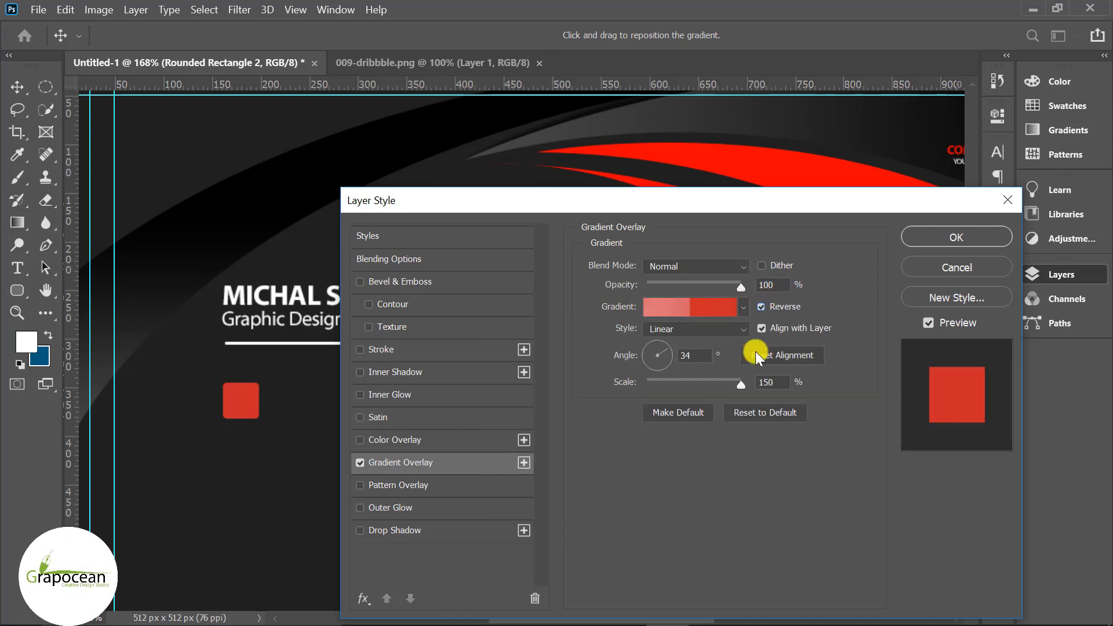
mouse_move(664, 348)
left_mouse_down()
mouse_move(676, 356)
mouse_move(646, 344)
left_mouse_up()
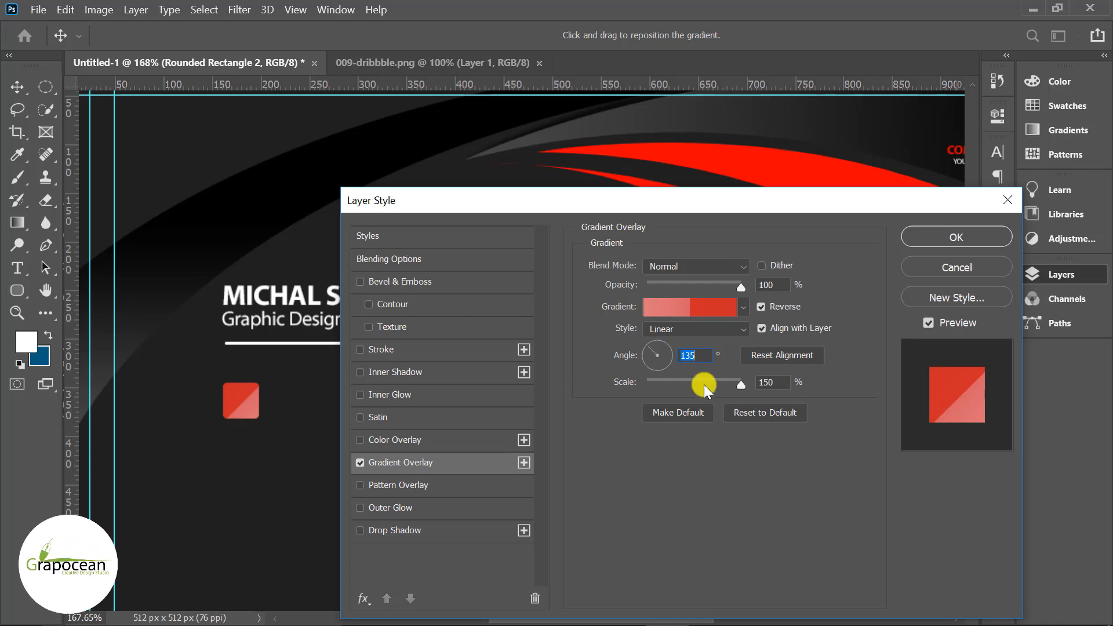
- Swap the gradient to a darker red preset and apply the overlay
left_click(743, 307)
left_click(703, 502)
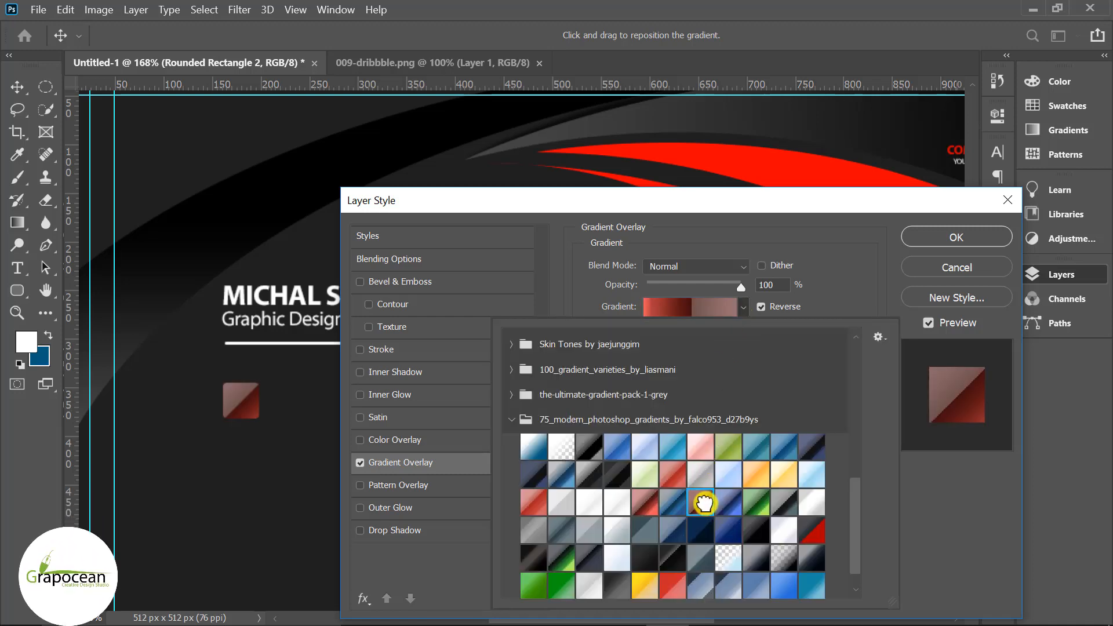
scroll(708, 560, "down", 1)
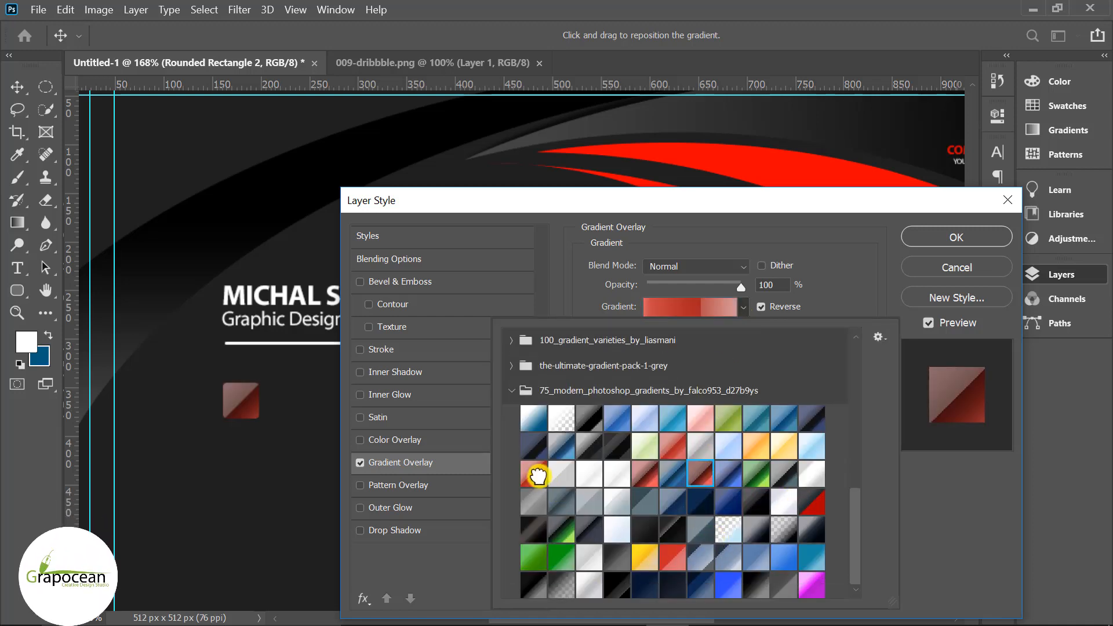
left_click(643, 473)
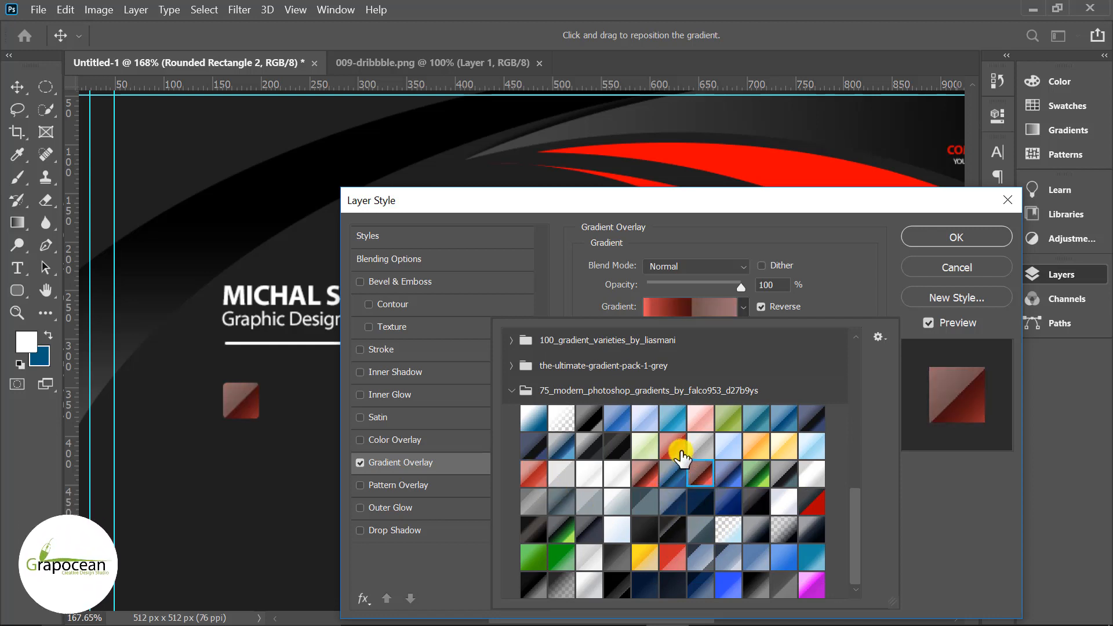
left_click(679, 451)
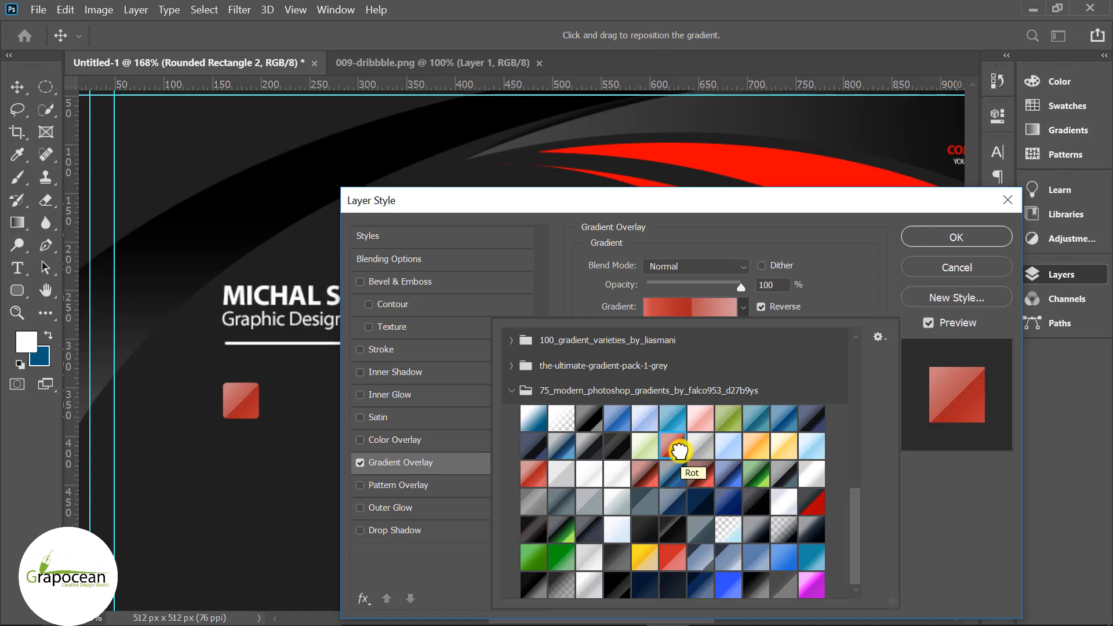
left_click(643, 476)
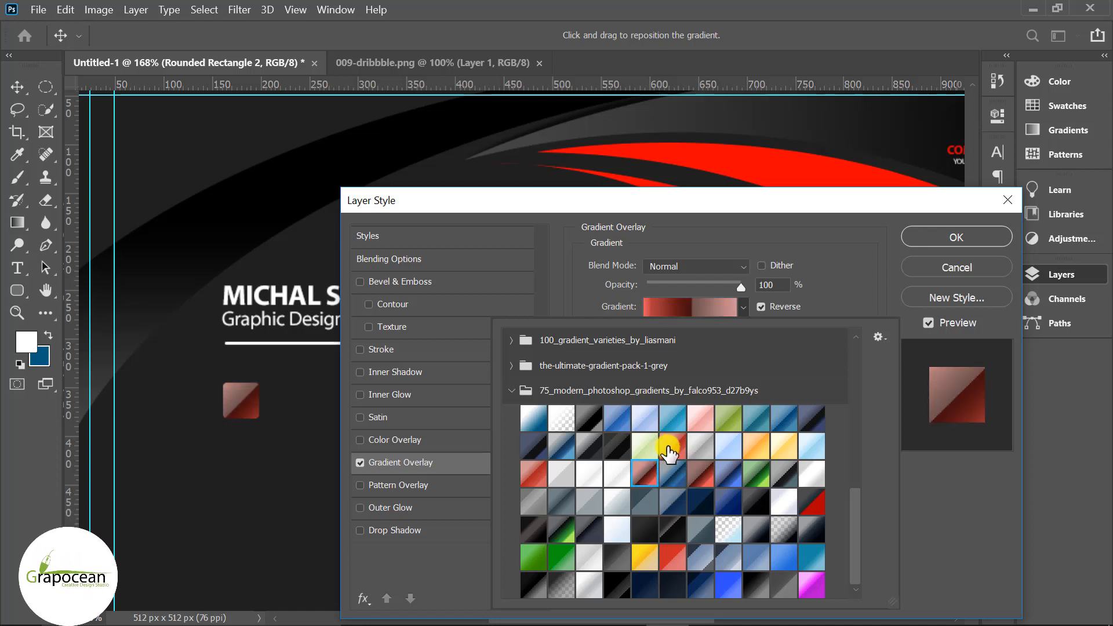
left_click(957, 238)
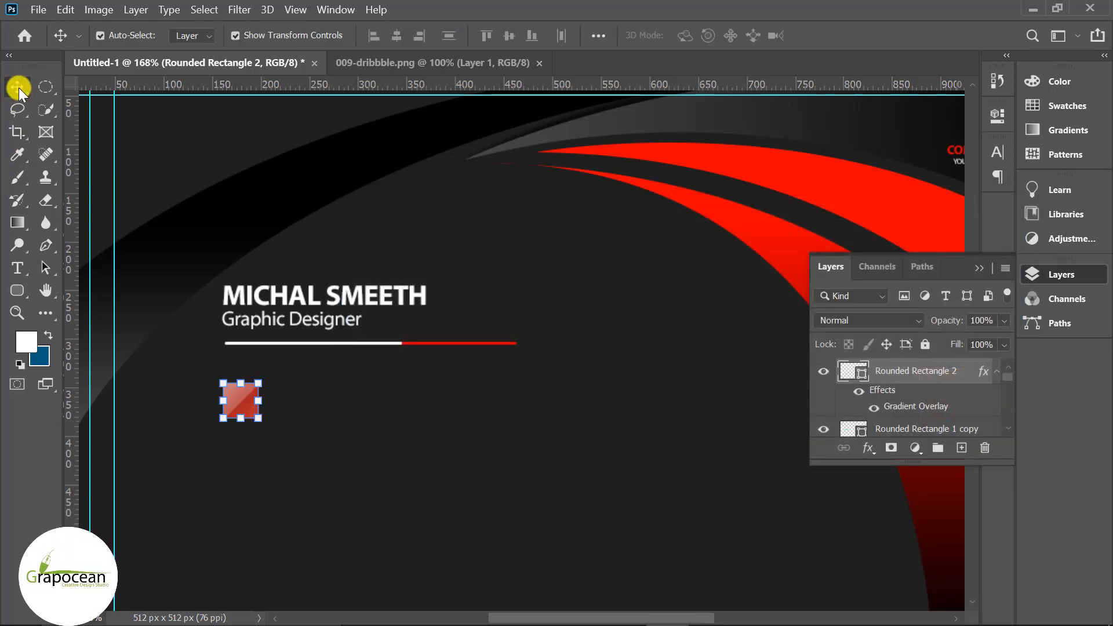
- Alt-drag the red square straight down to make a third square in the column
left_click(271, 511)
scroll(239, 427, "up", 3)
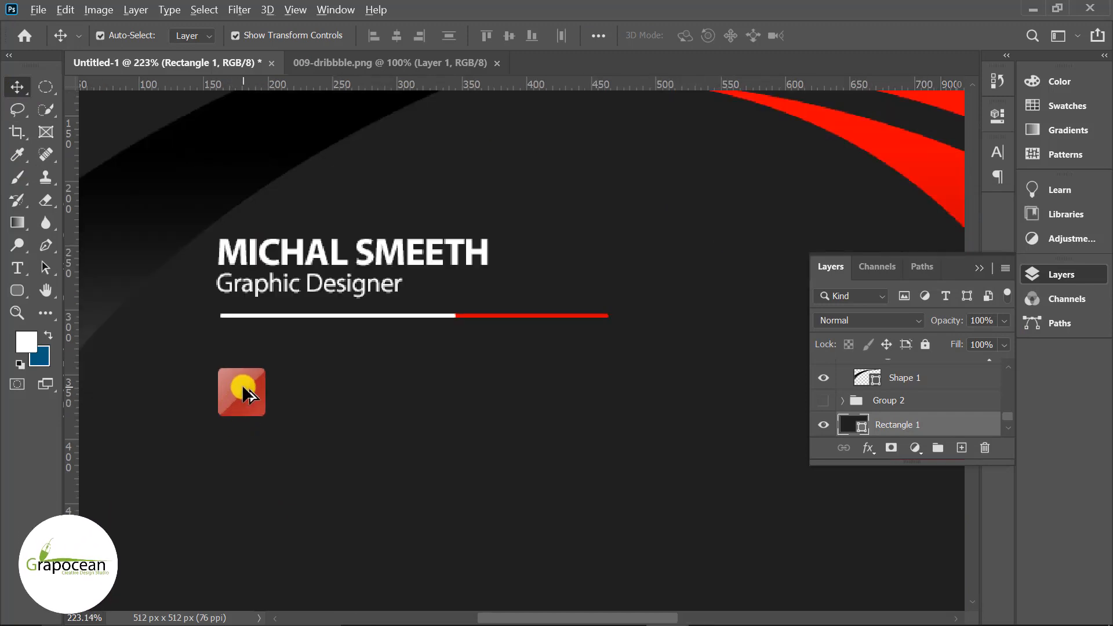
left_click_drag(242, 384, 249, 463)
scroll(251, 435, "down", 2)
left_click_drag(254, 404, 259, 460)
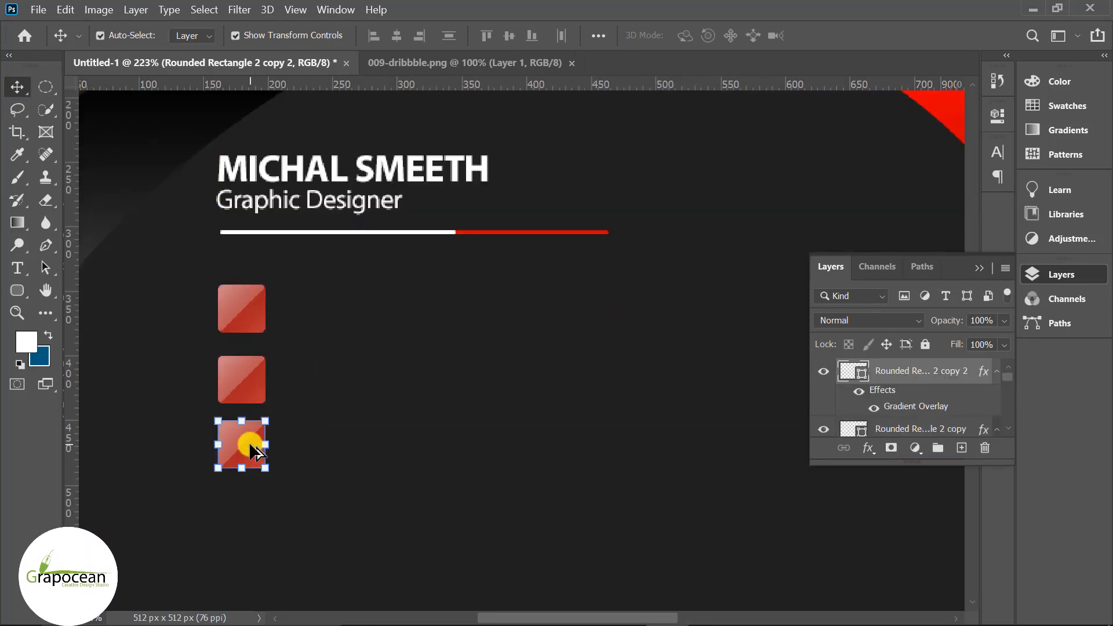
scroll(243, 438, "up", 2)
left_click(363, 397)
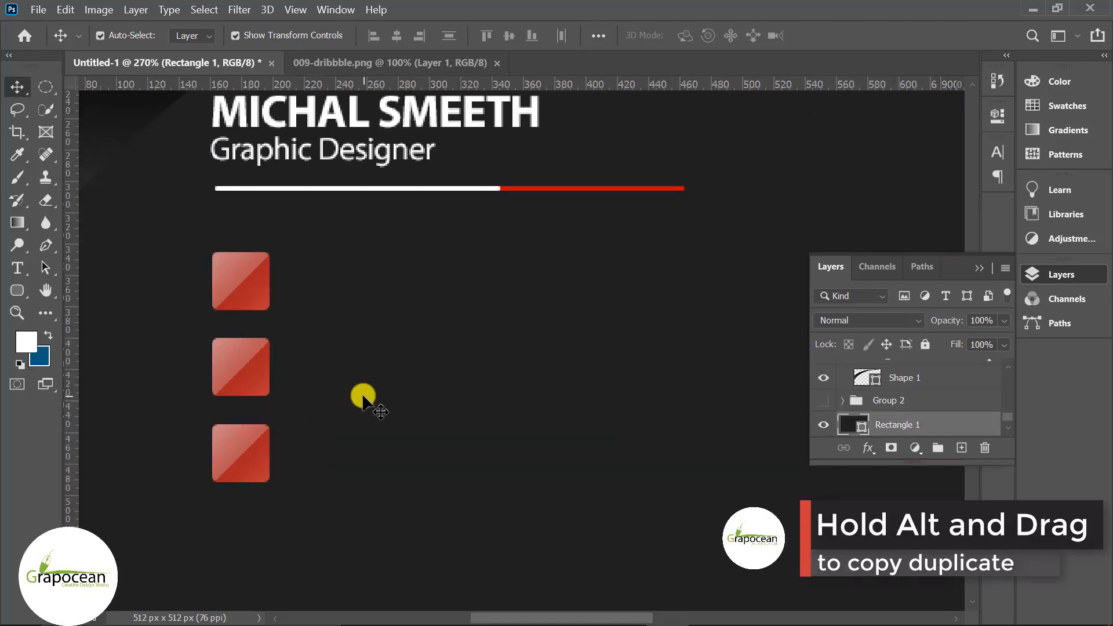
scroll(400, 426, "down", 13)
left_click(475, 571)
scroll(173, 478, "up", 2)
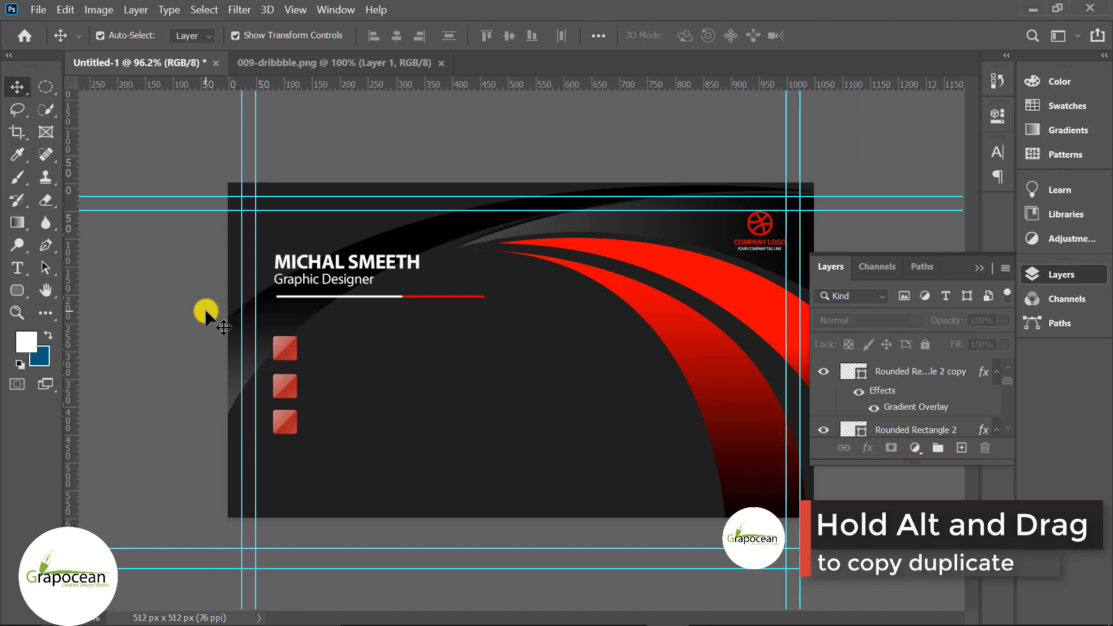
- Open email.png, idea-1.png, phone.png and placeholder.png from the icon folder
left_click(38, 10)
left_click(49, 43)
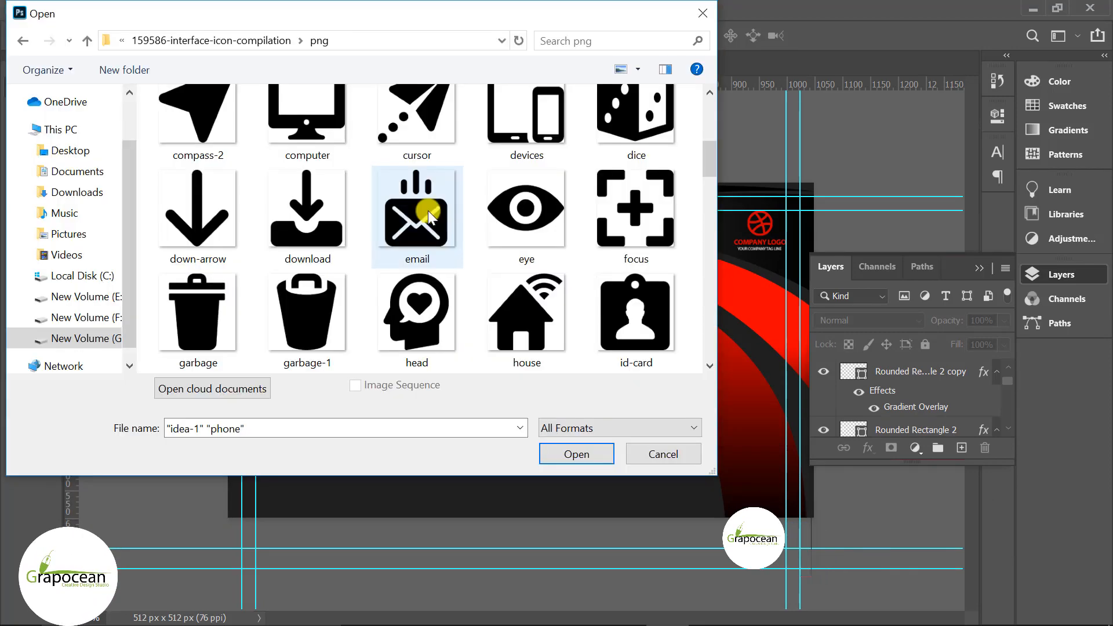
scroll(470, 236, "down", 1)
scroll(470, 236, "down", 2)
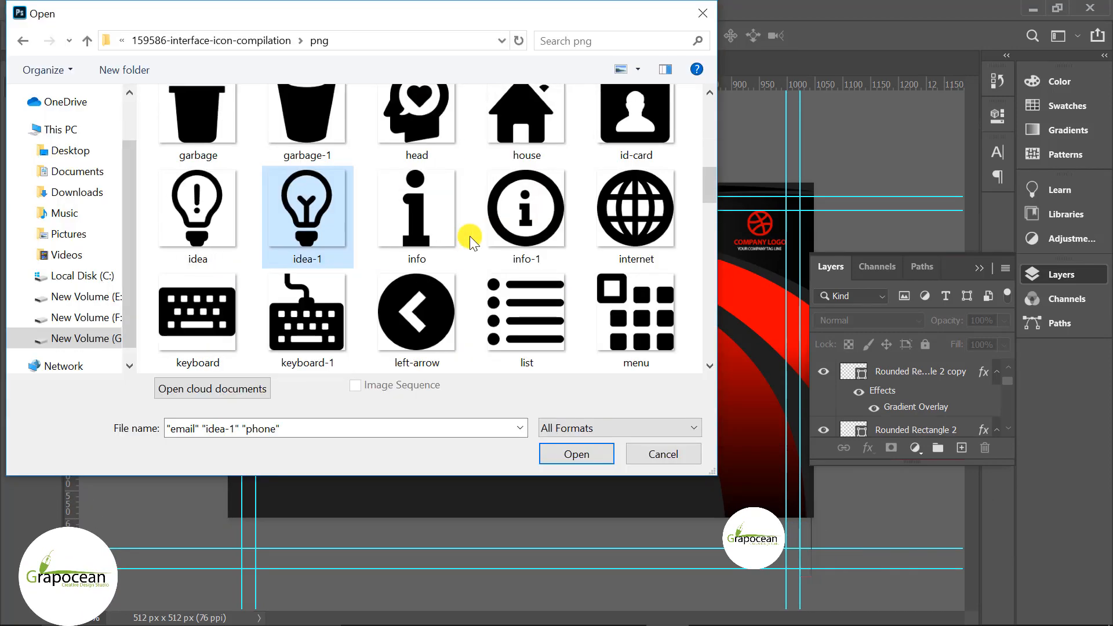
scroll(470, 236, "down", 2)
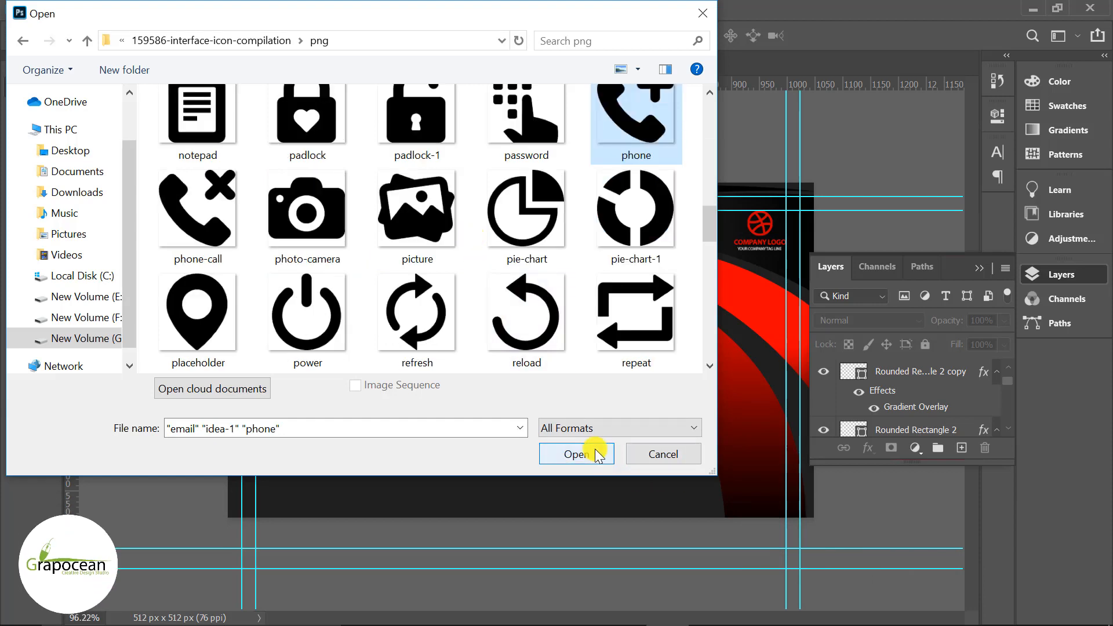
left_click(172, 300, "ctrl")
left_click(558, 454)
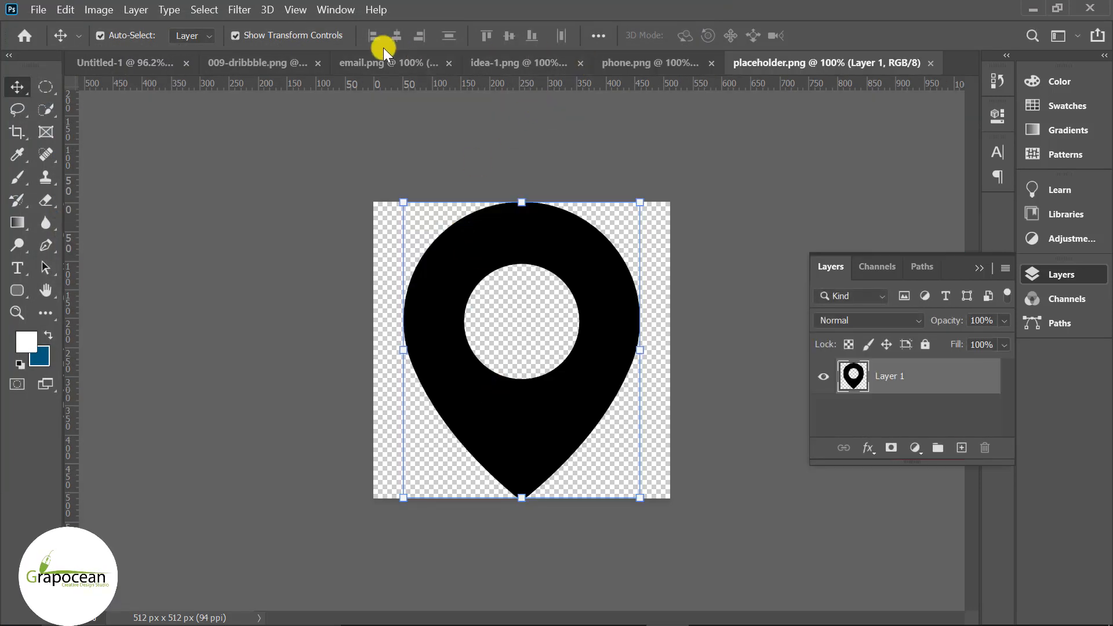
- In email.png, marquee-select and delete the bars above the envelope
left_click(272, 69)
left_click(485, 63)
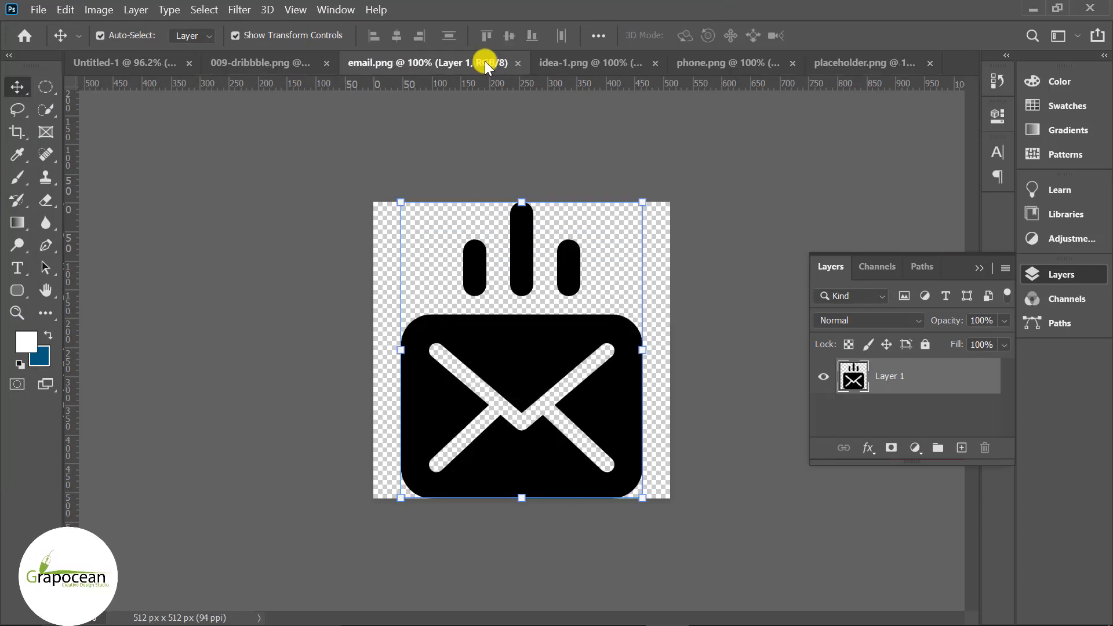
left_click(44, 86)
left_click(116, 85)
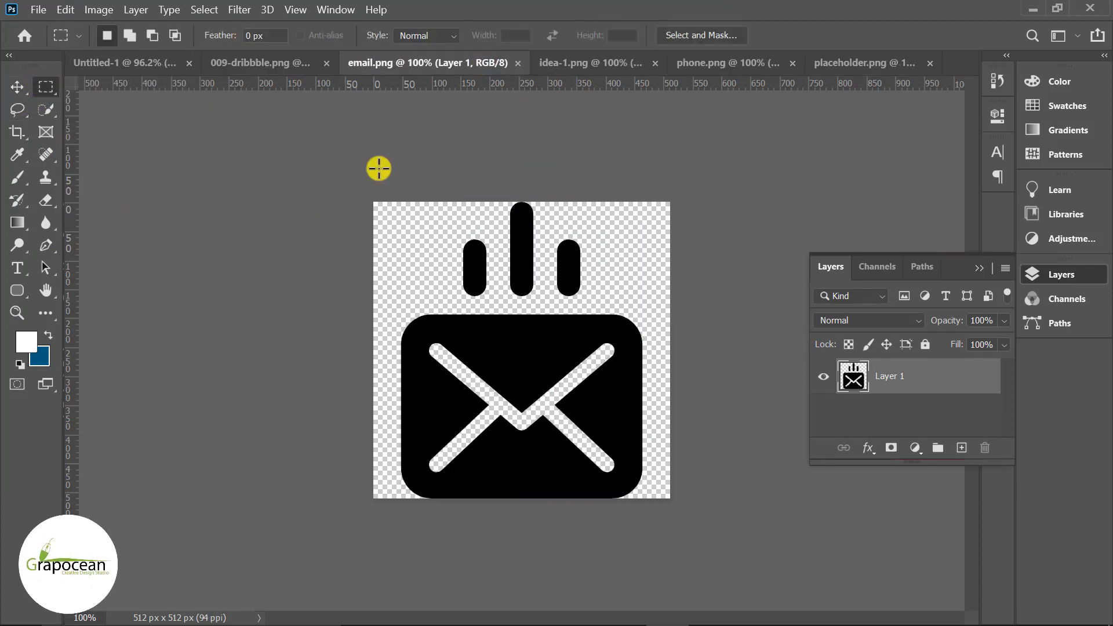
left_click_drag(403, 202, 624, 306)
key("Delete")
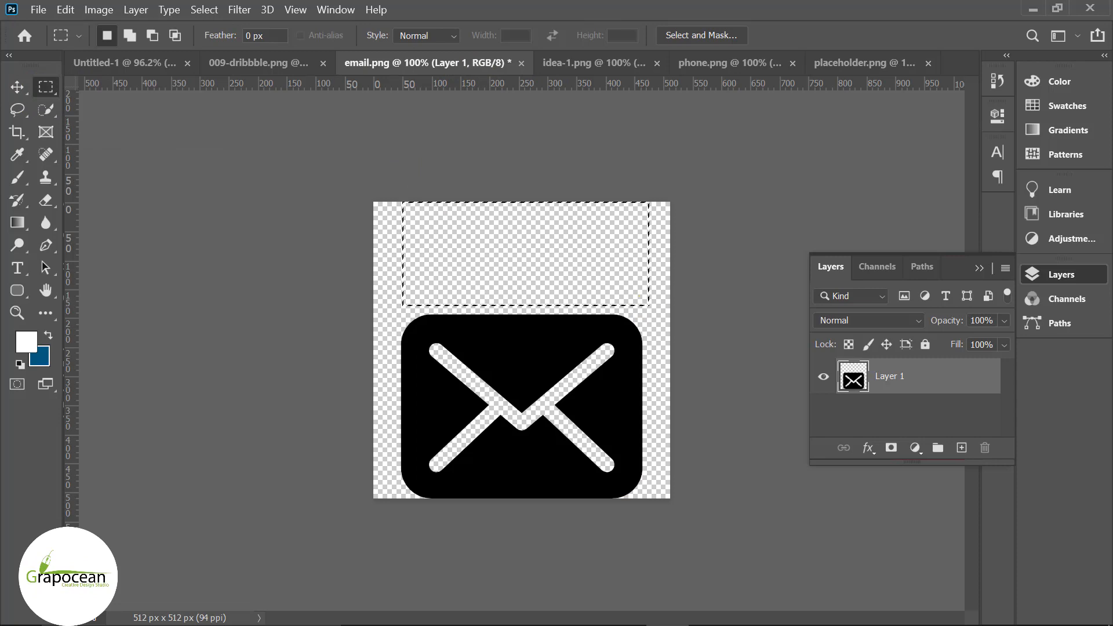
- Drag the envelope layer into the Untitled-1 business card and open its Blending Options
left_click(15, 87)
left_click(170, 301)
left_click(46, 87)
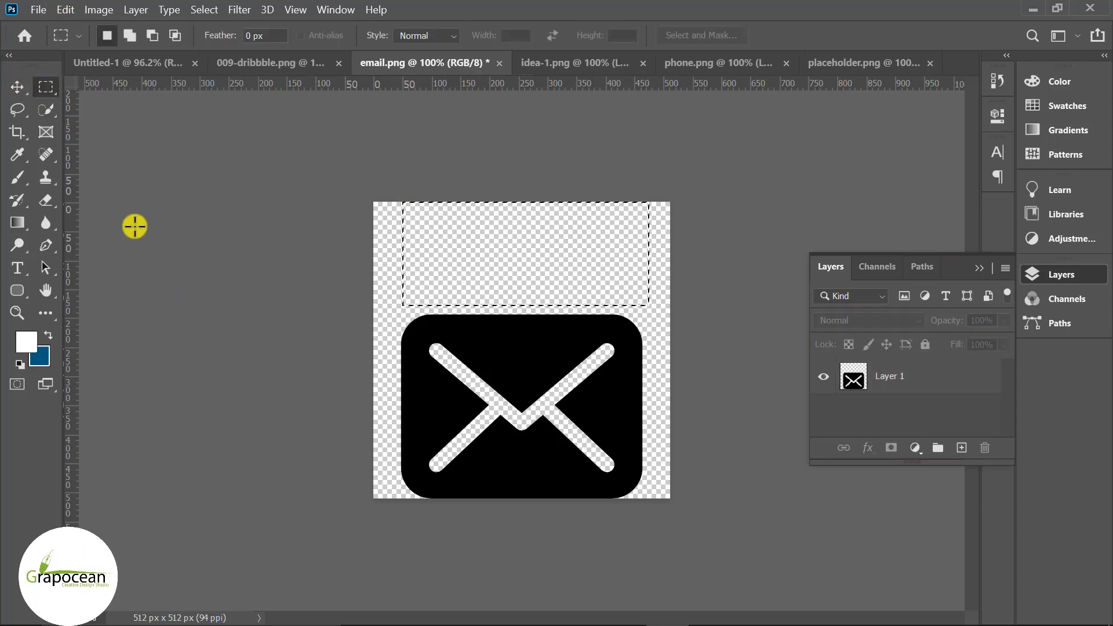
left_click(16, 87)
left_click_drag(484, 345, 364, 387)
right_click(967, 375)
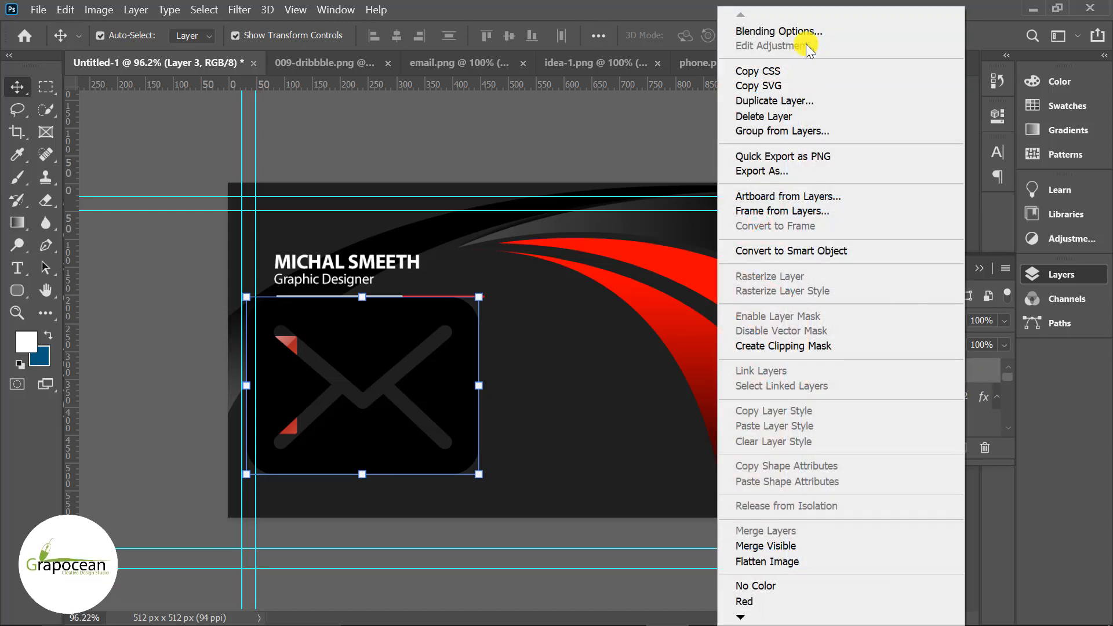
left_click(741, 30)
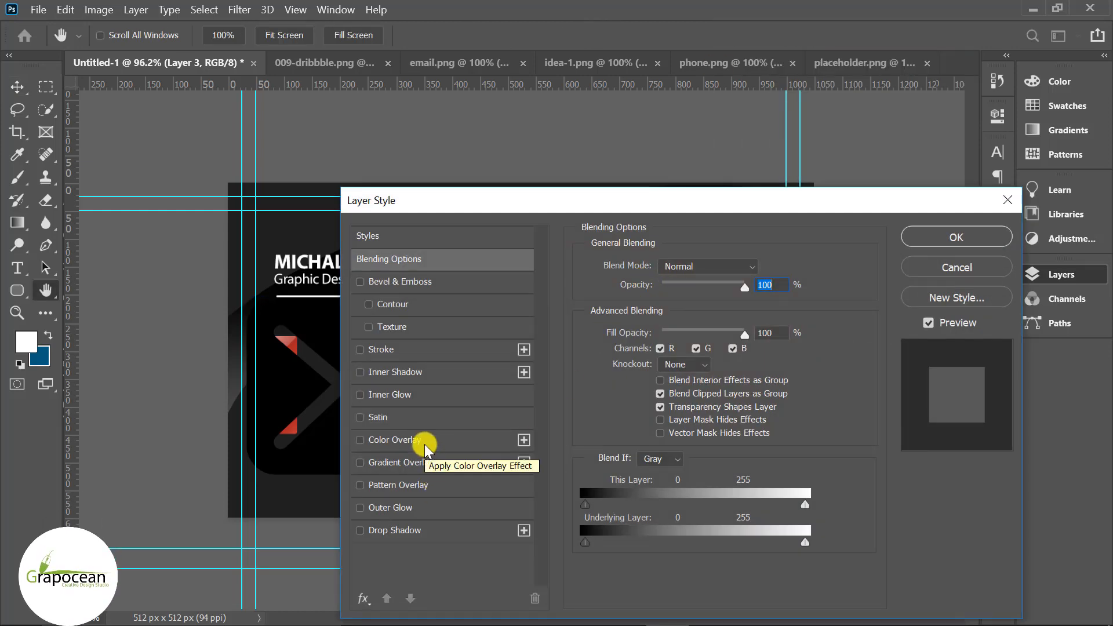
- Give the envelope icon a white Color Overlay
left_click(400, 440)
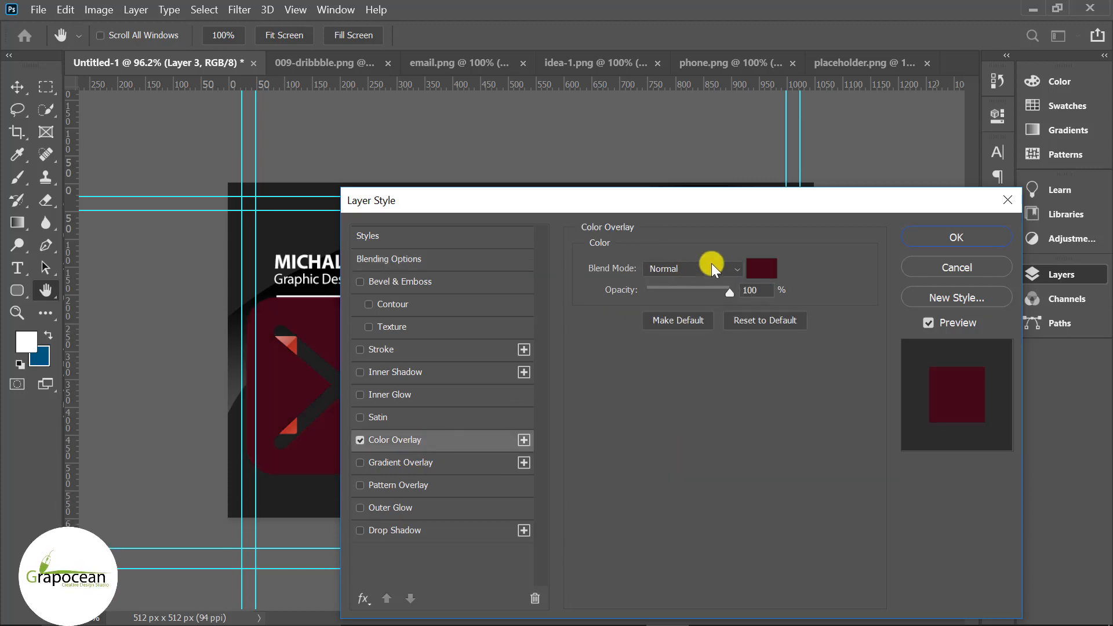
left_click(764, 270)
left_click_drag(586, 339, 433, 249)
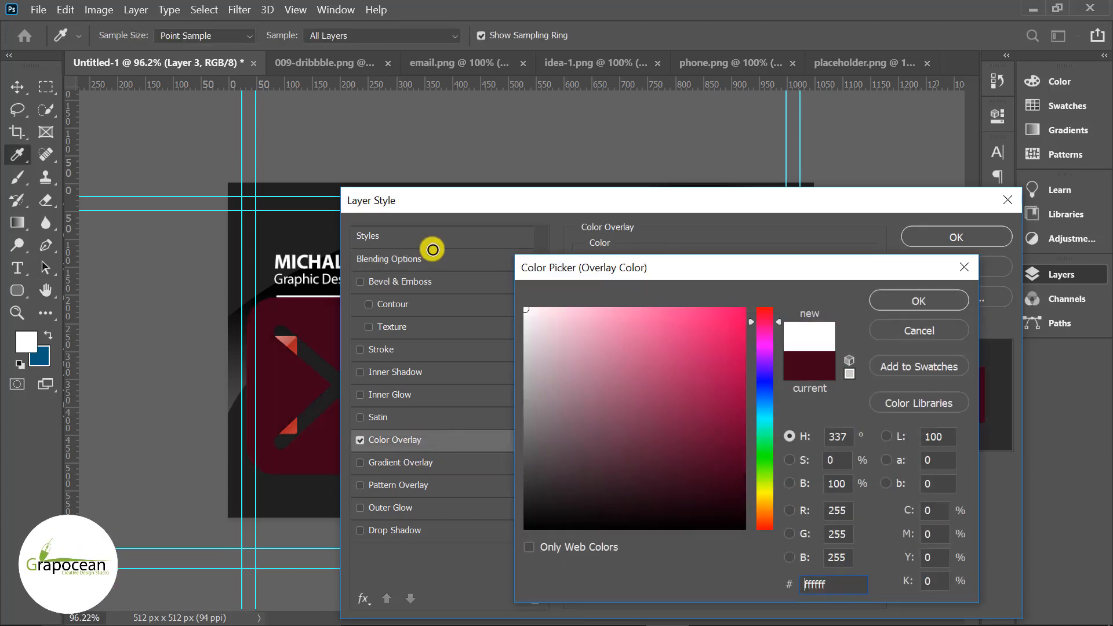
left_click(938, 295)
left_click(951, 239)
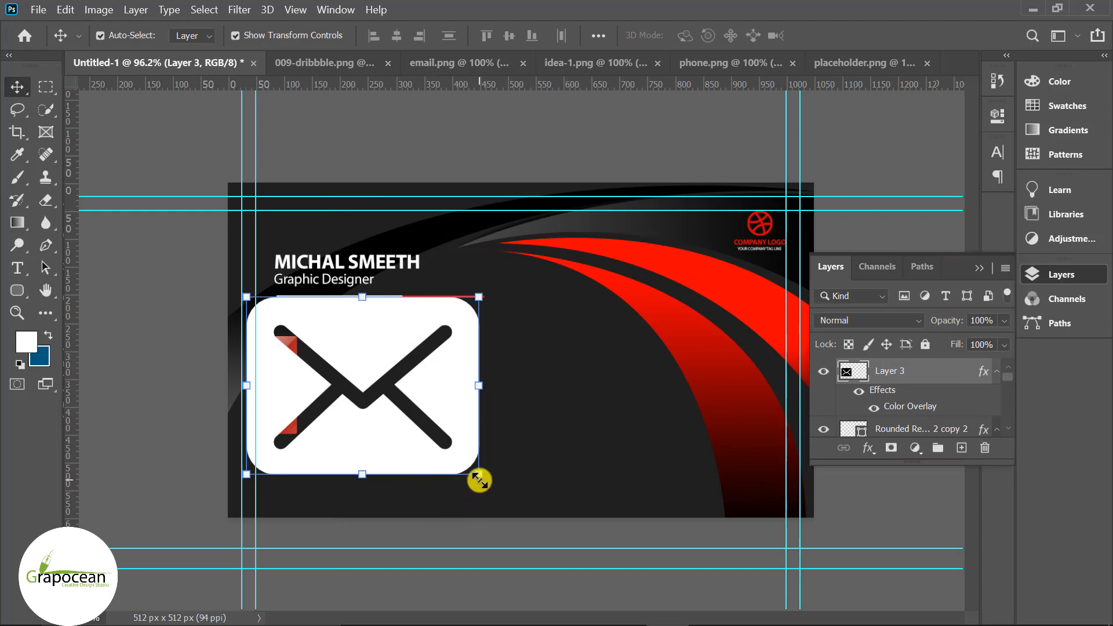
- Shrink the envelope to about 30 px and place it on the middle red square
left_click_drag(480, 481, 374, 406)
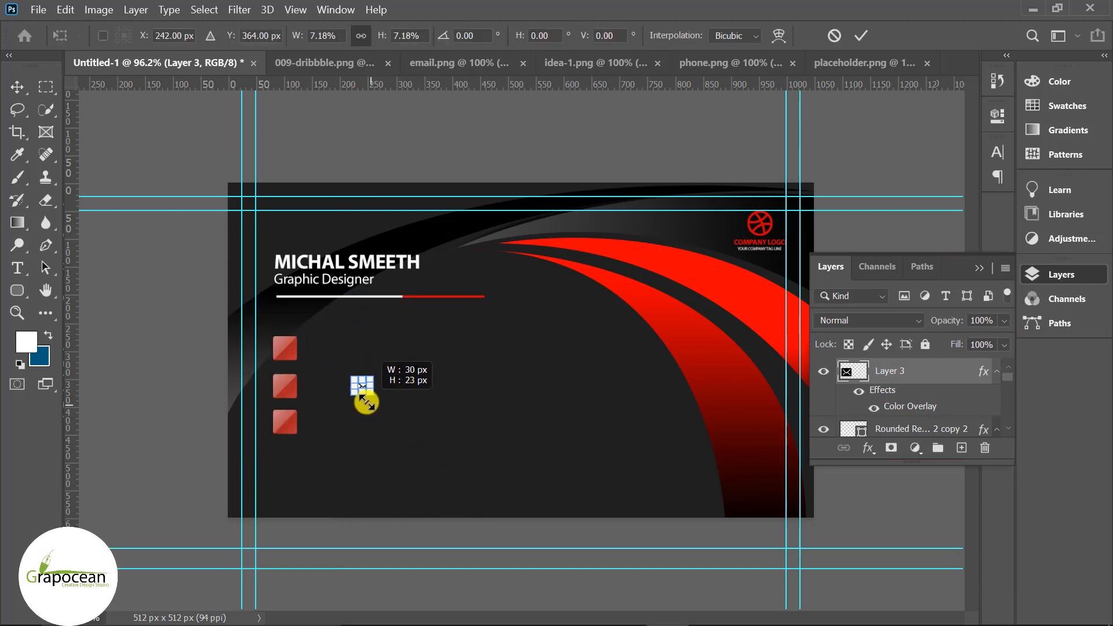
left_click(860, 37)
left_click(865, 506, "ctrl")
scroll(350, 396, "up", 3)
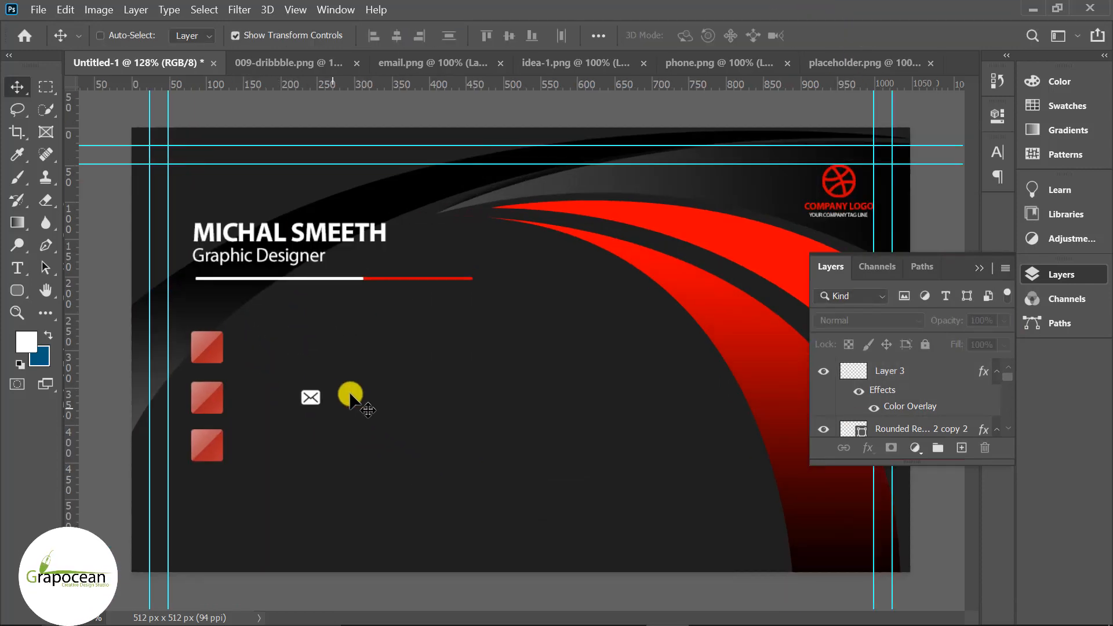
left_click_drag(309, 399, 211, 401)
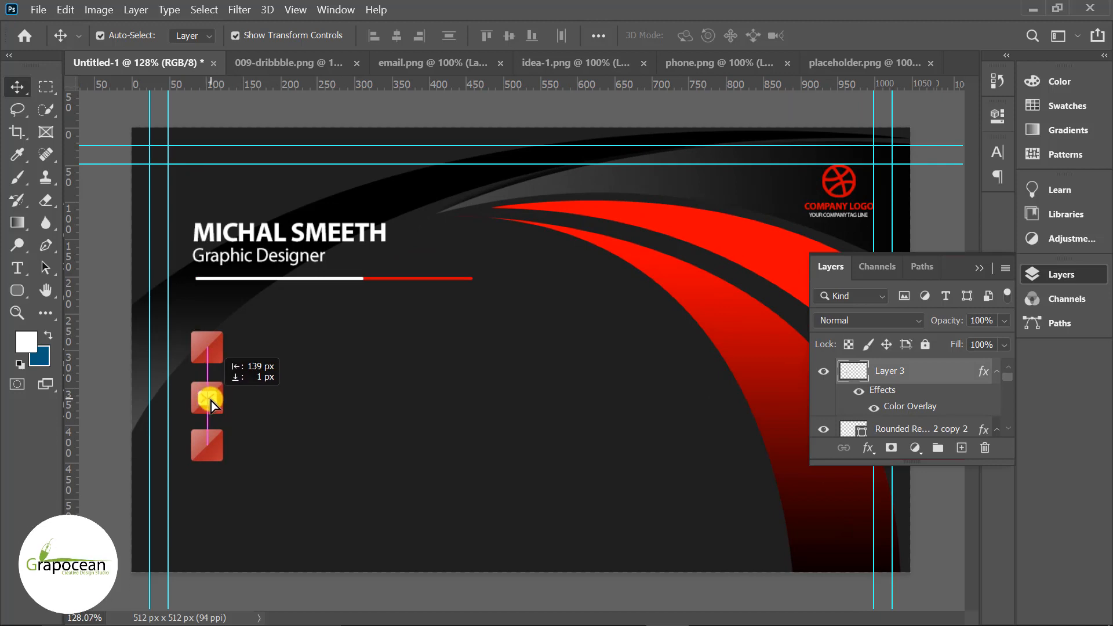
left_click(347, 430)
scroll(348, 429, "down", 3)
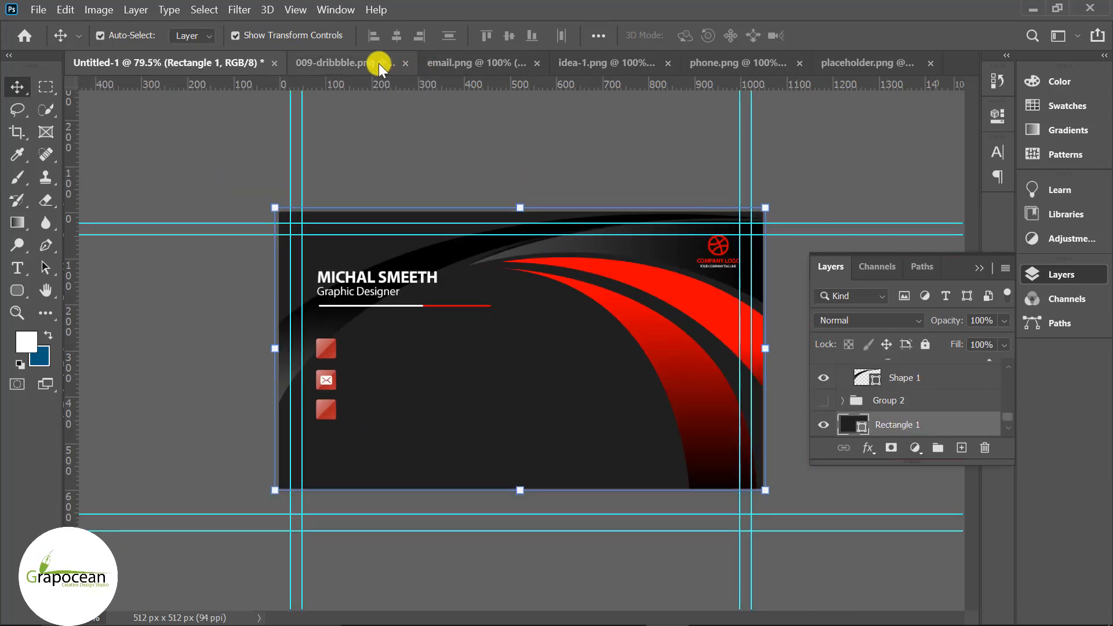
- In the phone icon document, select and delete the plus sign
left_click(378, 64)
left_click(481, 65)
left_click(589, 67)
left_click(732, 65)
left_click(45, 88)
left_click_drag(512, 186, 747, 361)
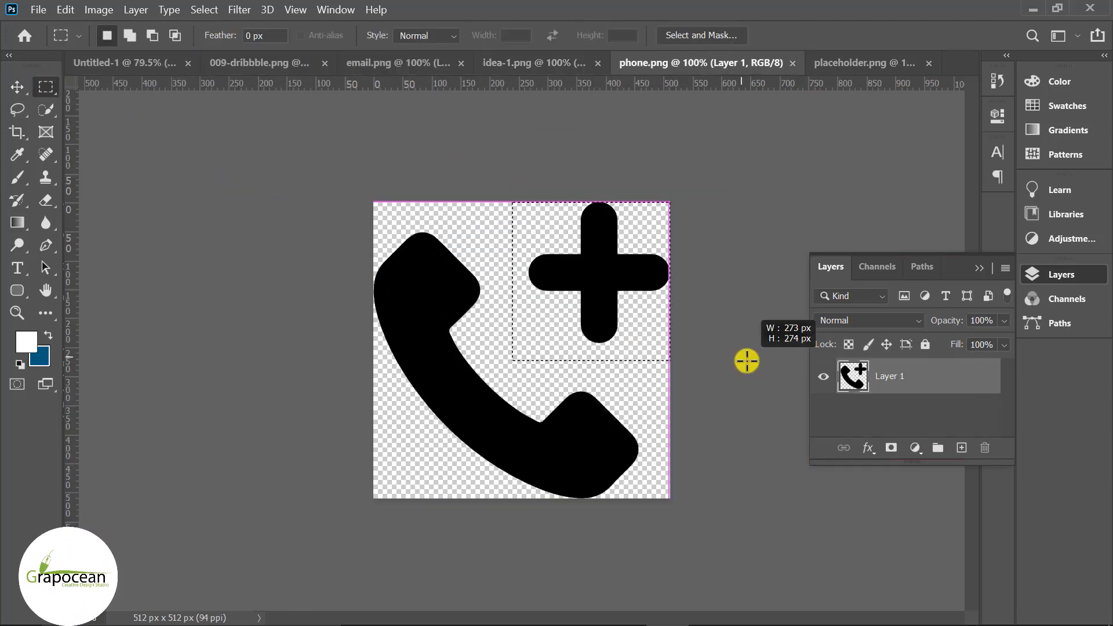
key("Delete")
left_click(17, 87)
left_click(153, 286)
- Move the phone icon into the business card and shrink it onto the top square
left_click(45, 87)
left_click(137, 206)
left_click(18, 87)
left_click_drag(464, 406, 290, 383)
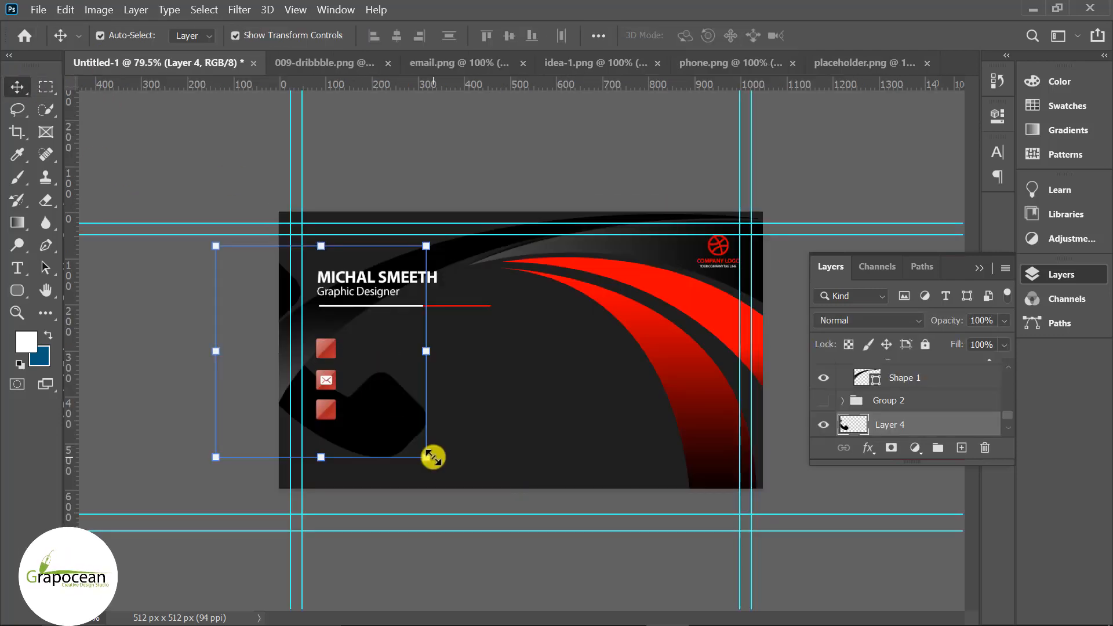
left_click(434, 458)
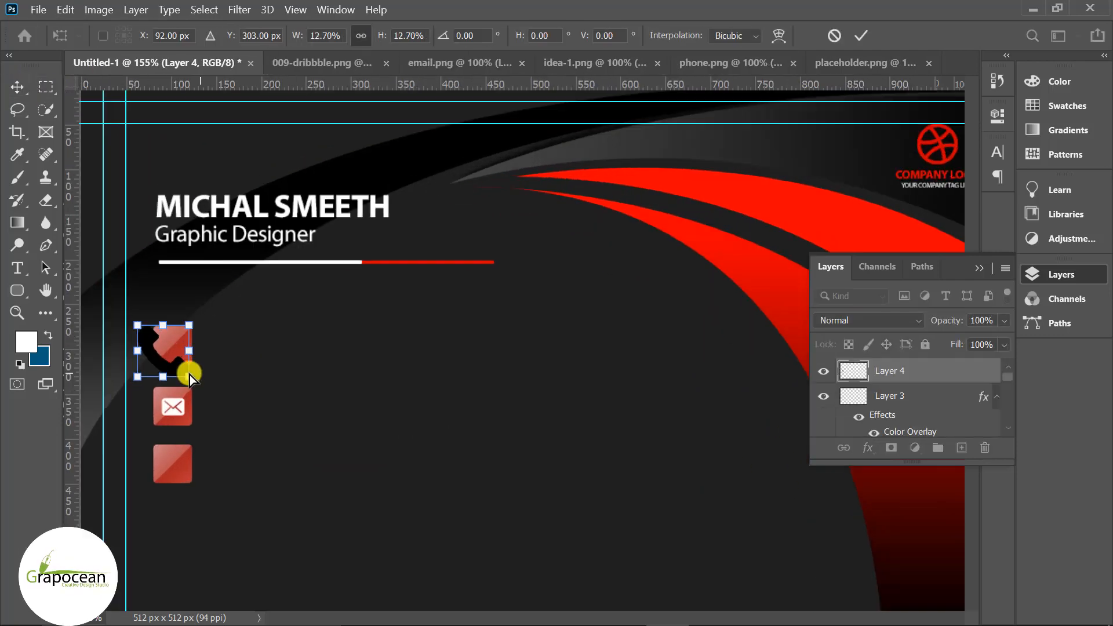
left_click_drag(186, 367, 191, 362)
left_click(861, 35)
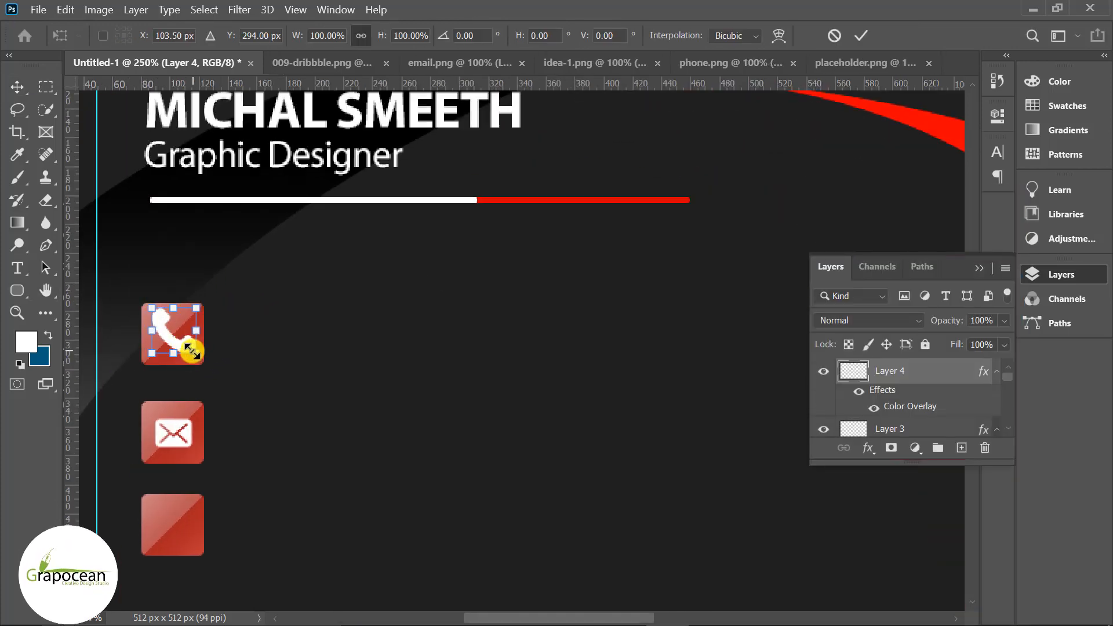
key("Return")
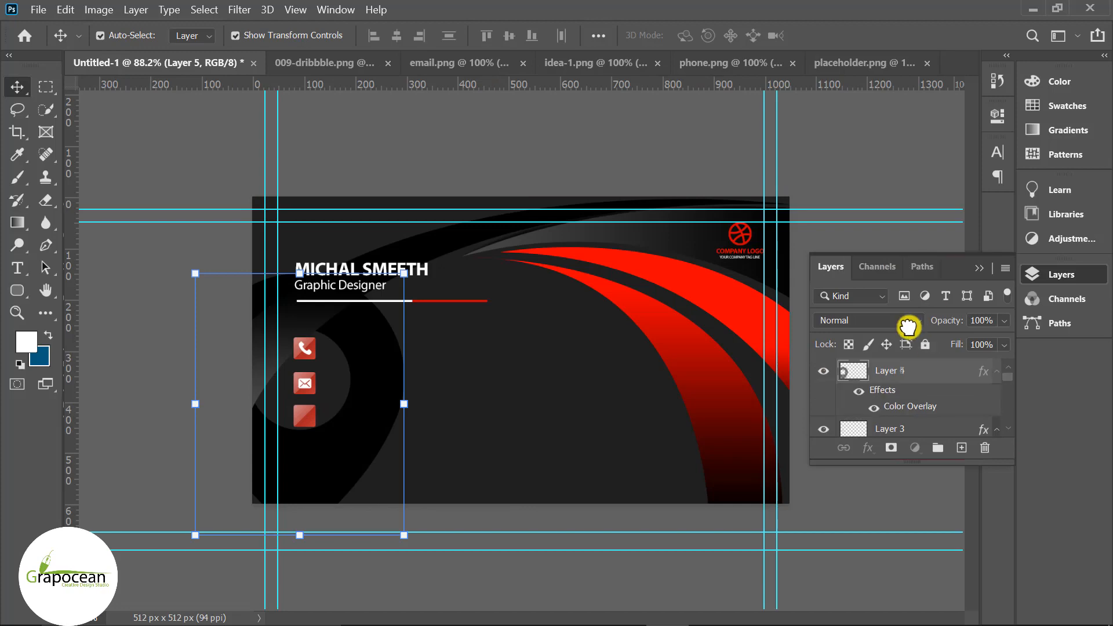
- Shrink the location pin onto the third square and give it a white Color Overlay
left_click_drag(404, 535, 307, 409)
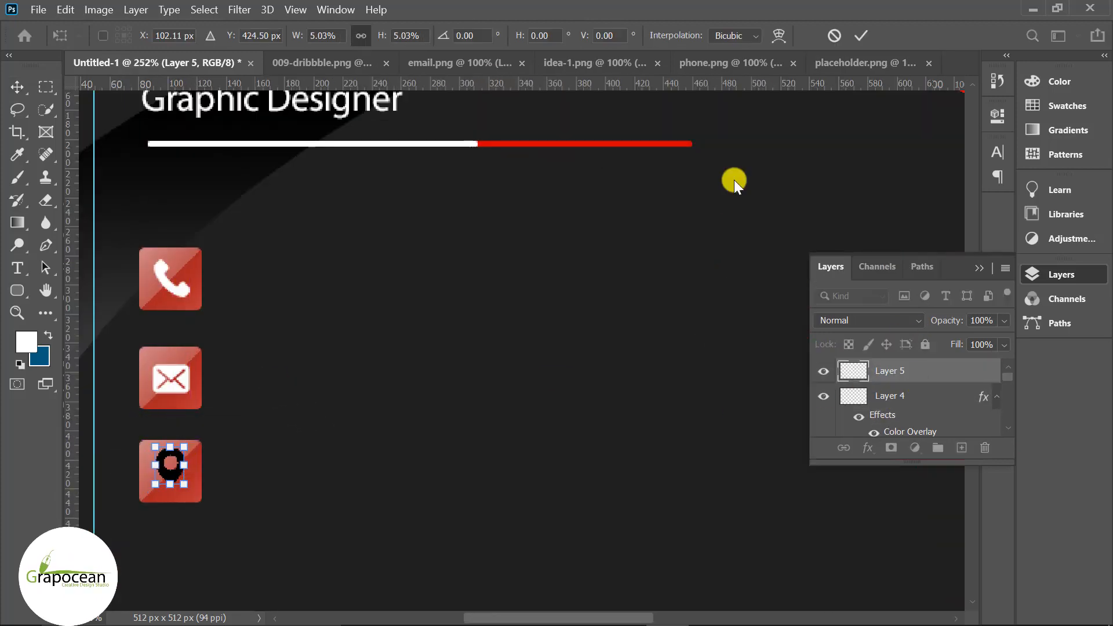
key("Return")
right_click(919, 368)
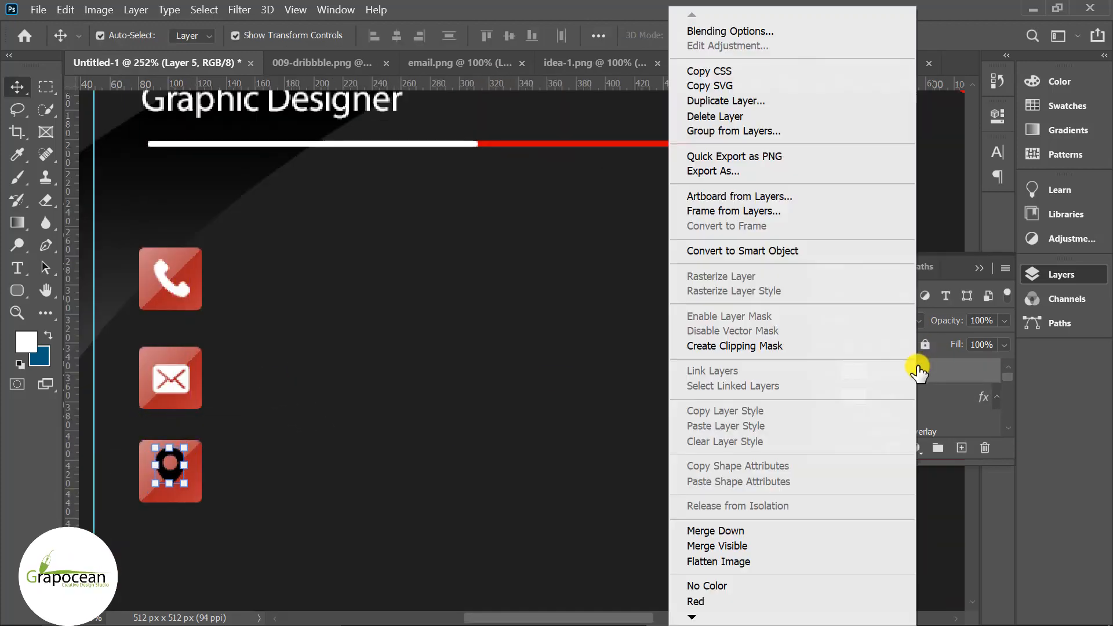
left_click(705, 20)
left_click(394, 438)
left_click(951, 266)
left_click_drag(195, 480, 195, 483)
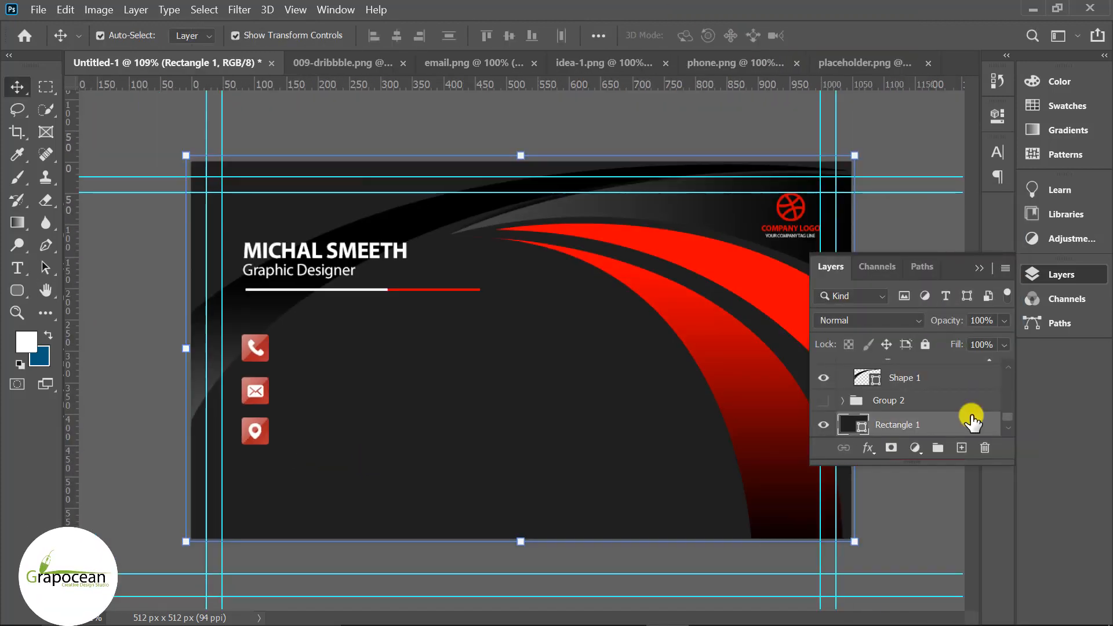
left_click(924, 375)
scroll(919, 380, "up", 2)
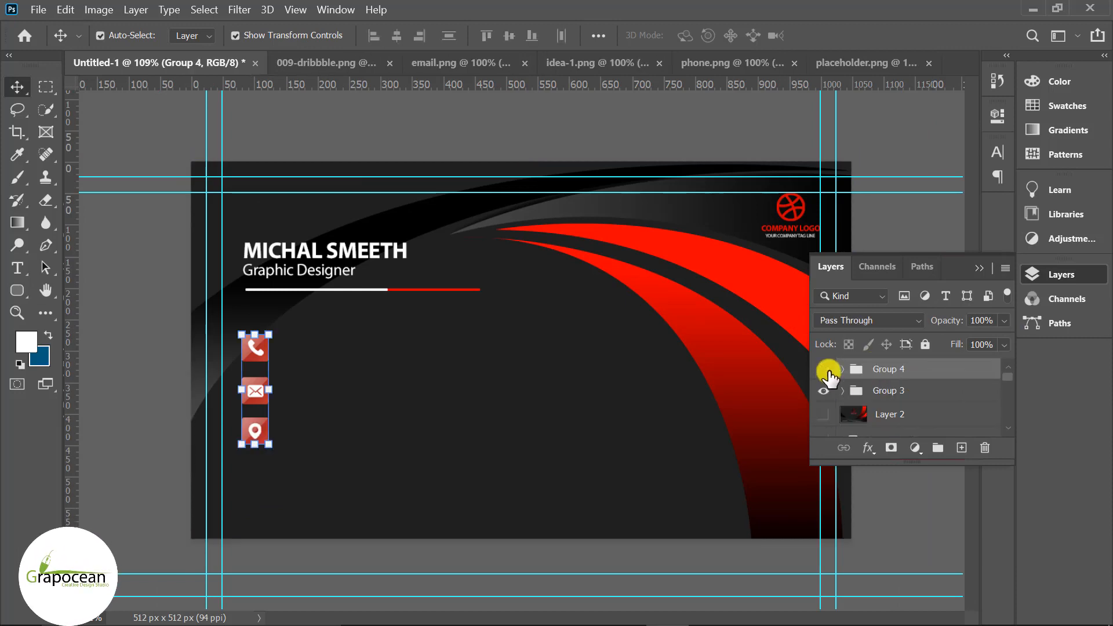
- Type the phone number in white and move it beside the phone icon
key("t")
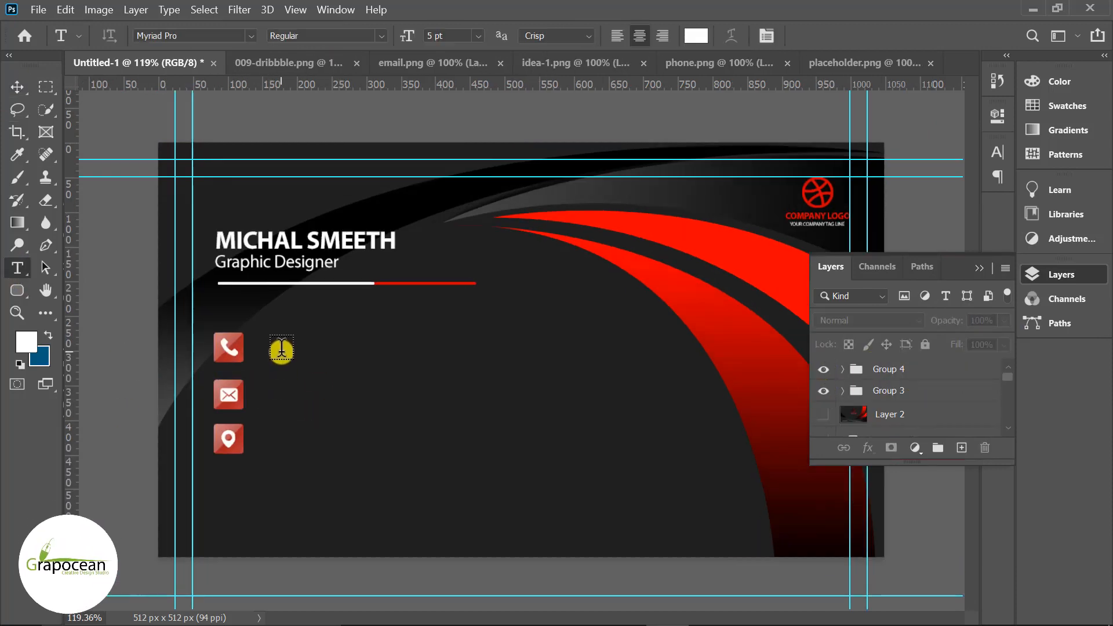
left_click(284, 350)
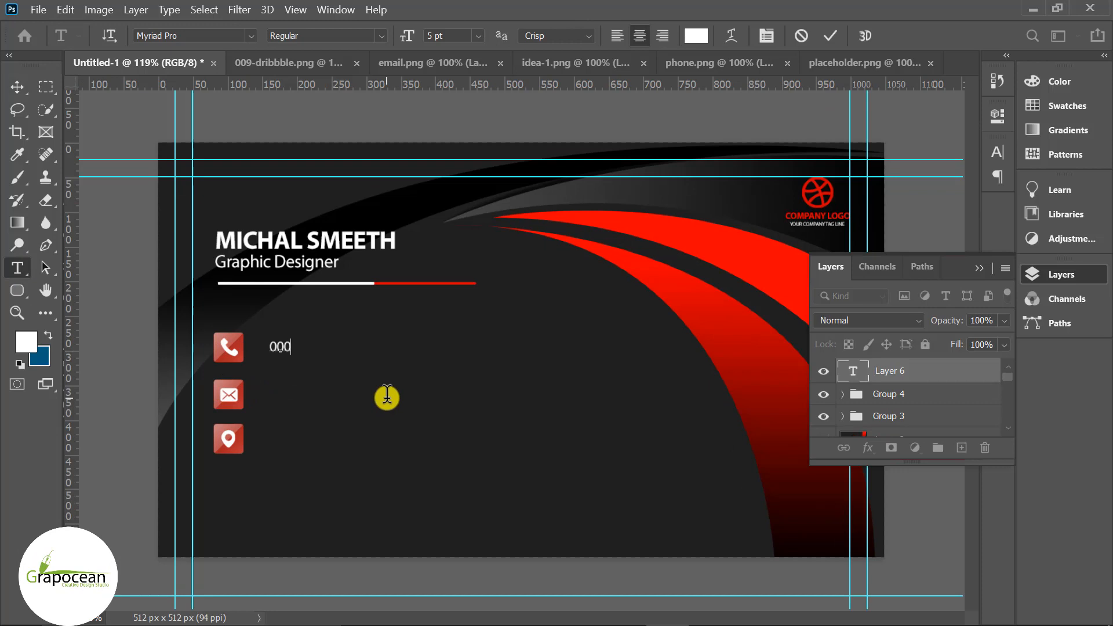
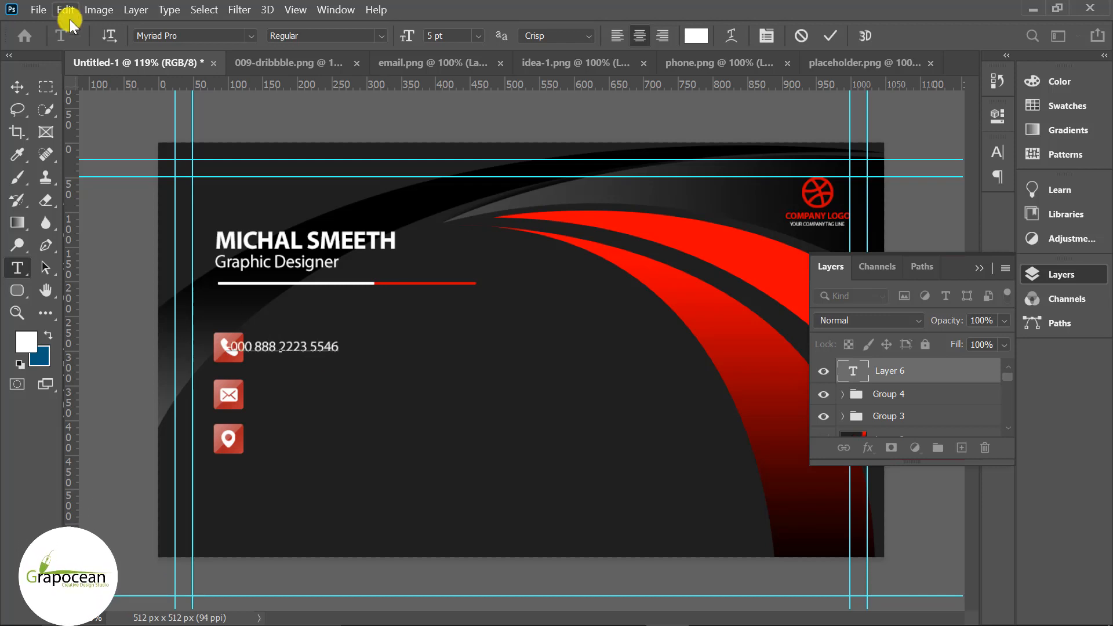
left_click(23, 93)
left_click(96, 302)
scroll(271, 351, "up", 4)
left_click_drag(254, 343, 294, 336)
scroll(342, 376, "down", 7)
left_click(337, 369)
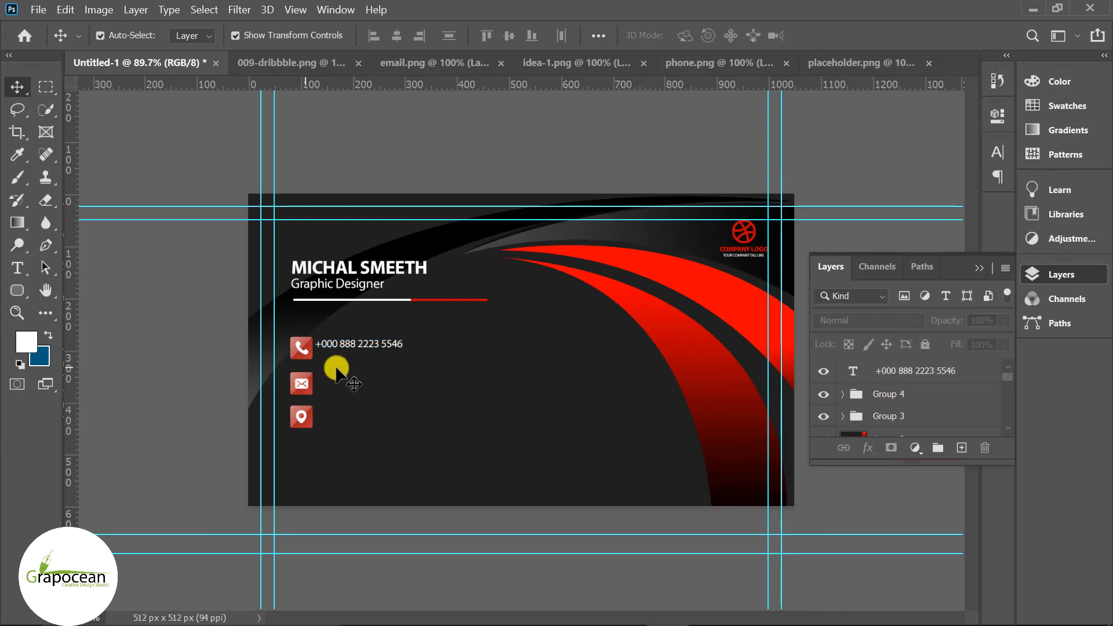
- Duplicate the phone number onto a second line below and nudge the first line up
scroll(325, 362, "up", 8)
scroll(200, 338, "up", 3)
scroll(238, 356, "up", 2)
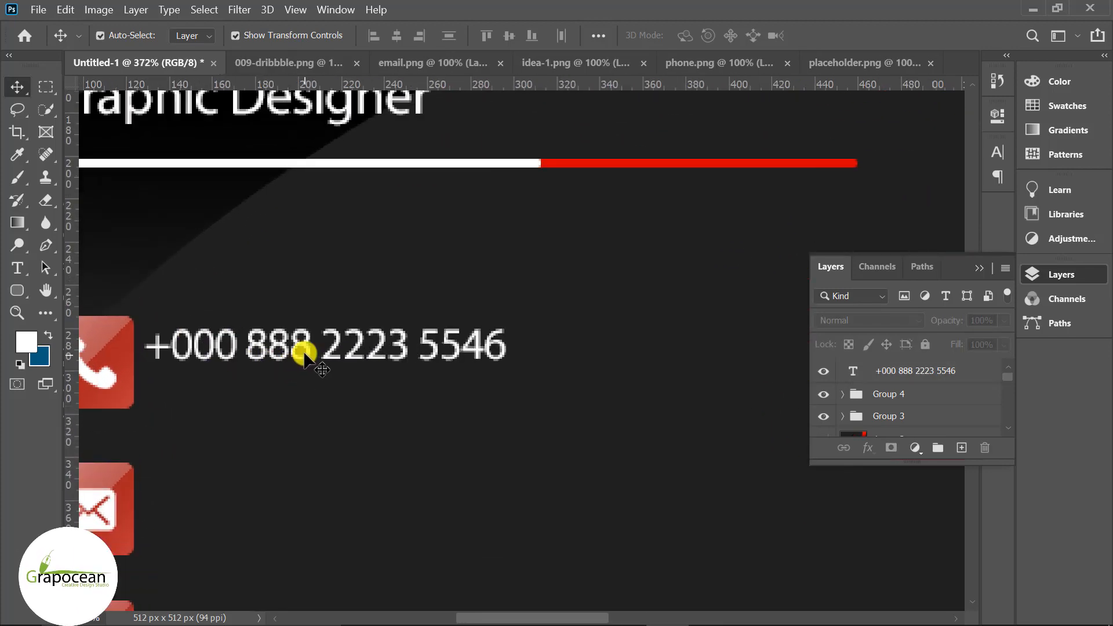
left_click_drag(299, 348, 301, 391)
left_click(397, 455)
scroll(449, 423, "down", 8)
scroll(246, 346, "up", 12)
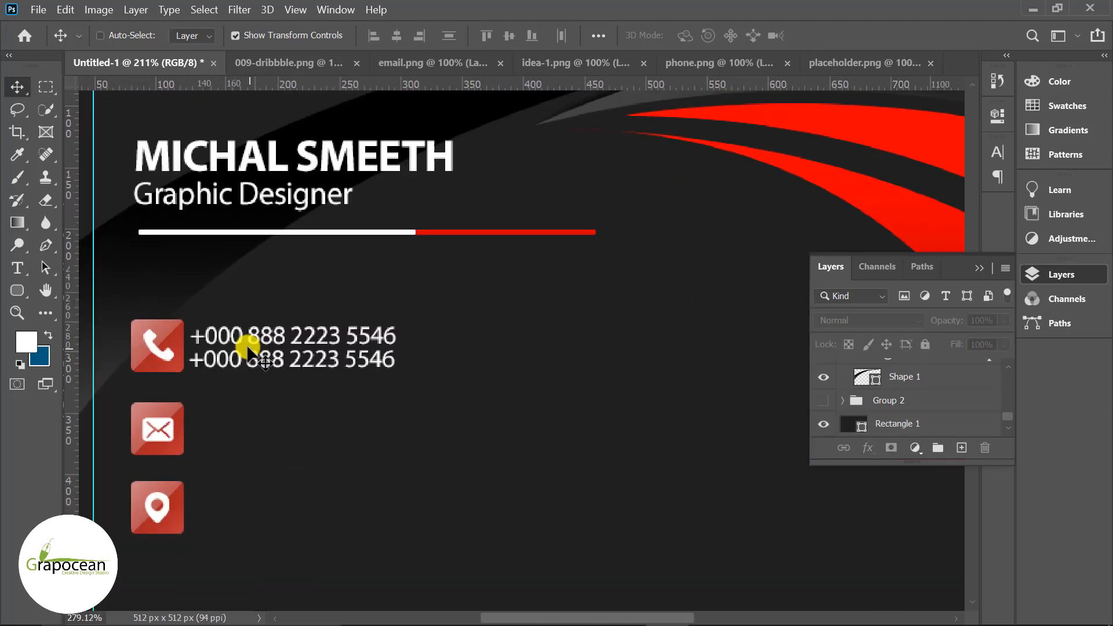
left_click(249, 328)
key("Up")
key("Up")
key("Up")
scroll(406, 418, "down", 5)
left_click(105, 395)
- Nudge the location square and its pin down slightly
scroll(247, 493, "up", 3)
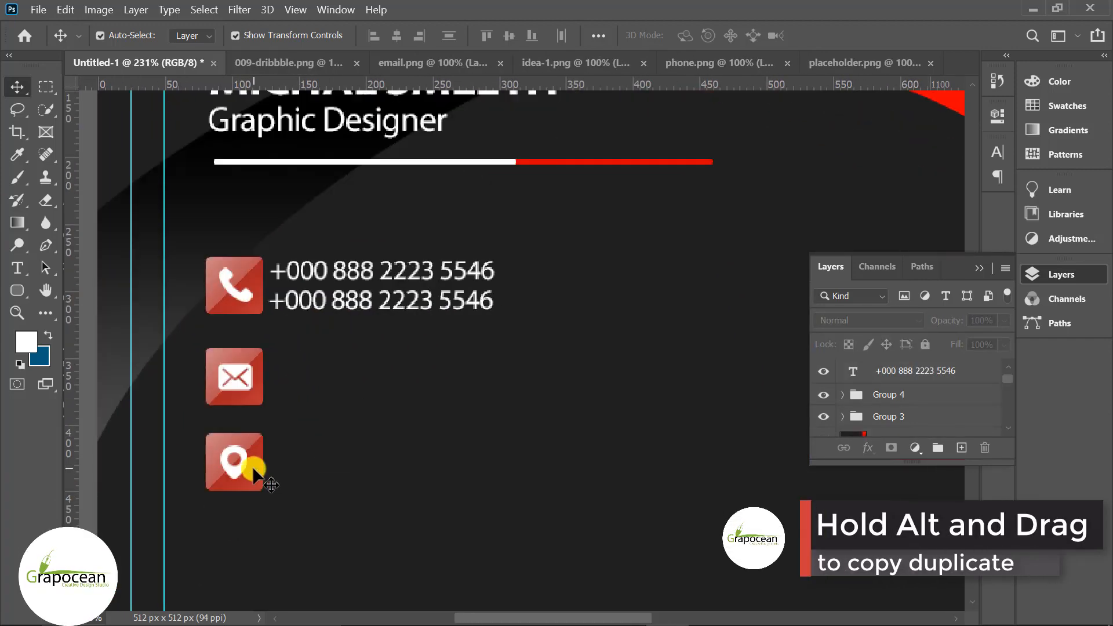
left_click(241, 464)
scroll(254, 486, "up", 9)
key("ctrl+t")
left_click(18, 87)
left_click(246, 422, "ctrl")
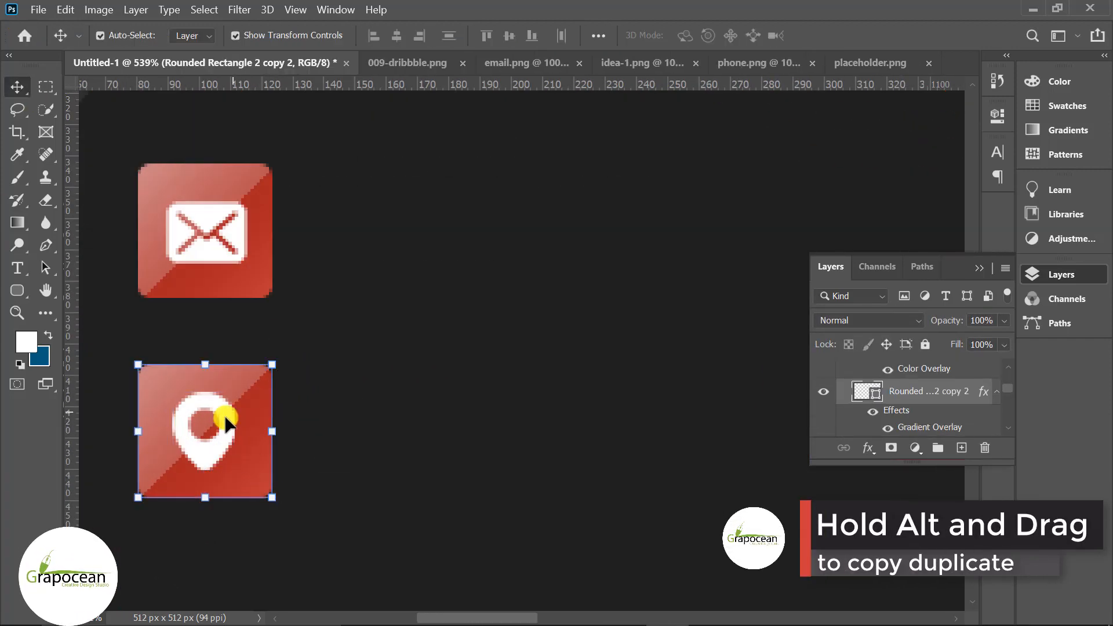
left_click(225, 421, "ctrl+shift")
key("Down")
key("Down")
key("Down")
scroll(349, 419, "down", 13)
left_click(259, 423, "ctrl")
scroll(441, 325, "up", 2)
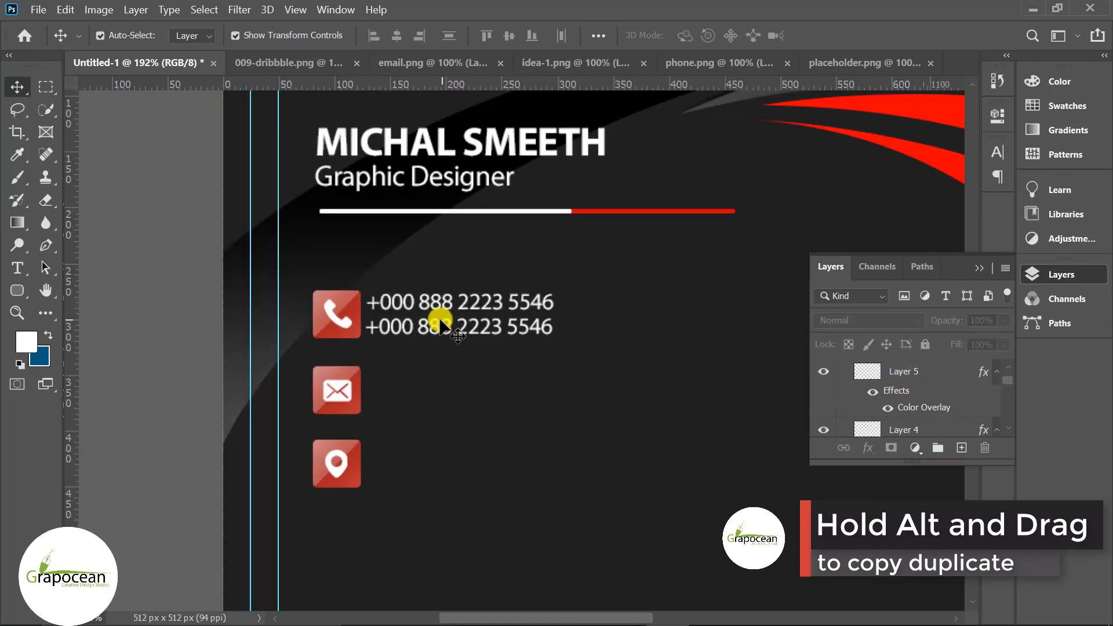
- Copy the phone line and retype it as the first e-mail address beside the envelope icon
left_click_drag(441, 359, 435, 376)
double_click(394, 374)
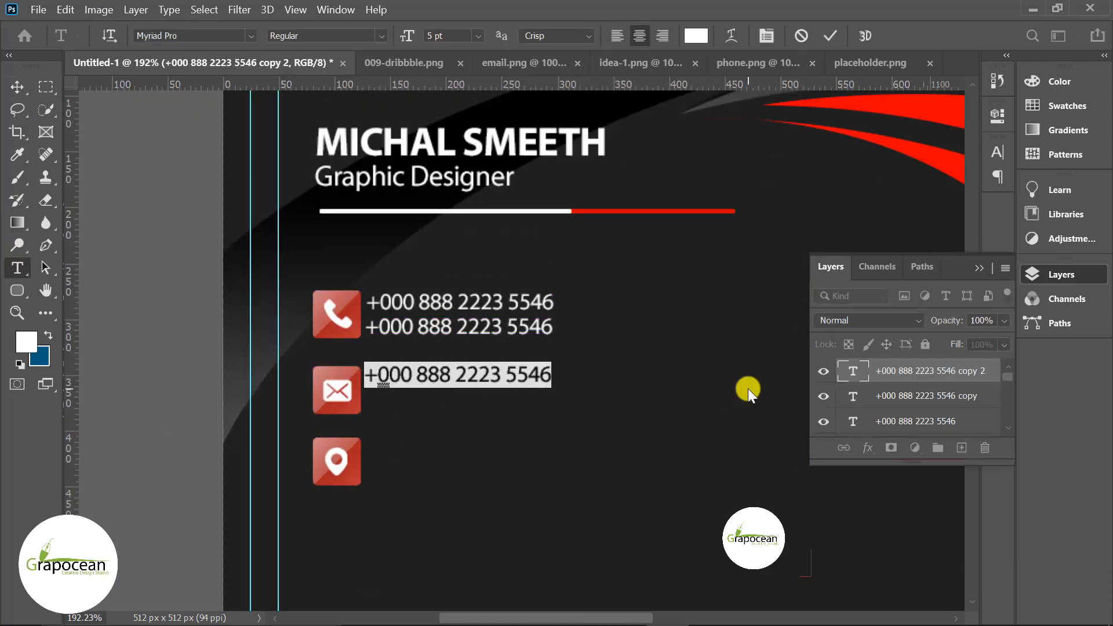
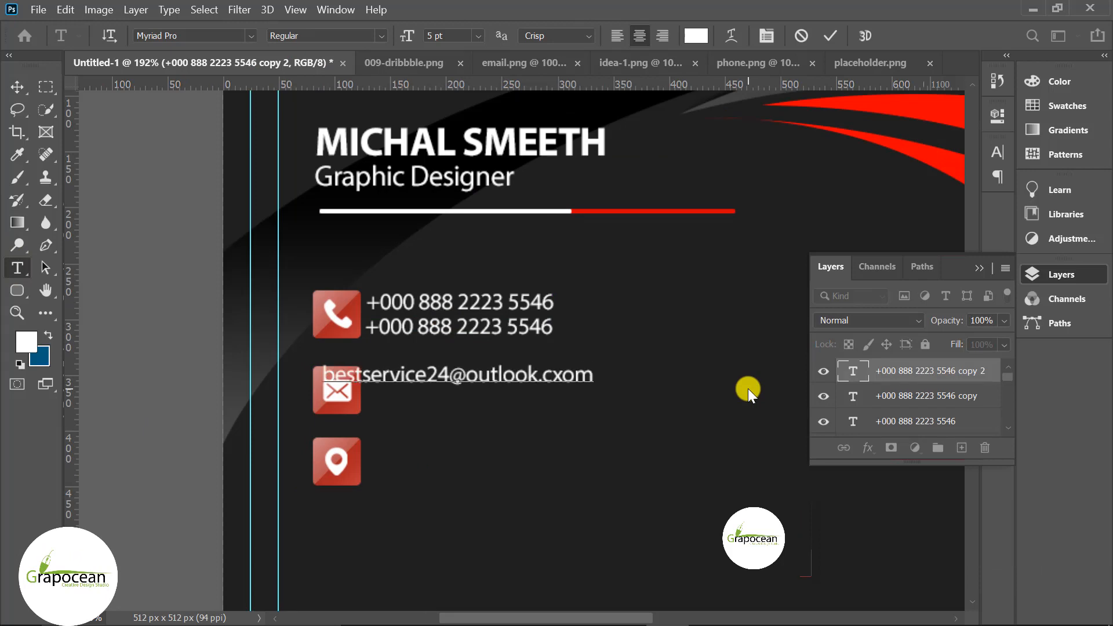
key("ctrl+Return")
left_click_drag(390, 385, 424, 403)
left_click(440, 409)
scroll(440, 409, "up", 3)
- Duplicate the e-mail line below, enter the second e-mail address, and align it under the first
left_click(17, 268)
left_click_drag(346, 400, 690, 435)
type("youremail")
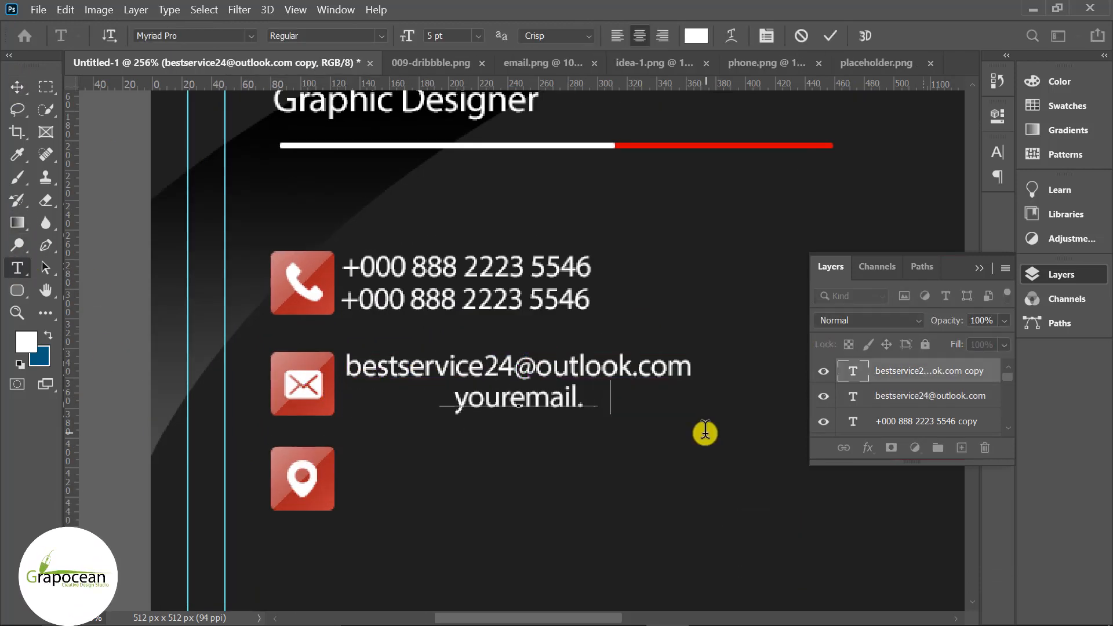
type("@gmail")
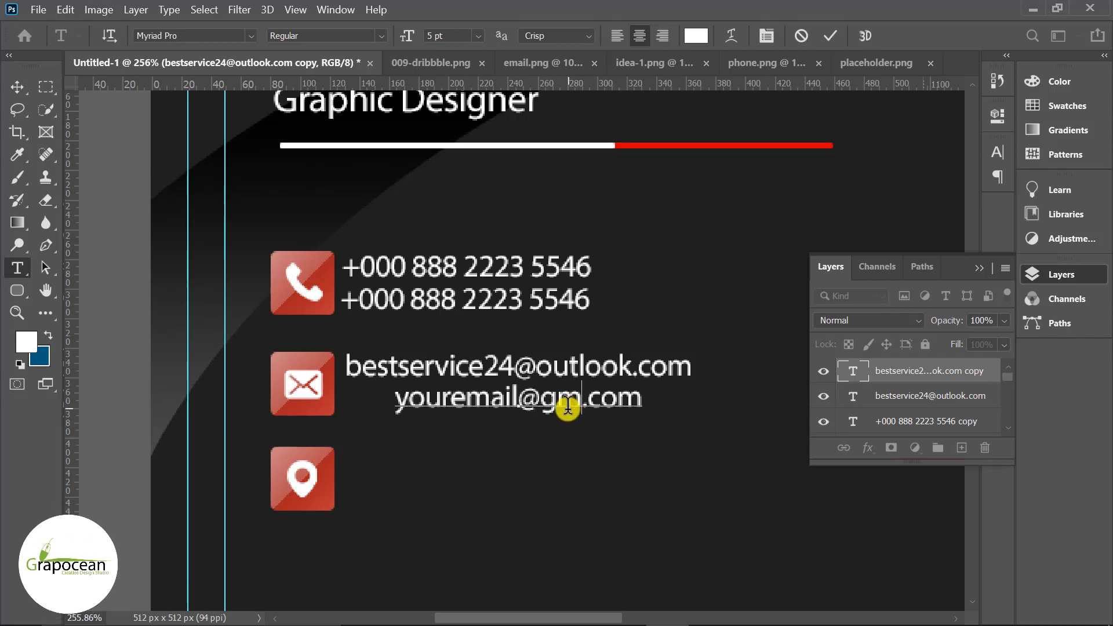
key("ctrl+Return")
left_click_drag(442, 401, 409, 400)
left_click(91, 392)
scroll(90, 392, "down", 5)
scroll(212, 407, "up", 7)
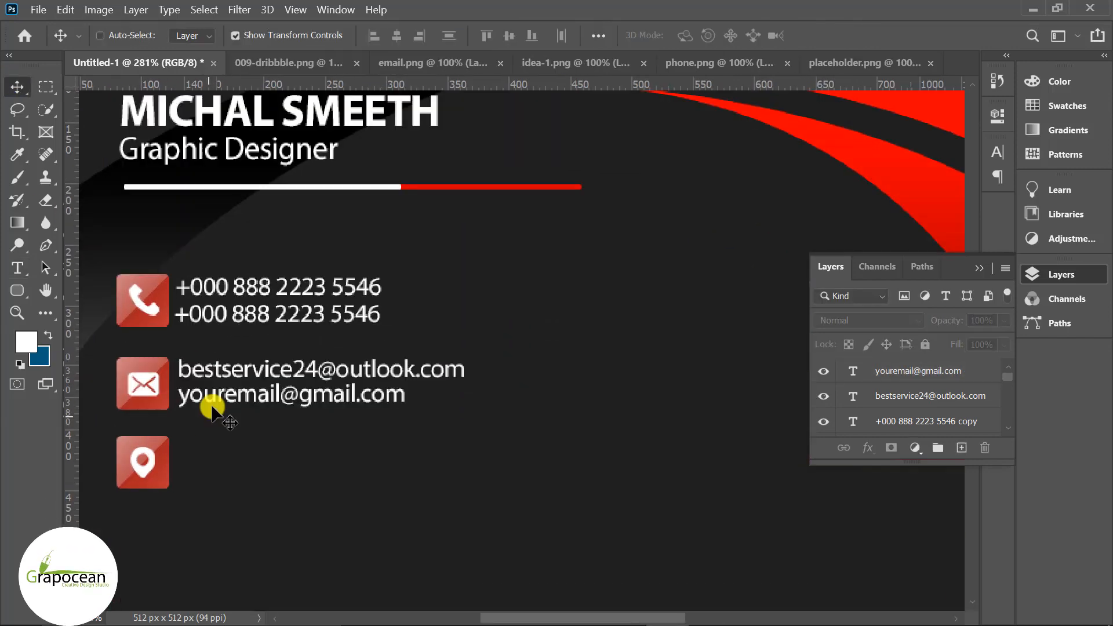
- Copy a line beside the location pin, replace it with the street address, and position it
left_click_drag(238, 384, 235, 458)
left_click(18, 268)
left_click_drag(161, 457, 800, 492)
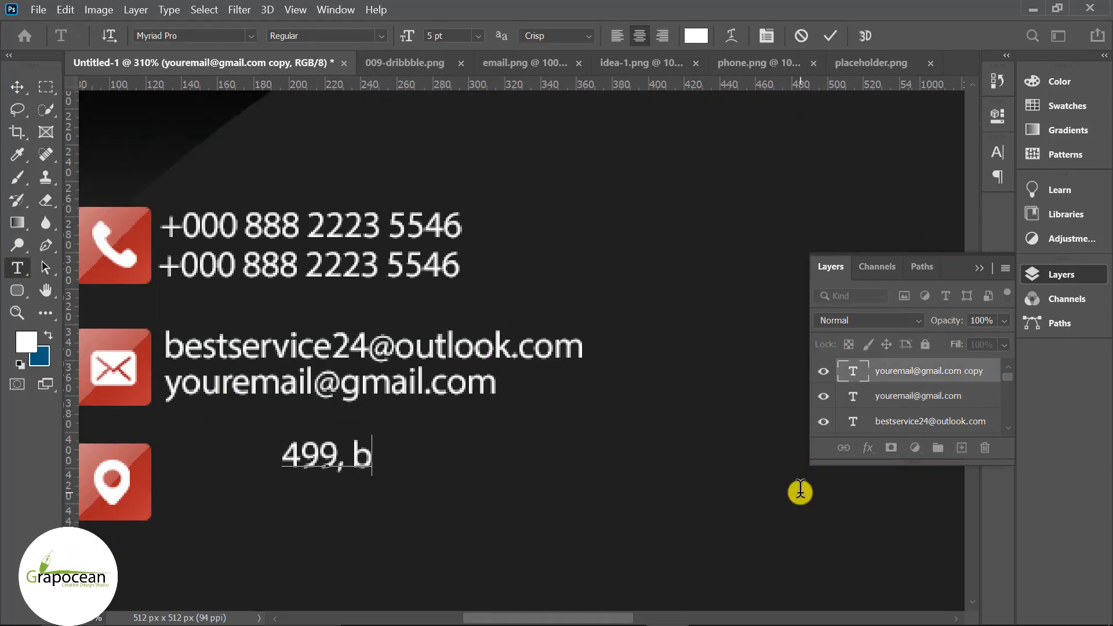
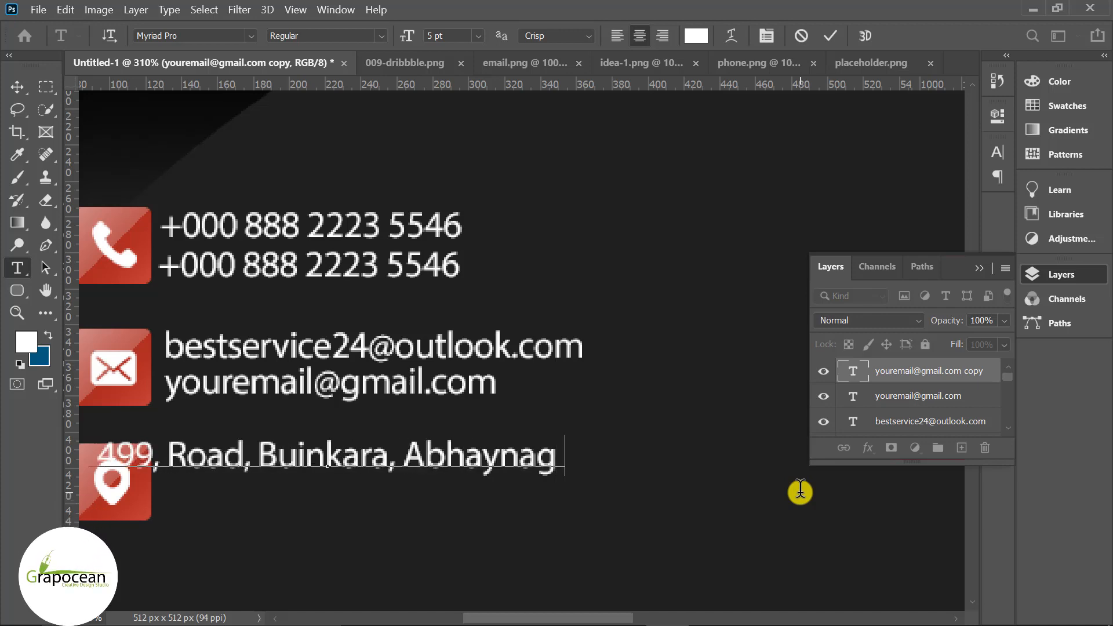
key("ctrl+Return")
left_click(533, 504)
scroll(532, 504, "down", 6)
left_click_drag(429, 485, 447, 507)
left_click(199, 485)
- Replace the duplicated line with the second address line and center it under the first
left_click(18, 267)
left_click_drag(323, 506, 860, 571)
key("BackSpace")
type("Jess")
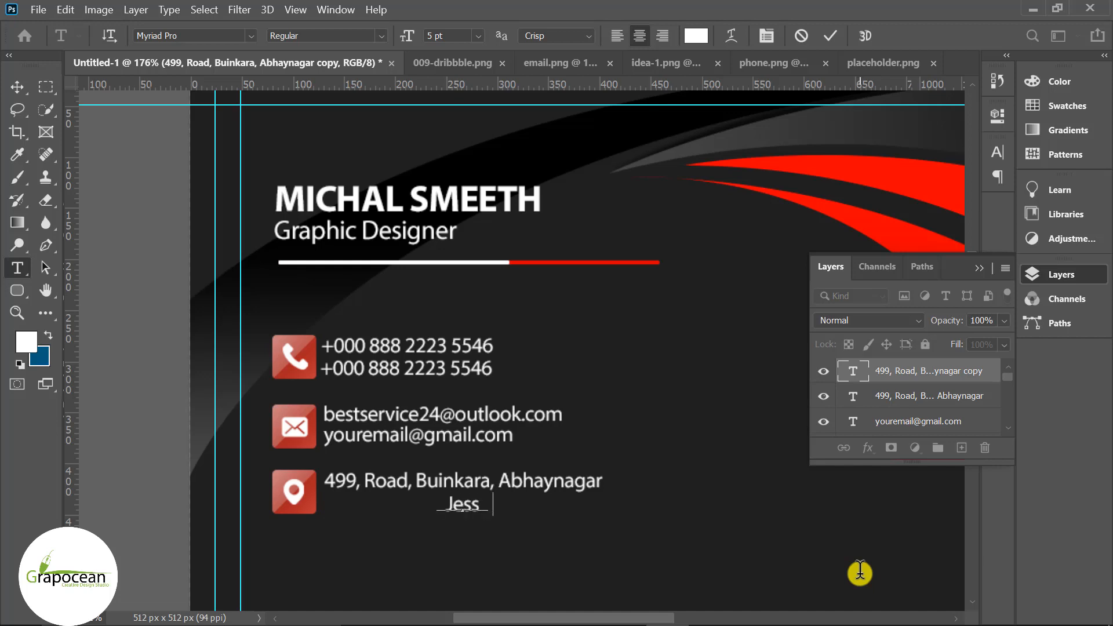
type("ore - Bangladesh")
left_click(17, 87)
left_click(140, 400)
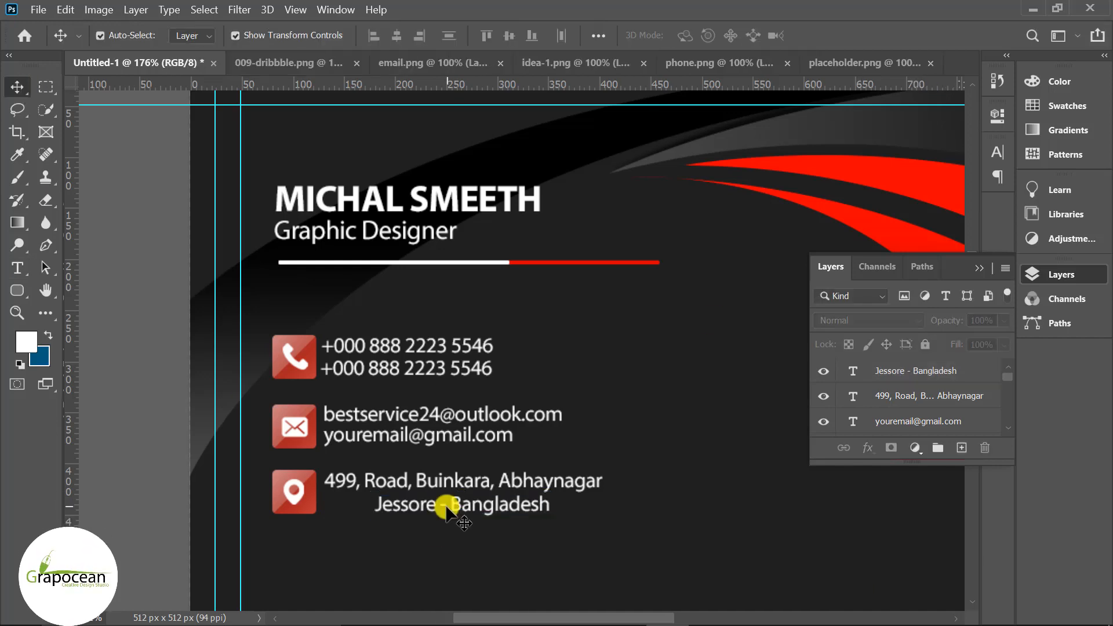
left_click_drag(448, 508, 398, 506)
left_click(141, 457)
scroll(141, 457, "down", 9)
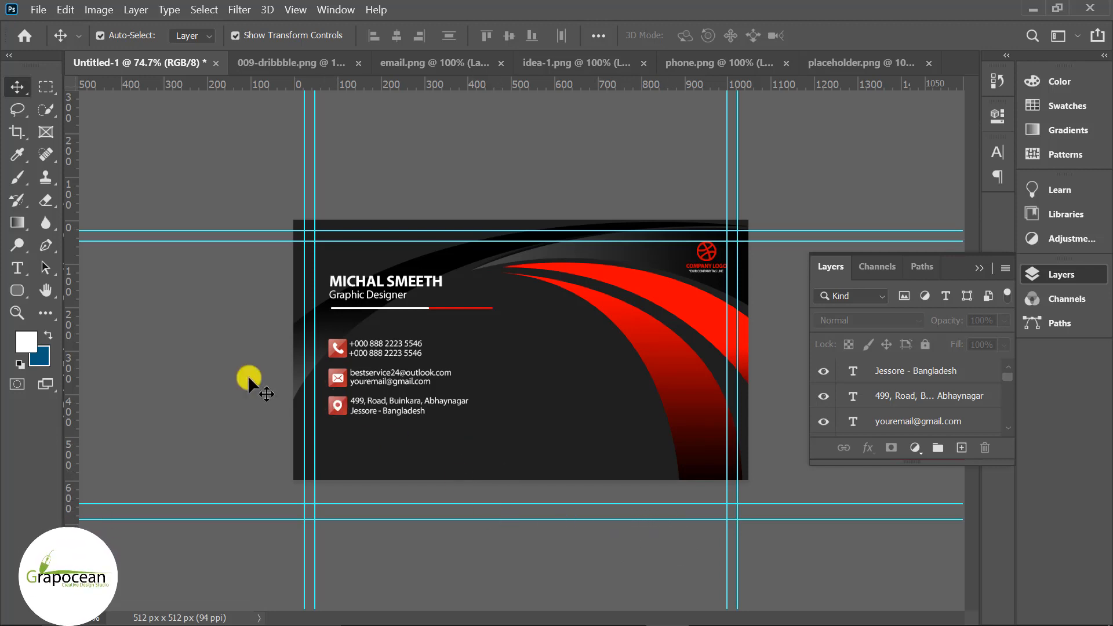
- Open qr code.png and drag the QR image into the business card document
left_click(38, 10)
left_click(45, 42)
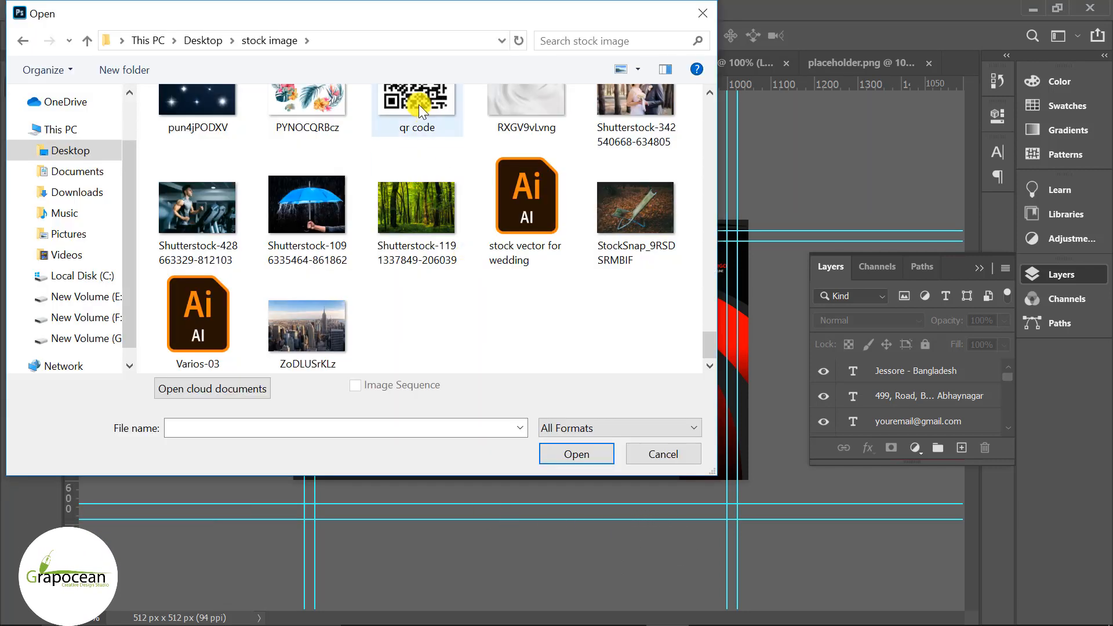
left_click(419, 107)
left_click(576, 454)
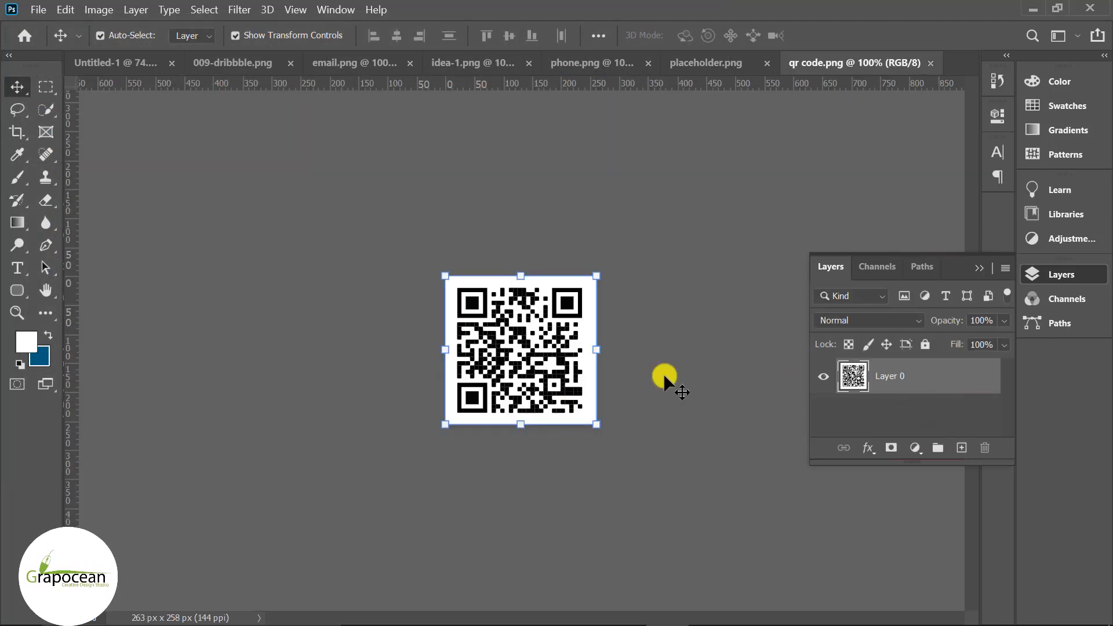
left_click_drag(543, 350, 590, 439)
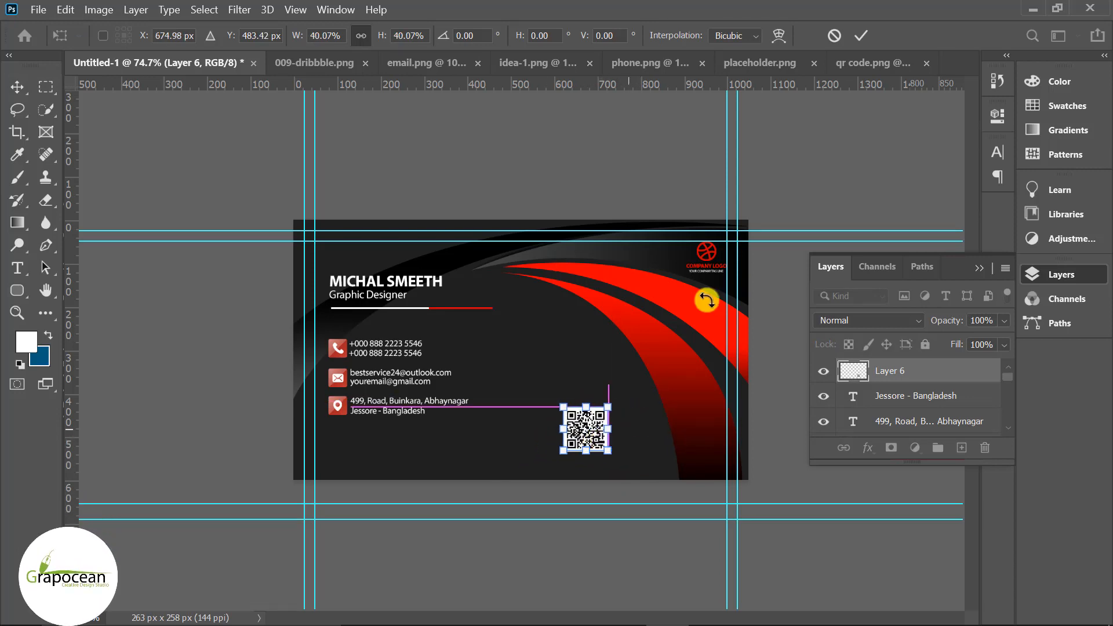